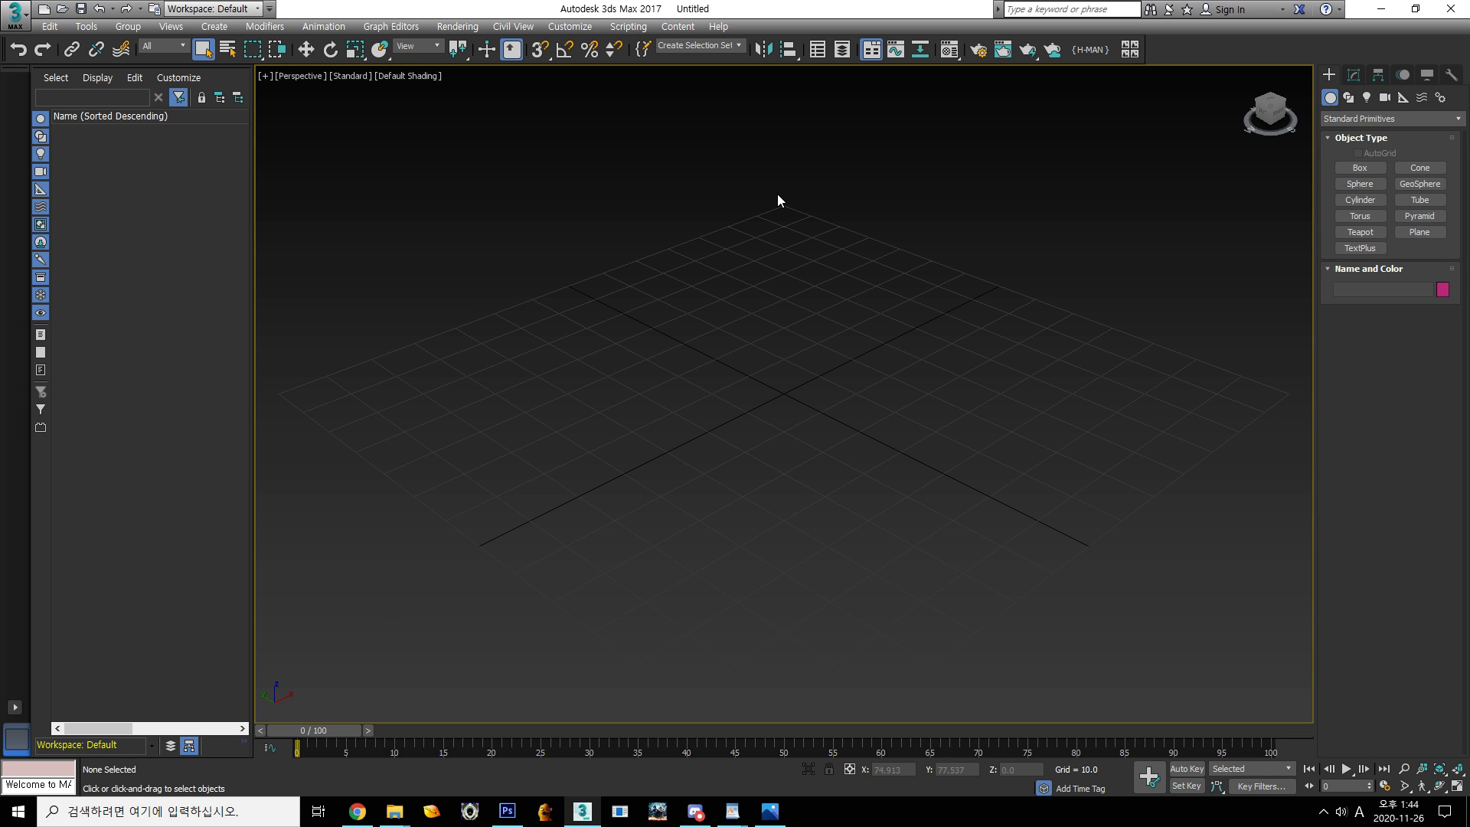
click(1269, 103)
alt+middle_drag(787, 427, 803, 354)
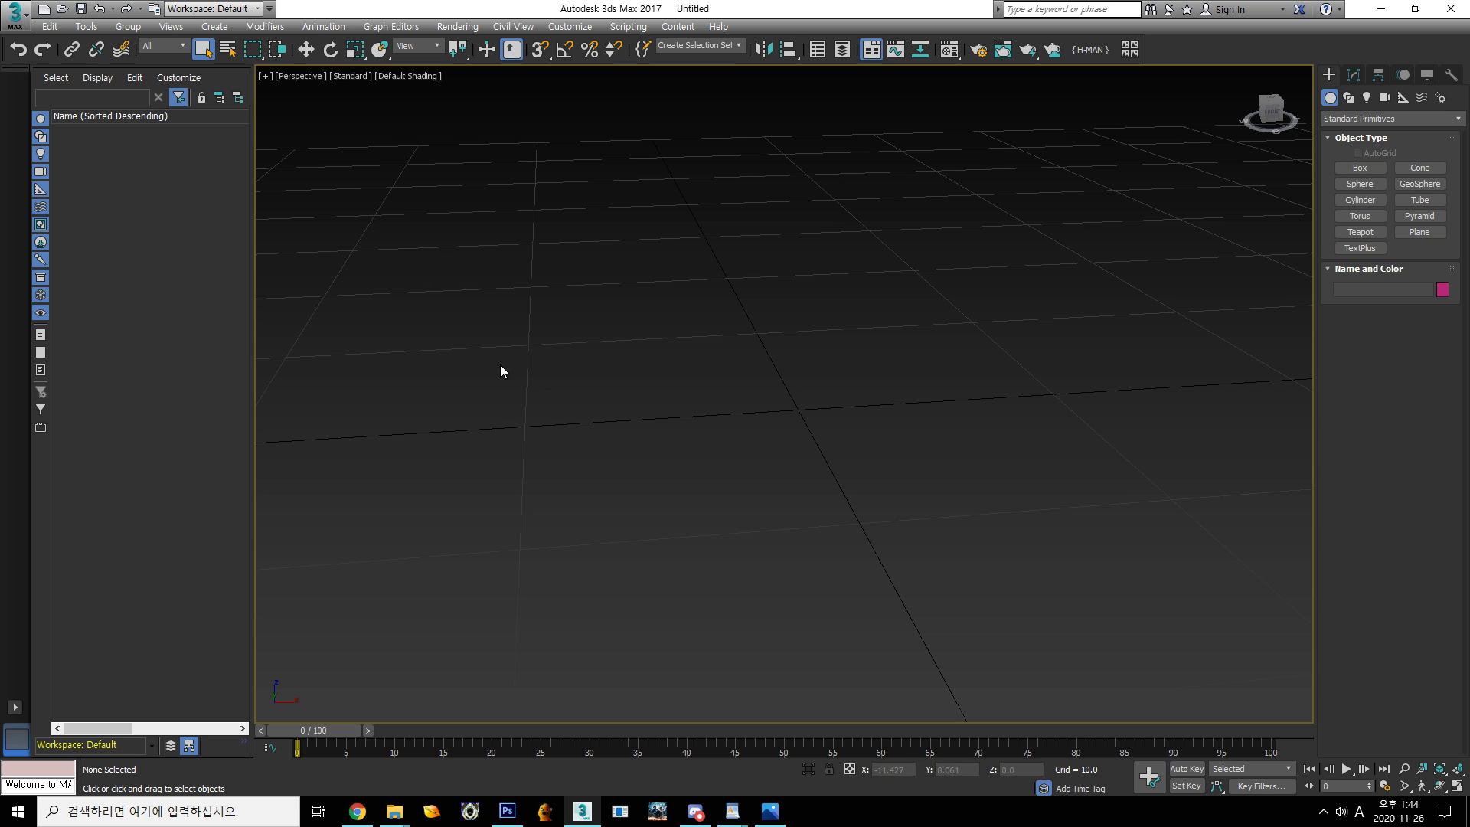
alt+middle_drag(502, 370, 769, 496)
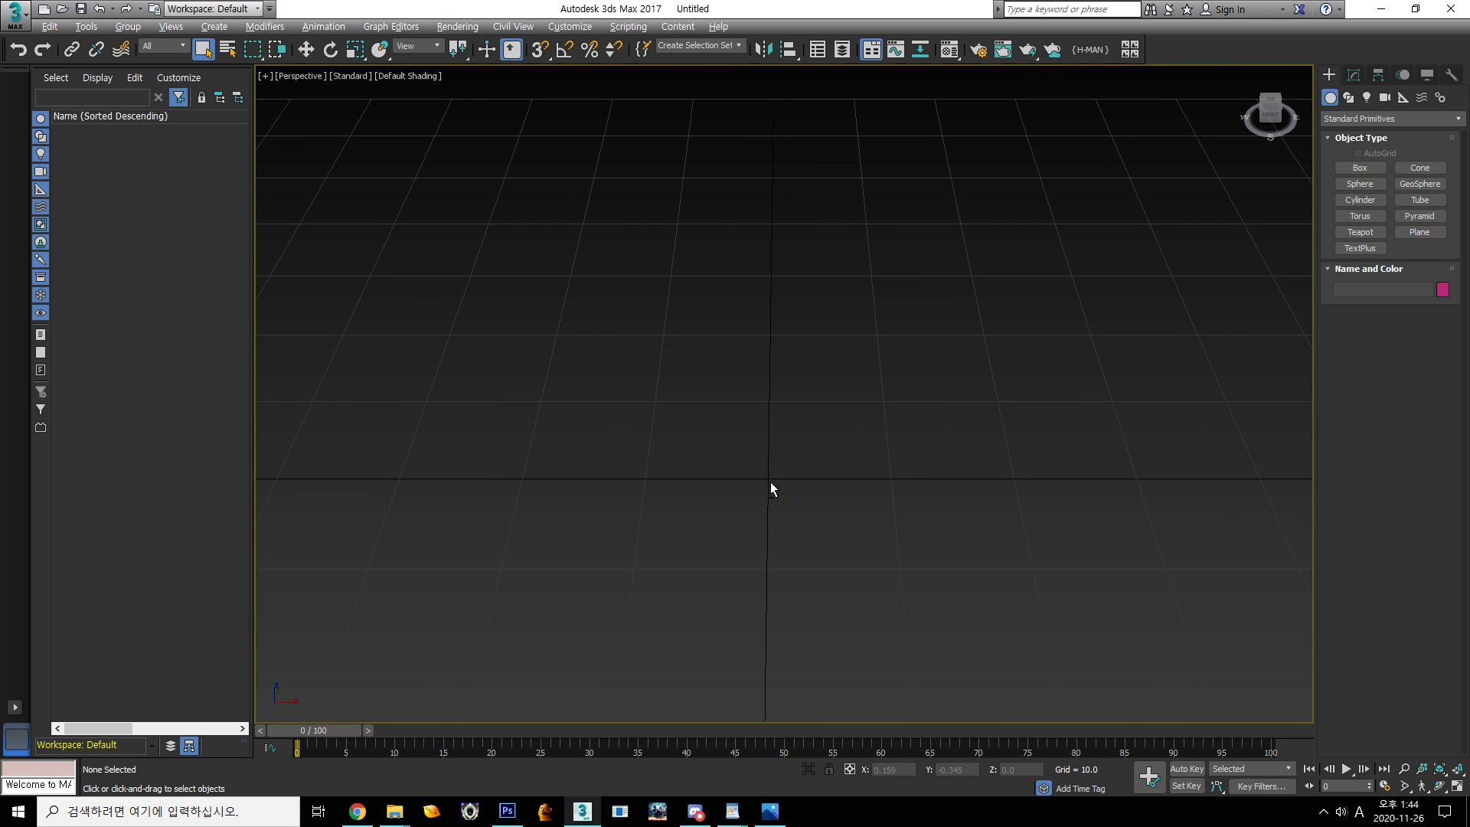
alt+middle_drag(719, 453, 806, 507)
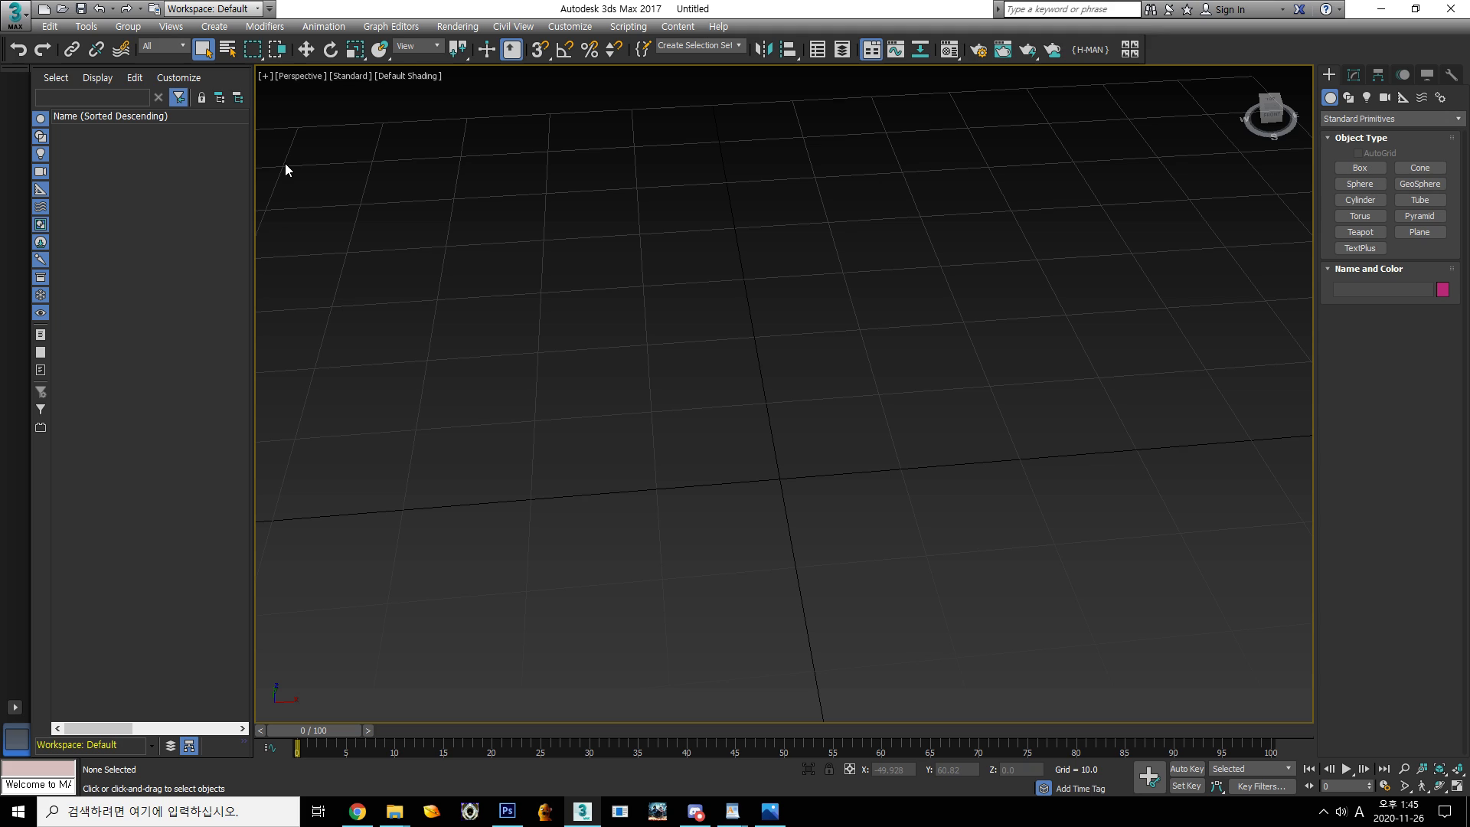
Import v_pistolaout.fbx from the model_silvercutlus folder on the desktop, accepting the FBX import settings
click(15, 14)
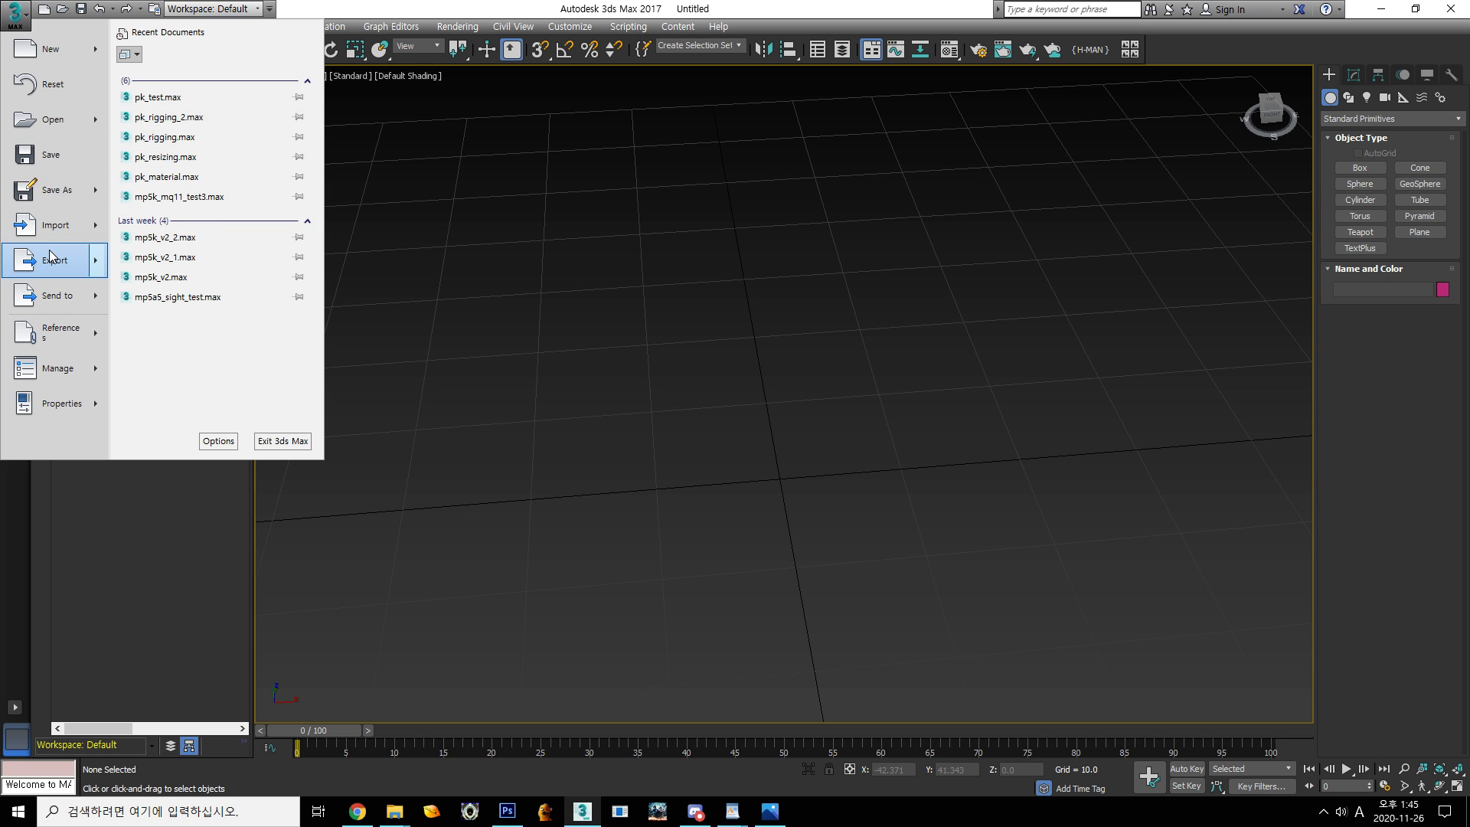
click(54, 226)
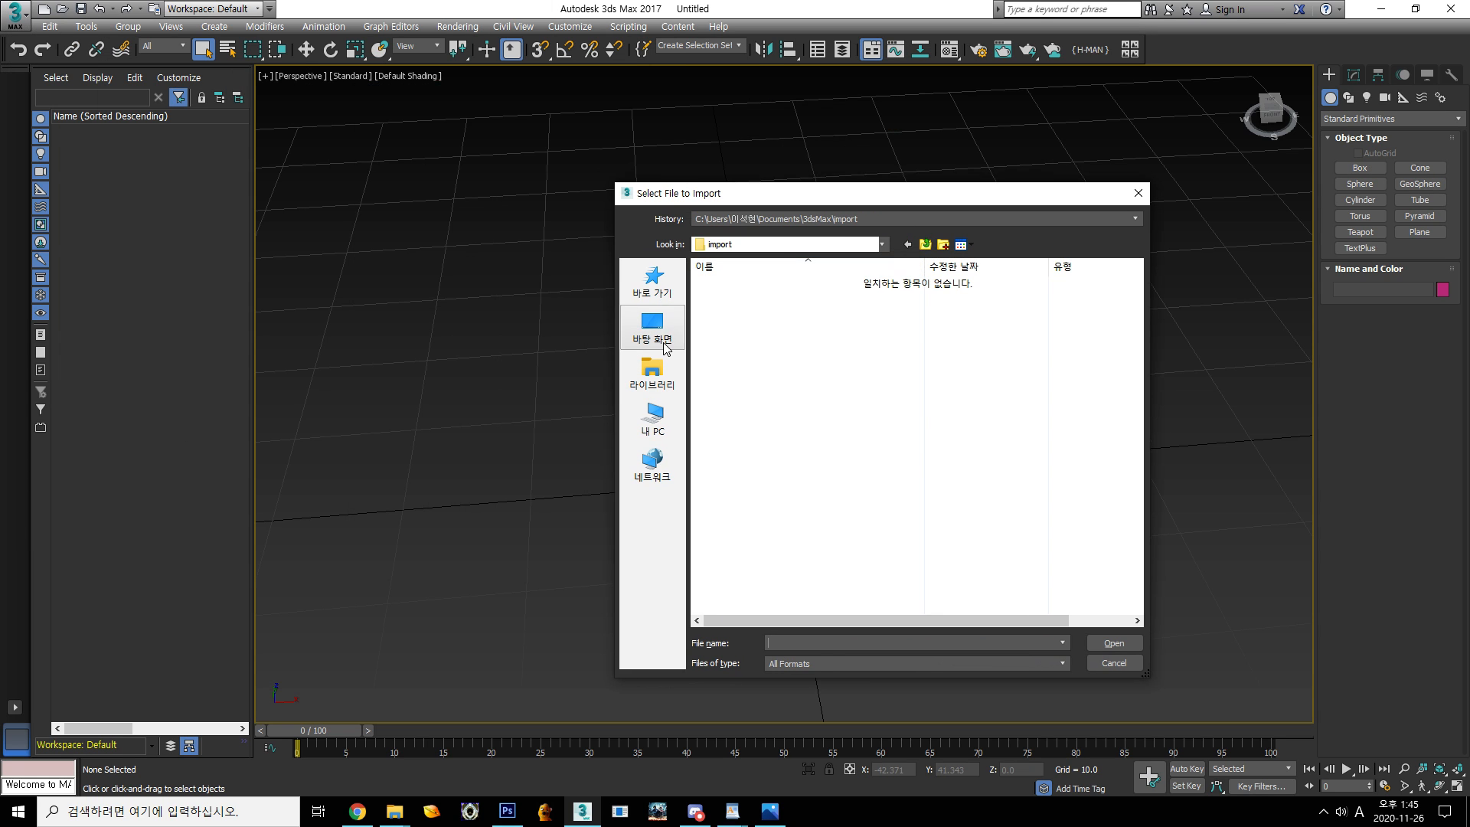
click(652, 325)
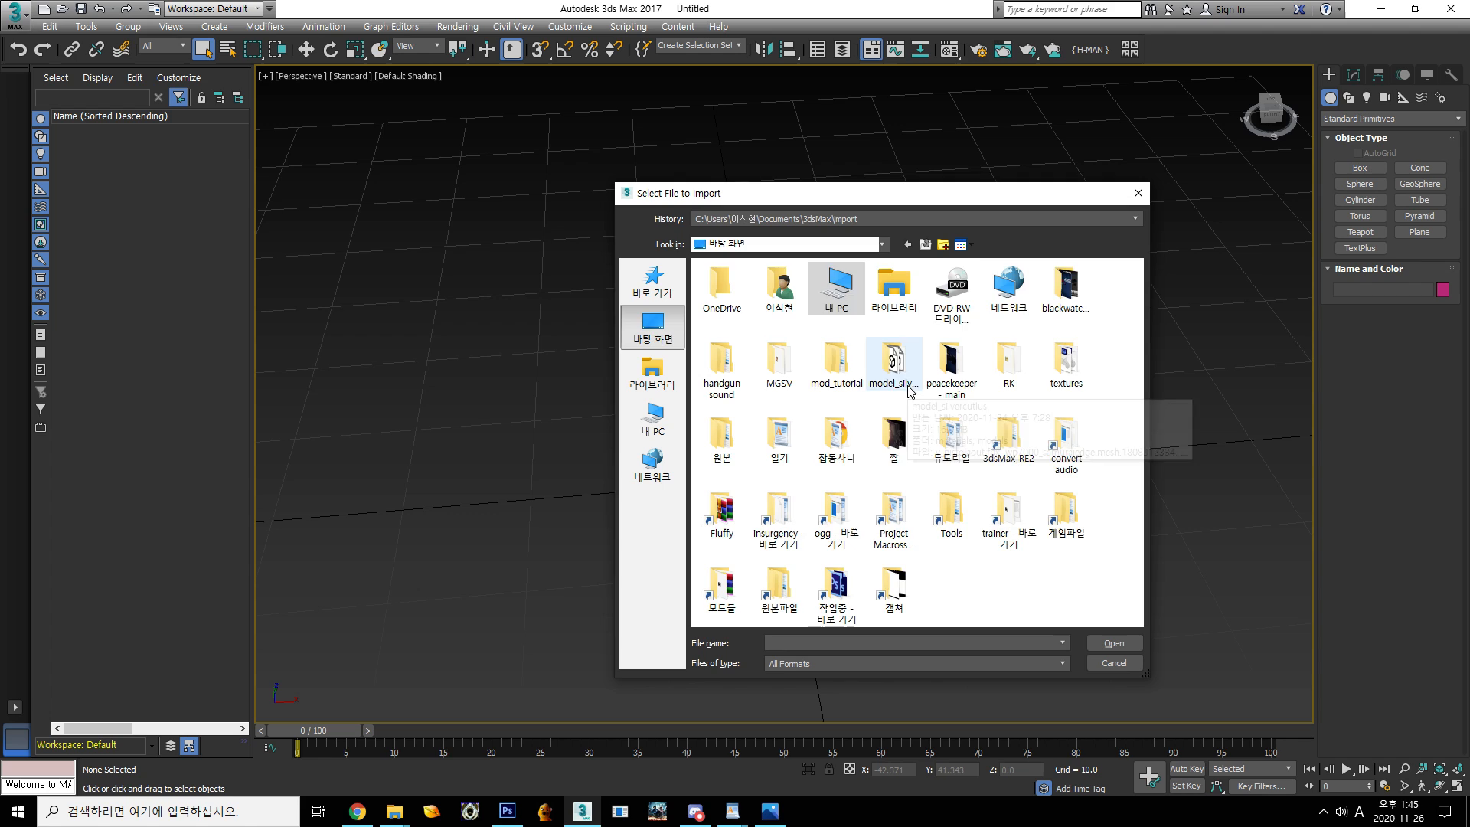
double_click(836, 358)
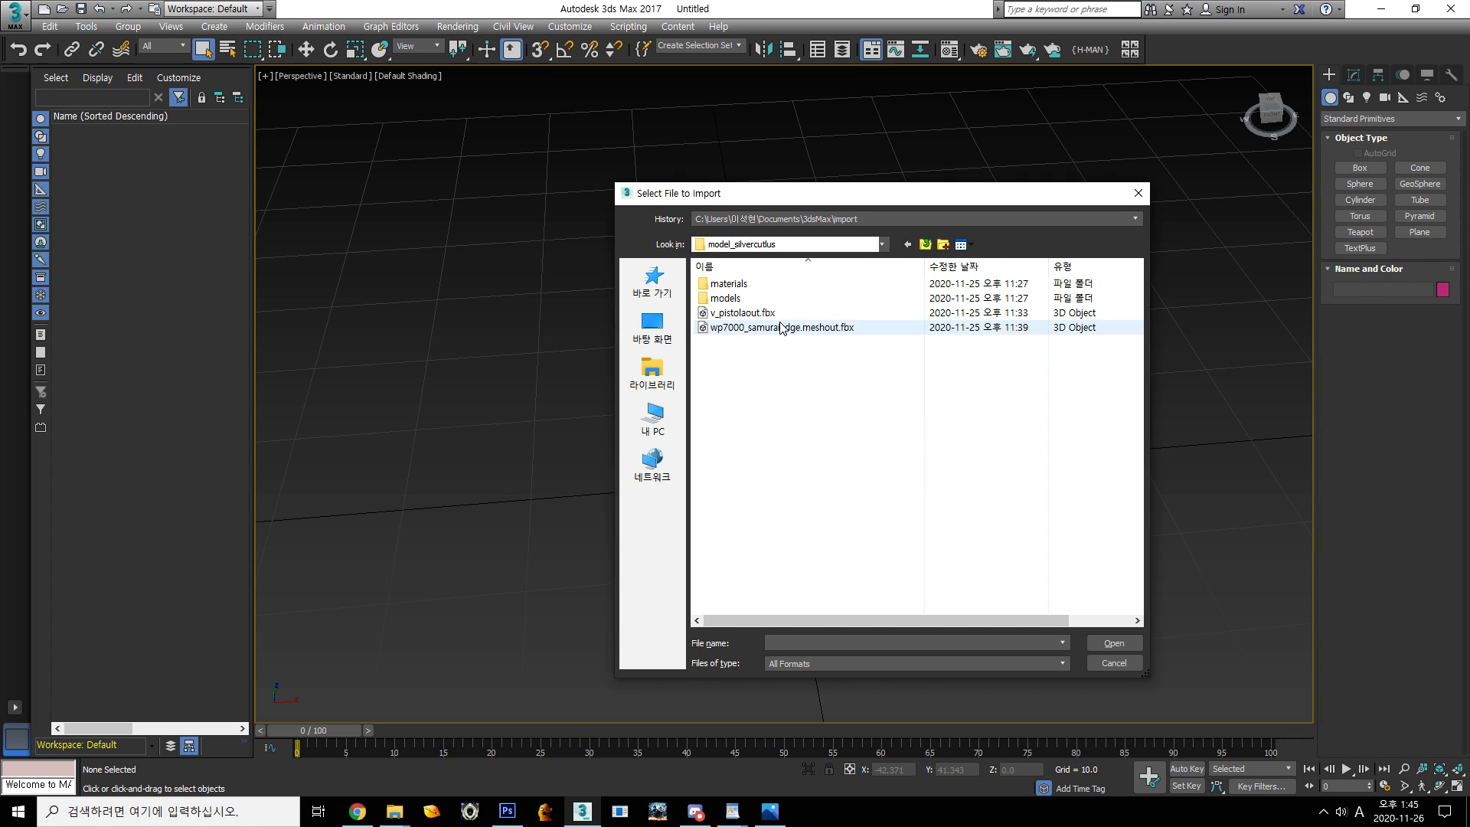
double_click(773, 313)
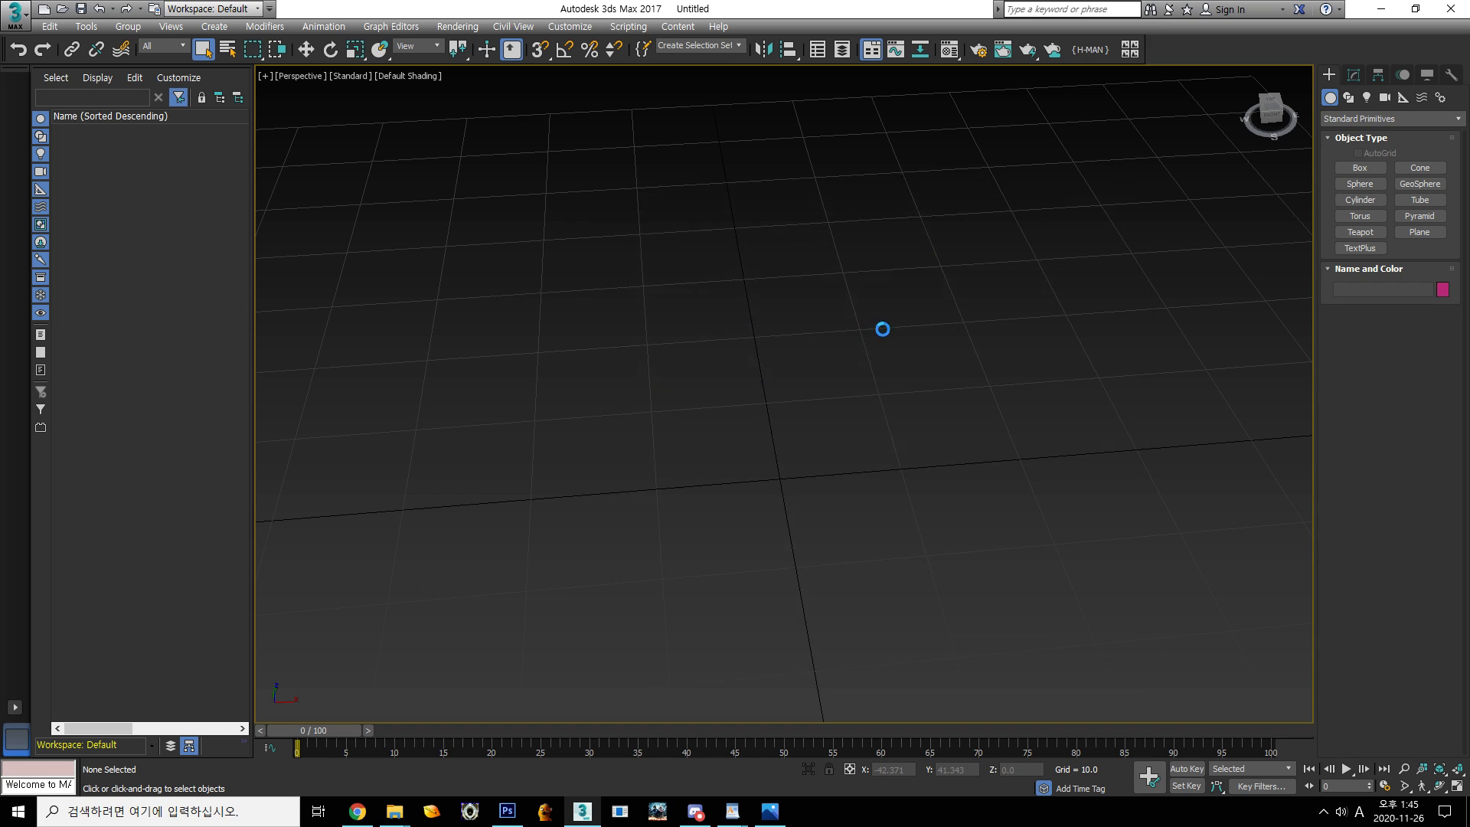
click(831, 606)
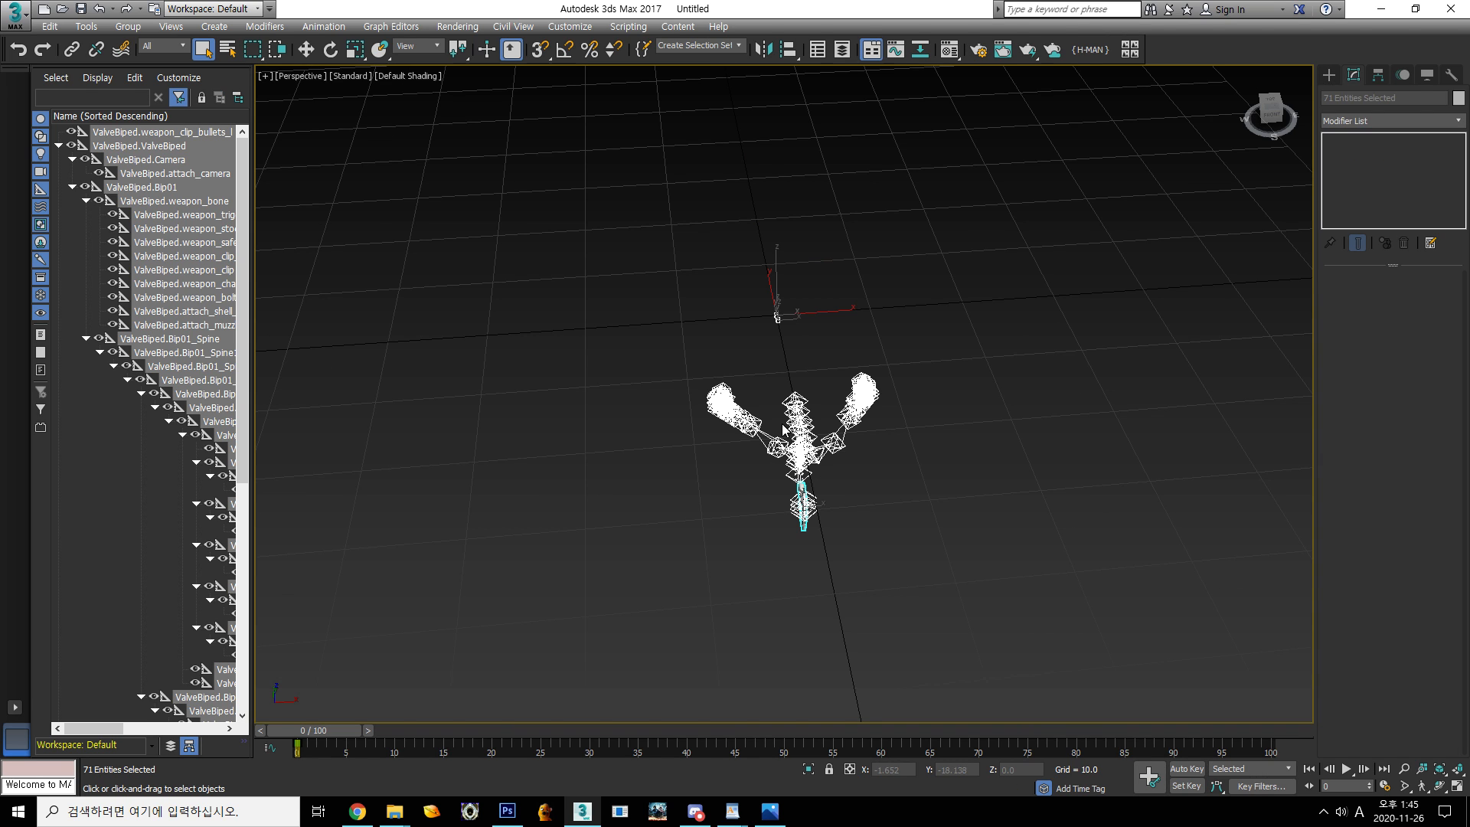
Delete all imported bones and helpers from the scene, keeping only mesh0, mesh1 and mesh2
alt+middle_drag(768, 378, 595, 403)
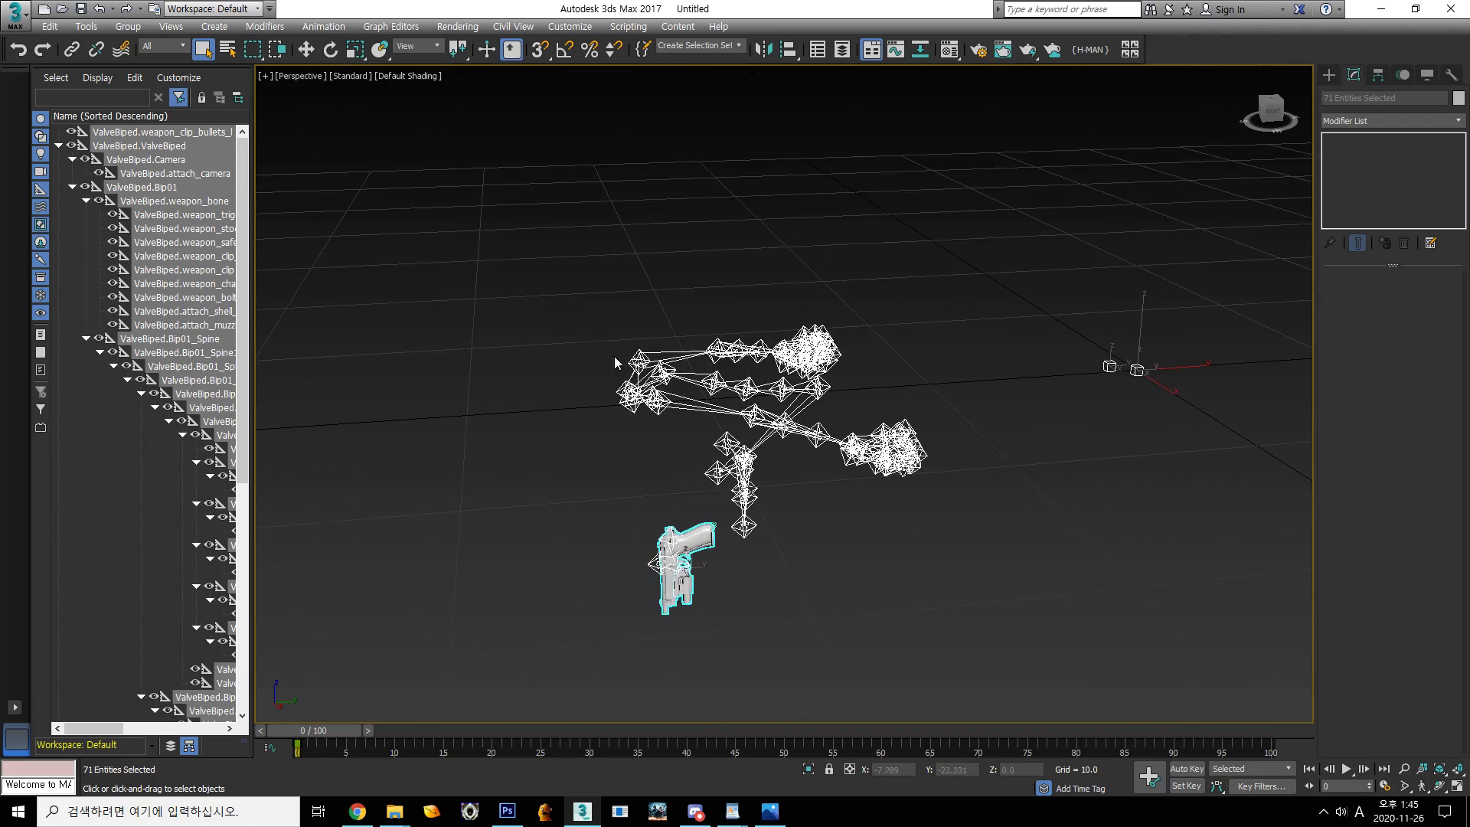
alt+middle_drag(657, 487, 851, 496)
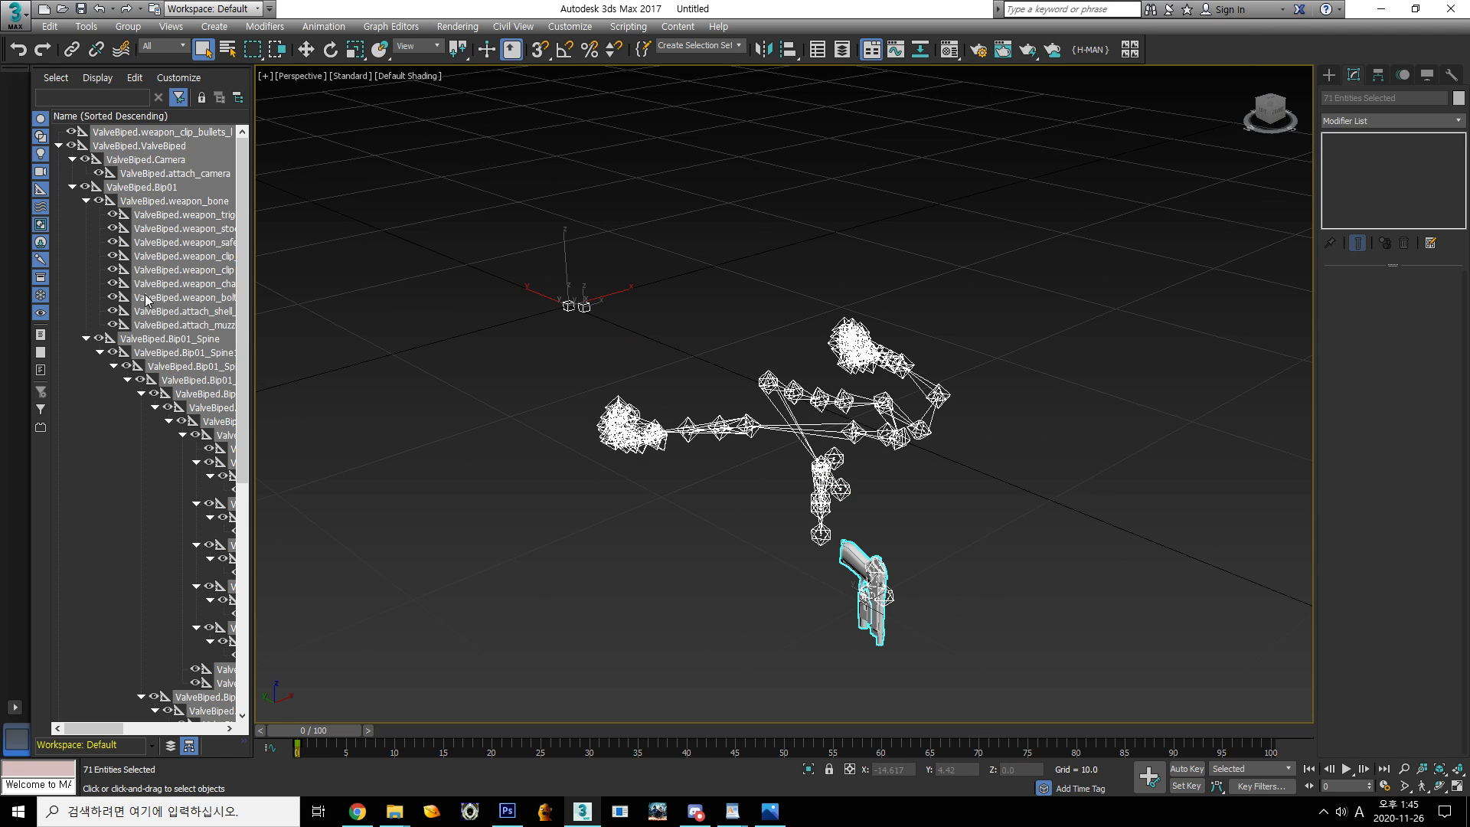
scroll(146, 300, down, 9)
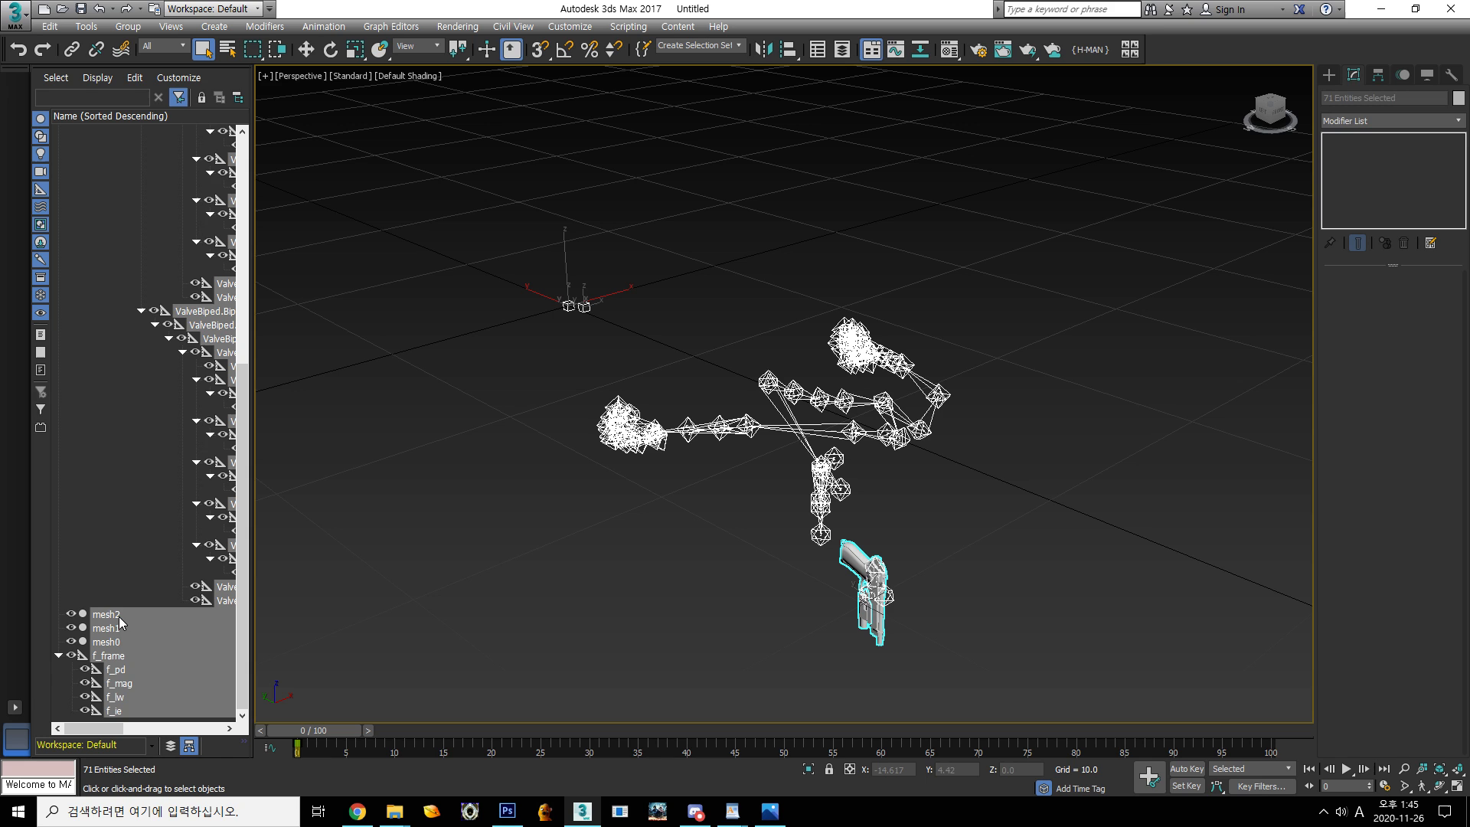
ctrl+click(118, 618)
ctrl+click(115, 628)
ctrl+click(121, 640)
right_click(159, 685)
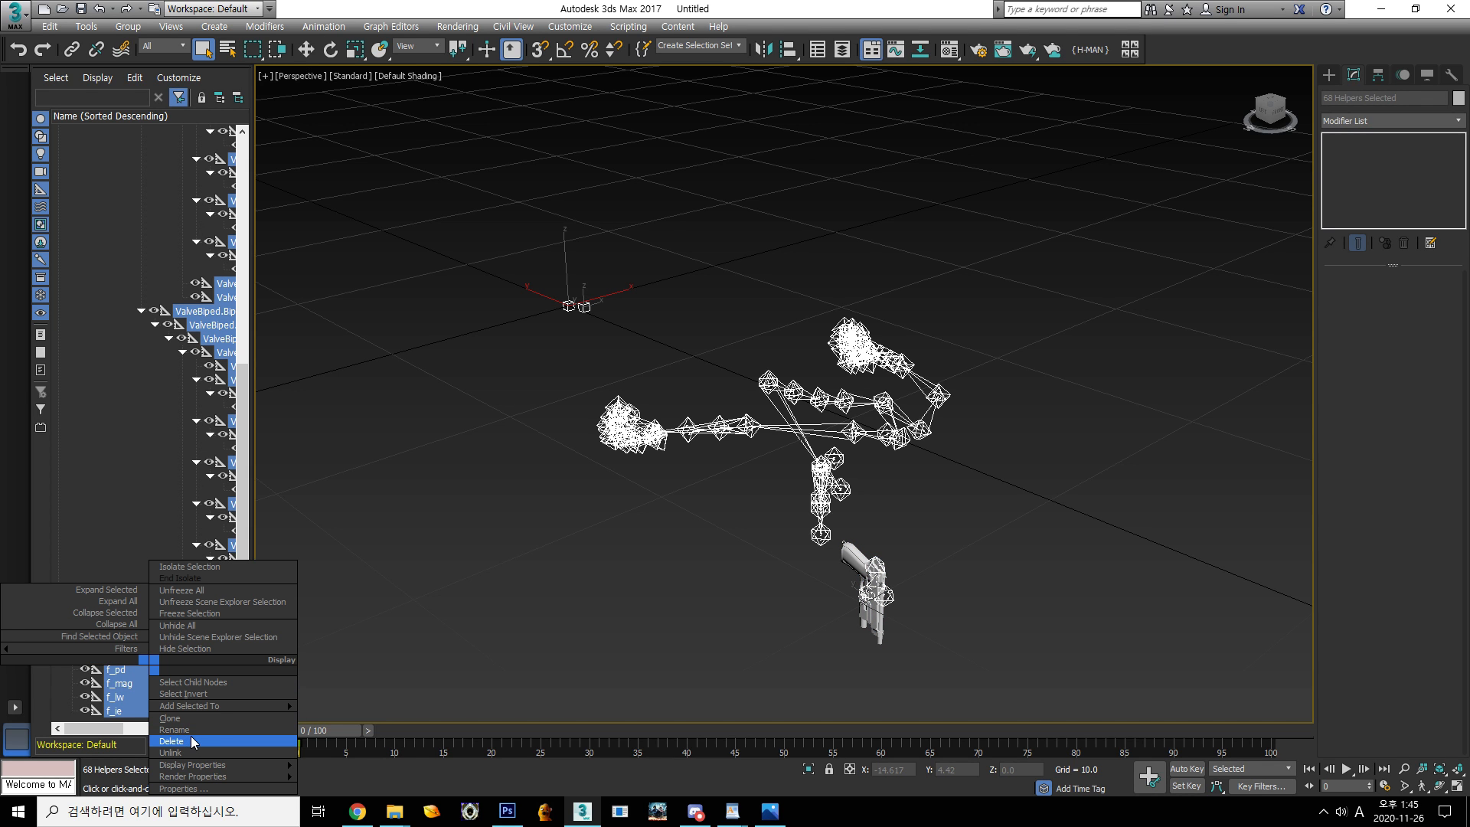
click(191, 741)
Examine the remaining pistol meshes from several sides, picking mesh0 and mesh2 individually to see which part each one covers
alt+middle_drag(843, 652, 998, 468)
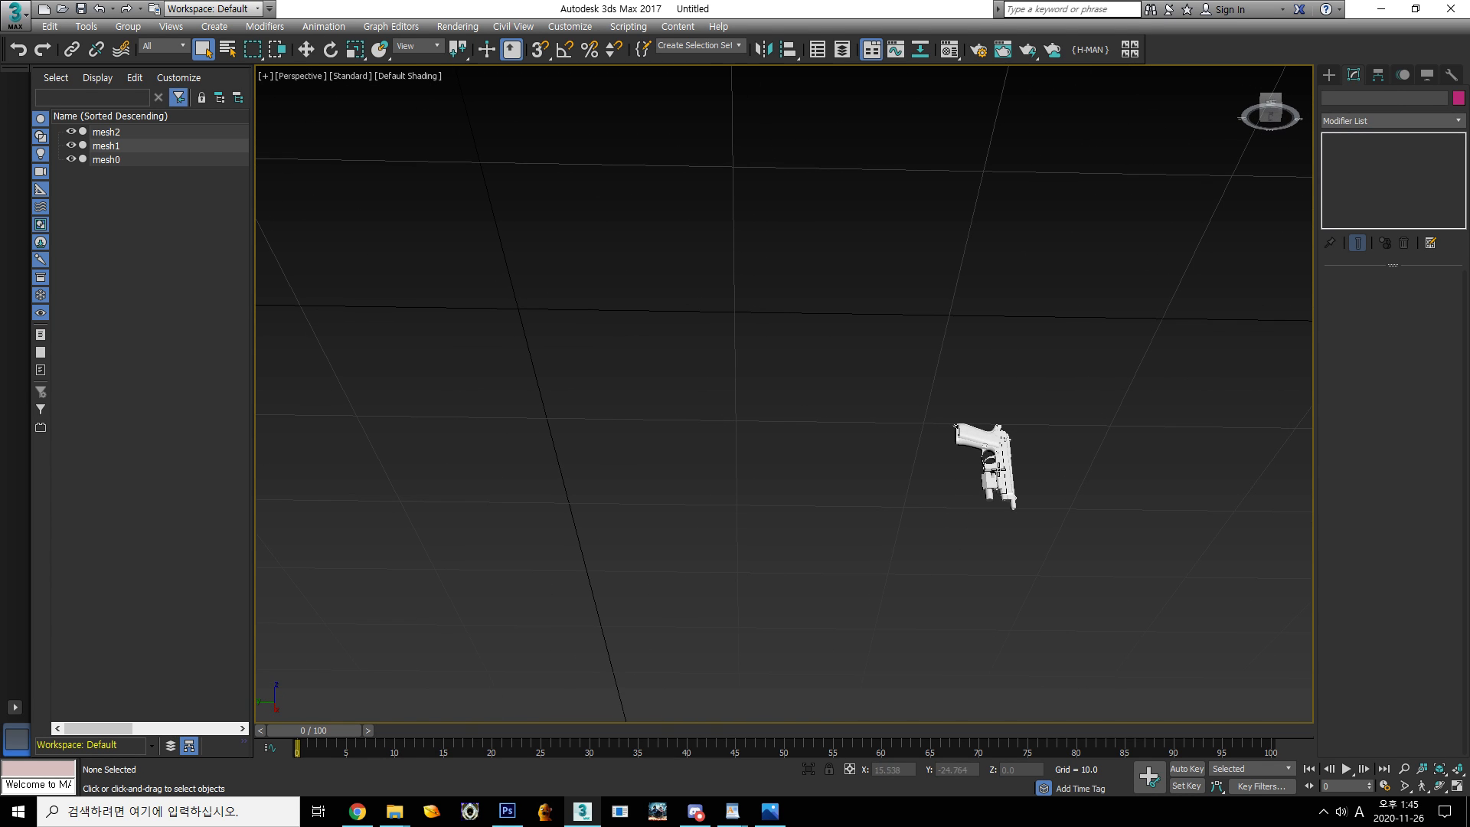
scroll(984, 553, up, 4)
middle_drag(985, 553, 823, 600)
alt+middle_drag(869, 484, 788, 531)
scroll(766, 536, up, 2)
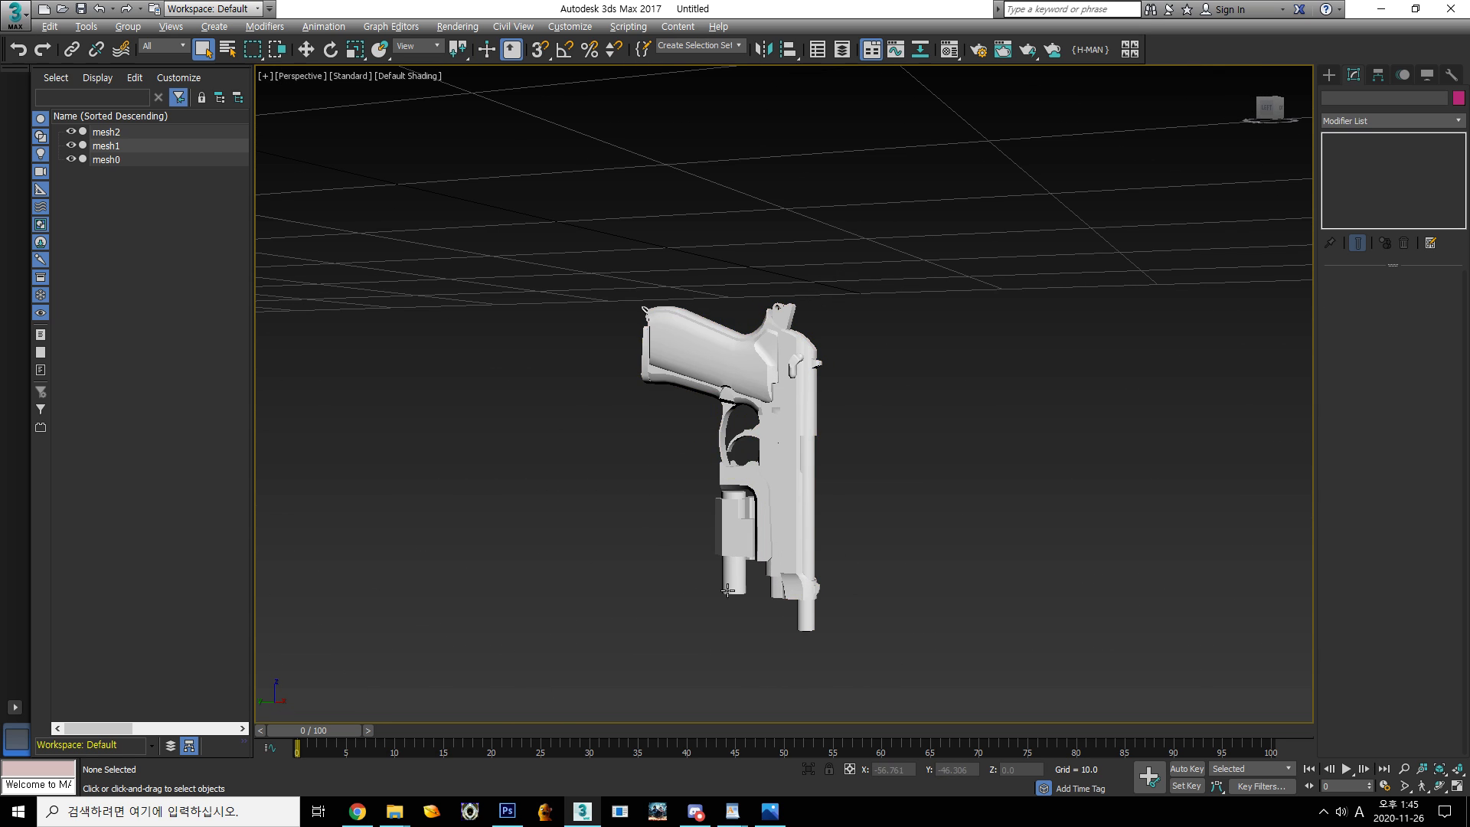
alt+middle_drag(727, 591, 539, 599)
click(602, 480)
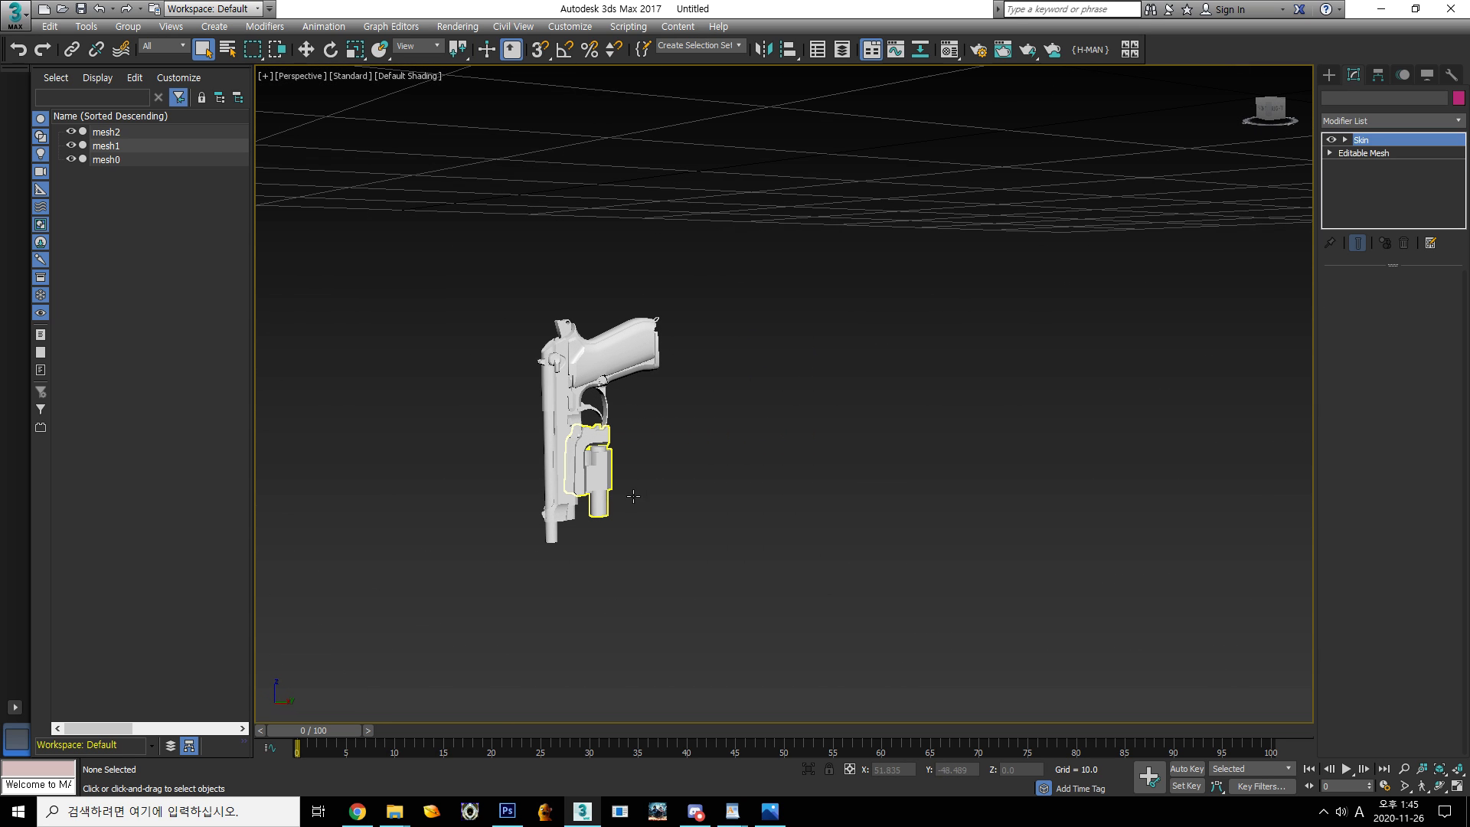
alt+middle_drag(634, 496, 209, 360)
click(610, 427)
click(115, 159)
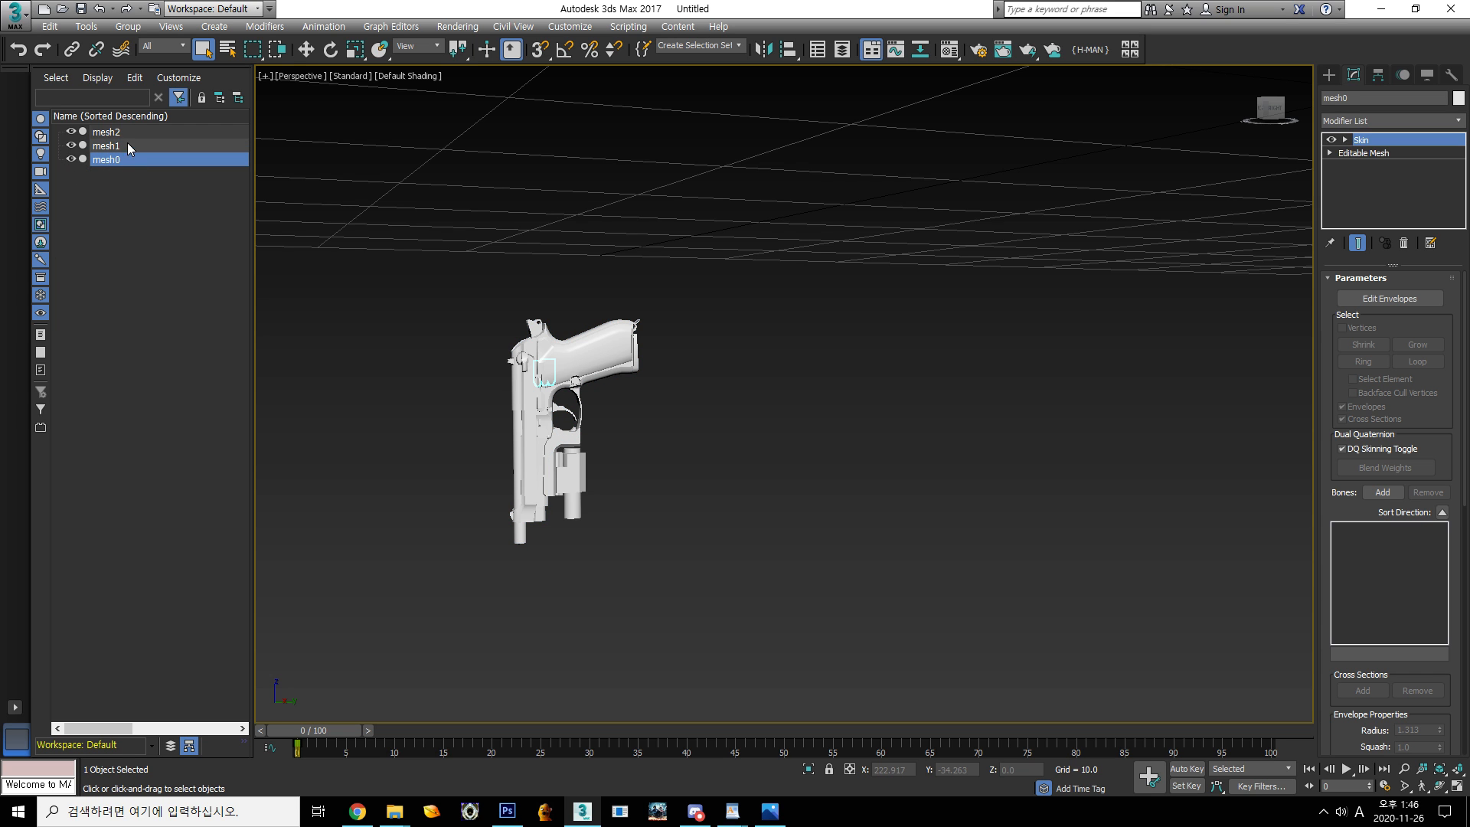
click(126, 131)
click(184, 159)
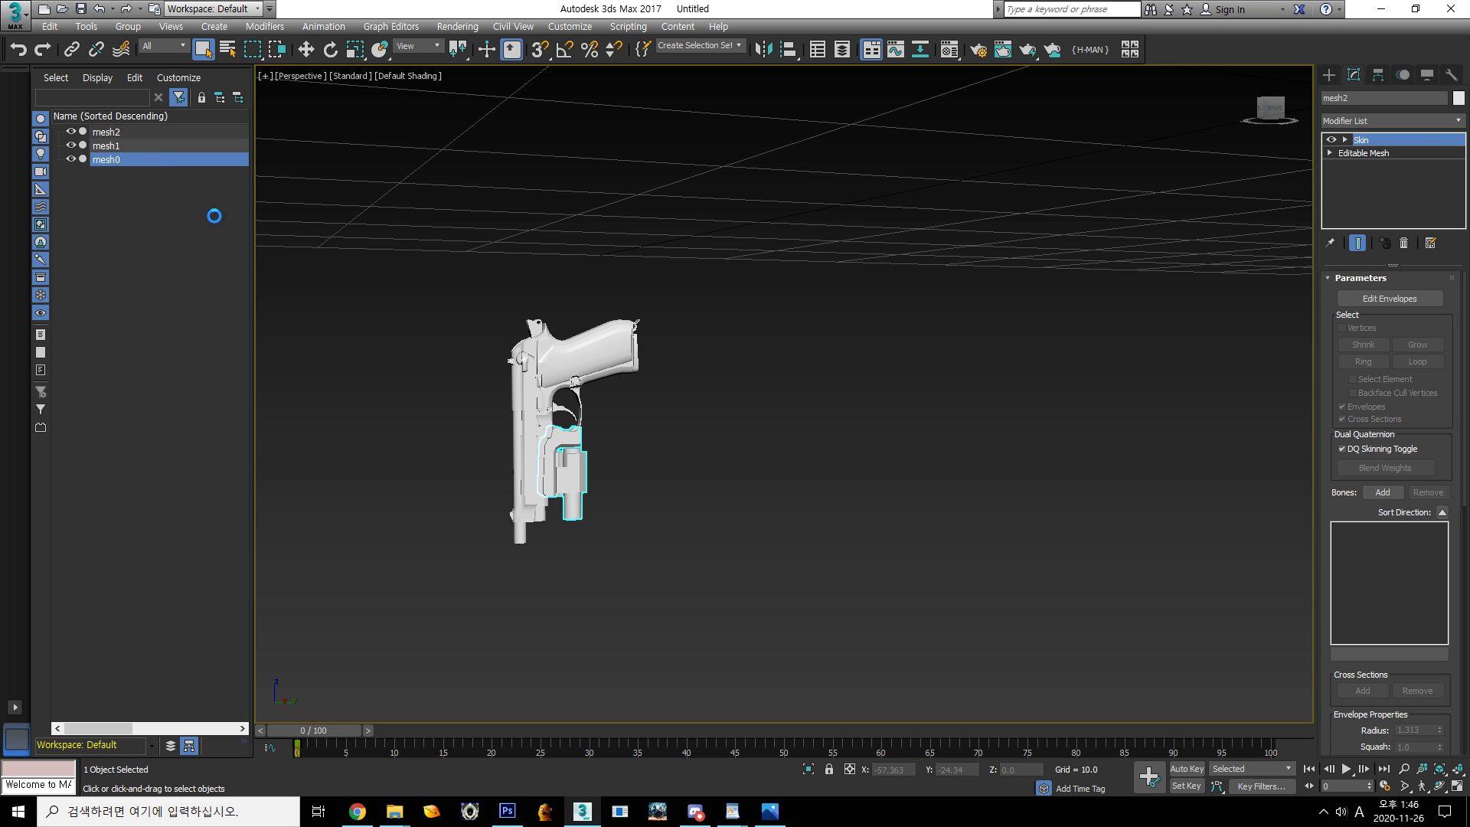
alt+middle_drag(383, 345, 719, 456)
click(591, 490)
alt+middle_drag(591, 489, 365, 390)
Import wp7000_samuraiedge.meshout.fbx into the scene with the unchanged FBX settings and look over the pistol
click(15, 14)
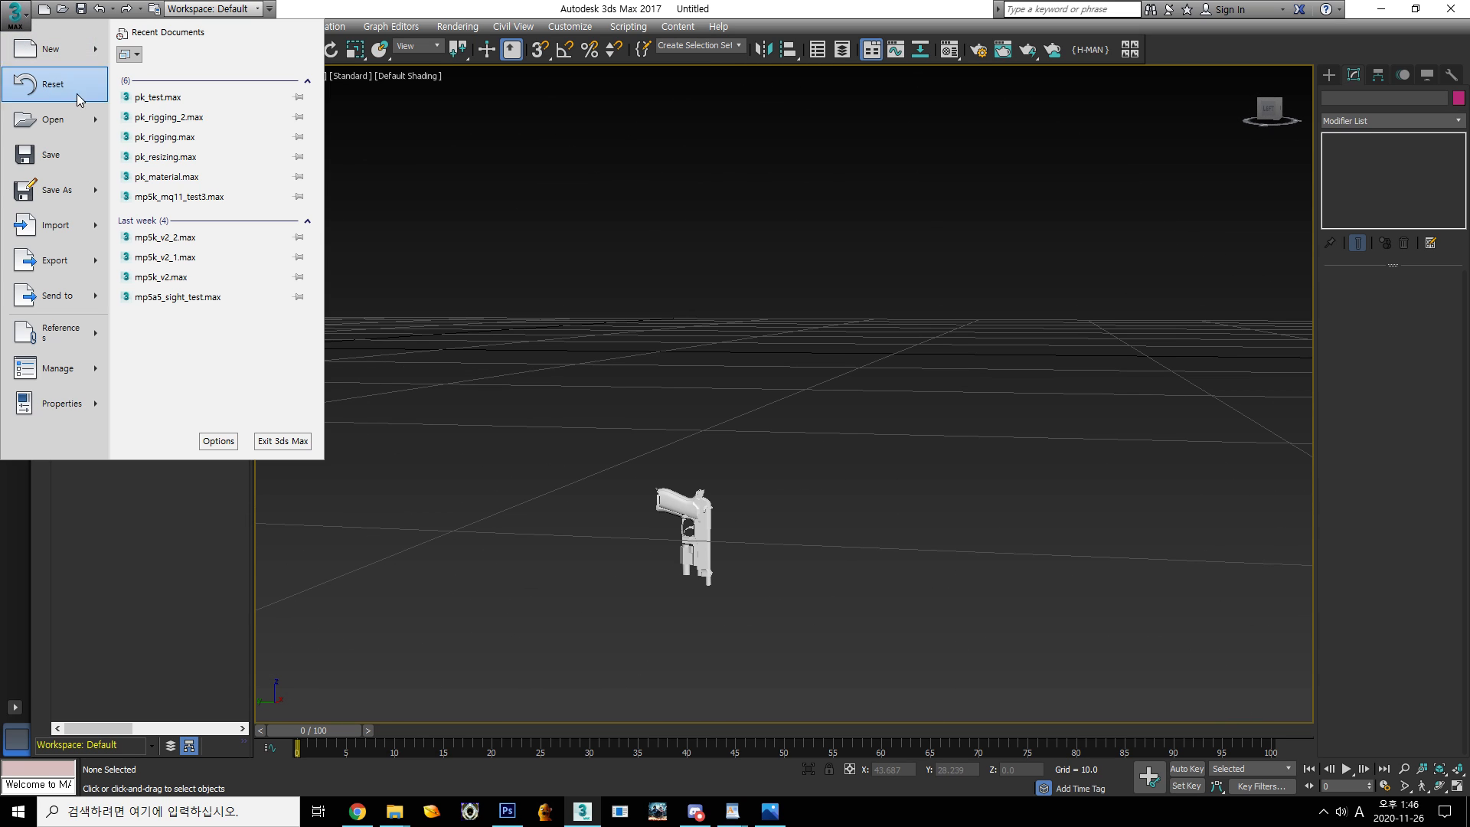
click(55, 224)
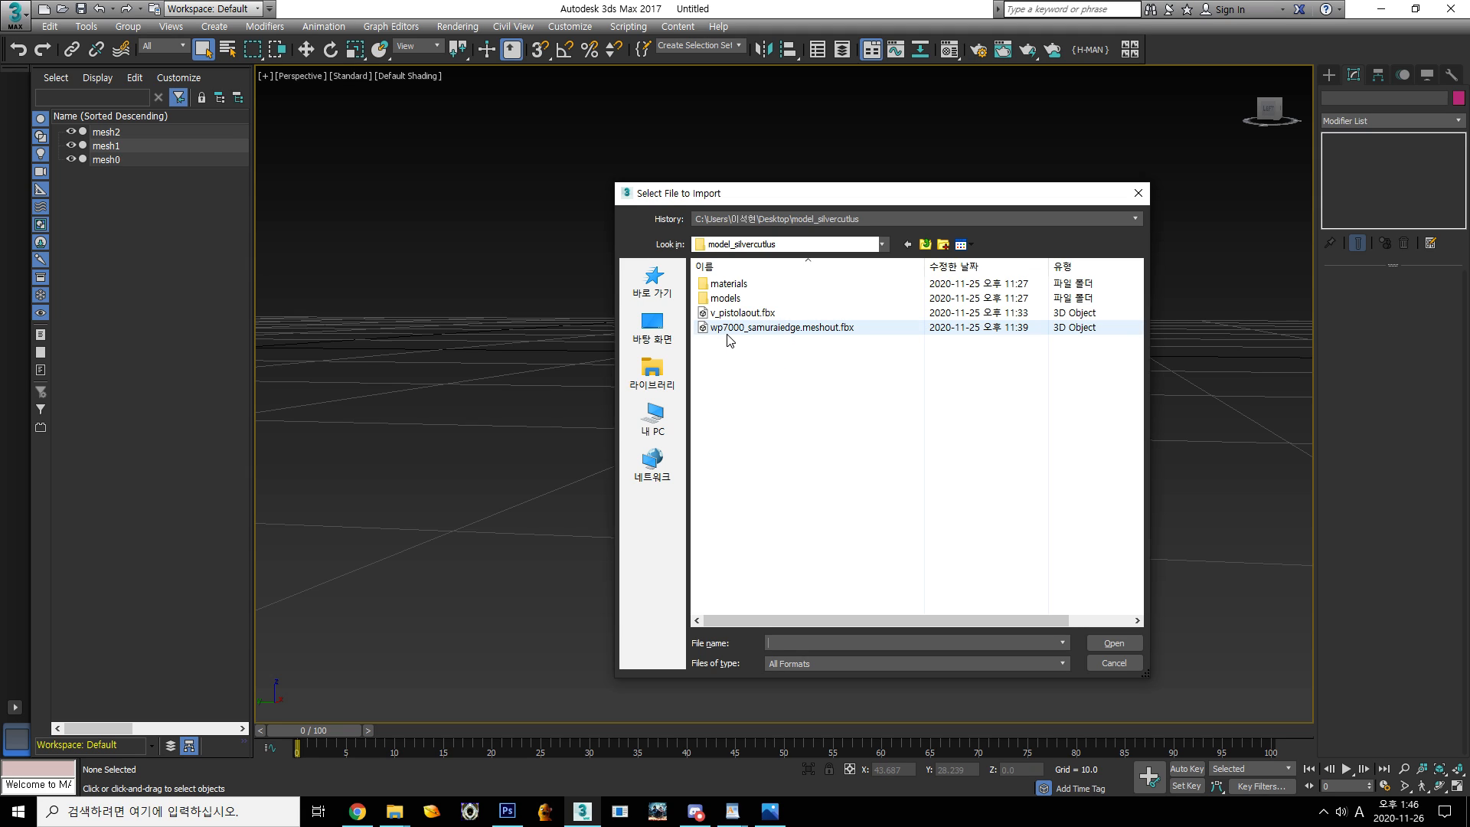
click(746, 329)
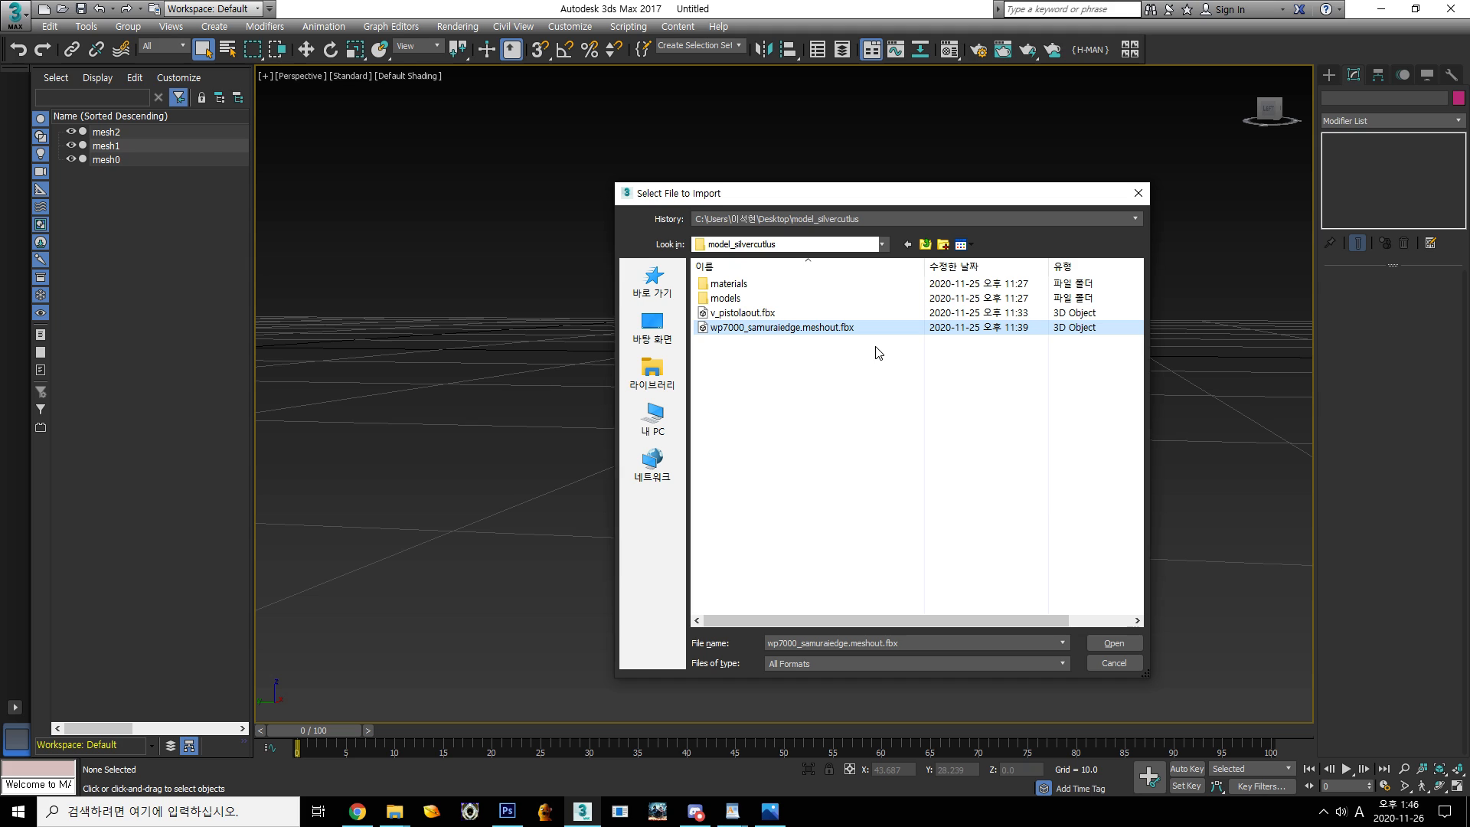
click(781, 355)
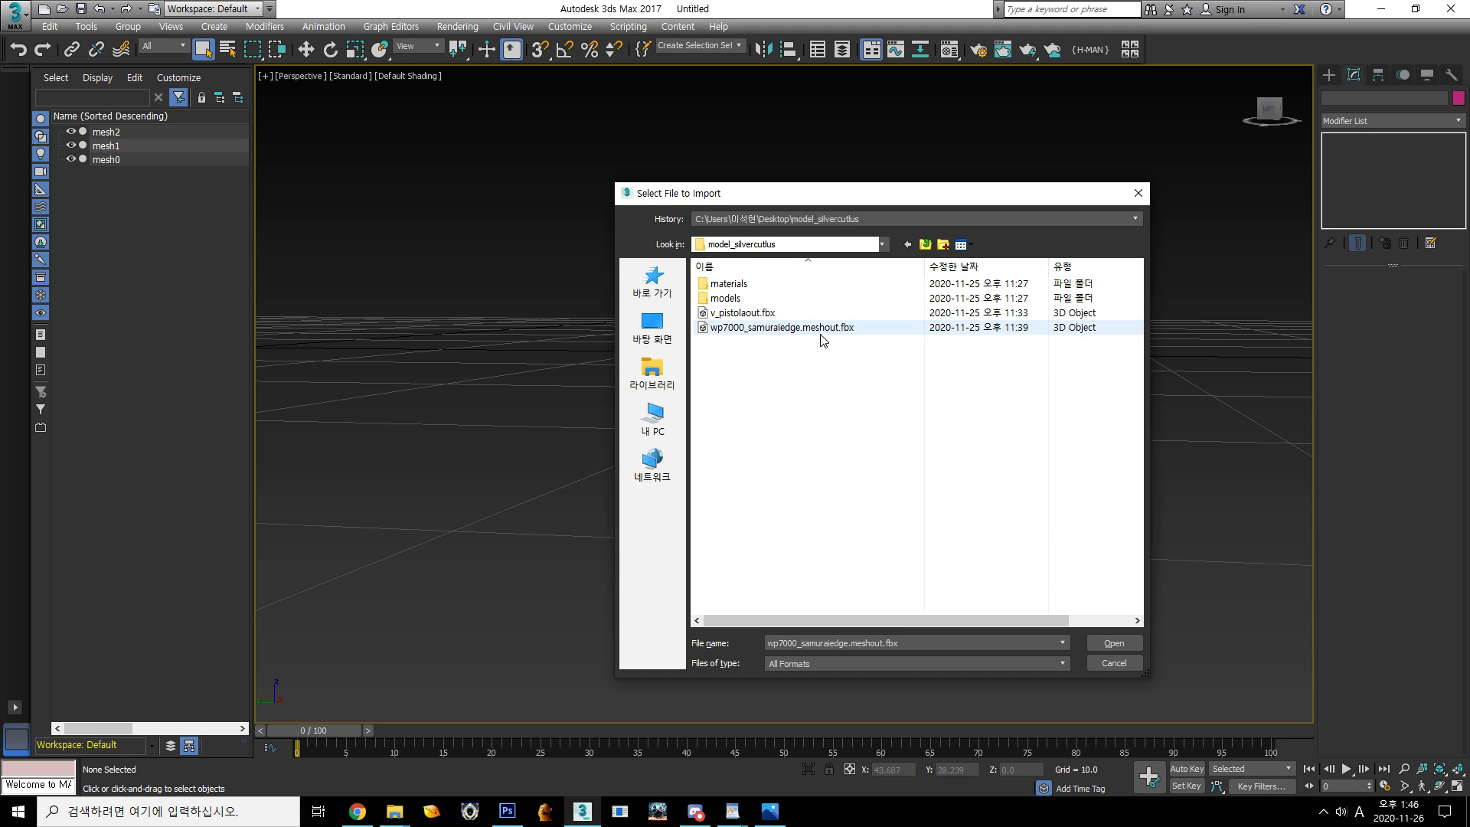
double_click(799, 329)
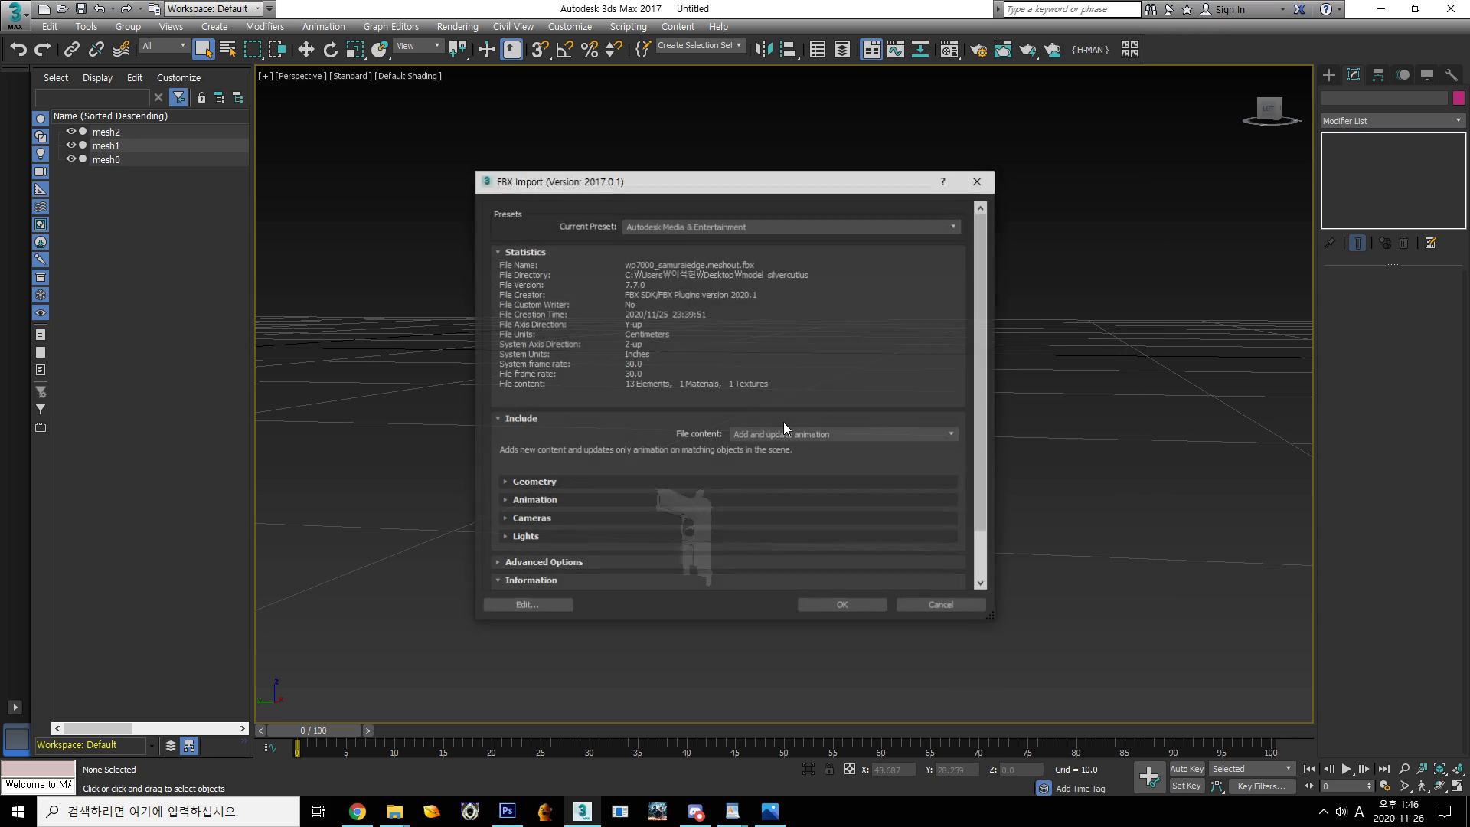
click(873, 597)
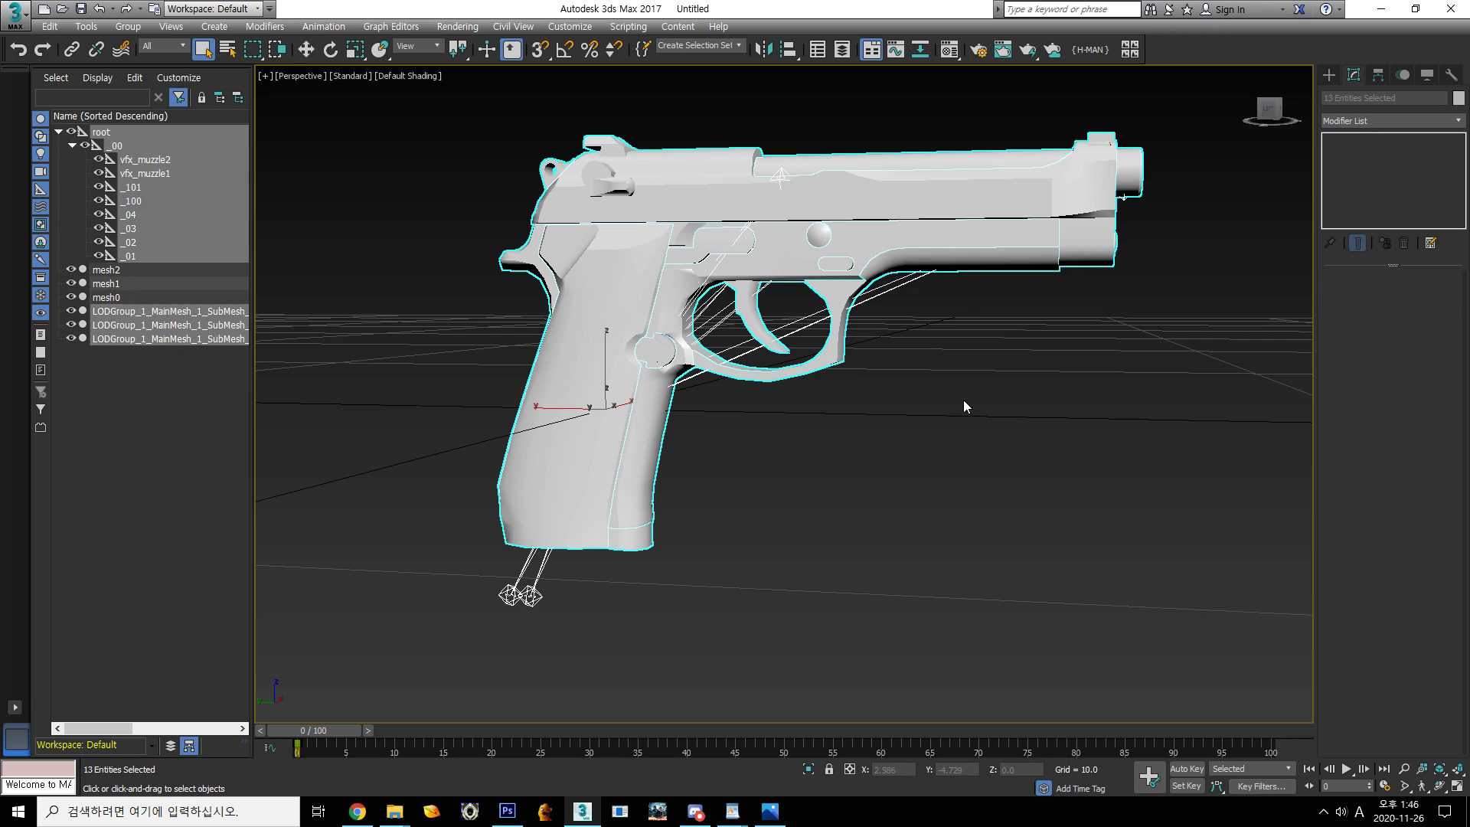
alt+middle_drag(852, 397, 761, 438)
scroll(899, 393, up, 5)
scroll(899, 394, down, 10)
scroll(777, 382, up, 5)
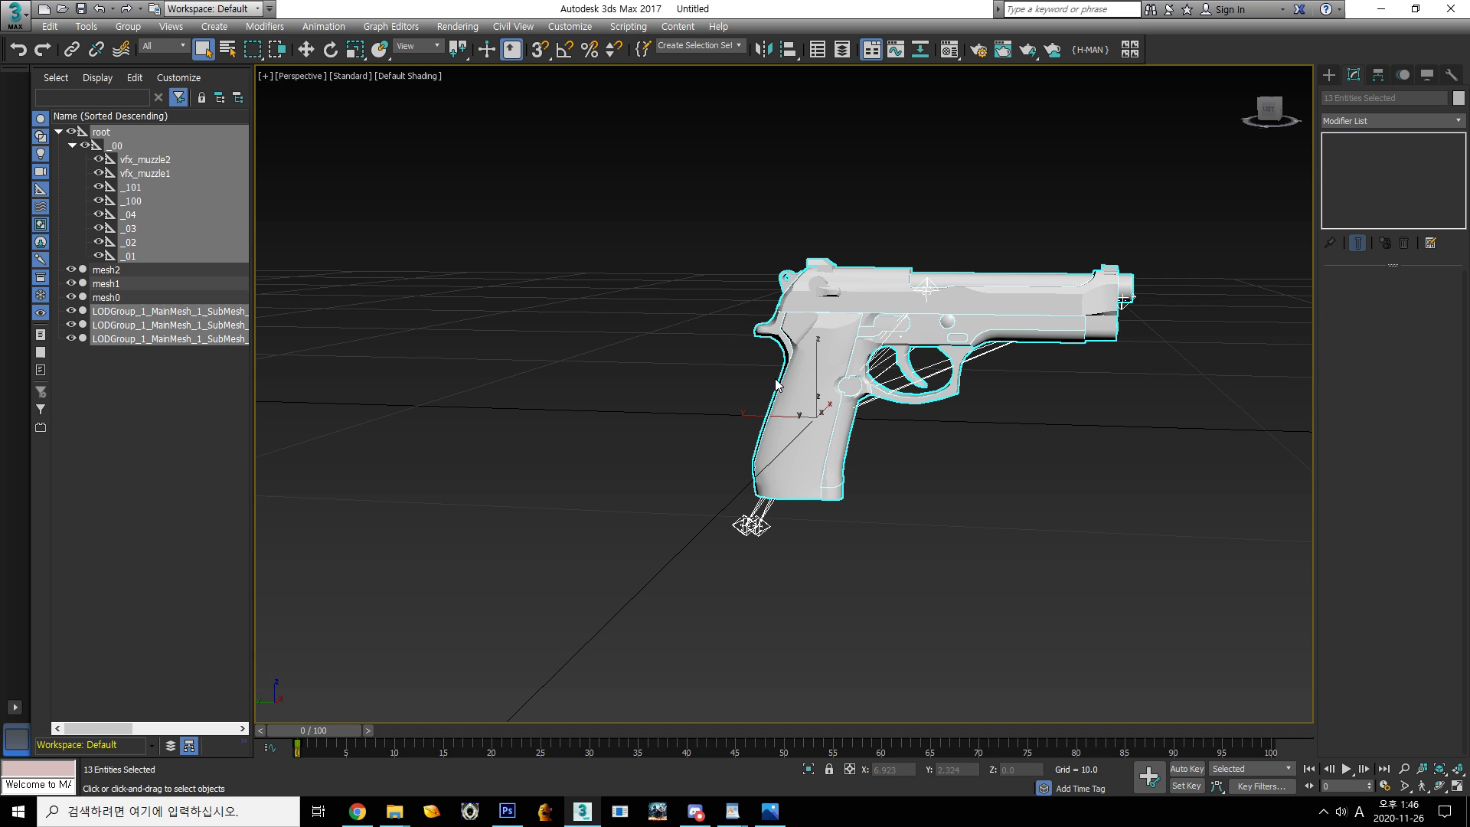
alt+middle_drag(728, 388, 740, 479)
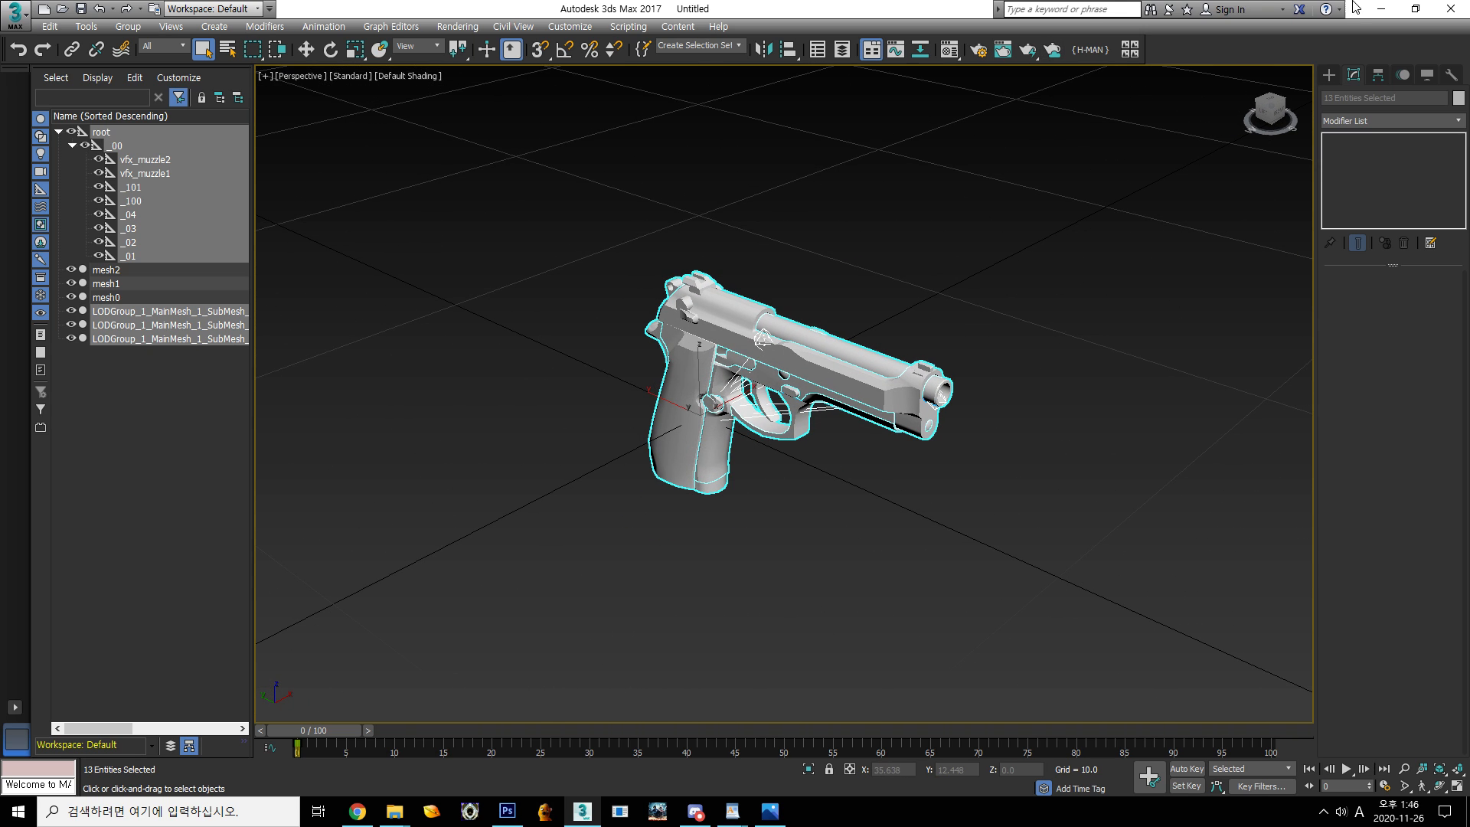
Switch to Noesis, move its Debug Log window aside and collapse the folder tree to the desktop
click(1381, 8)
click(773, 566)
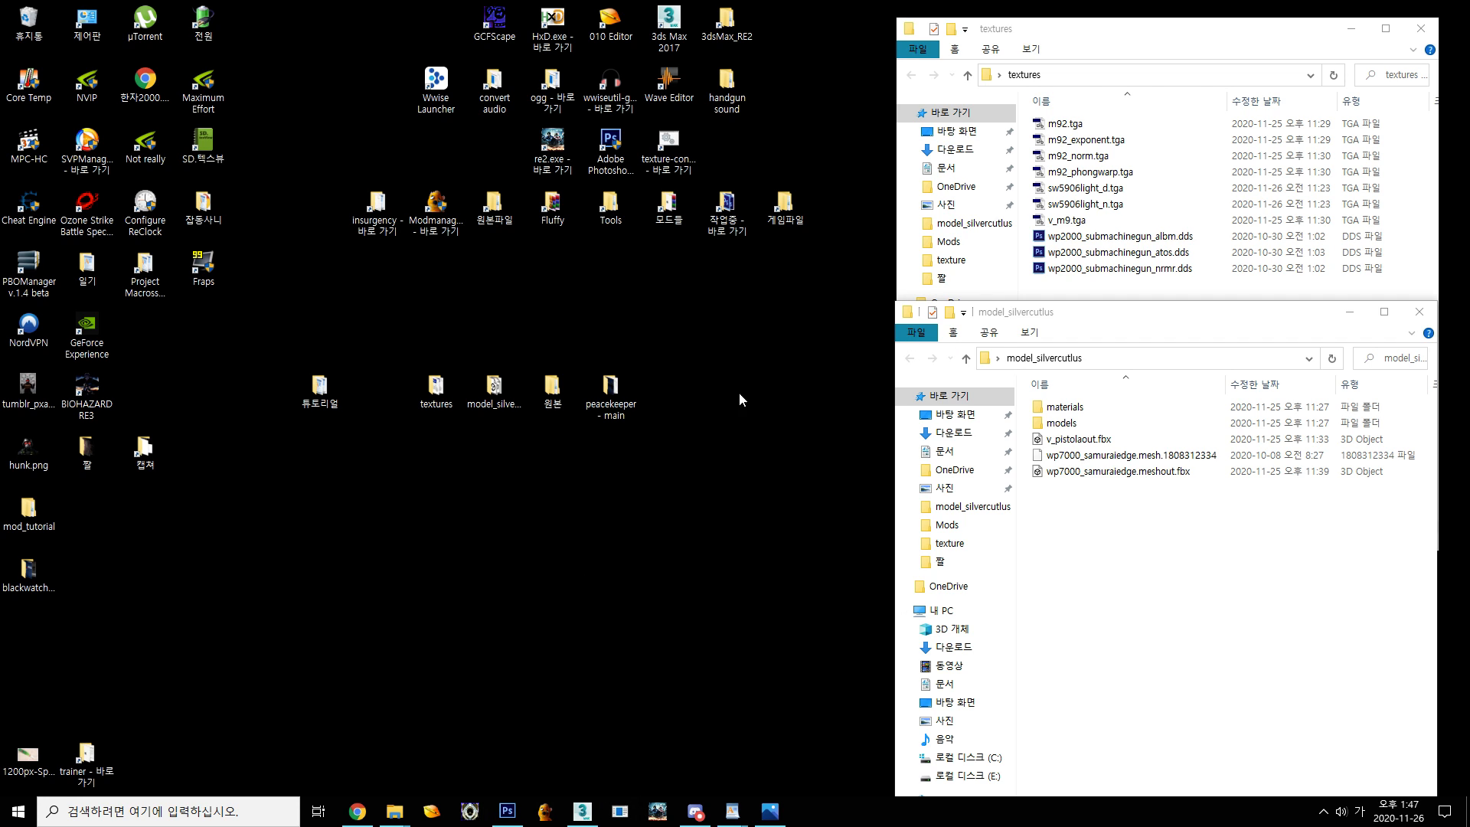
click(469, 811)
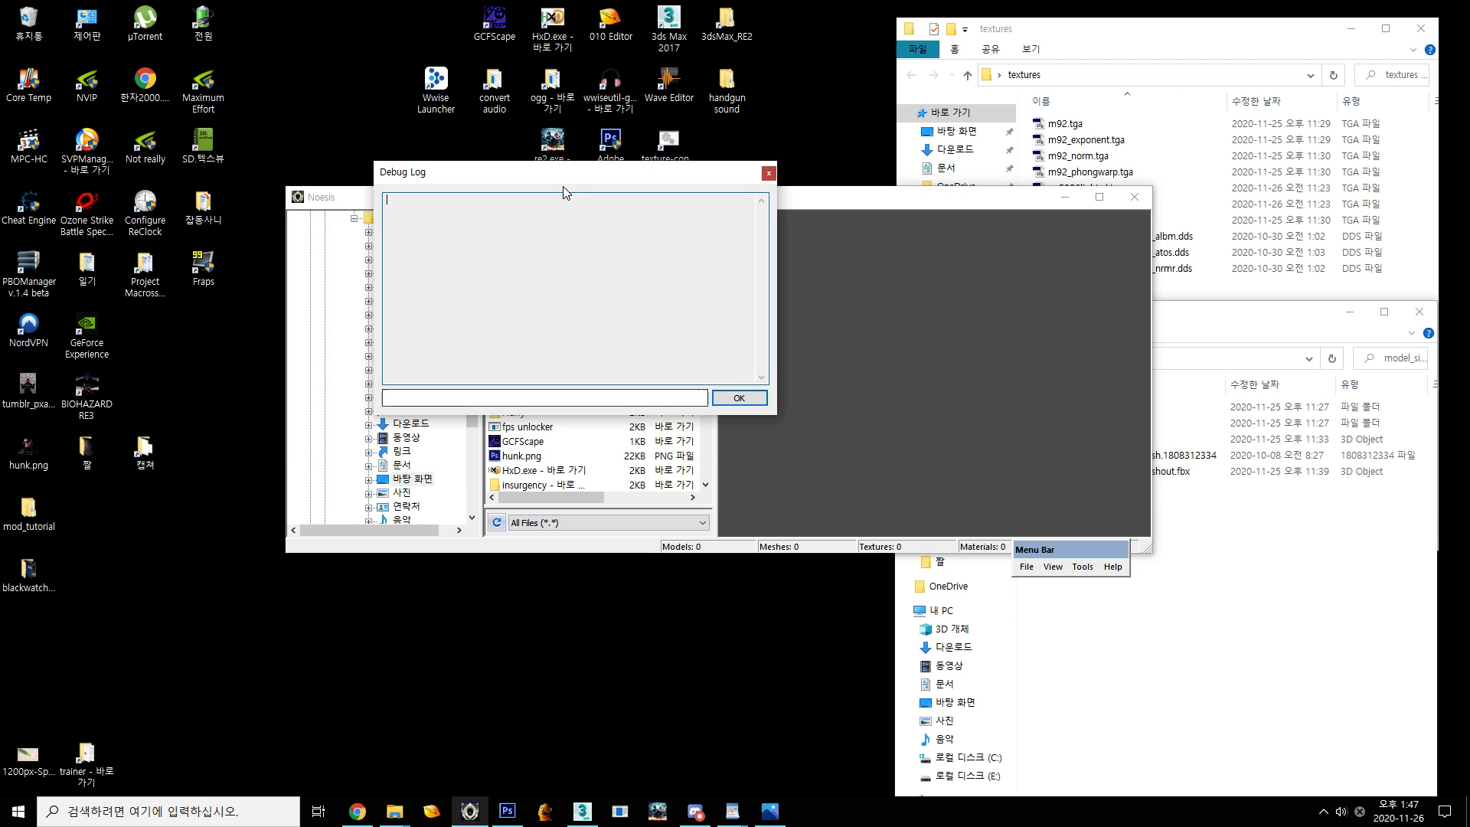
drag(565, 192, 224, 100)
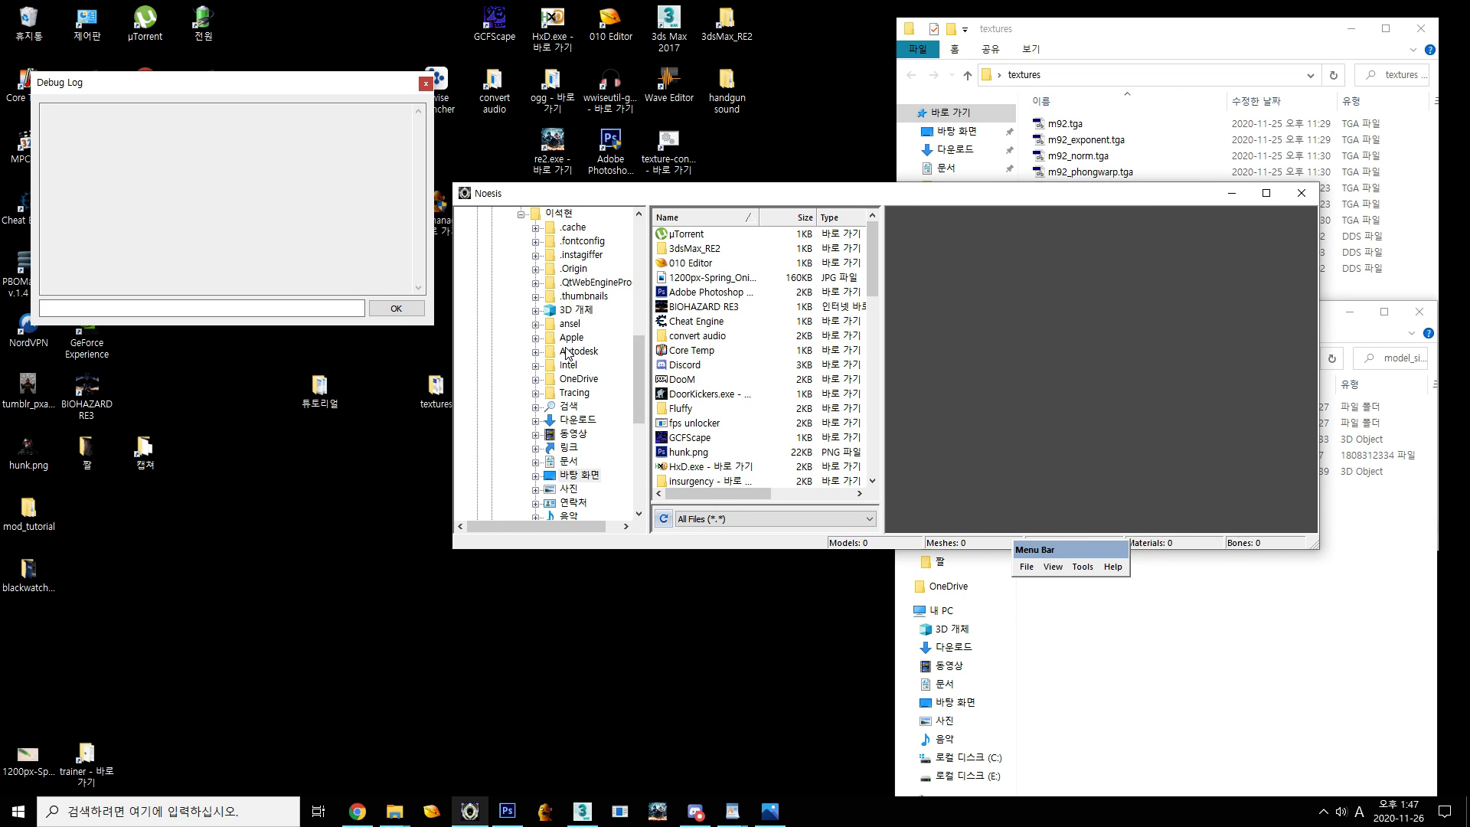
click(538, 283)
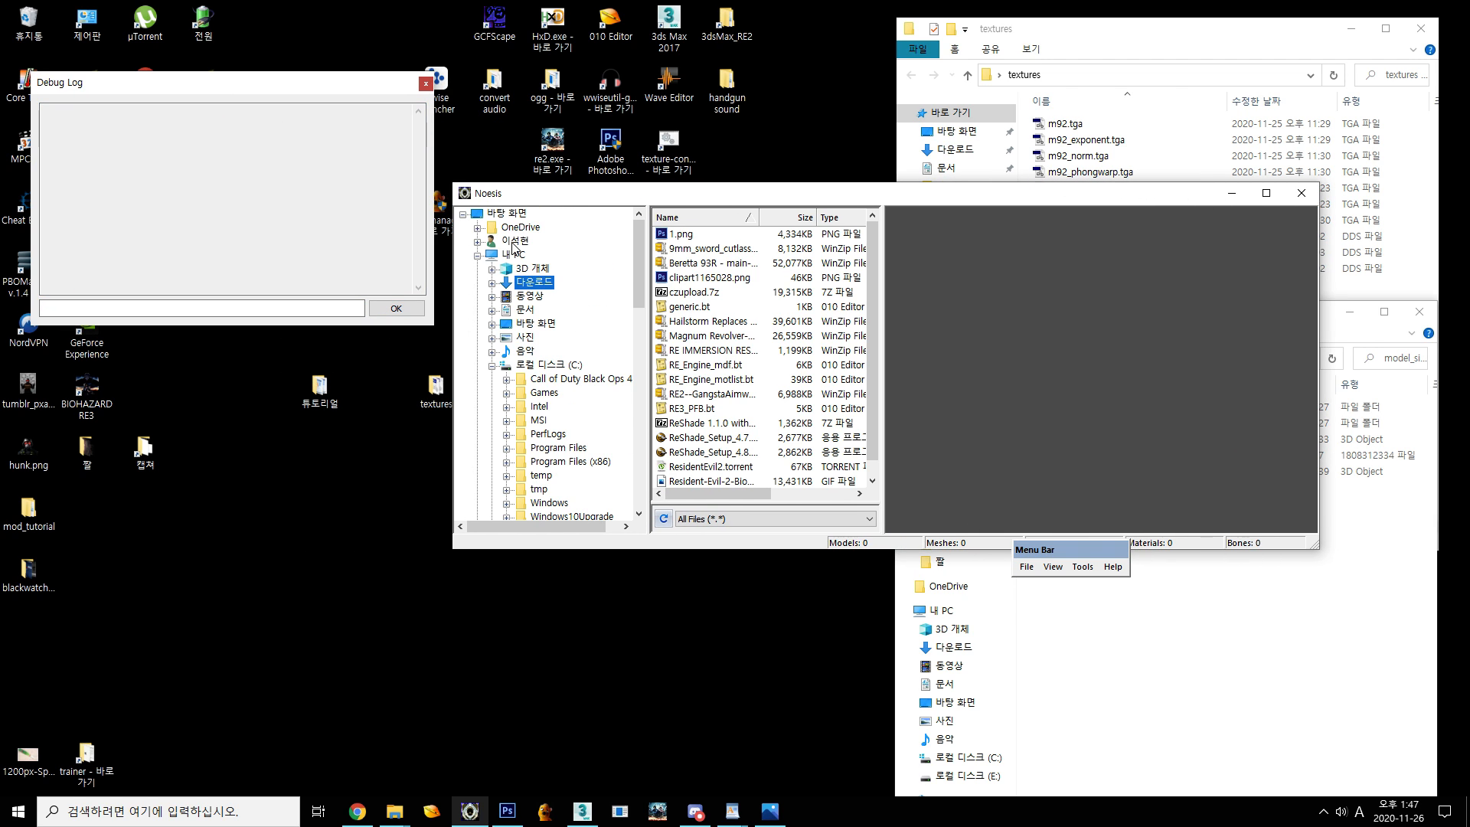
click(510, 214)
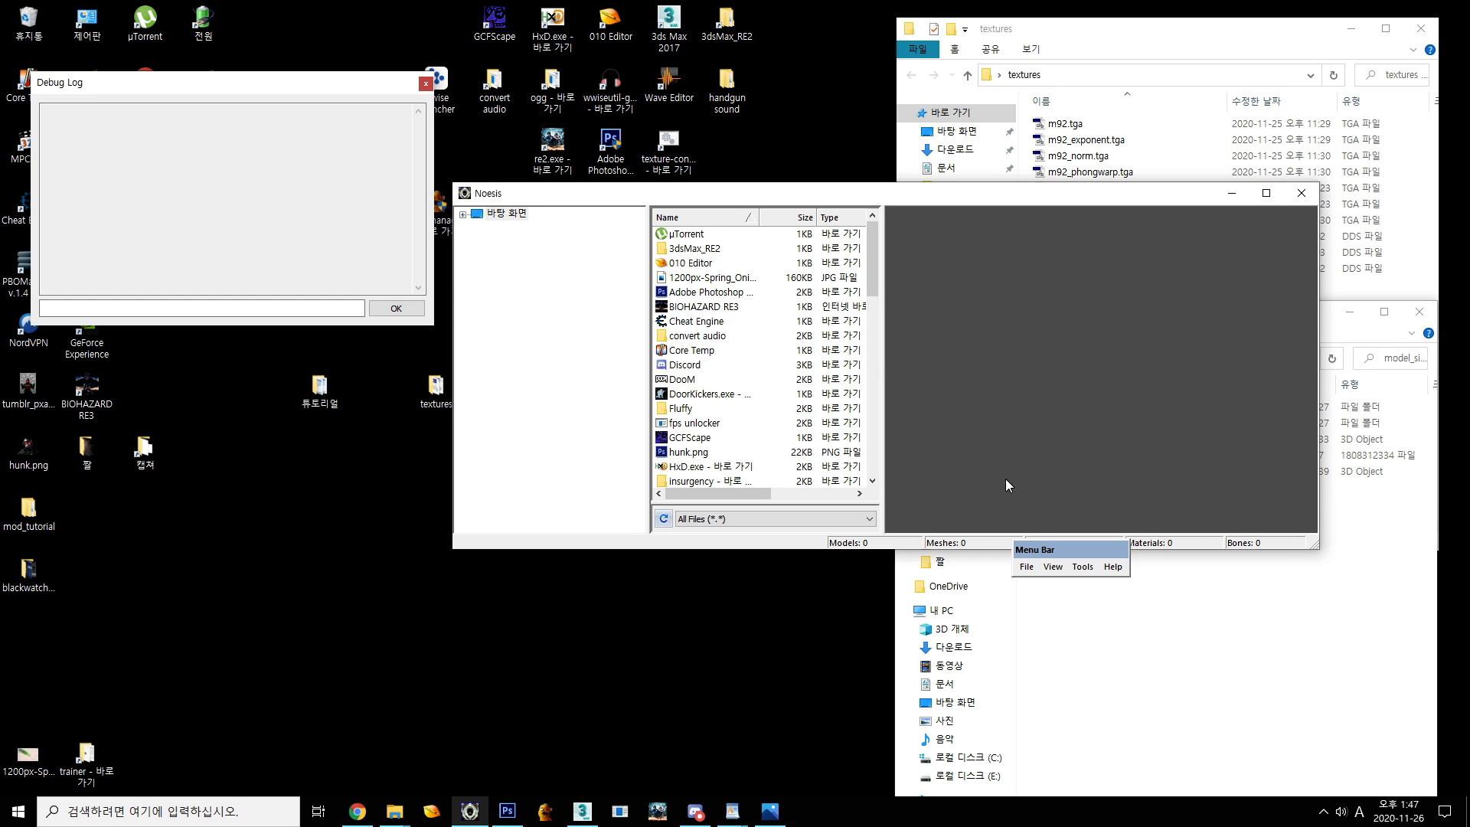
Select wp7000_samuraiedge.mesh.1808312334 in the model_silvercutlus folder and shrink the Noesis window to uncover the desktop shortcuts
click(1092, 655)
click(1084, 456)
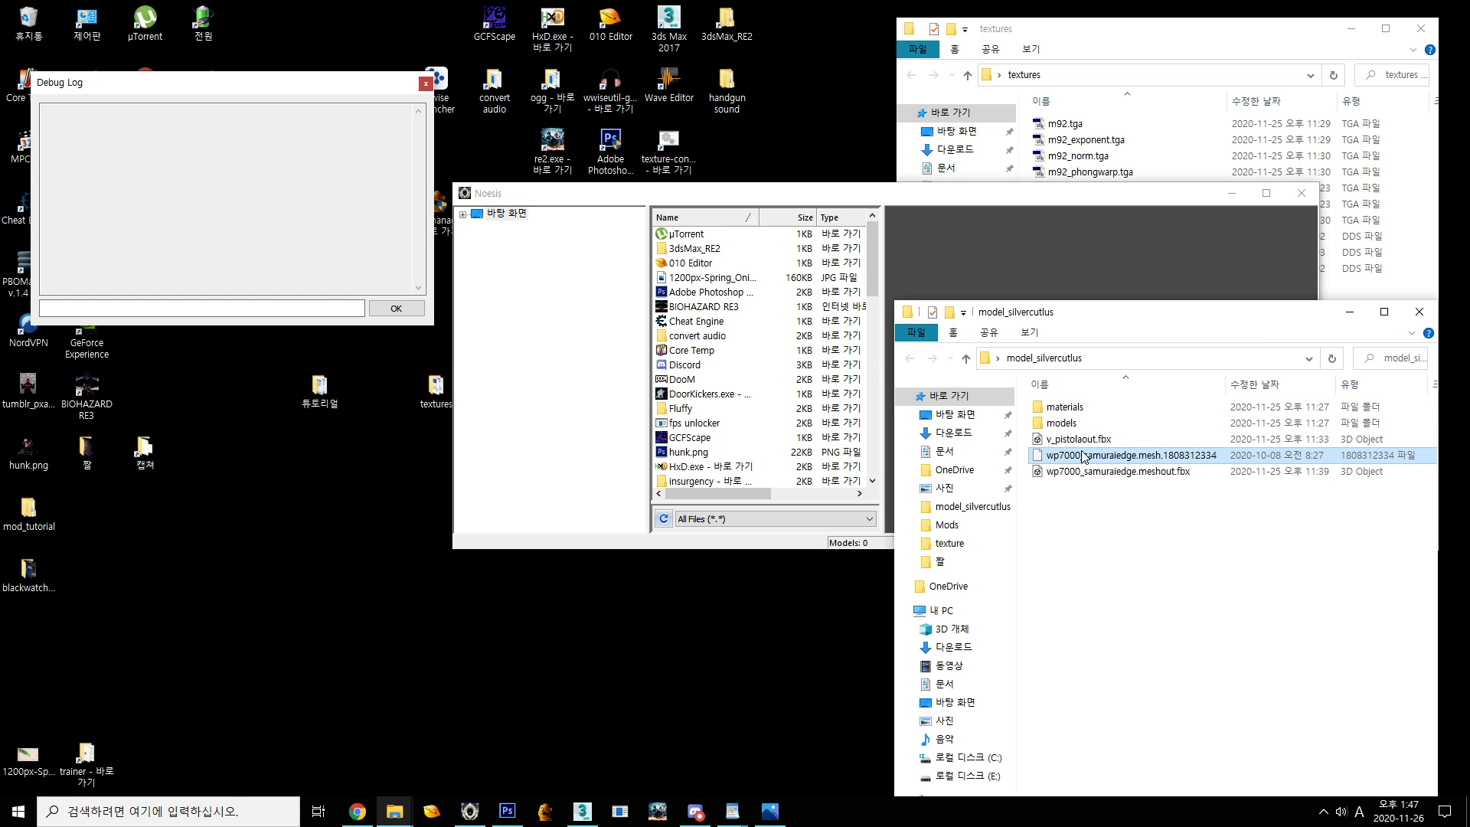
drag(761, 184, 759, 286)
Open the original game files folder and browse through natives, x64, sectionroot and character to the weapon folder
double_click(493, 205)
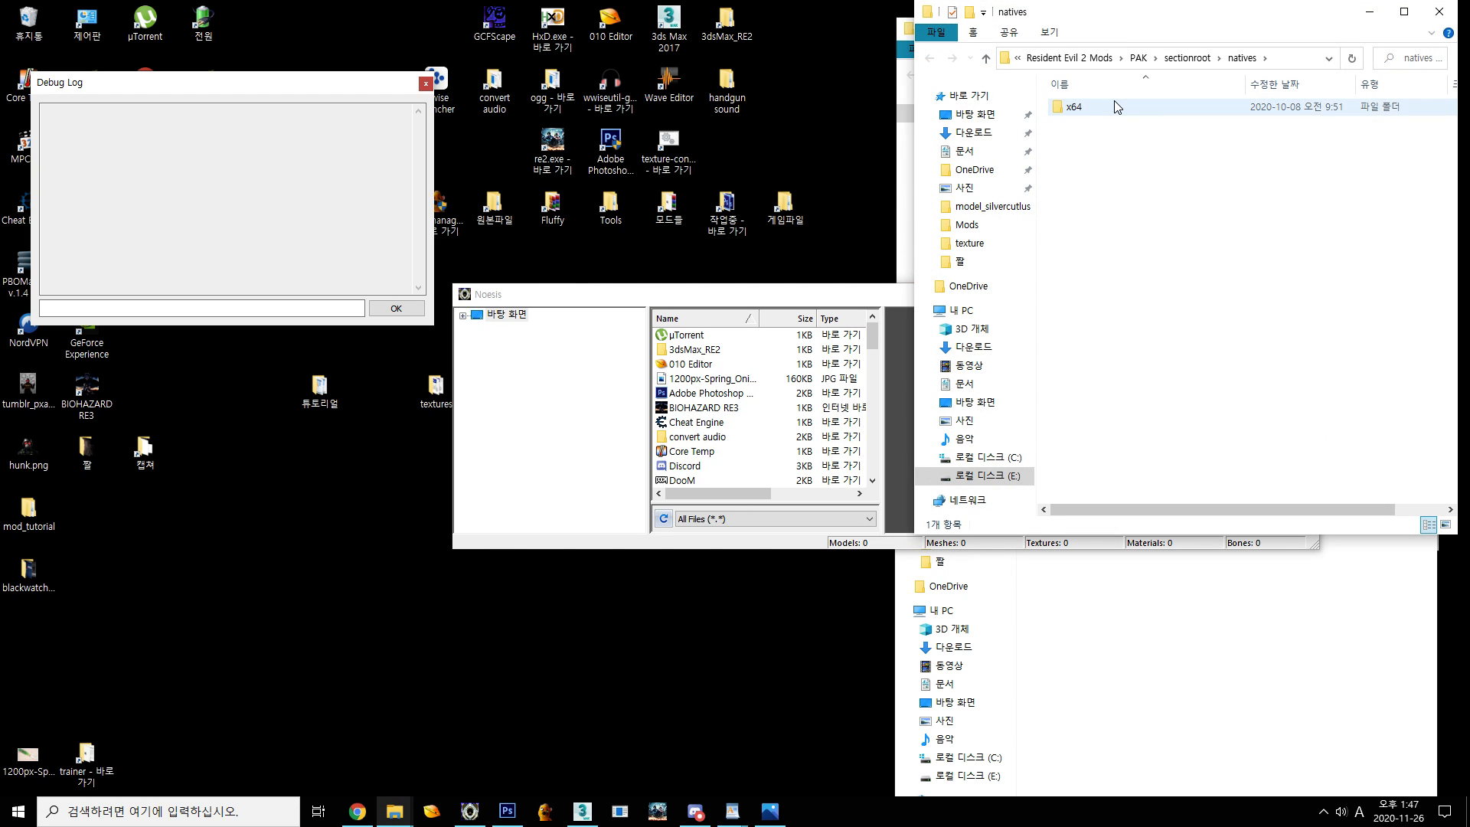
double_click(1114, 107)
double_click(1114, 107)
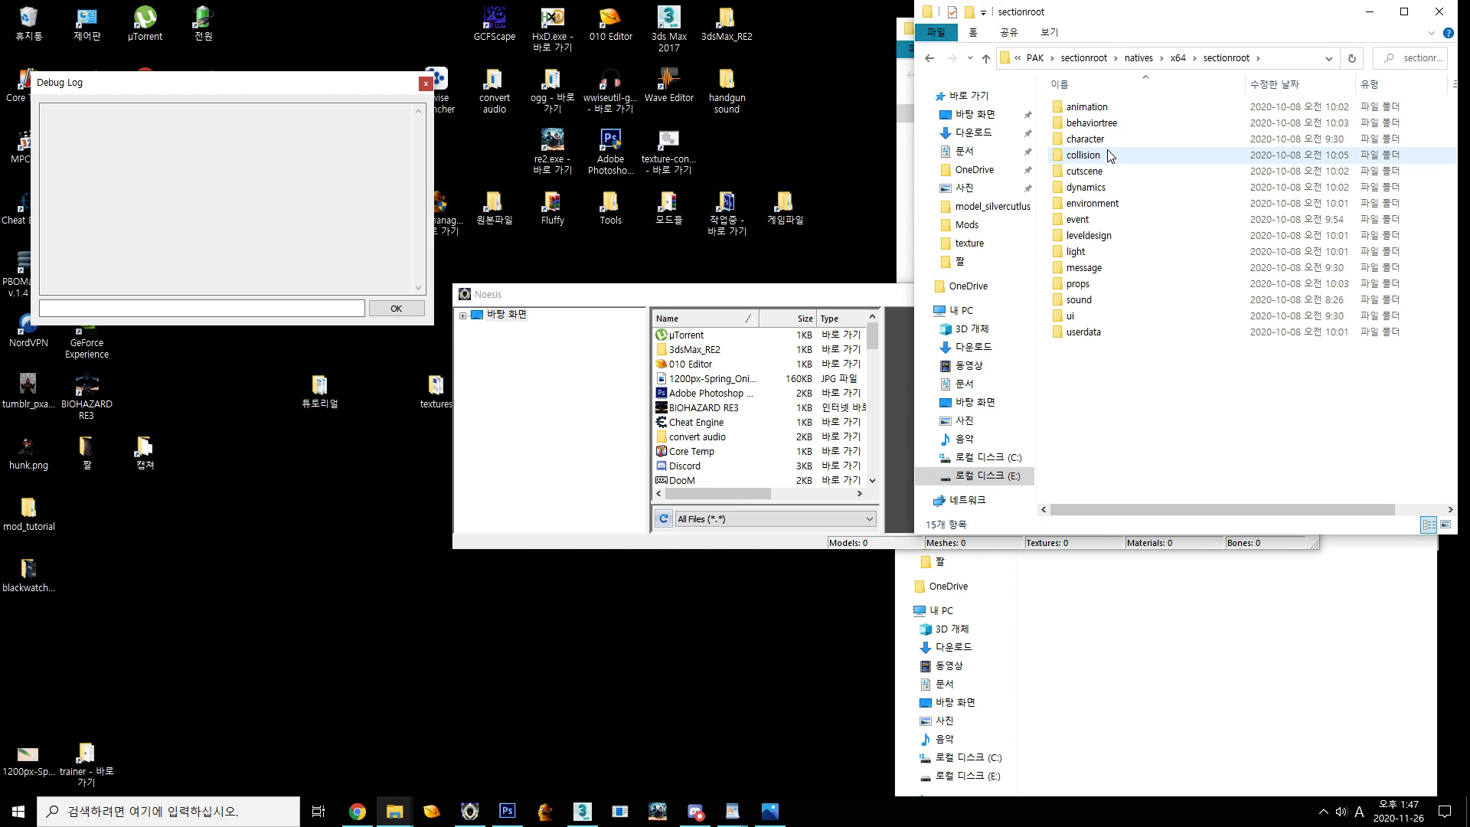
double_click(1110, 140)
click(1114, 167)
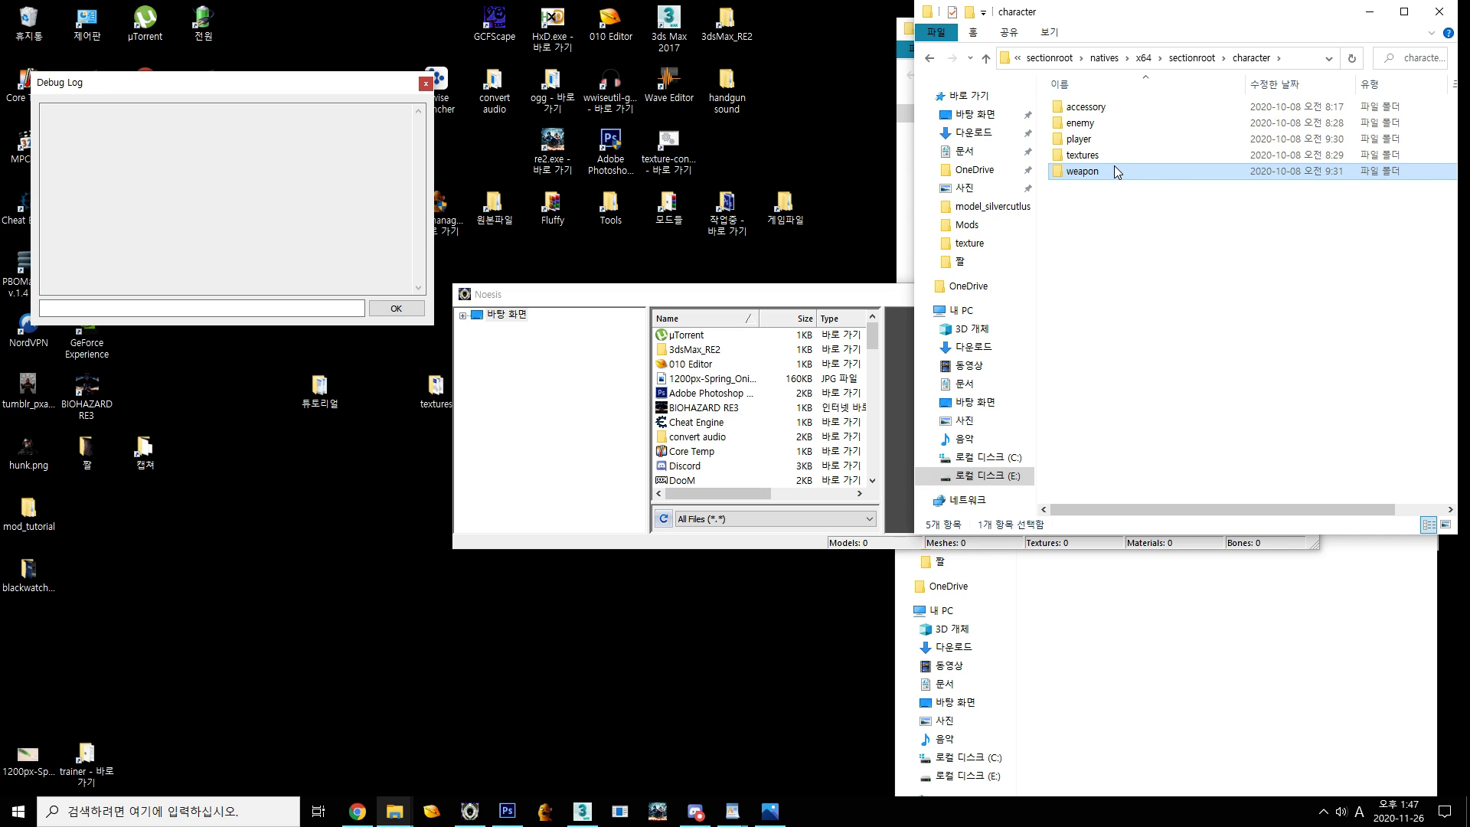
double_click(1114, 171)
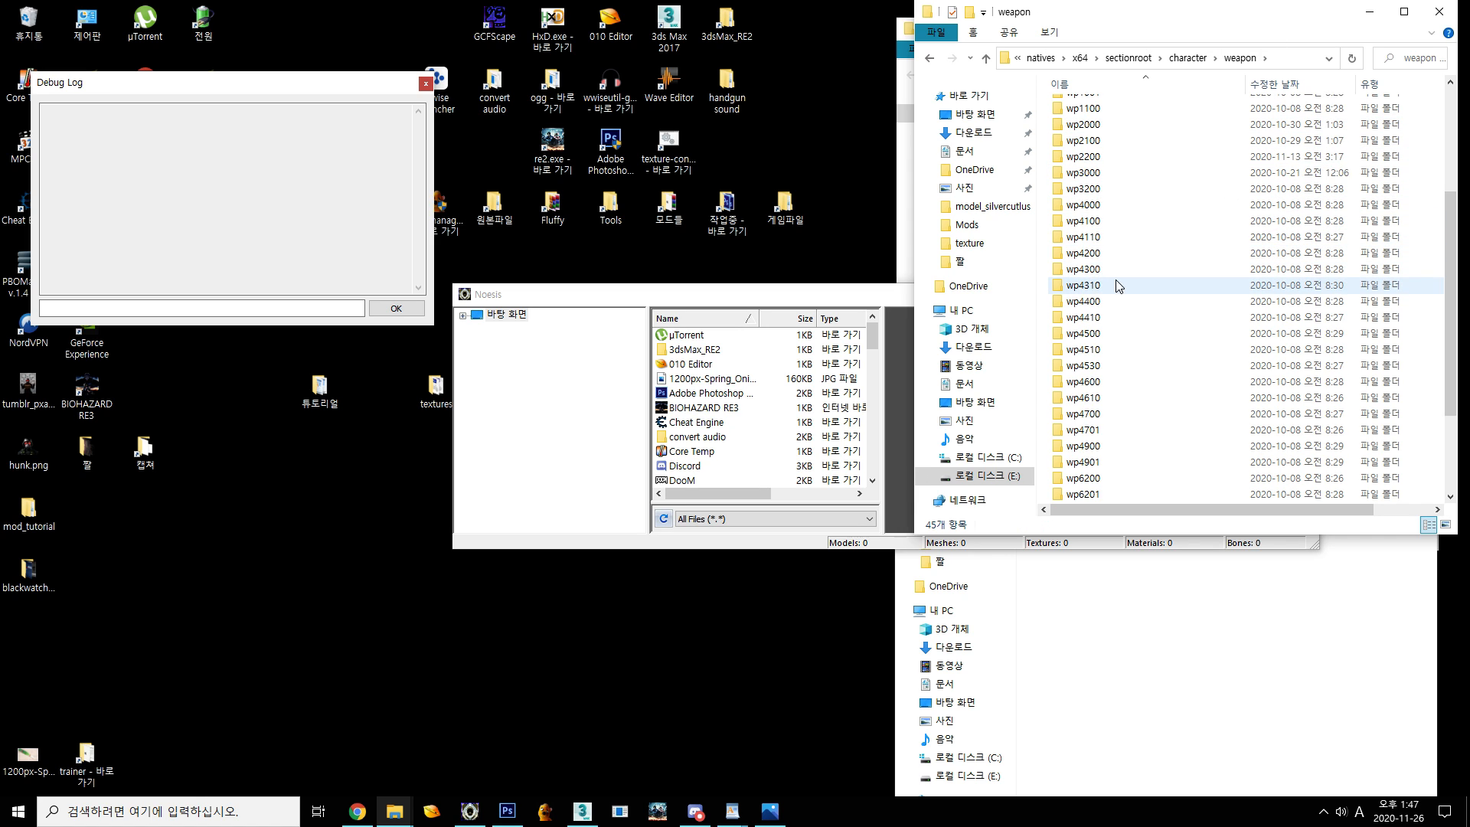
Open the wp7000 folder and select wp7000_samuraiedge.mesh.1808312334, keeping the model_silvercutlus folder in front of it
scroll(1123, 352, down, 7)
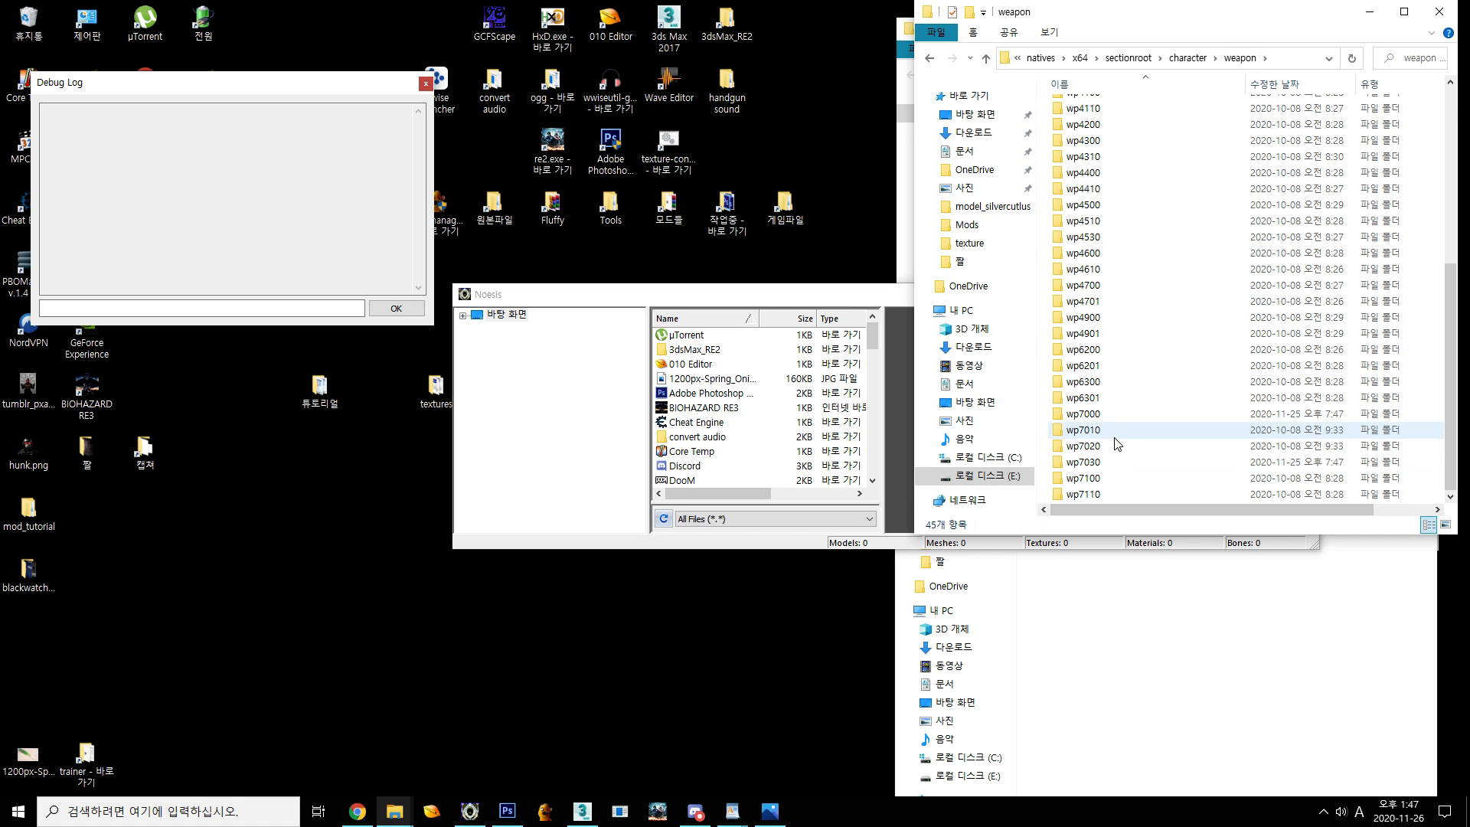
double_click(1105, 414)
drag(1139, 292, 1216, 616)
click(1217, 123)
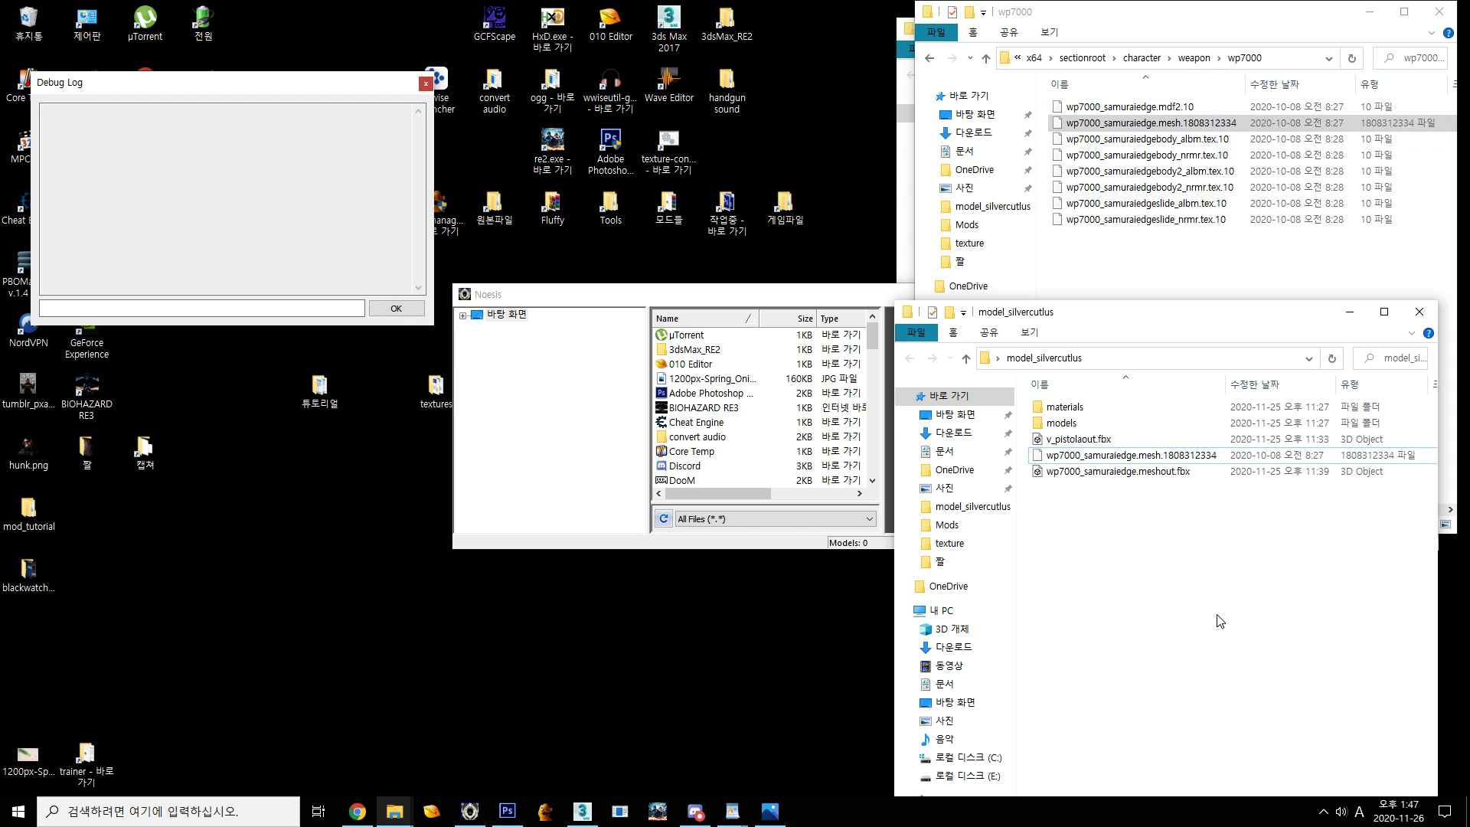
Load wp7000_samuraiedge.mesh.1808312334 into Noesis, cancelling the MDF file request, and rotate the previewed pistol to a side view
click(1118, 545)
drag(824, 293, 483, 222)
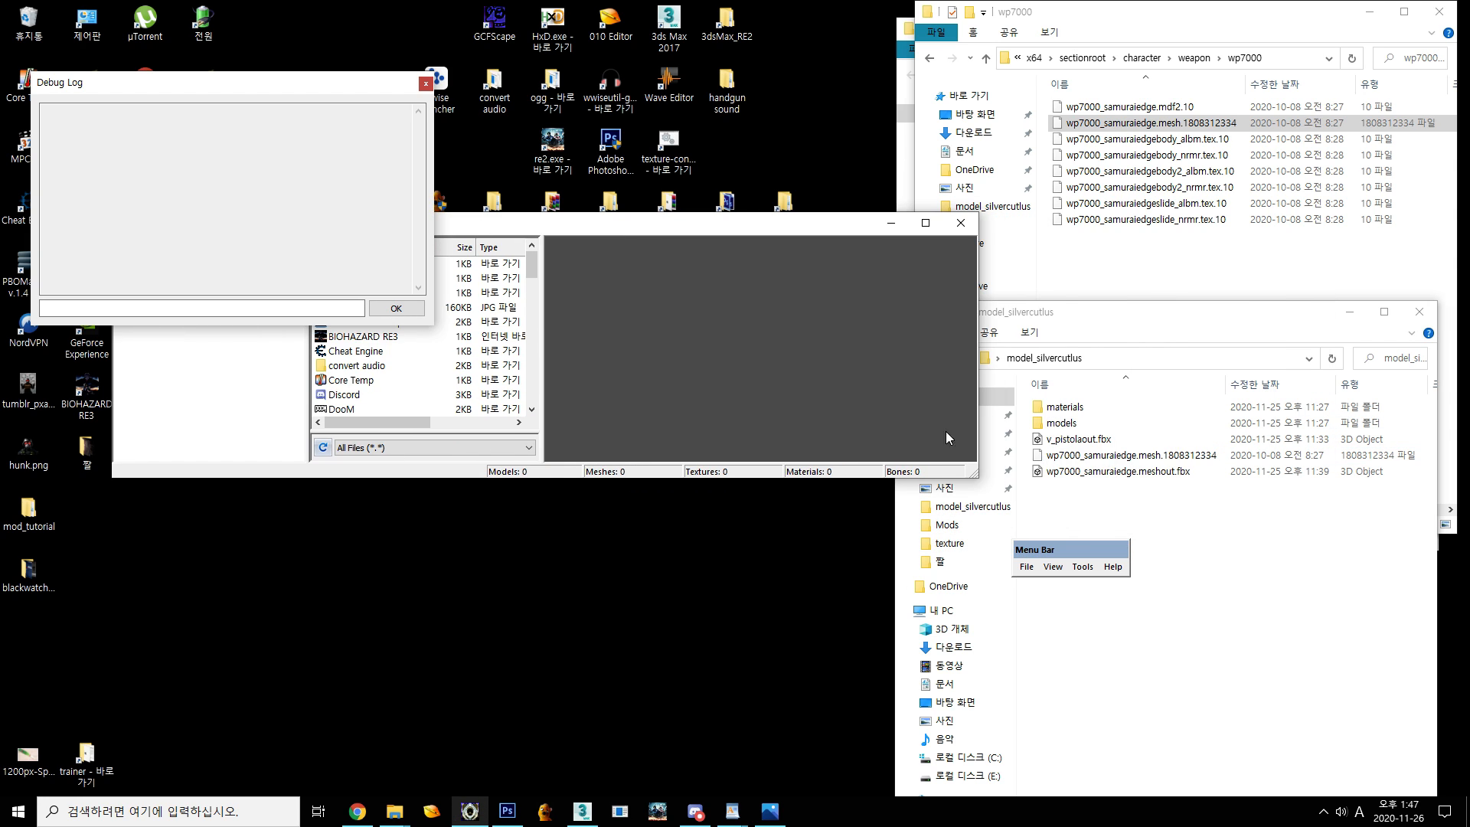
click(1073, 456)
drag(762, 376, 764, 377)
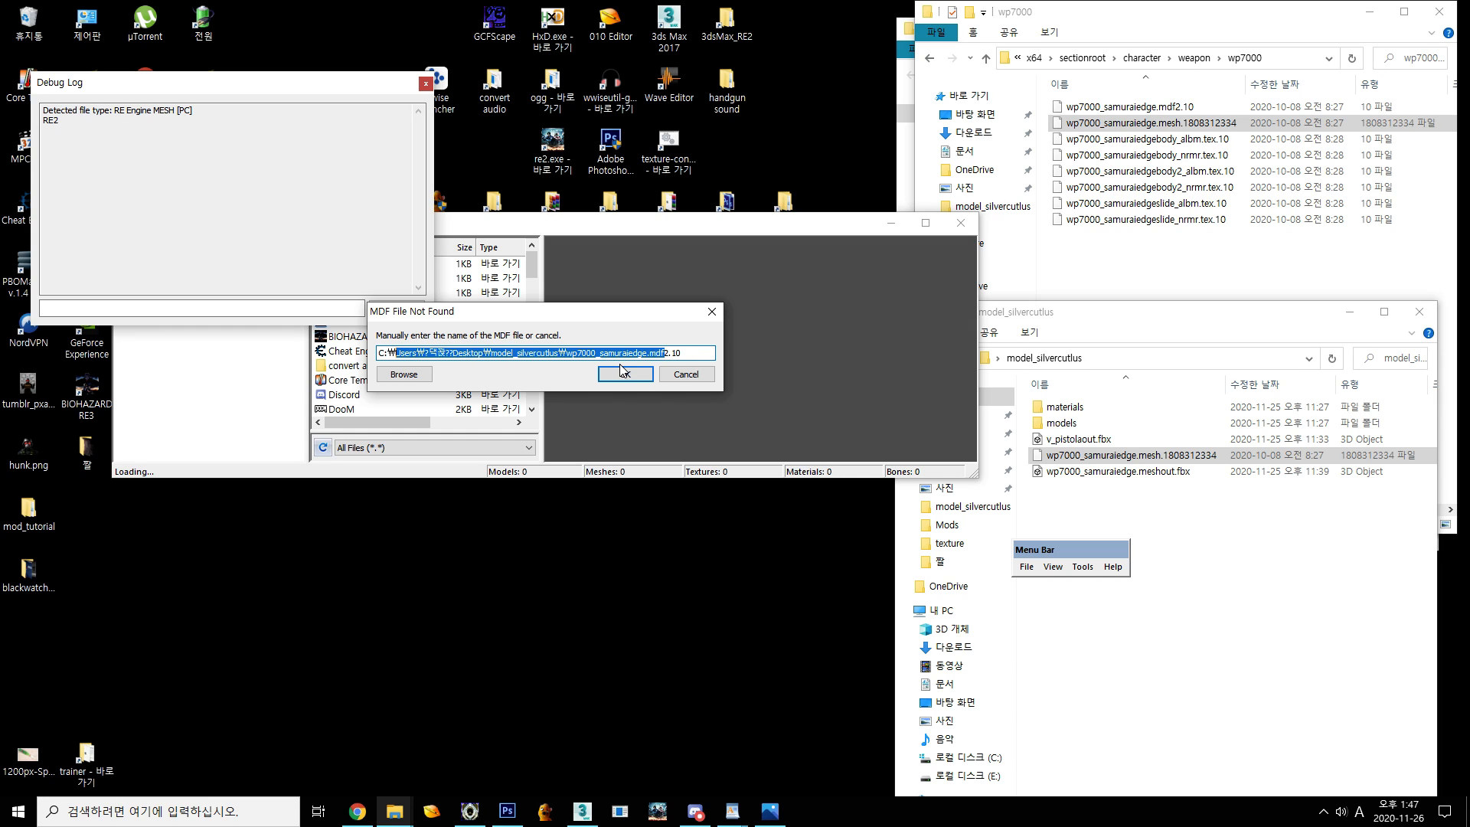
click(687, 374)
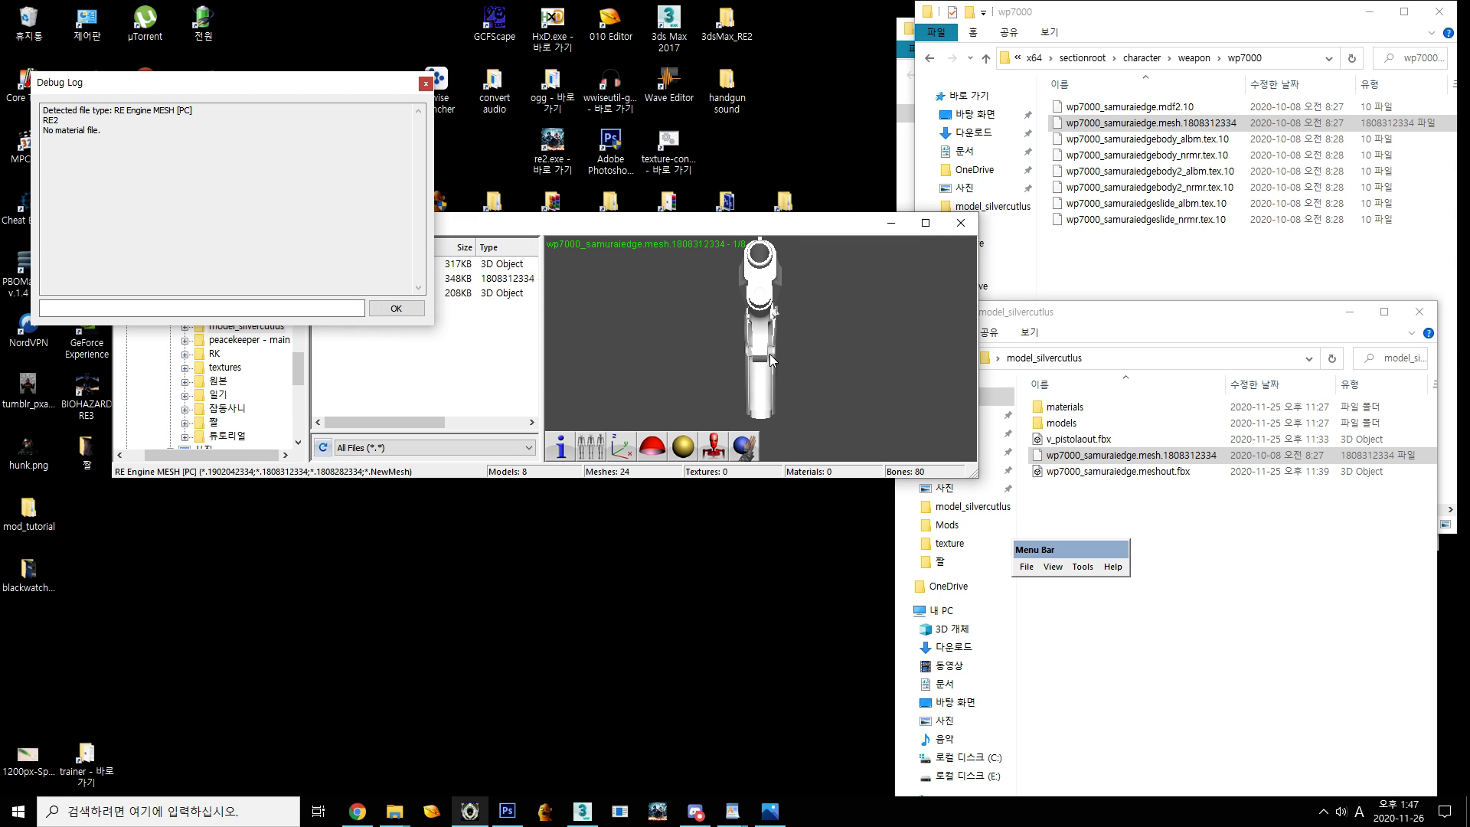
click(754, 352)
drag(751, 341, 938, 354)
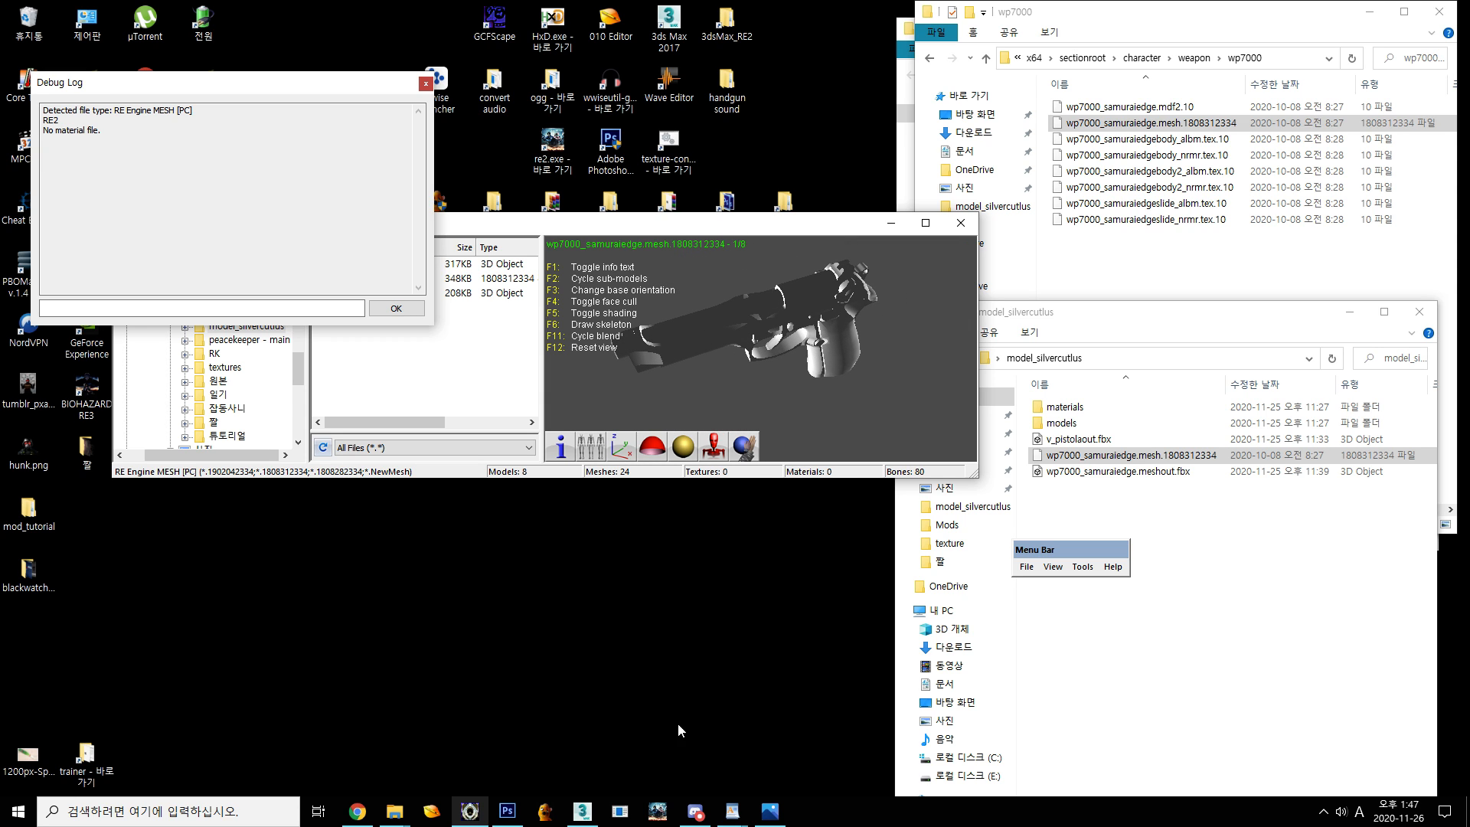
Switch to 3ds Max and view the imported Samurai Edge from its other side, comparing it with the Noesis preview
click(582, 811)
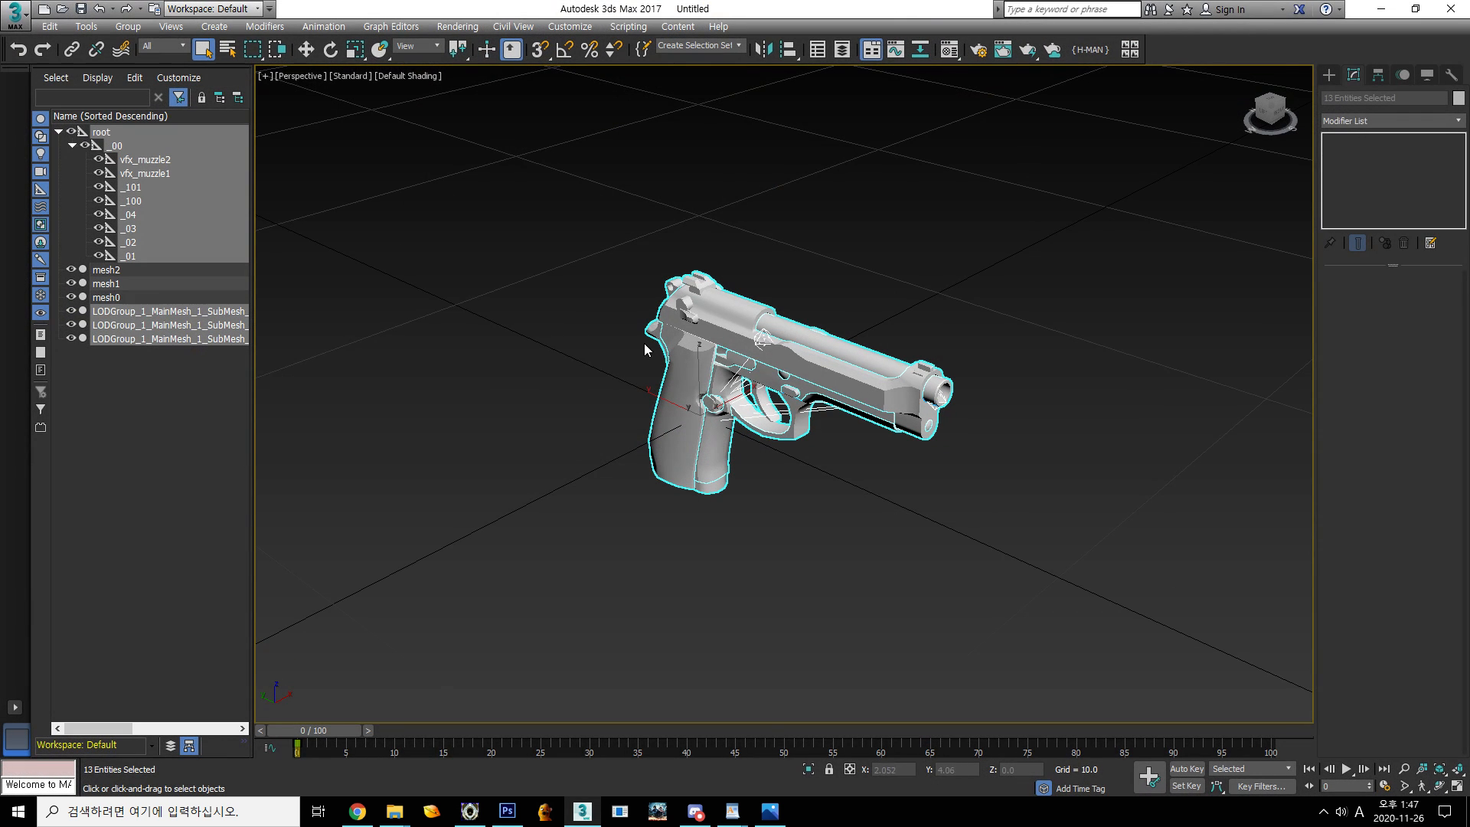
alt+middle_drag(794, 413, 596, 405)
click(1380, 8)
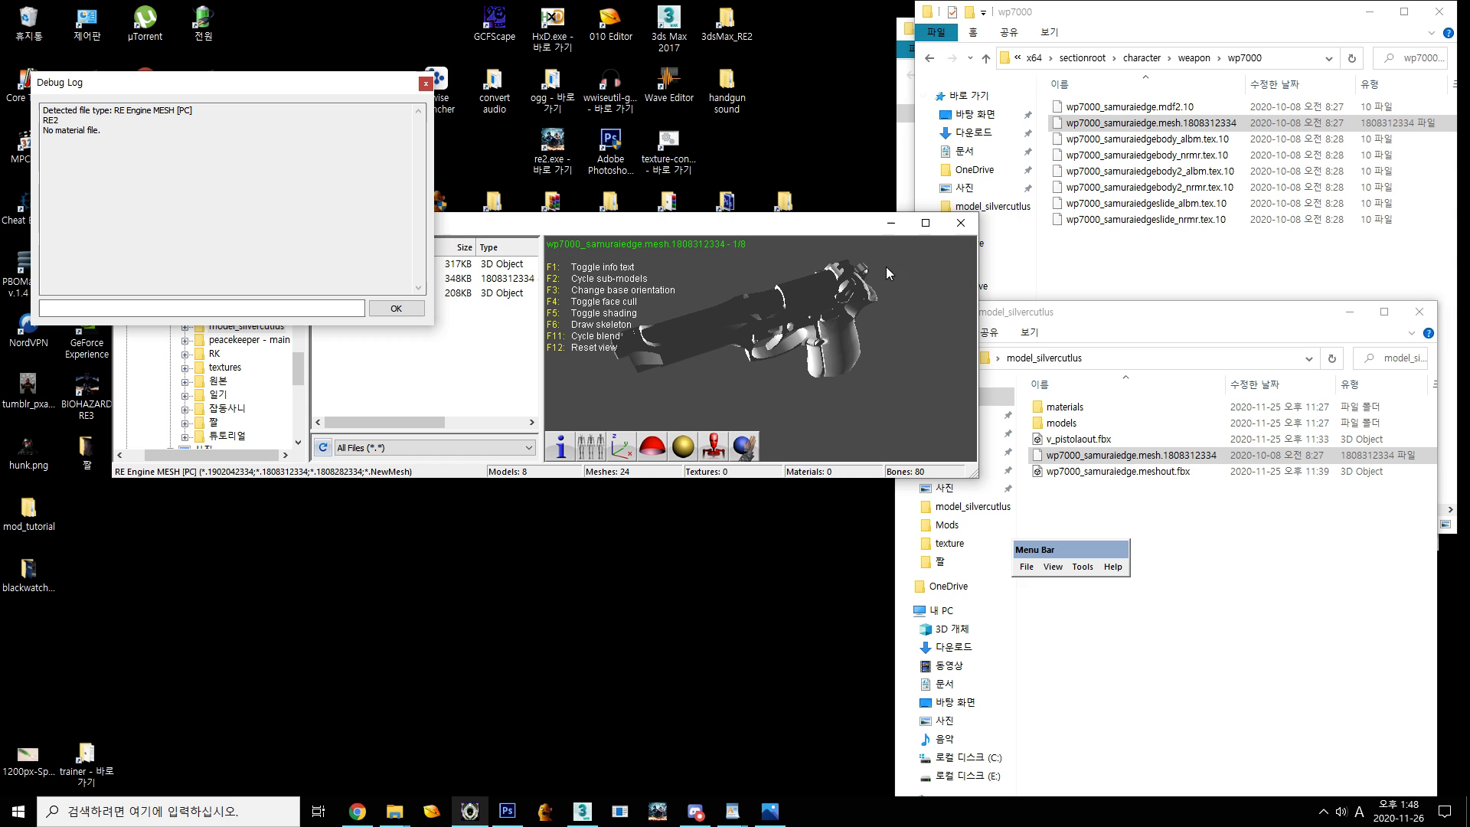
Set up a Noesis export of wp7000_samuraiedge.mesh.1808312334 with .fbx - Autodesk FBX as the main output type
drag(334, 86, 787, 405)
click(397, 279)
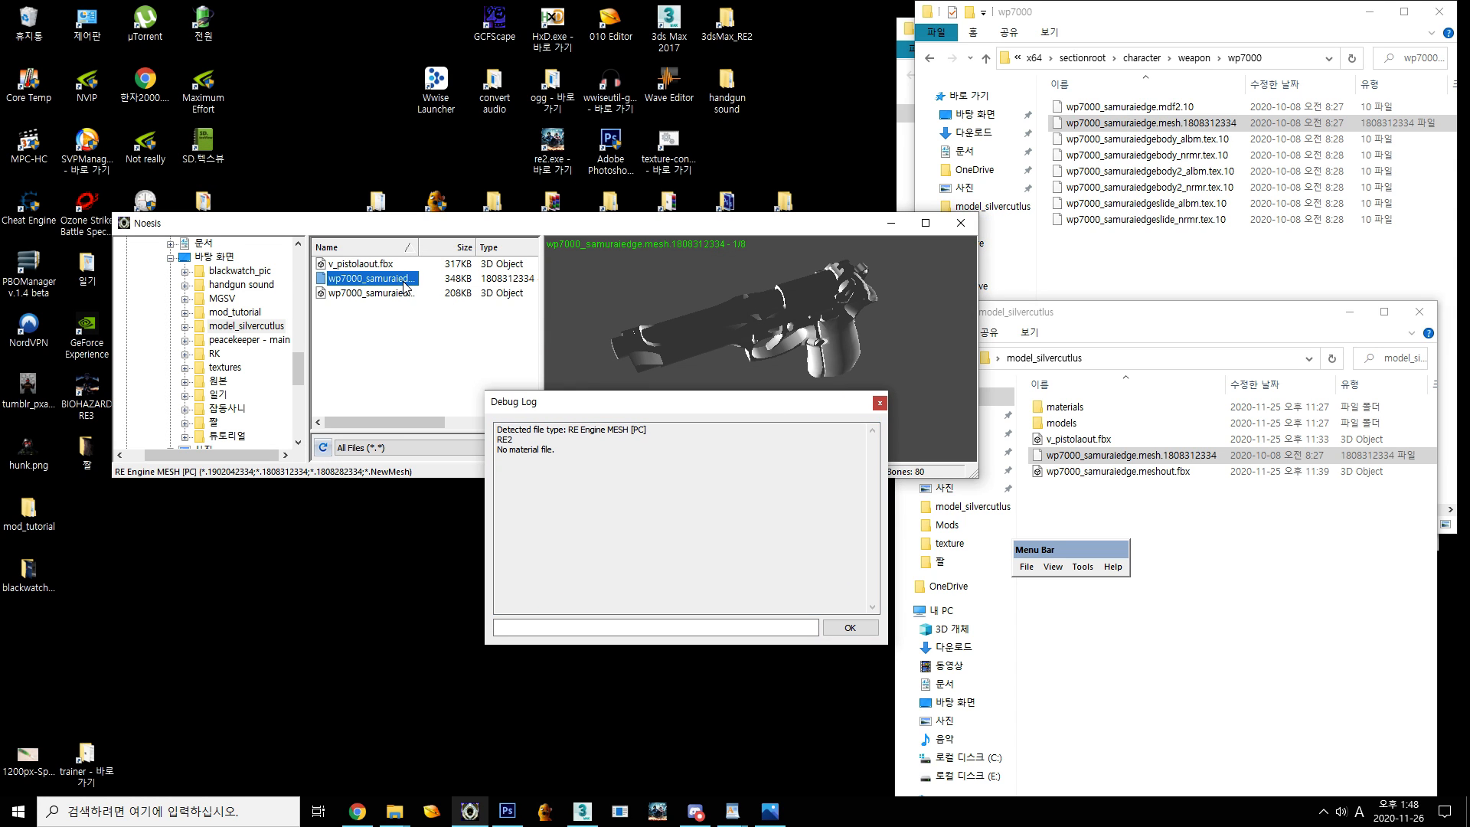
right_click(403, 280)
click(449, 311)
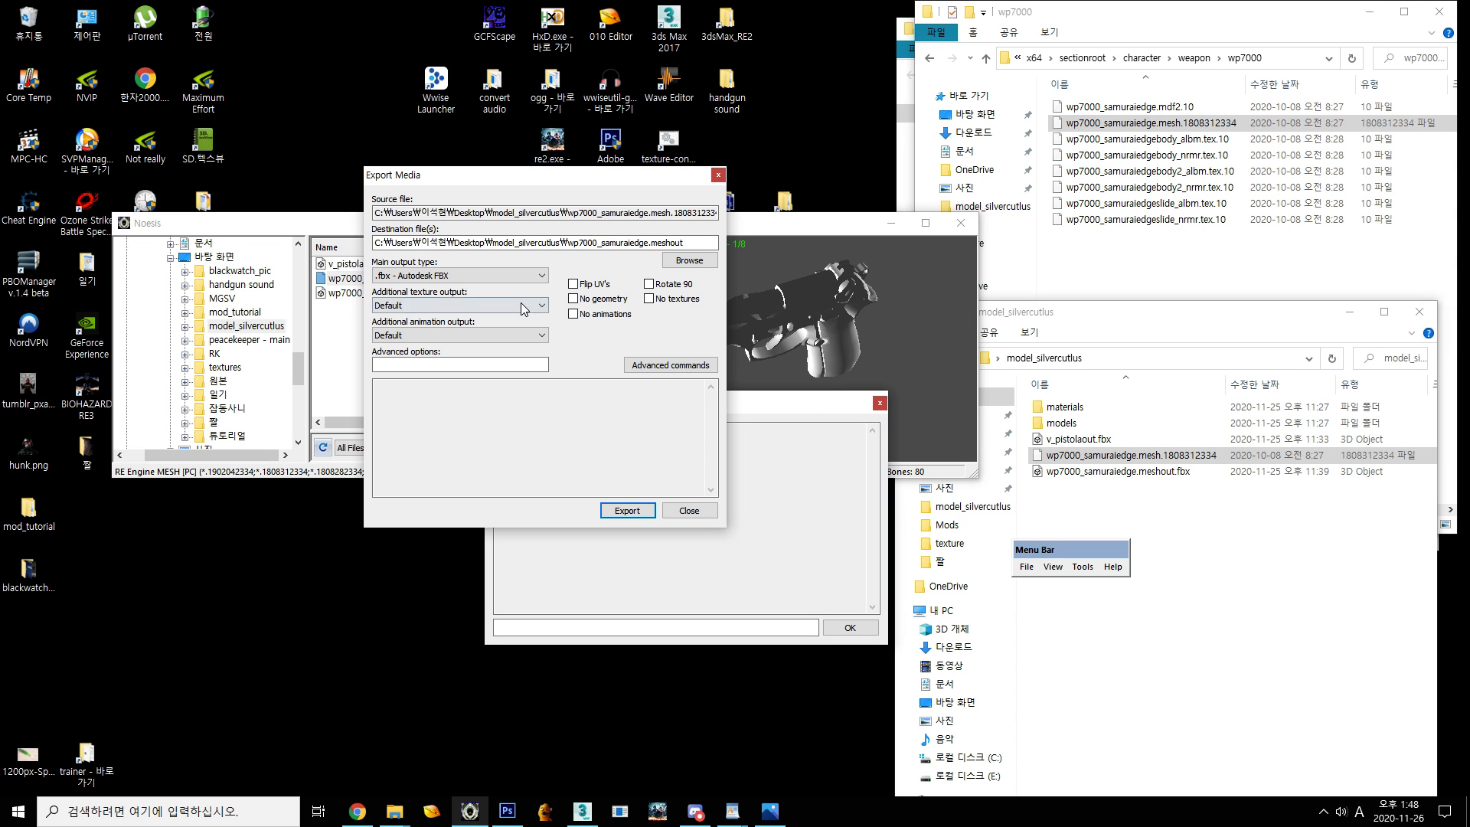
click(426, 276)
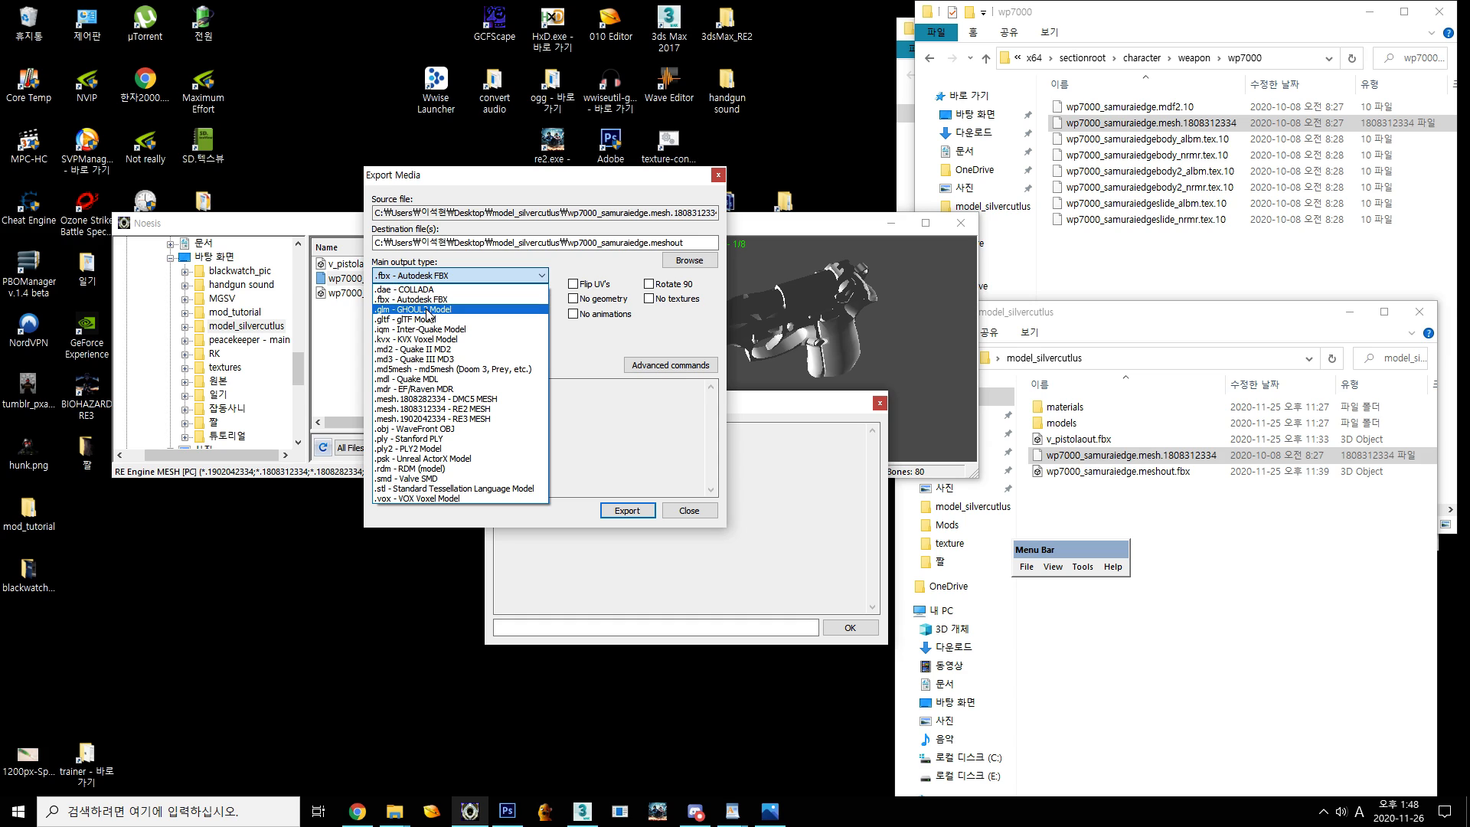
click(436, 299)
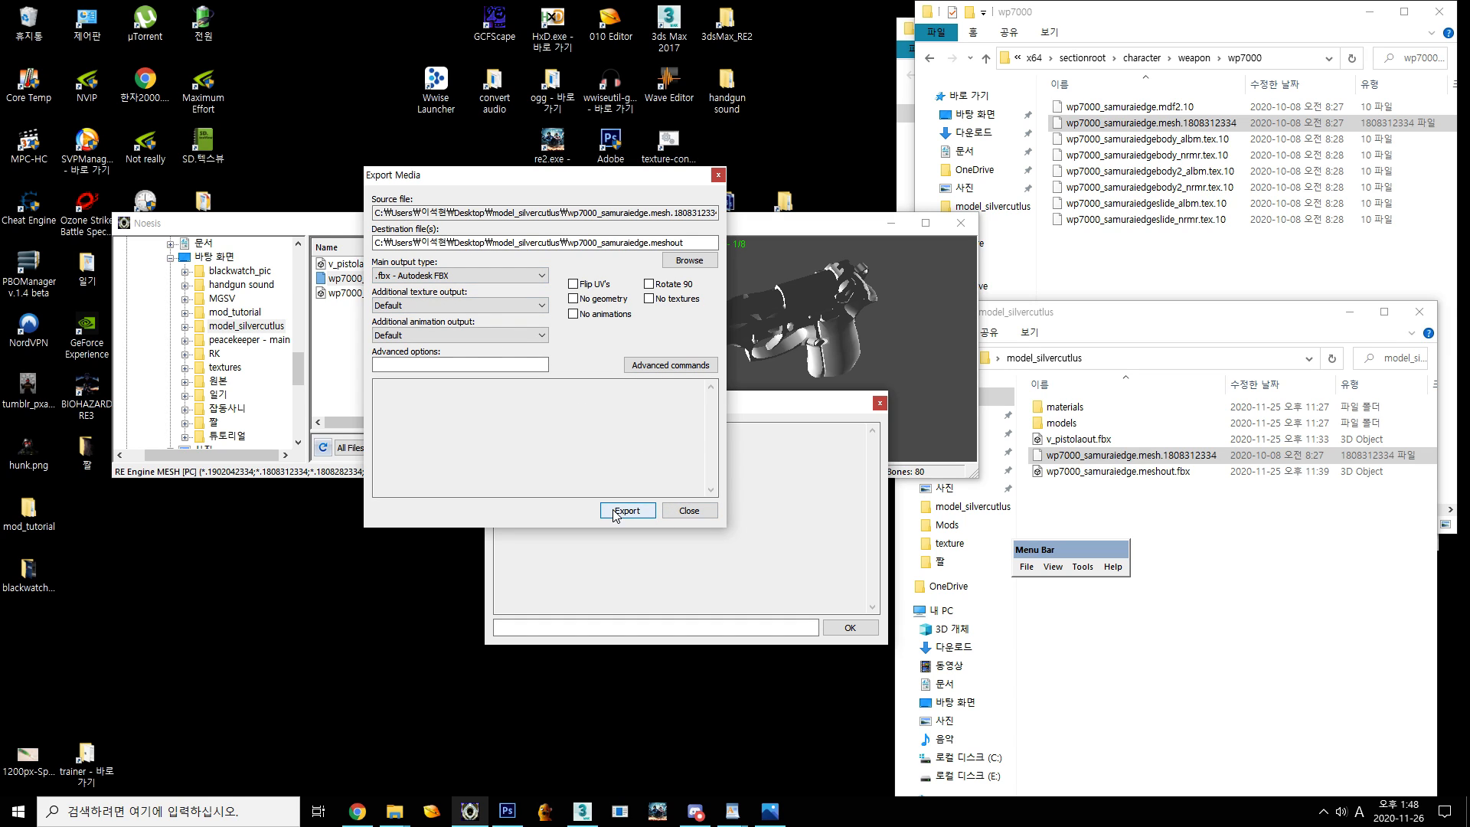
Select wp7000_samuraiedge.meshout.fbx in the model_silvercutlus folder and put away the export dialog, Debug Log and Noesis window
click(1136, 493)
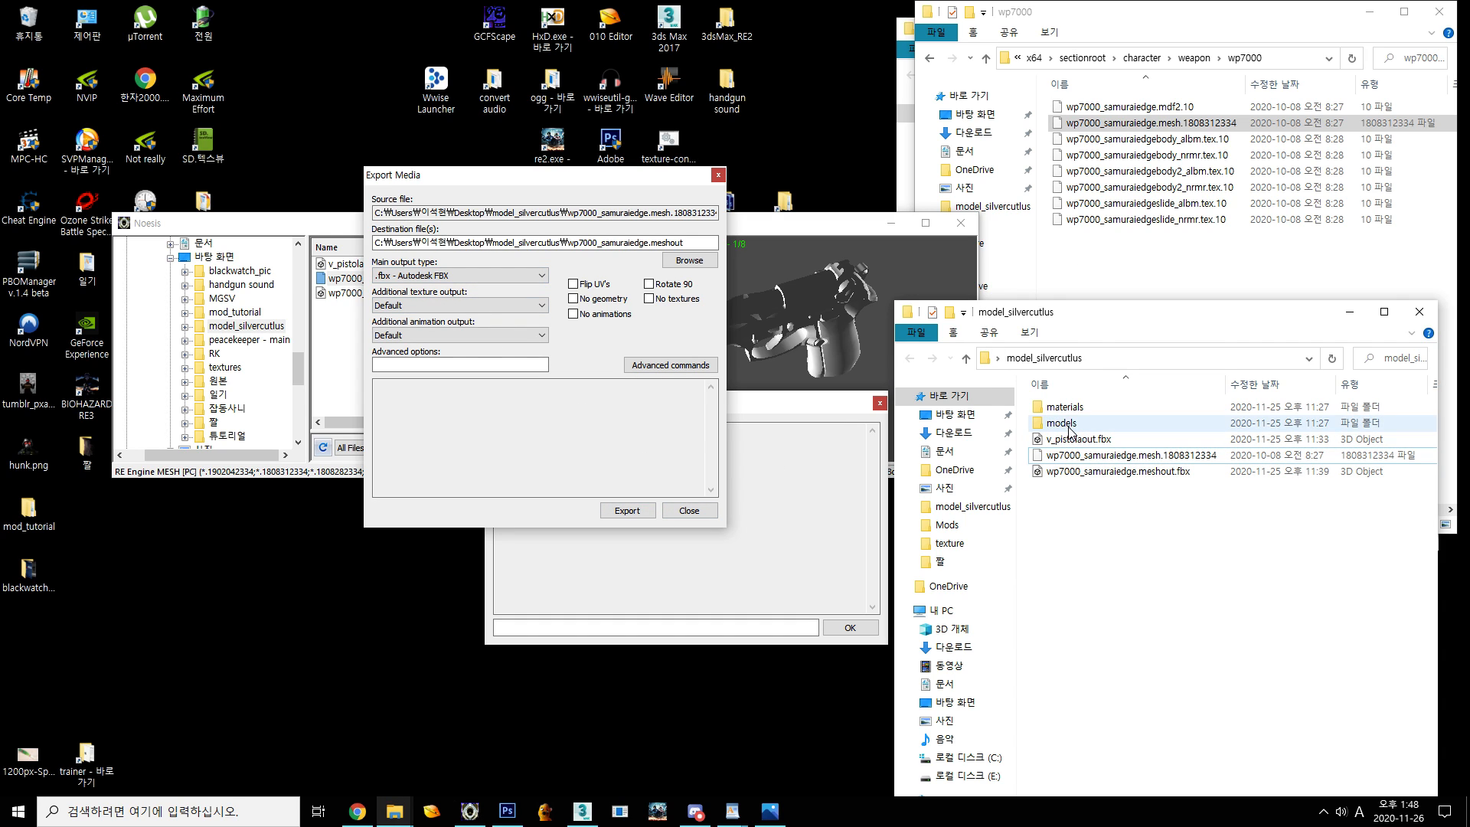
drag(1036, 318, 903, 254)
click(1016, 414)
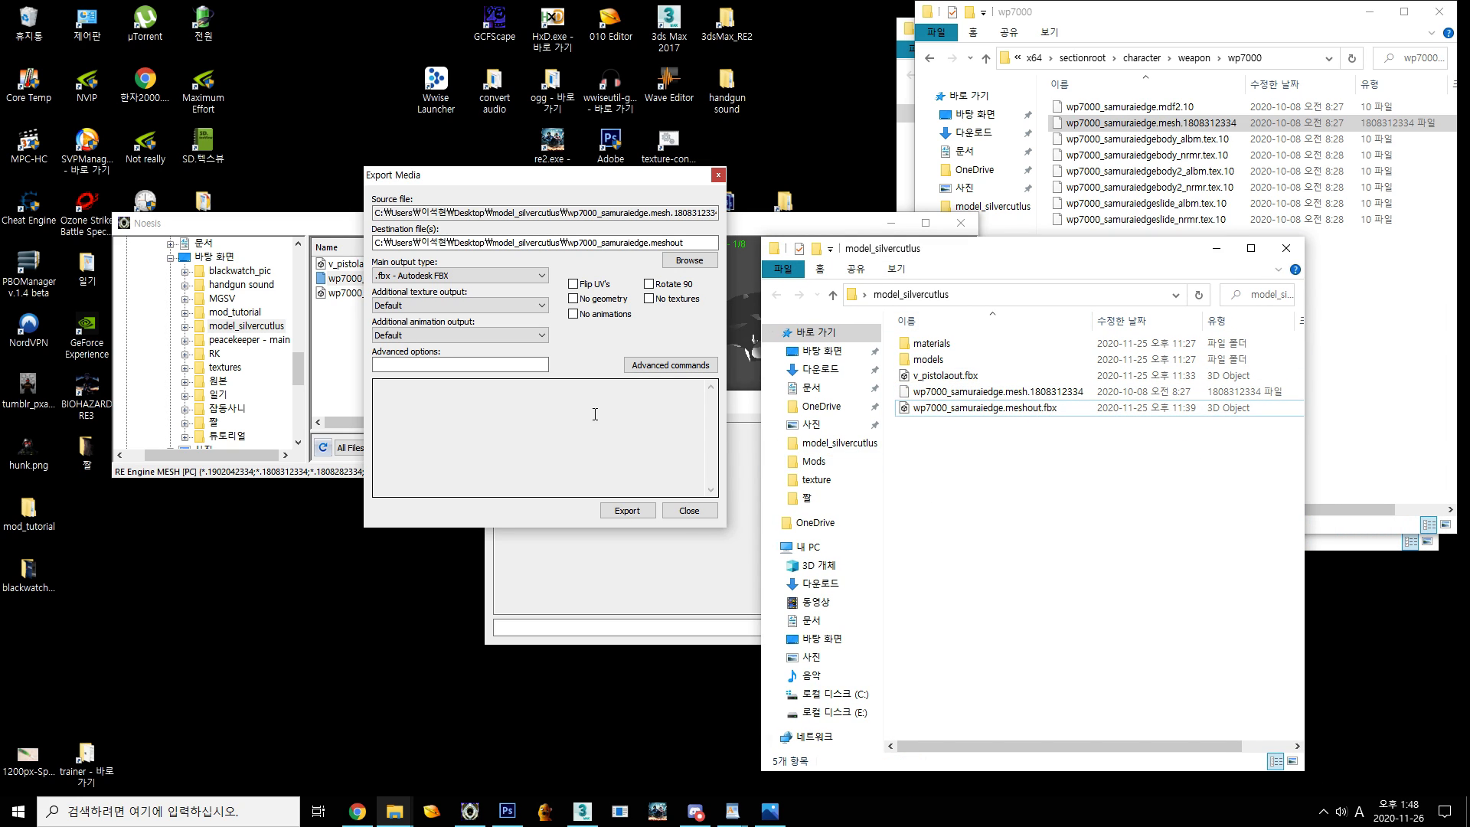
click(594, 410)
click(687, 513)
click(881, 403)
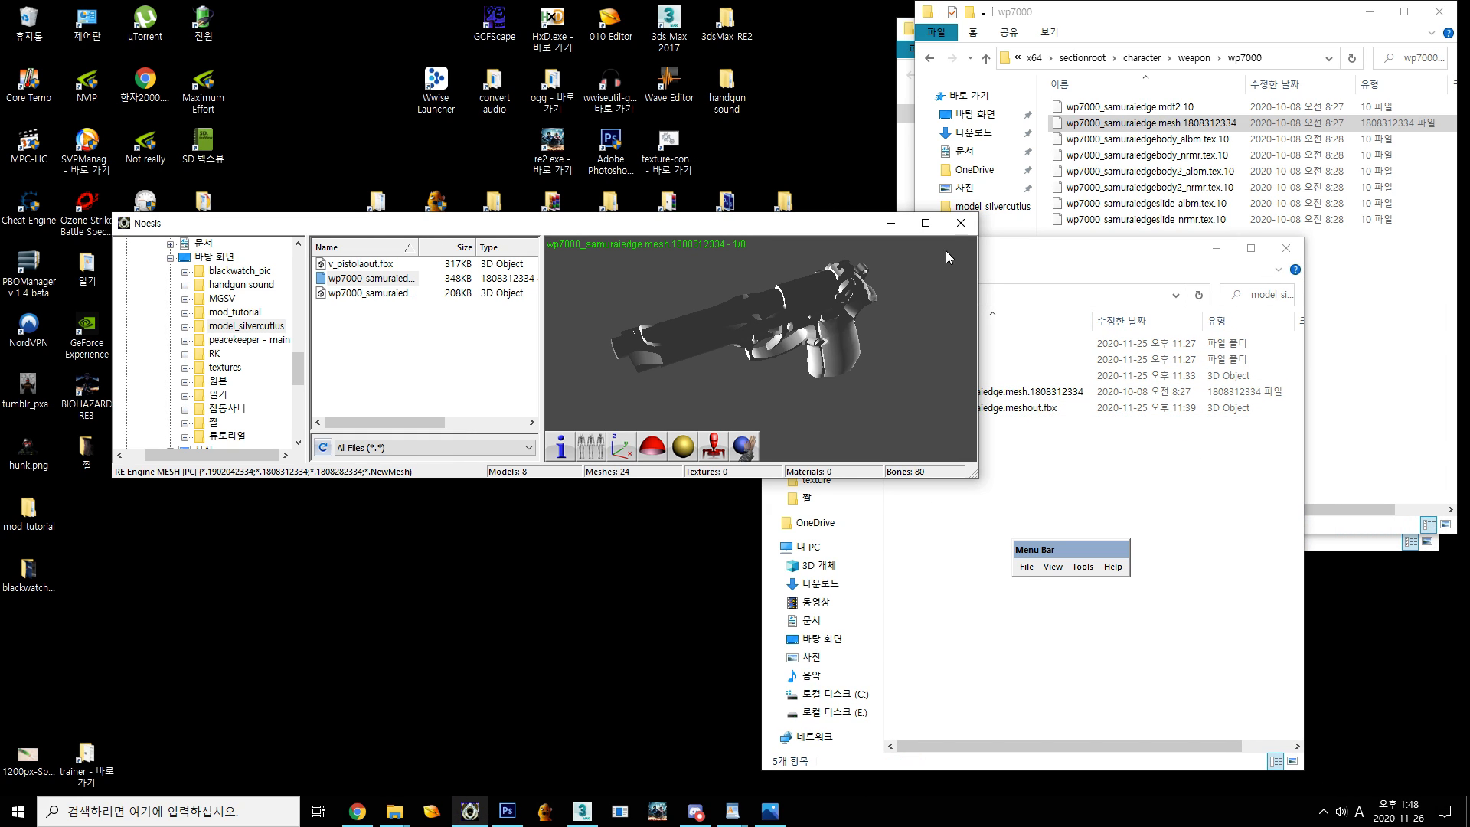
click(891, 223)
Switch to 3ds Max, clear the selection and select mesh2, mesh1 and mesh0 of the replacement pistol
click(584, 813)
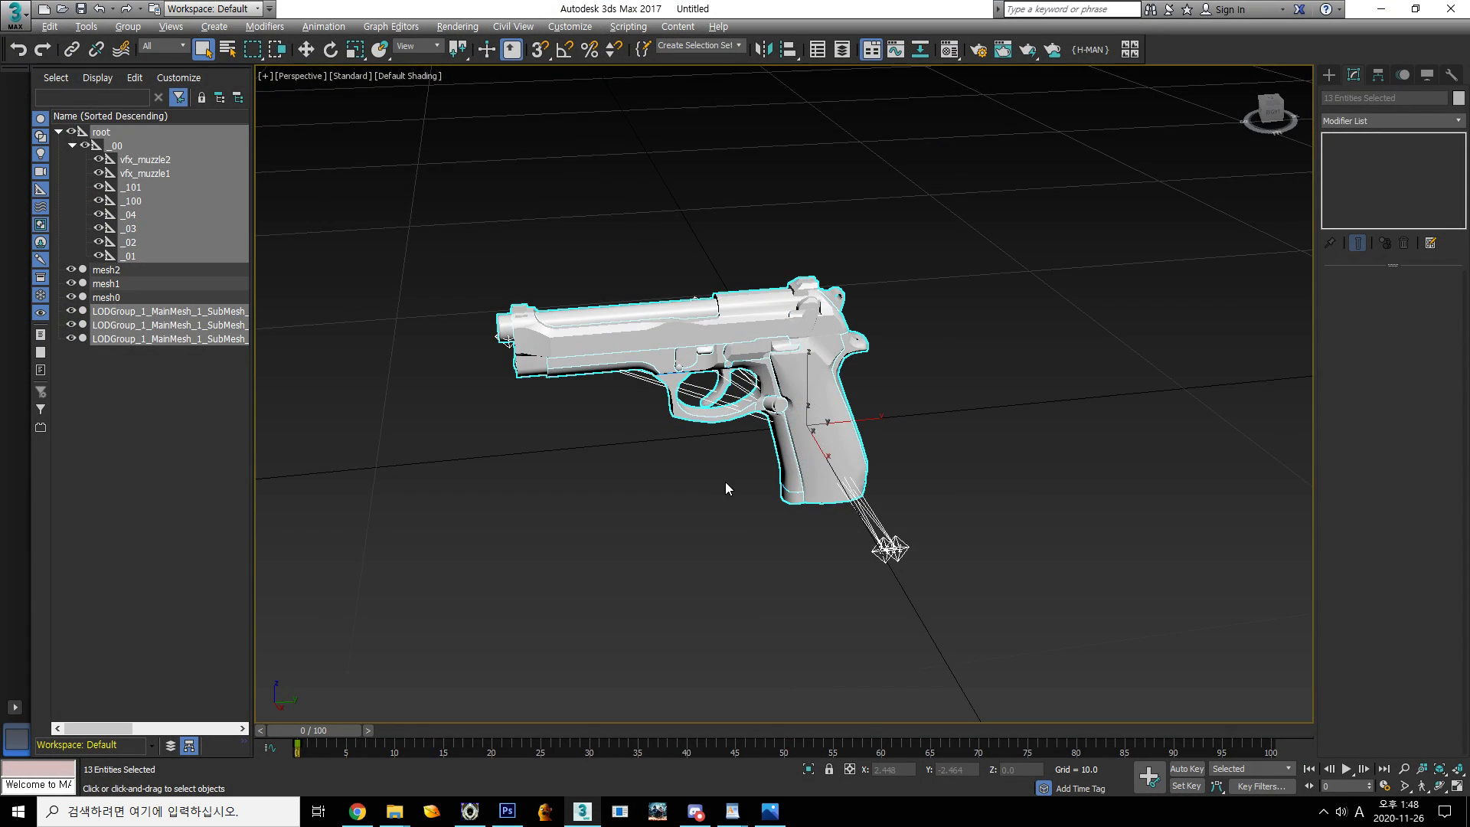
alt+middle_drag(726, 483, 913, 480)
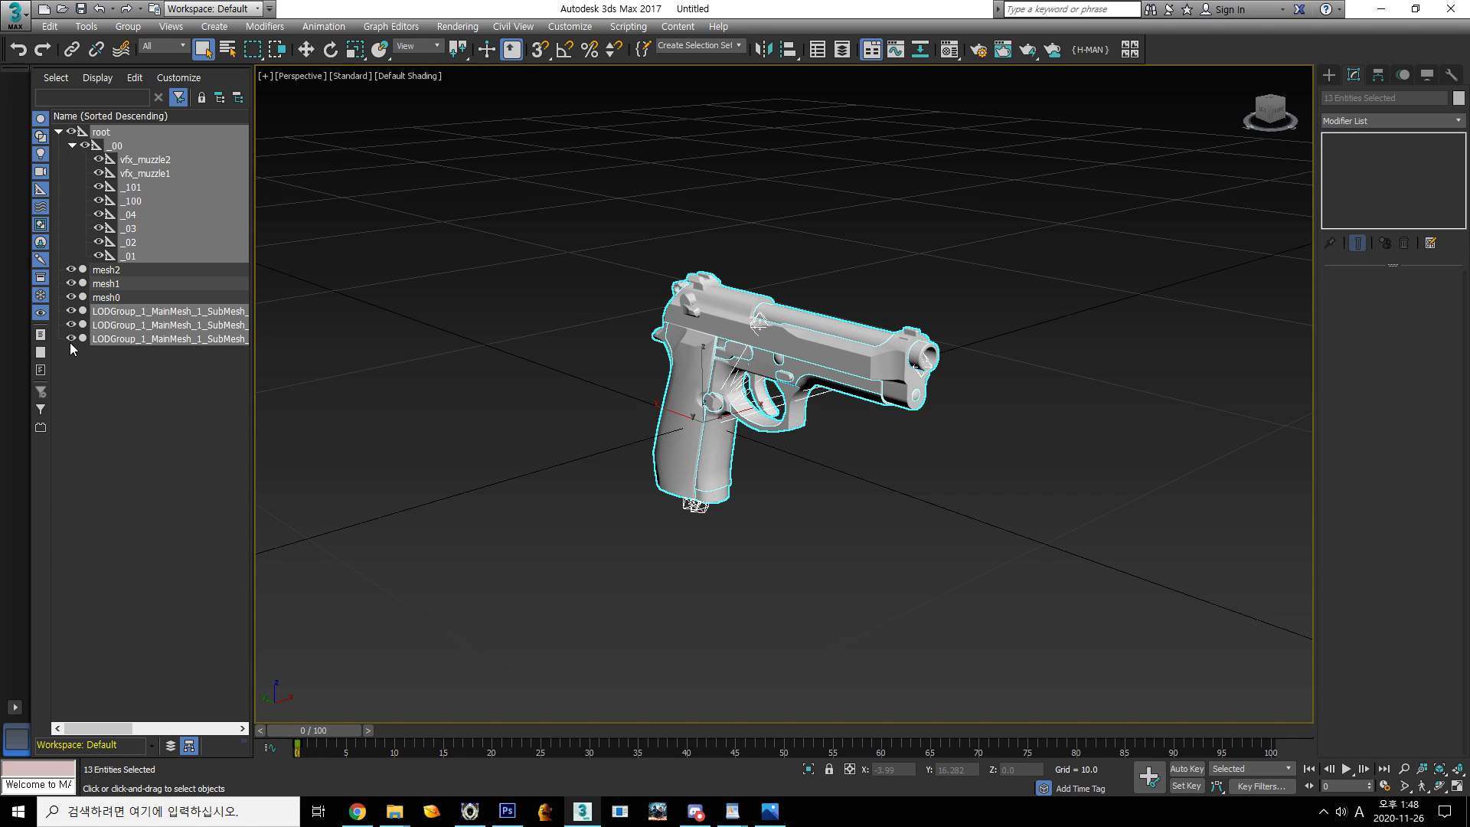
click(190, 439)
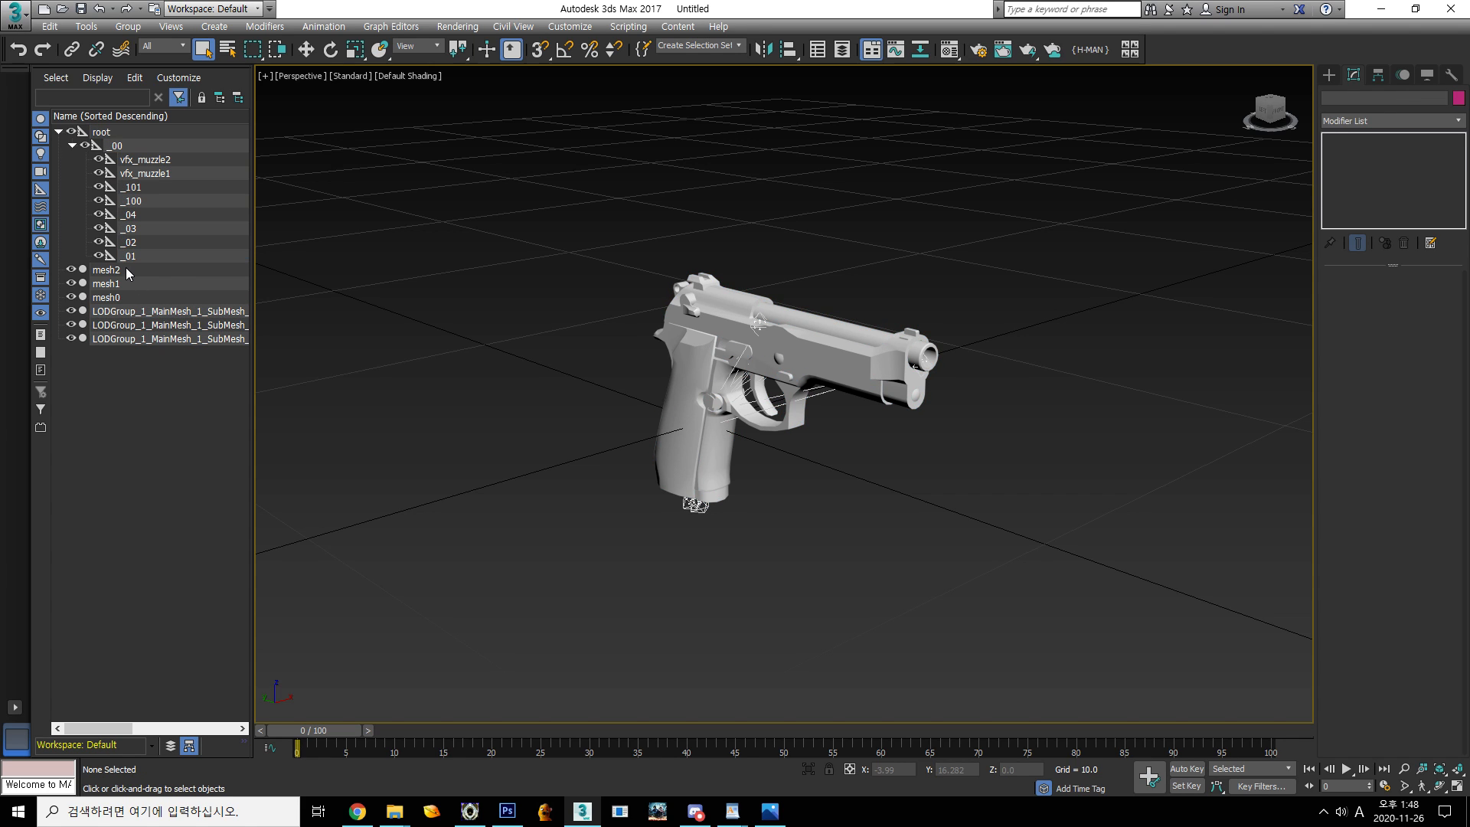
click(125, 270)
shift+click(107, 297)
Compare the size, orientation and position of the replacement pistol with the original Samurai Edge from several angles
alt+middle_drag(881, 564, 1009, 563)
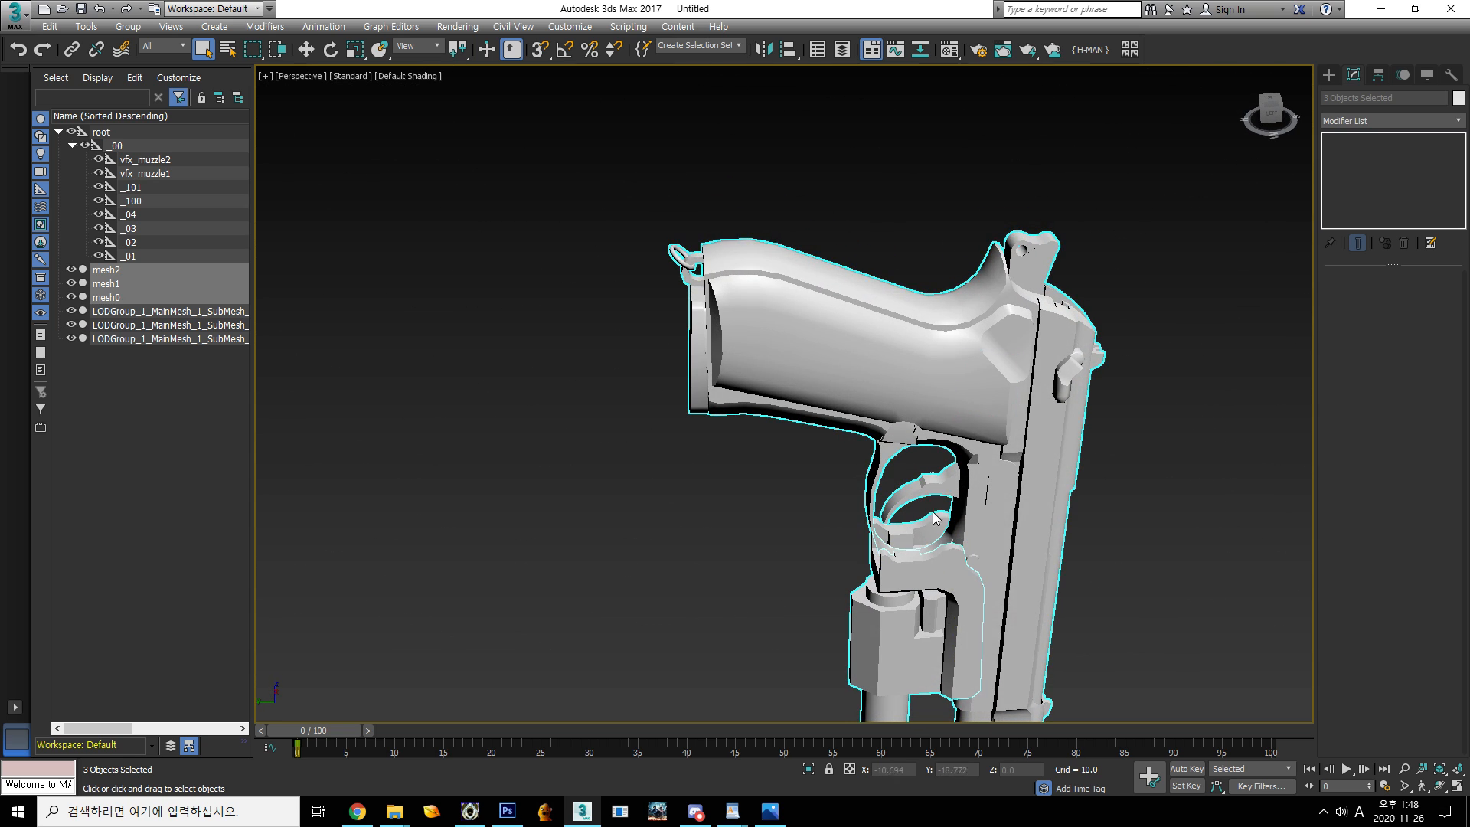
scroll(881, 561, down, 6)
middle_drag(873, 571, 799, 517)
scroll(824, 445, down, 6)
scroll(870, 452, up, 1)
scroll(778, 466, up, 1)
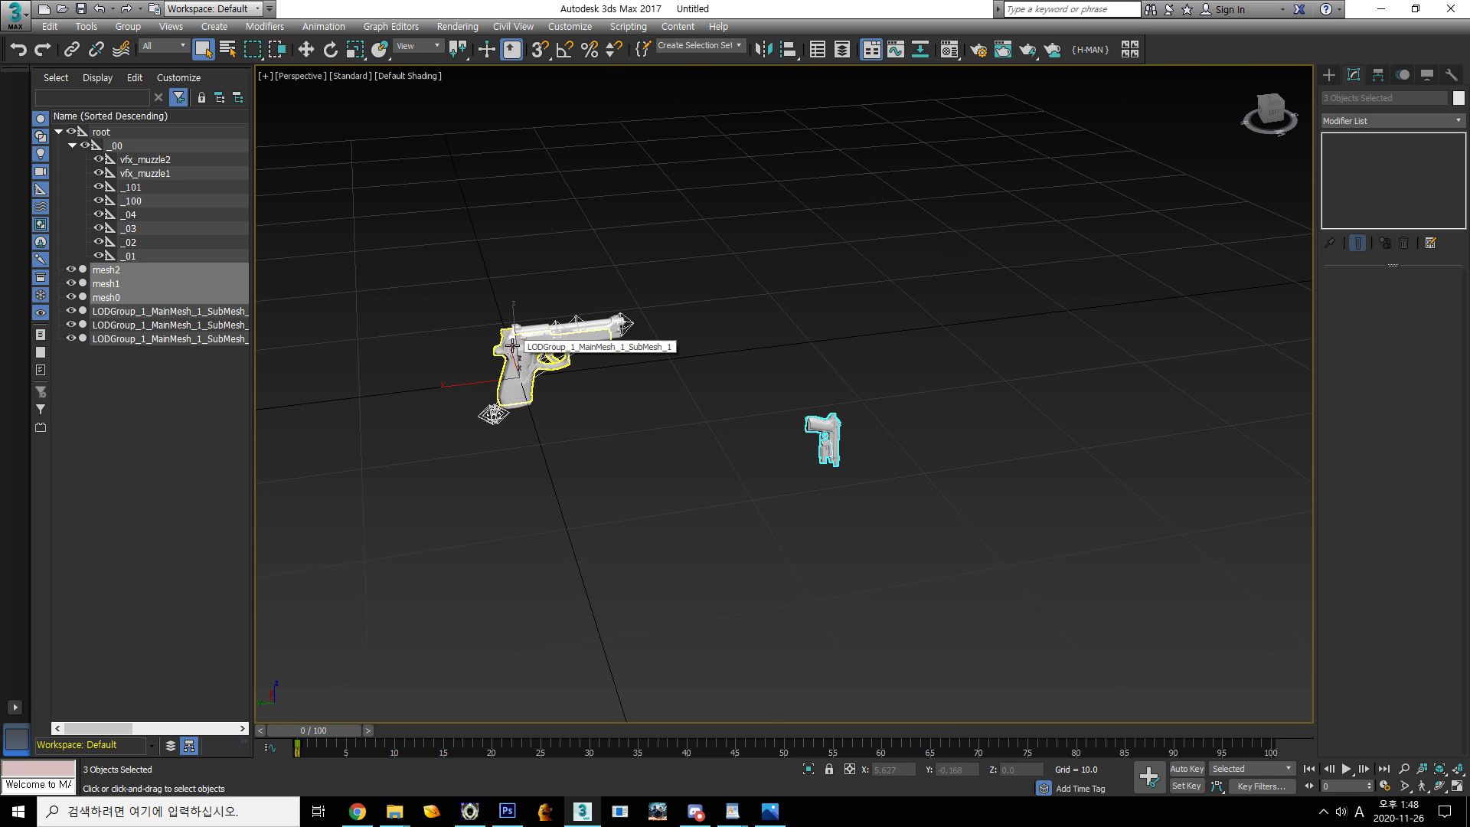
middle_drag(577, 398, 650, 455)
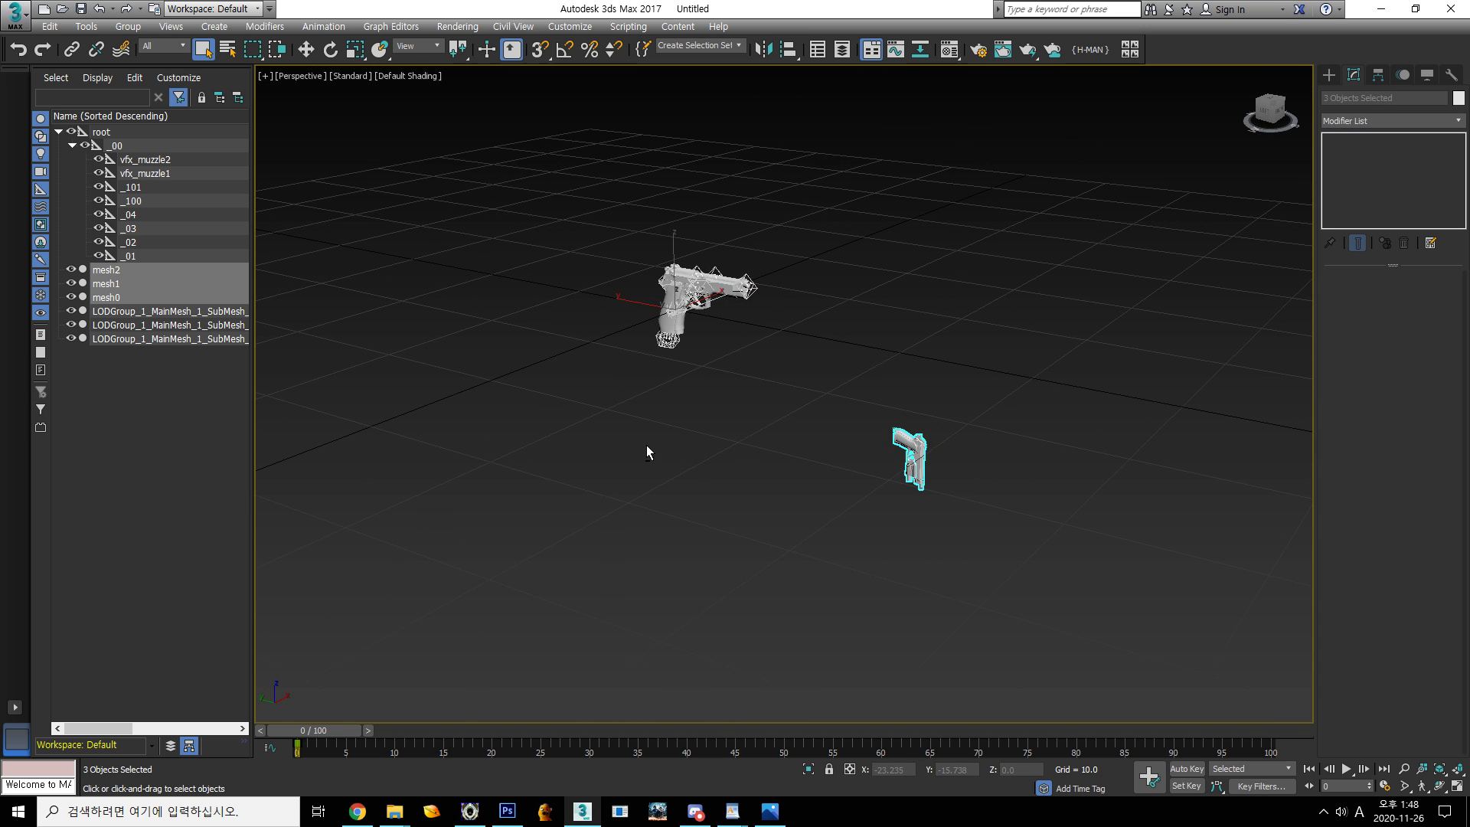
middle_drag(801, 429, 963, 509)
scroll(862, 469, up, 5)
scroll(862, 469, down, 3)
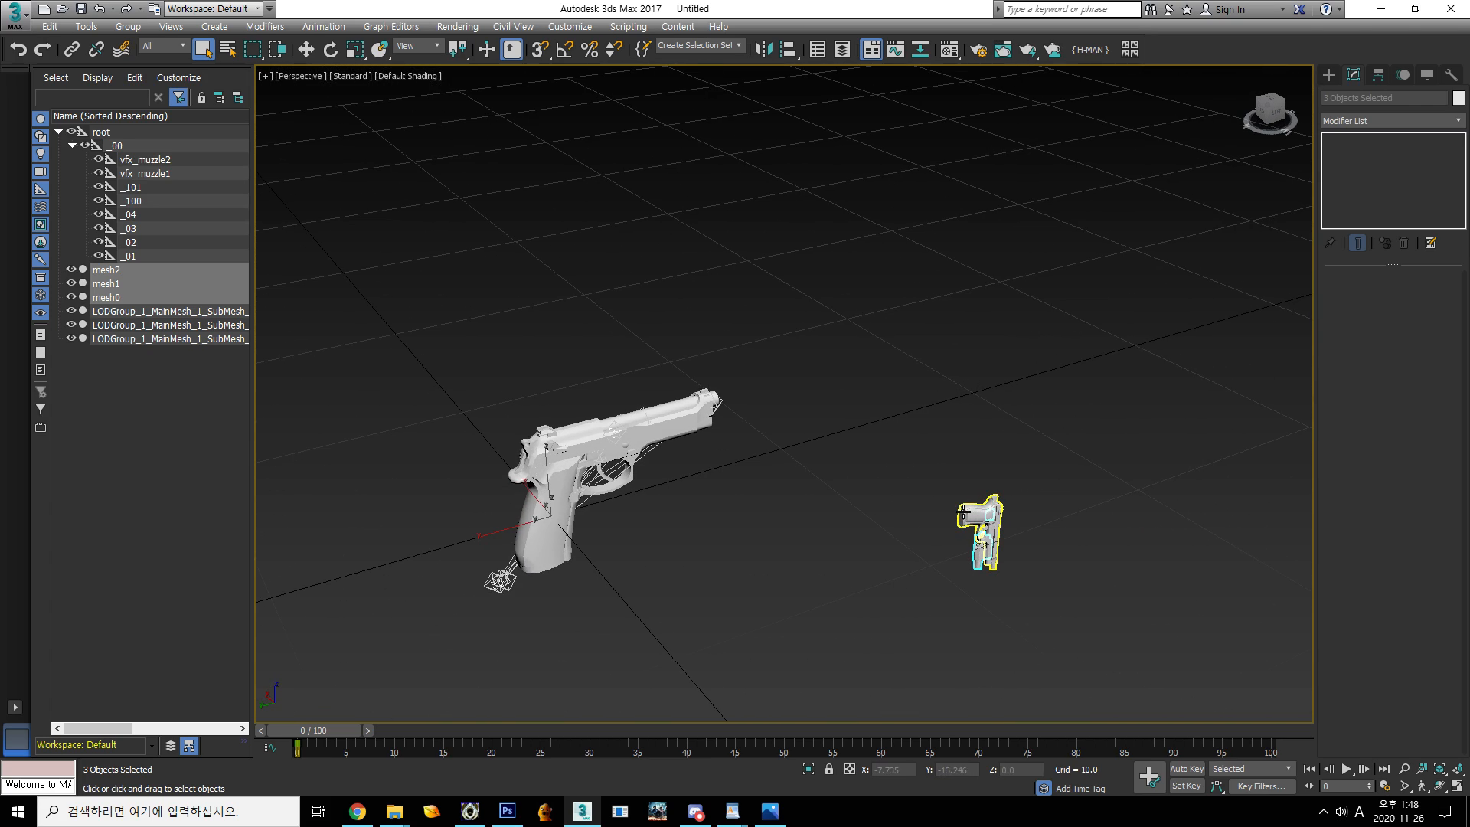
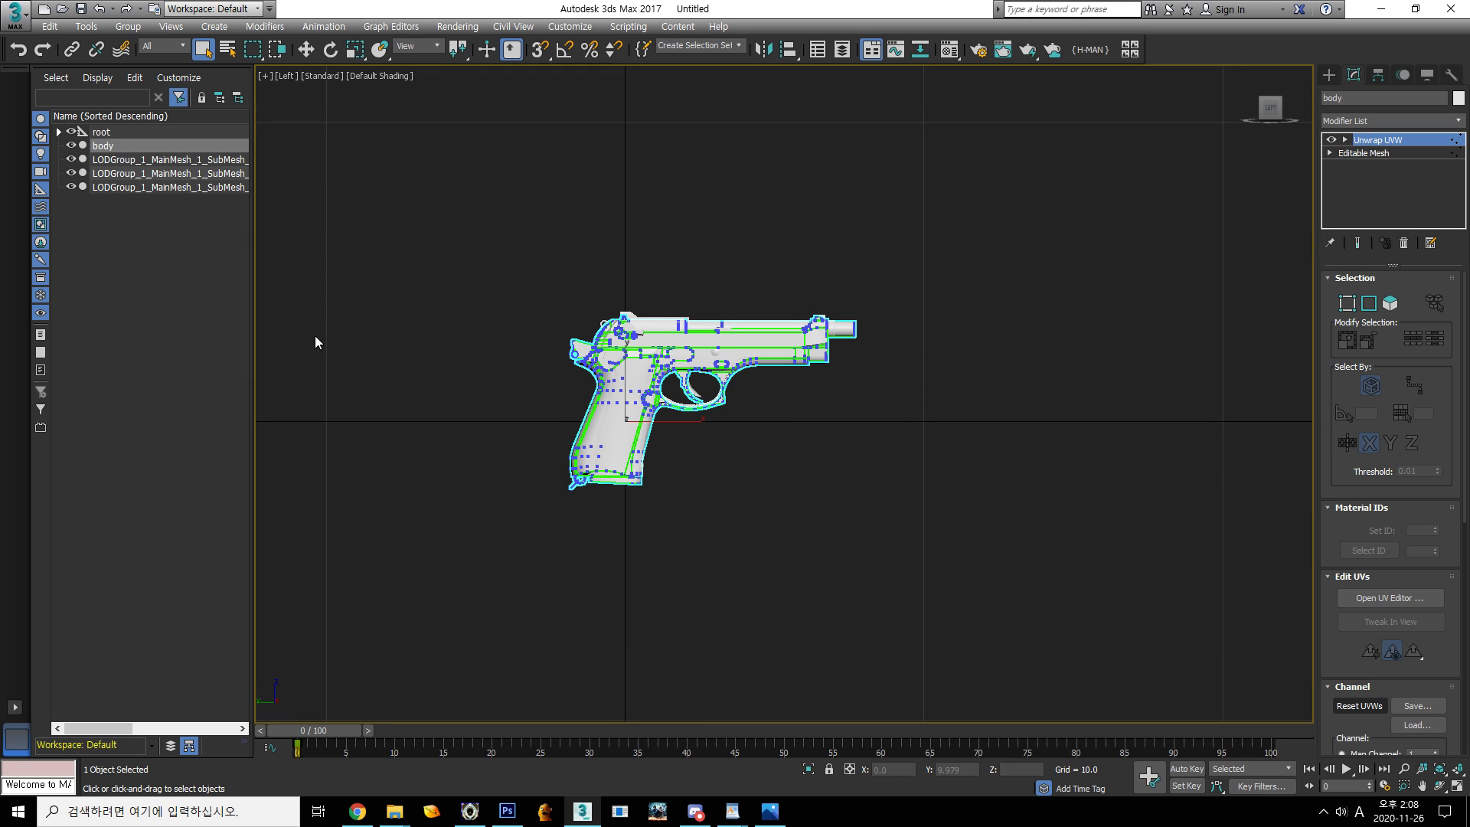
Select the three LODGroup_1_MainMesh_1 submeshes one at a time to see which pistol part each one covers
click(209, 189)
click(209, 173)
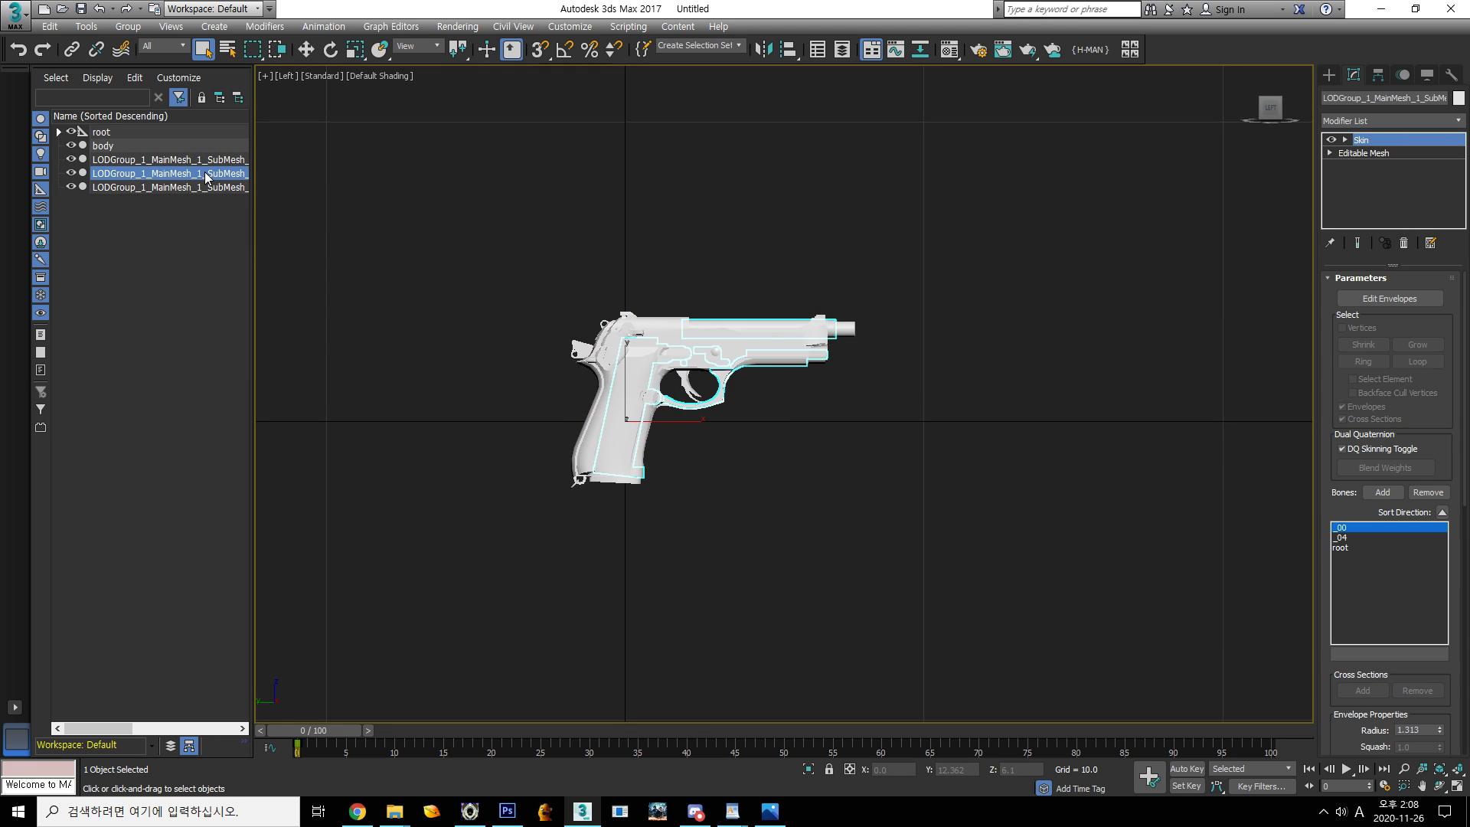
click(209, 159)
scroll(655, 386, up, 5)
alt+middle_drag(655, 386, 647, 452)
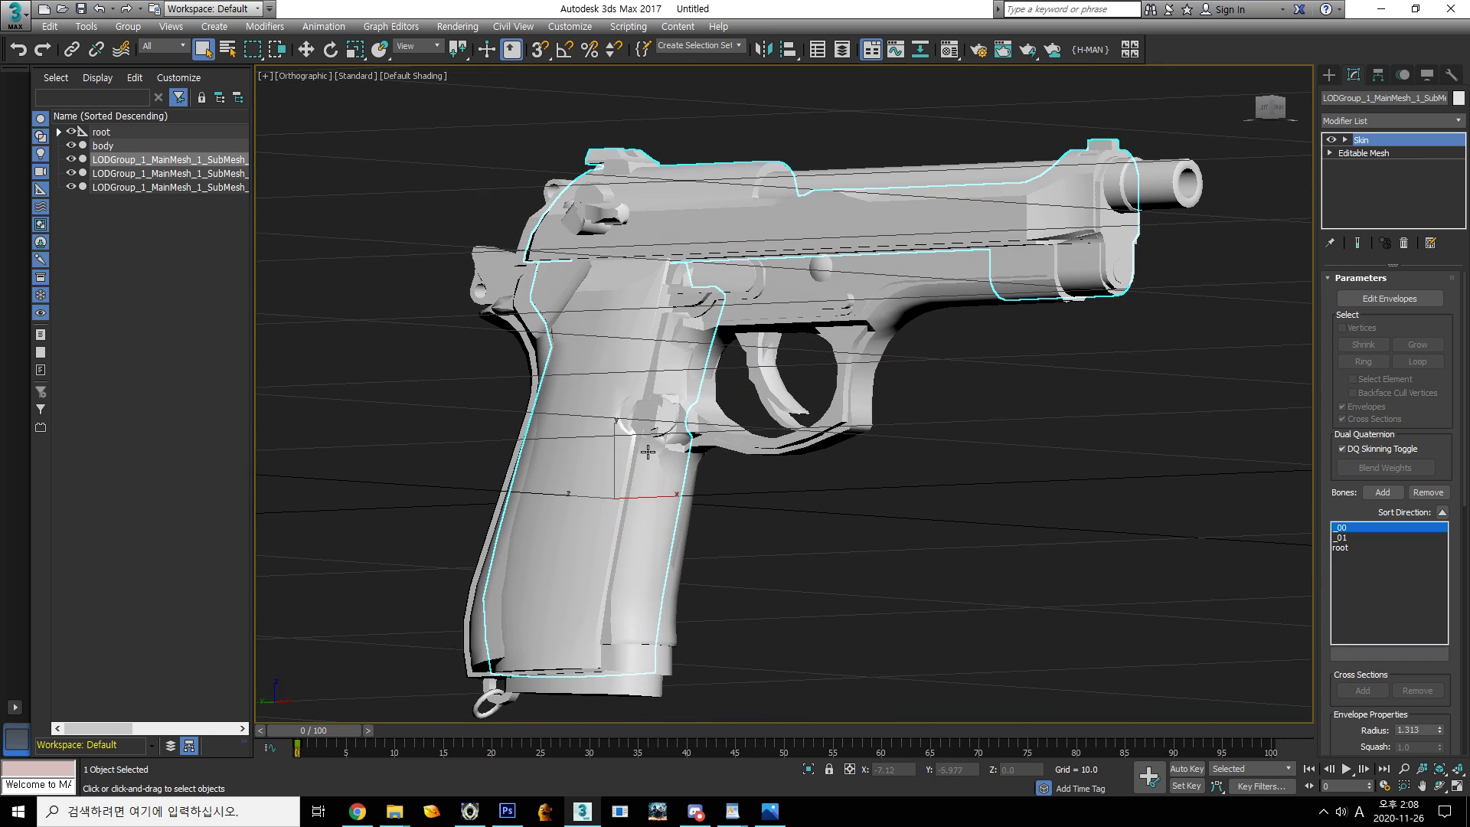
click(165, 187)
scroll(863, 433, up, 3)
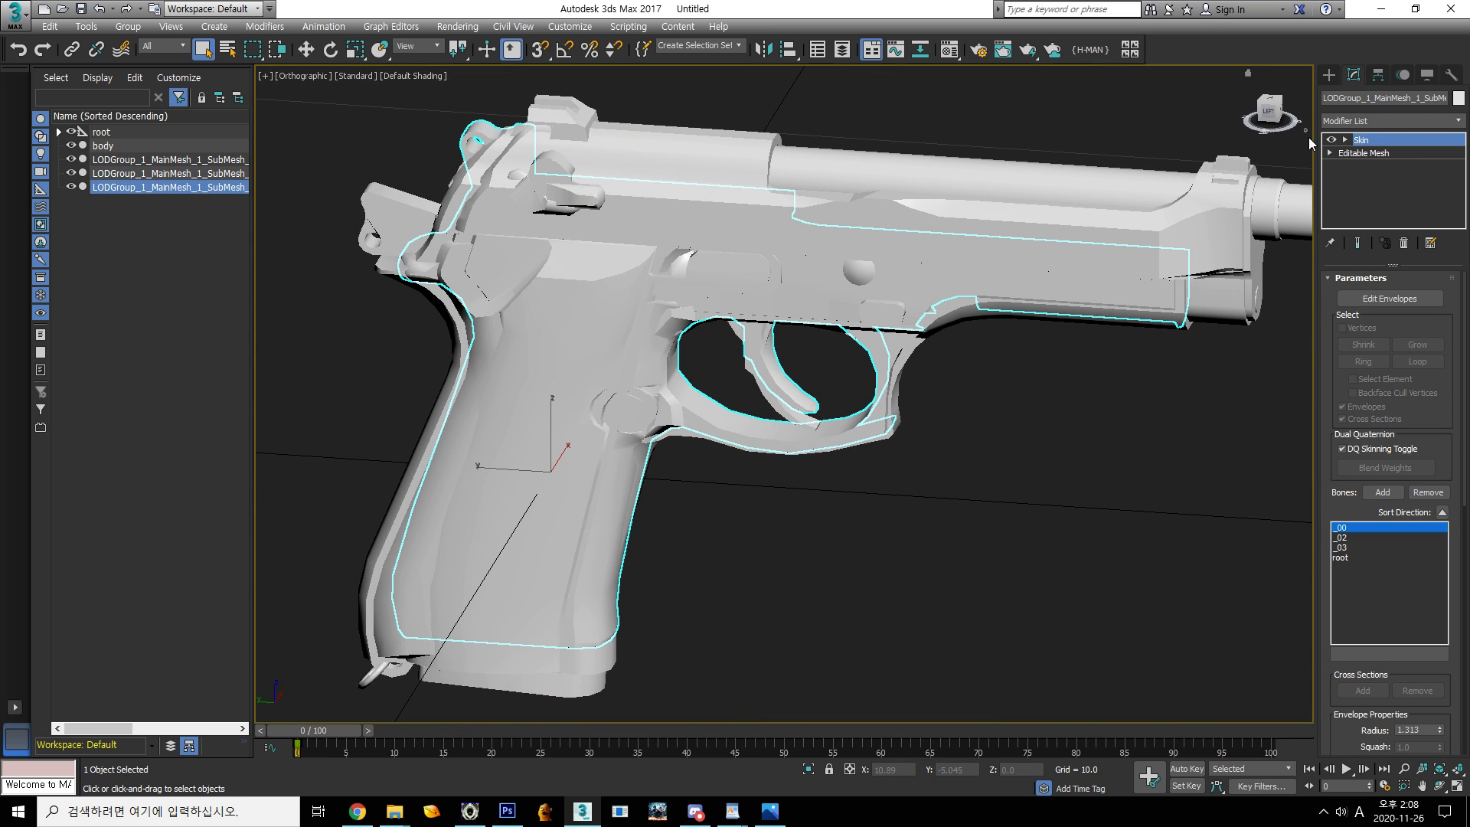
Frame both pistols in the Left view and reselect the third LODGroup submesh
click(1269, 111)
scroll(873, 475, down, 2)
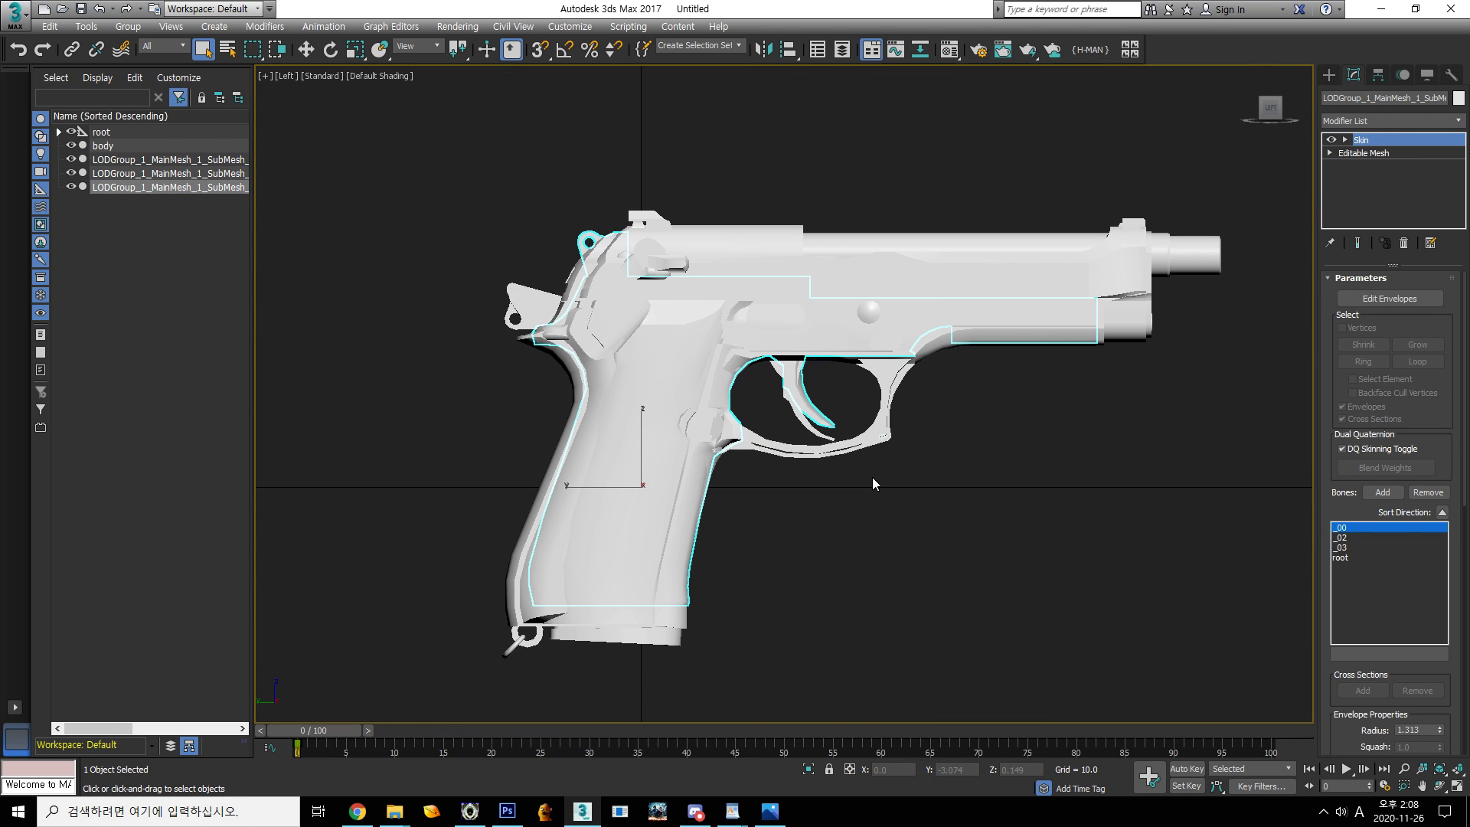
middle_drag(871, 499, 799, 487)
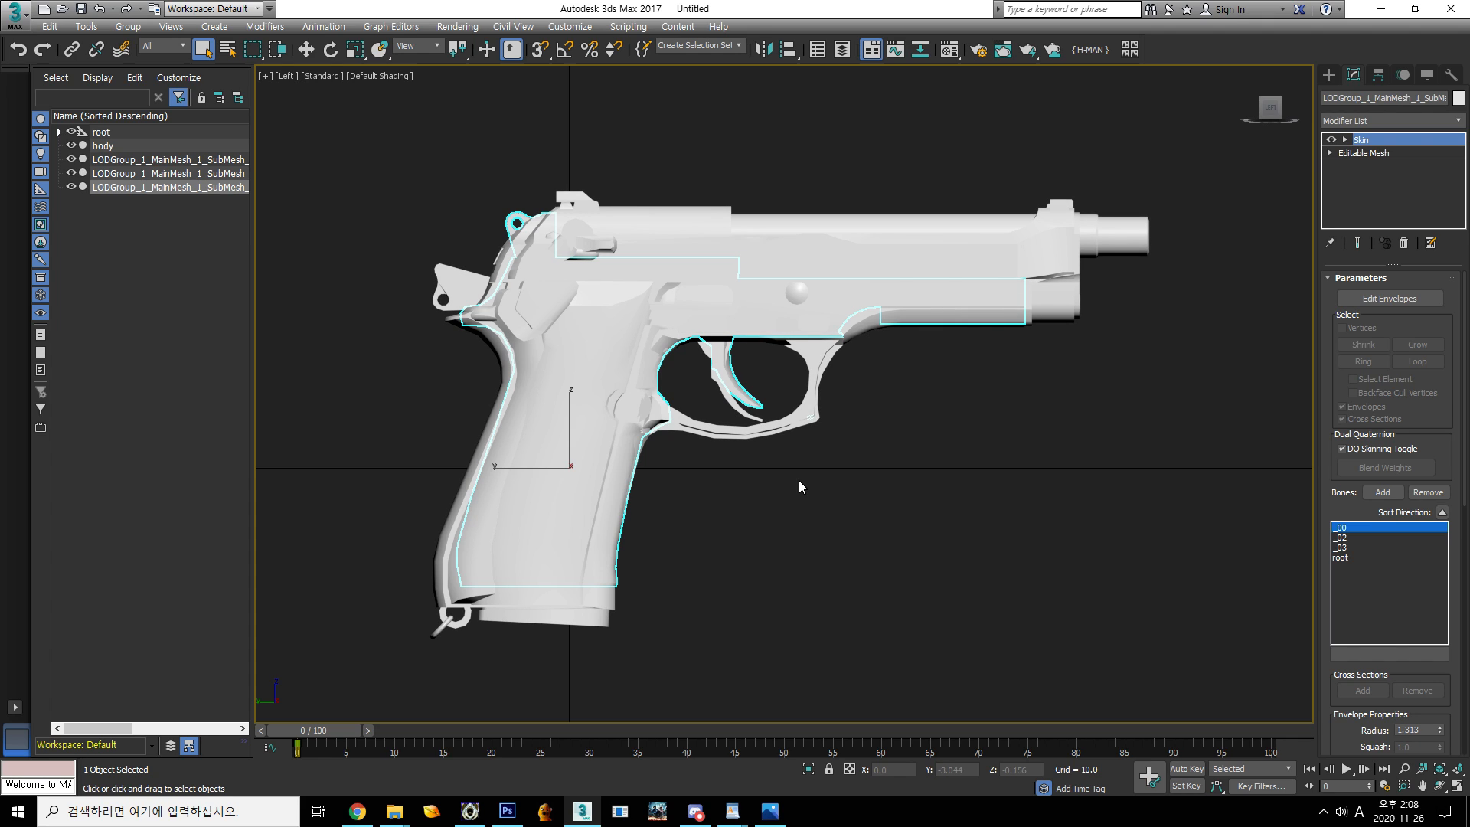
click(170, 222)
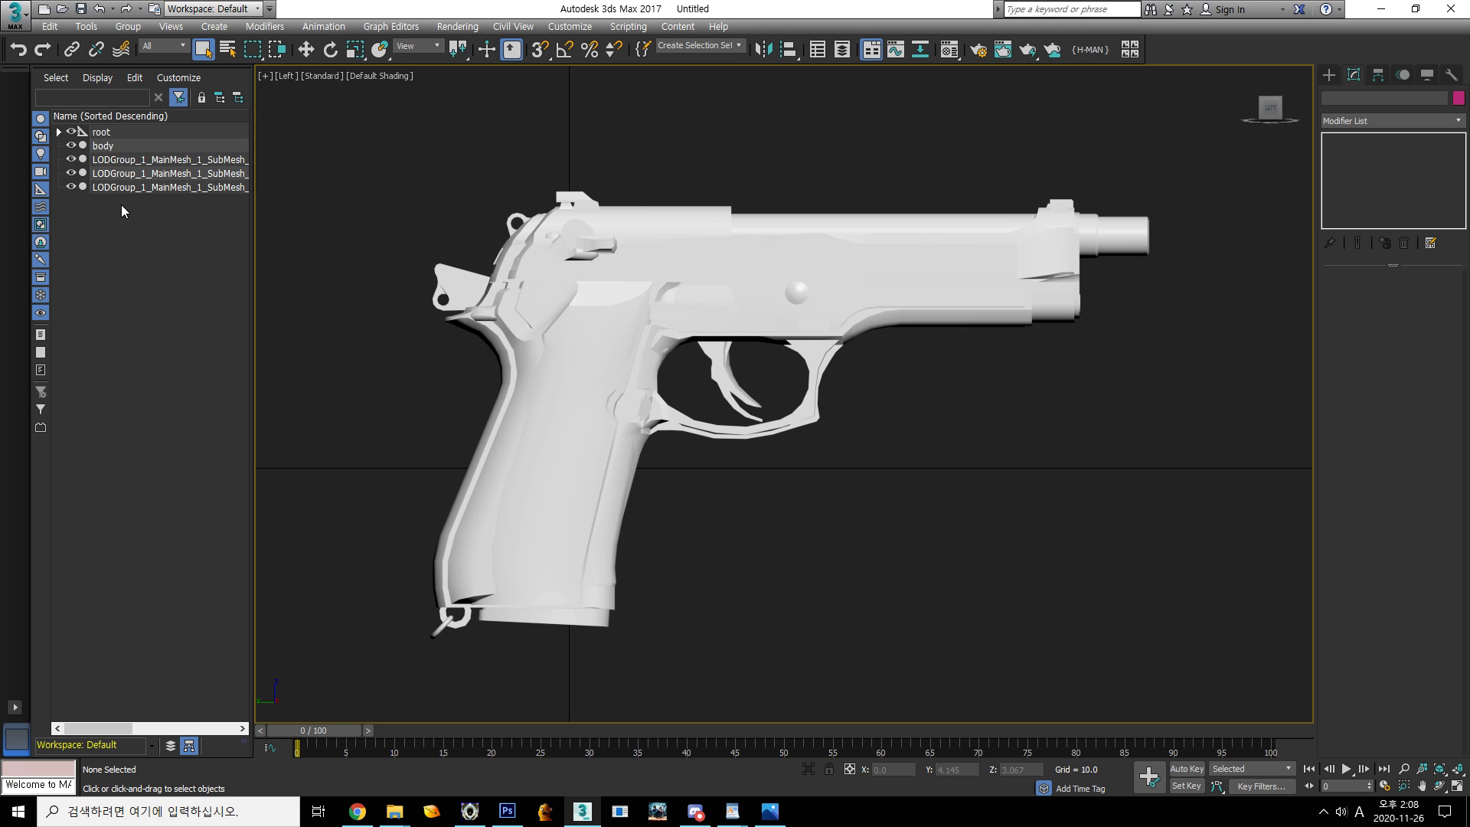
click(127, 189)
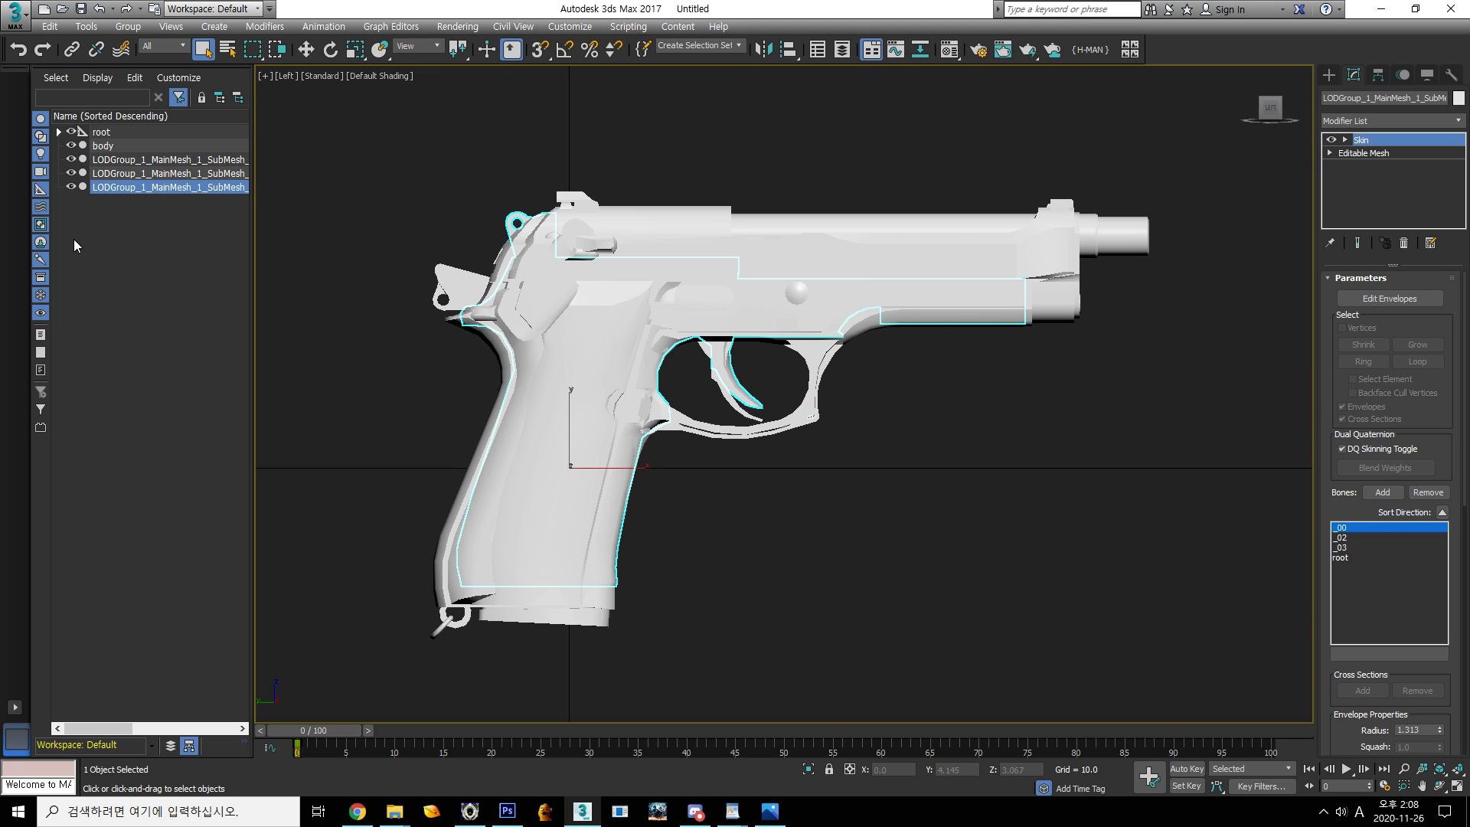
middle_drag(729, 443, 758, 495)
Hide body and the second and third LODGroup submeshes, and inspect the first submesh from several angles
click(68, 146)
click(663, 350)
alt+middle_drag(663, 350, 792, 433)
click(71, 173)
click(72, 182)
alt+middle_drag(706, 469, 650, 538)
Show the second LODGroup submesh instead of the first and select it for a look from the front side
click(72, 172)
click(71, 160)
click(618, 595)
alt+middle_drag(747, 503, 634, 495)
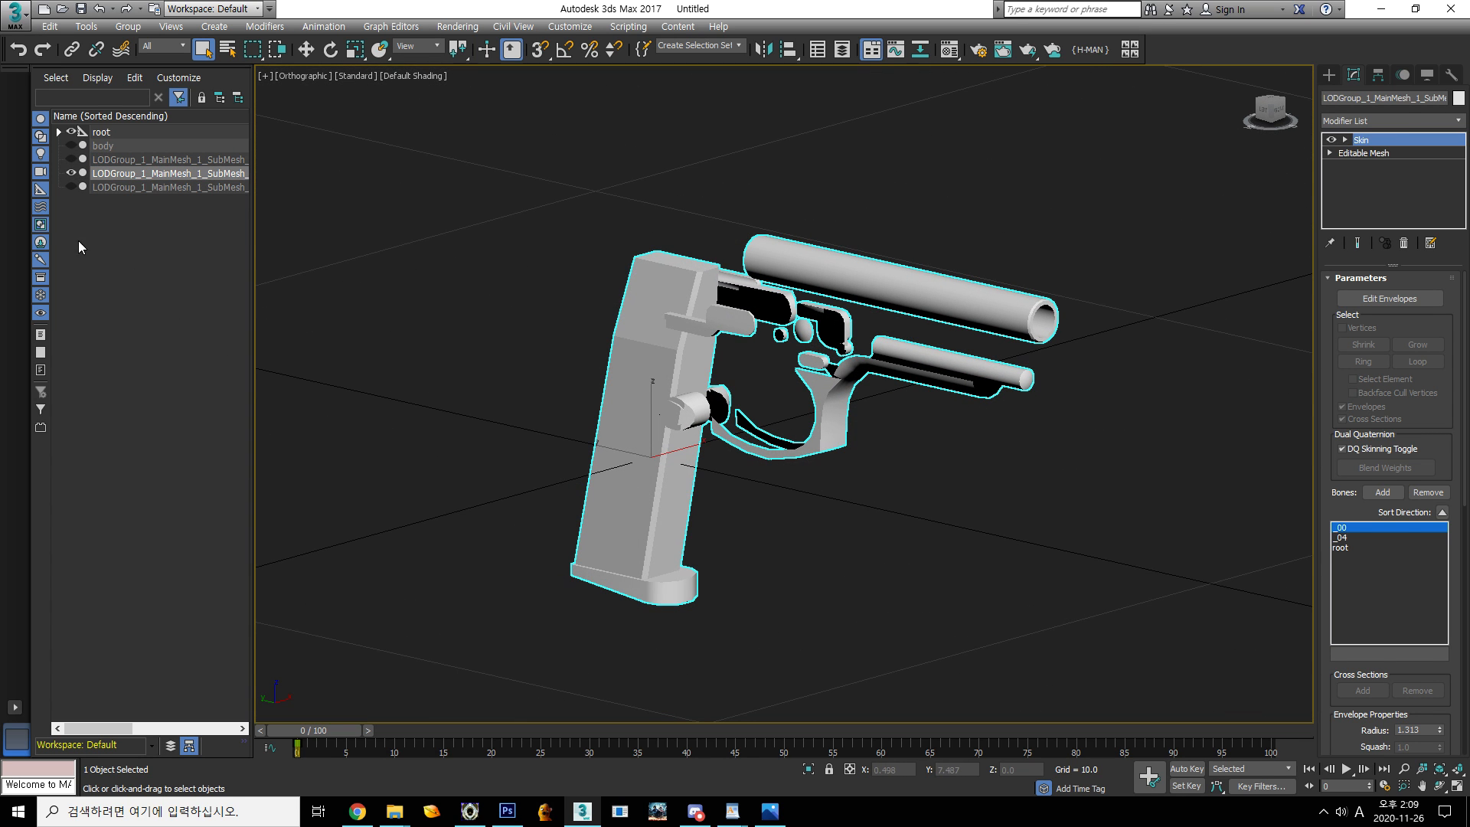
Show the third LODGroup submesh instead of the second and look at it from the front side
click(72, 187)
click(71, 173)
alt+middle_drag(651, 375, 615, 408)
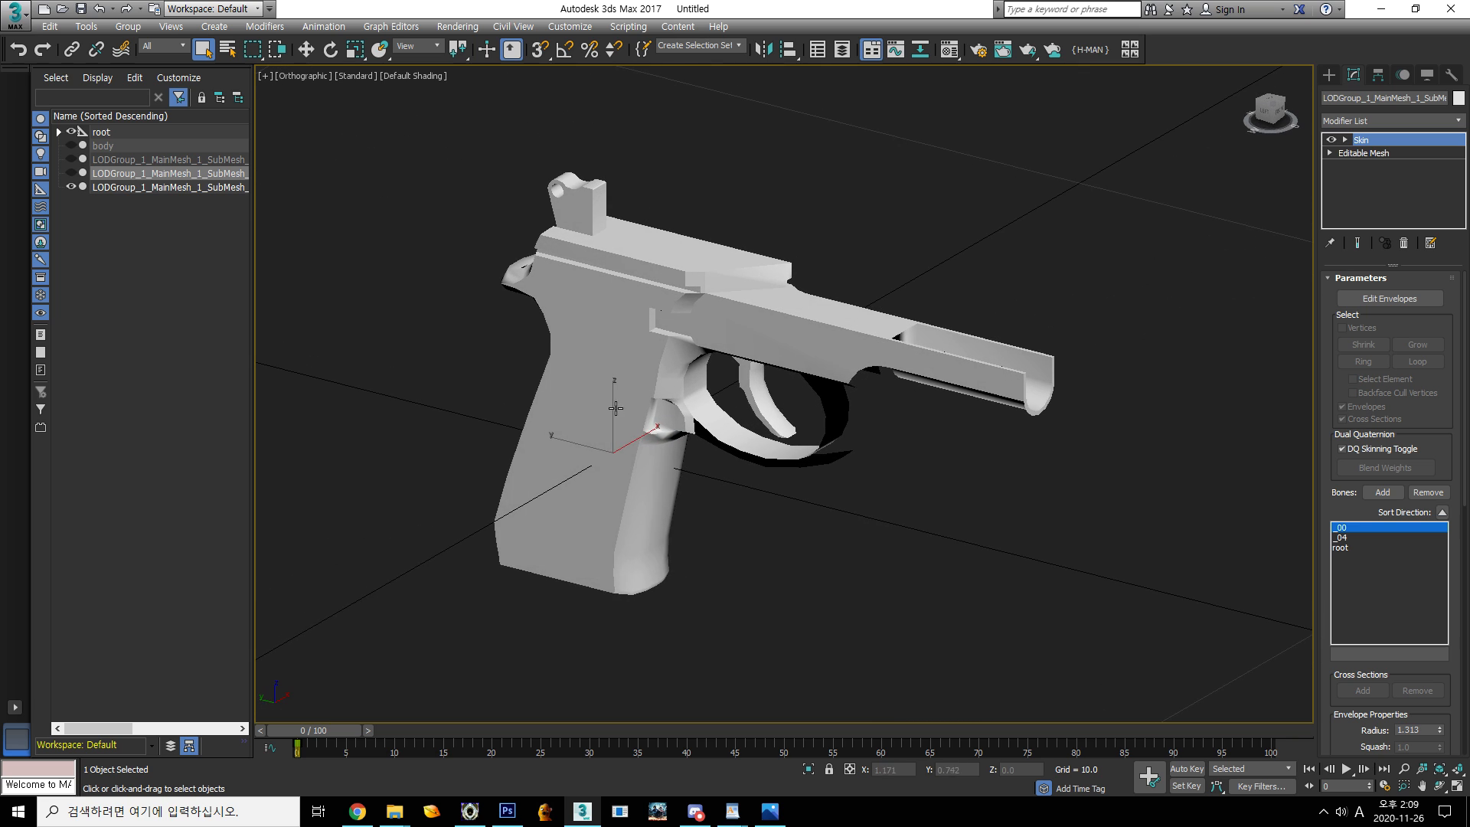
scroll(681, 394, down, 2)
scroll(608, 385, up, 3)
scroll(763, 401, down, 2)
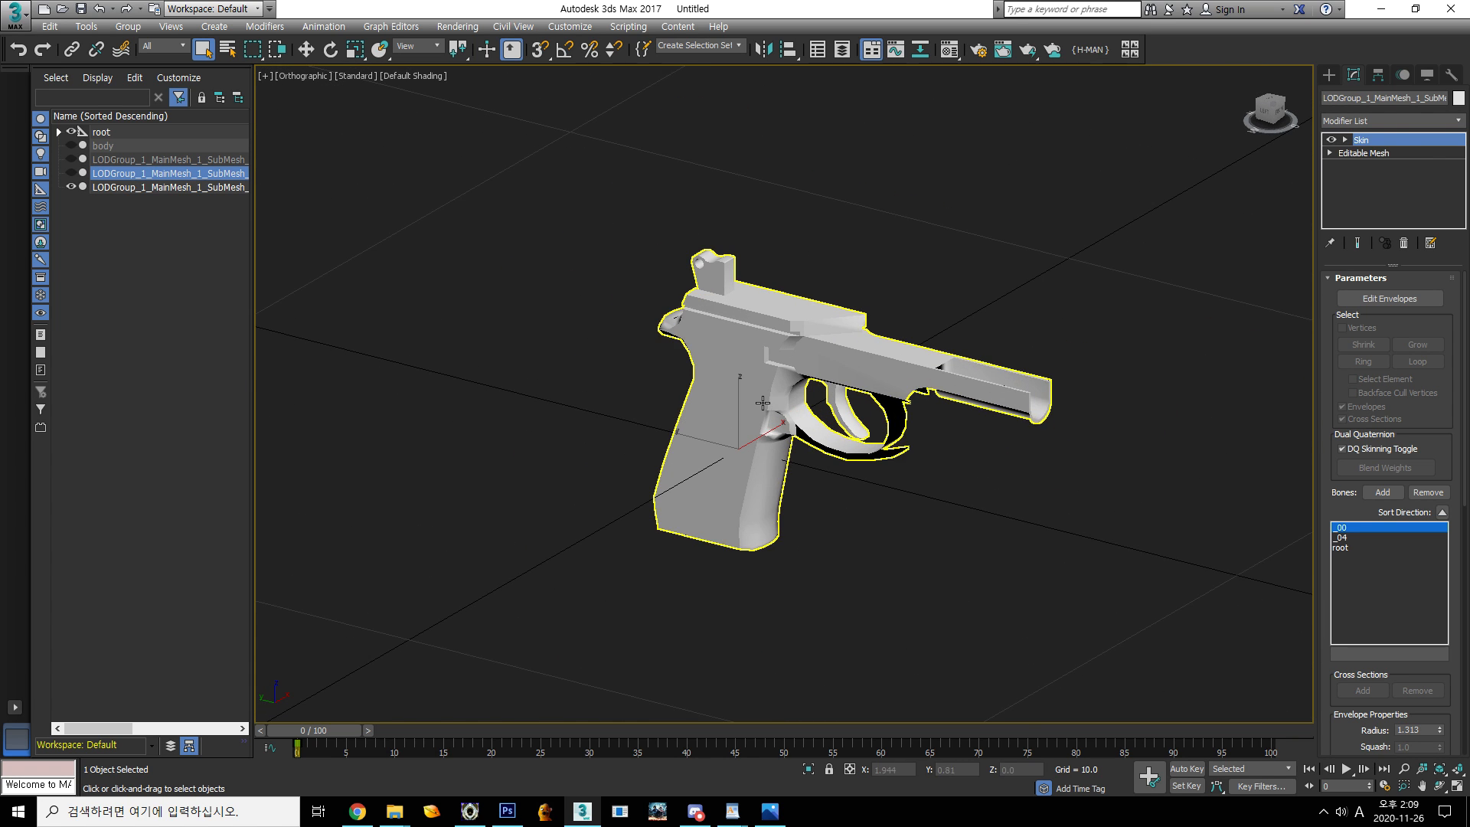
Examine the third LODGroup submesh in the Left view and from an angle, ending with a close look at its front end
click(1269, 107)
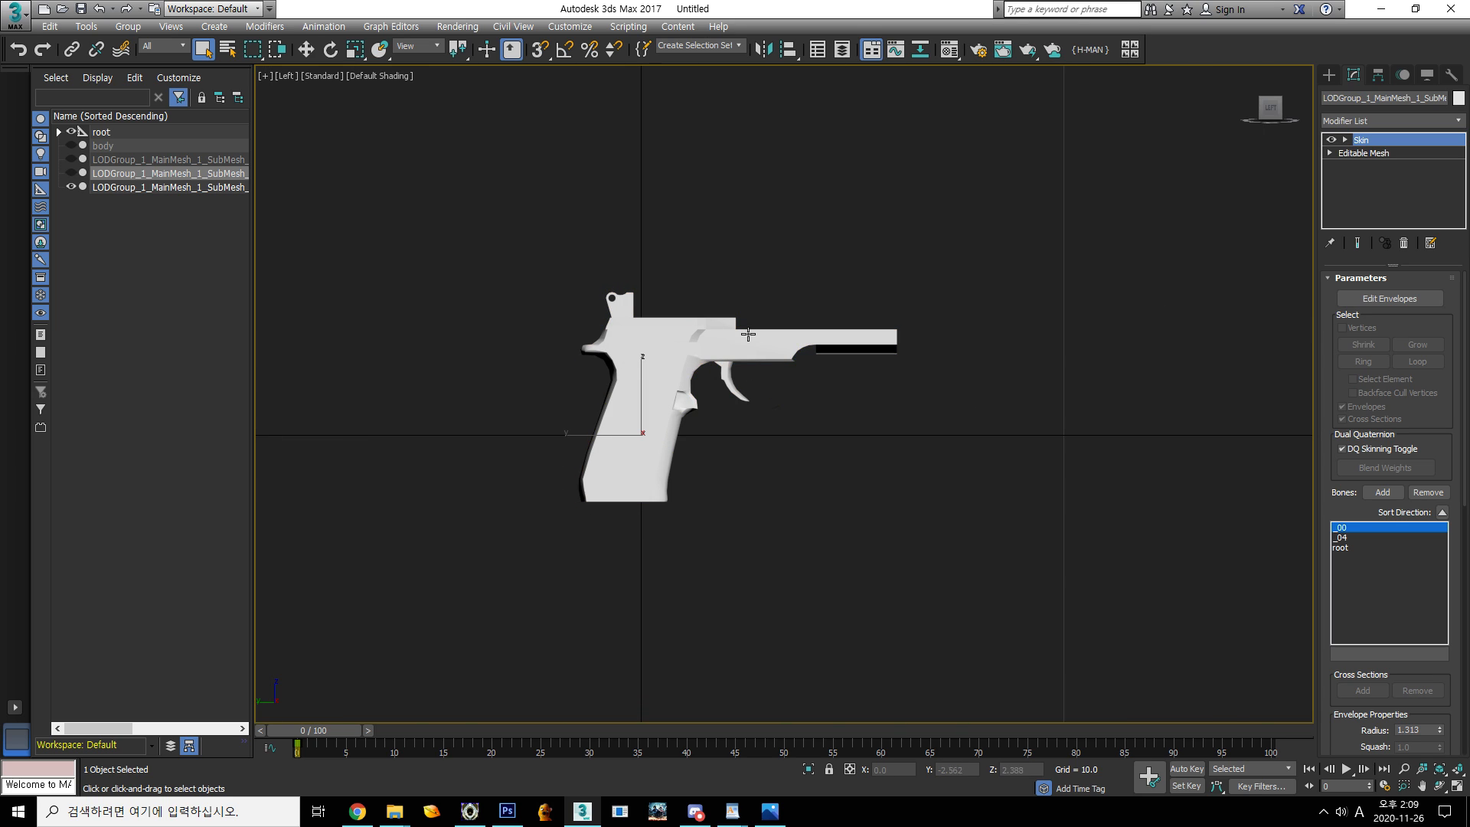
alt+middle_drag(746, 441, 735, 474)
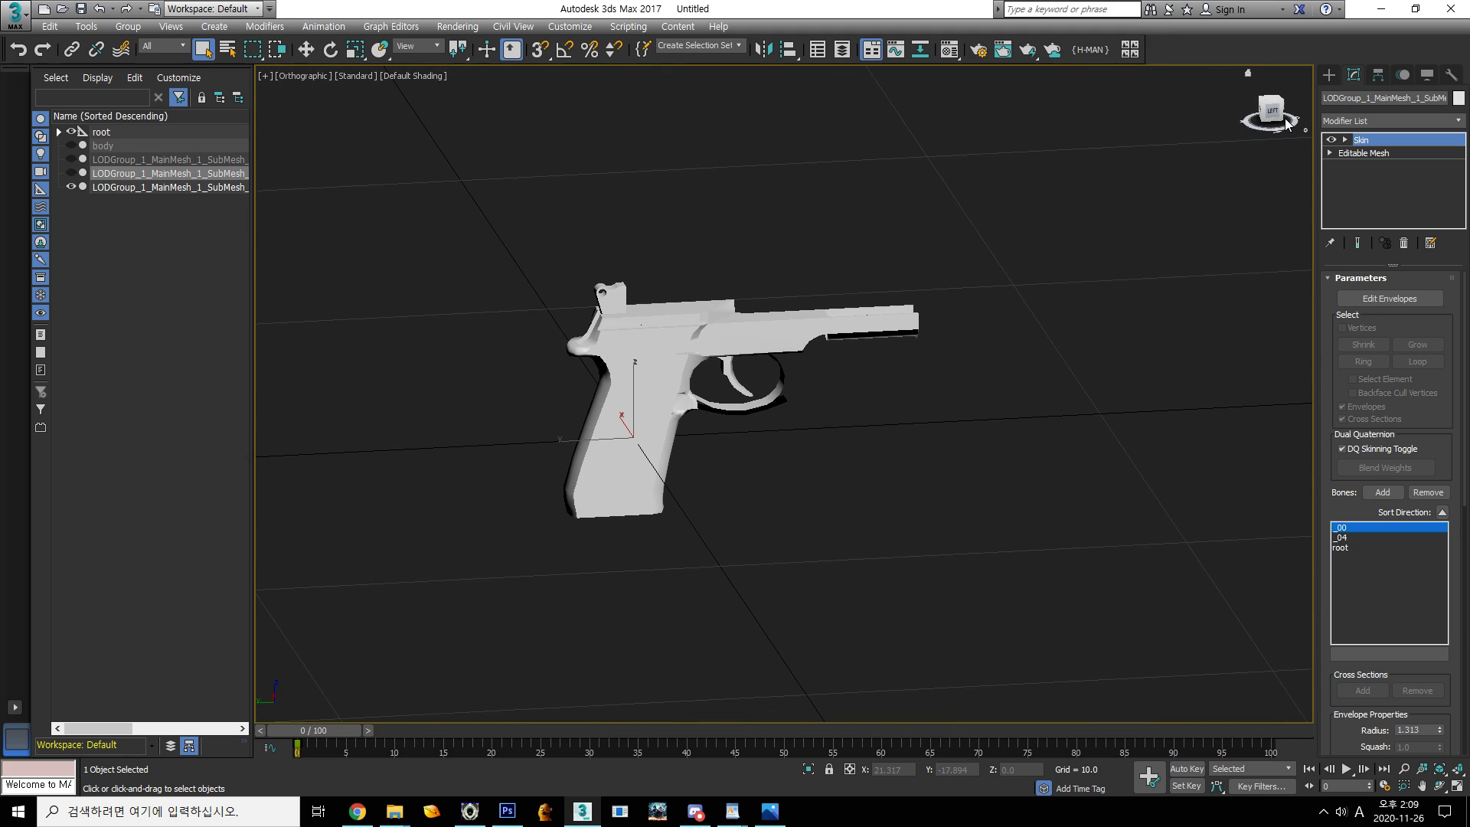
click(1277, 113)
scroll(717, 398, up, 5)
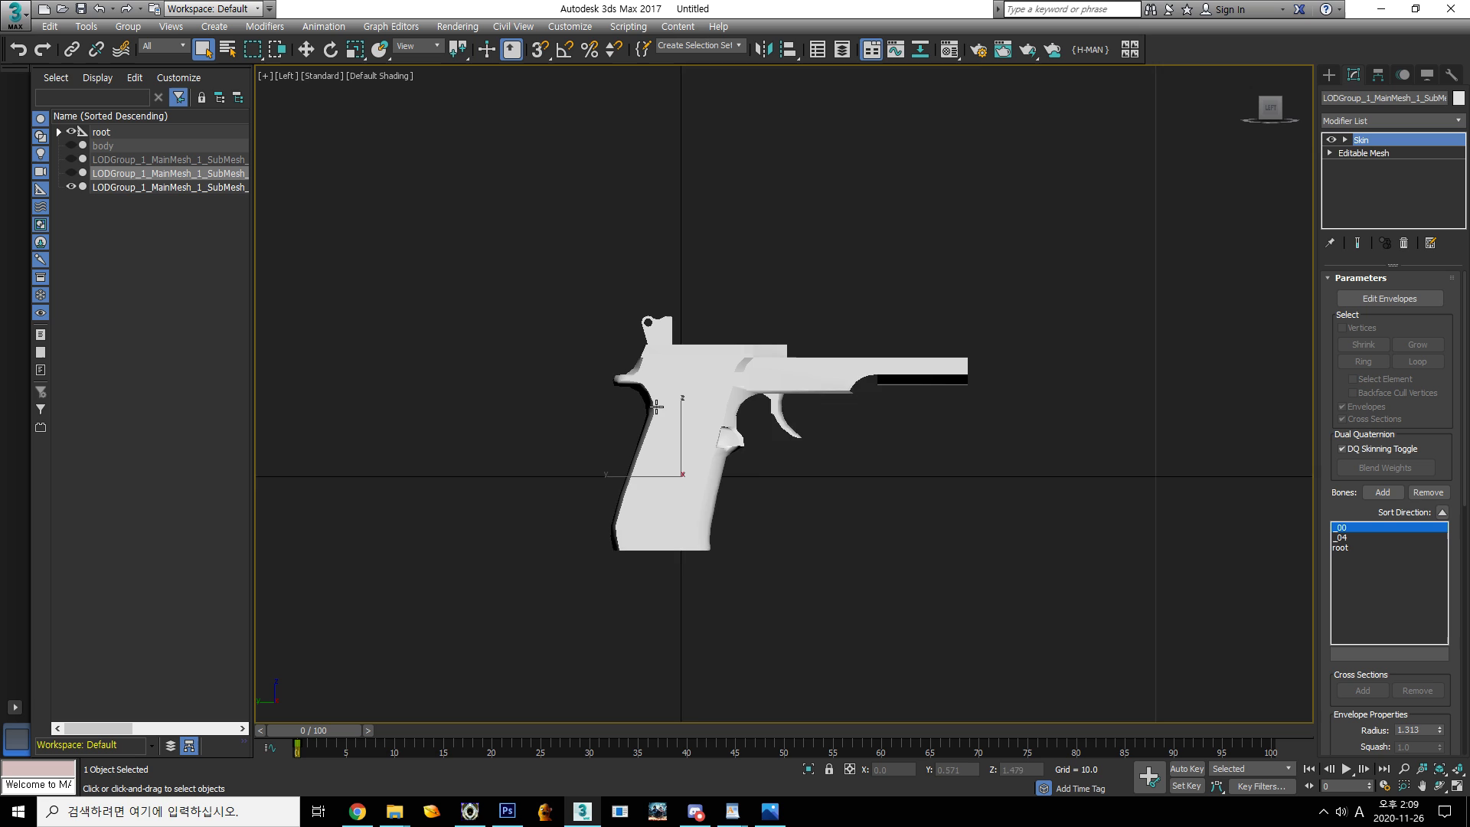
alt+middle_drag(852, 470, 739, 490)
click(1267, 111)
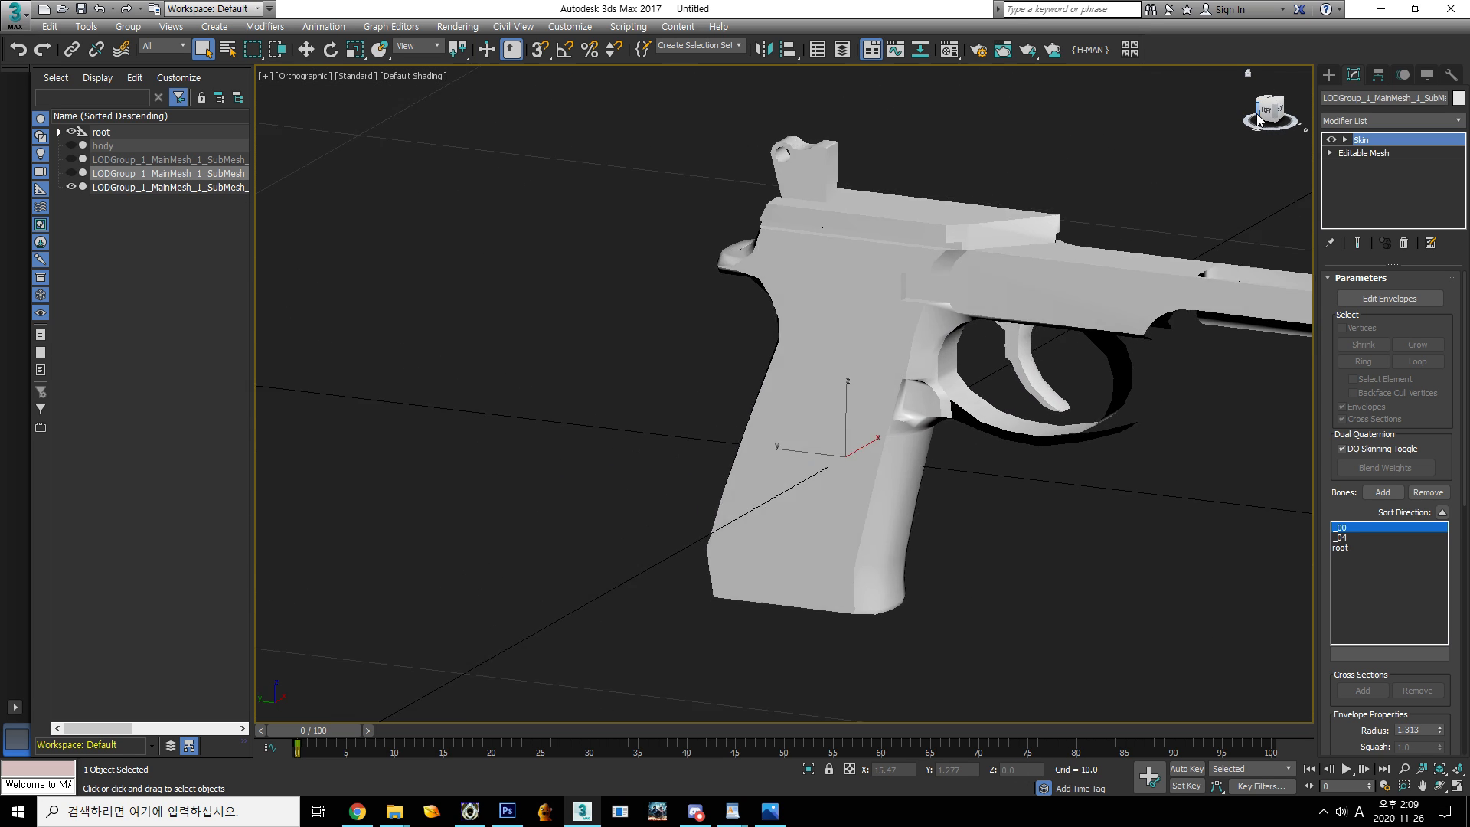
scroll(1139, 187, down, 5)
middle_drag(1065, 233, 329, 526)
scroll(738, 297, up, 10)
scroll(590, 360, up, 2)
middle_drag(616, 346, 995, 141)
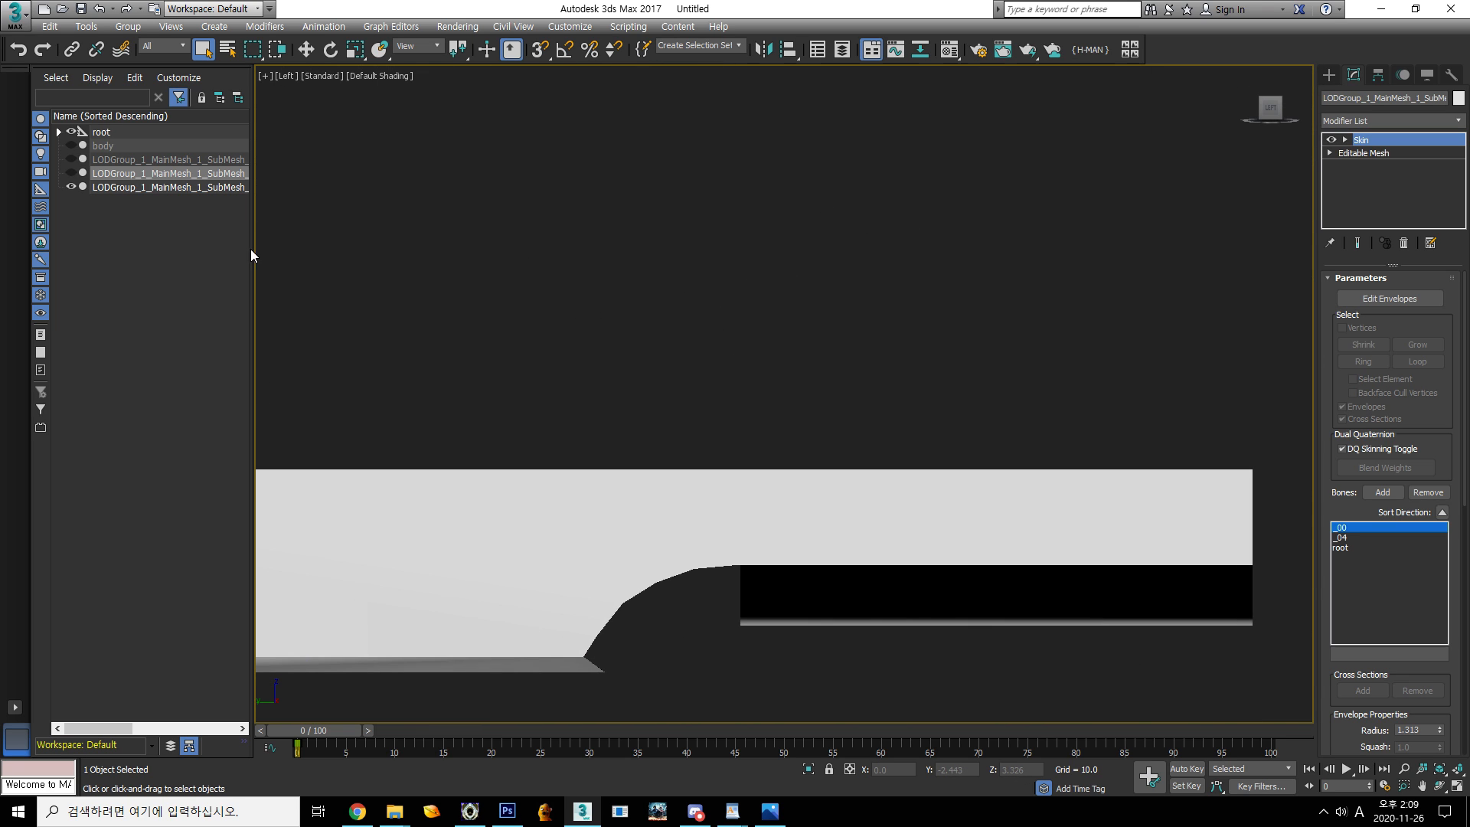
Show the first and second LODGroup submeshes and body again, and frame body in the Left view
click(107, 146)
click(164, 160)
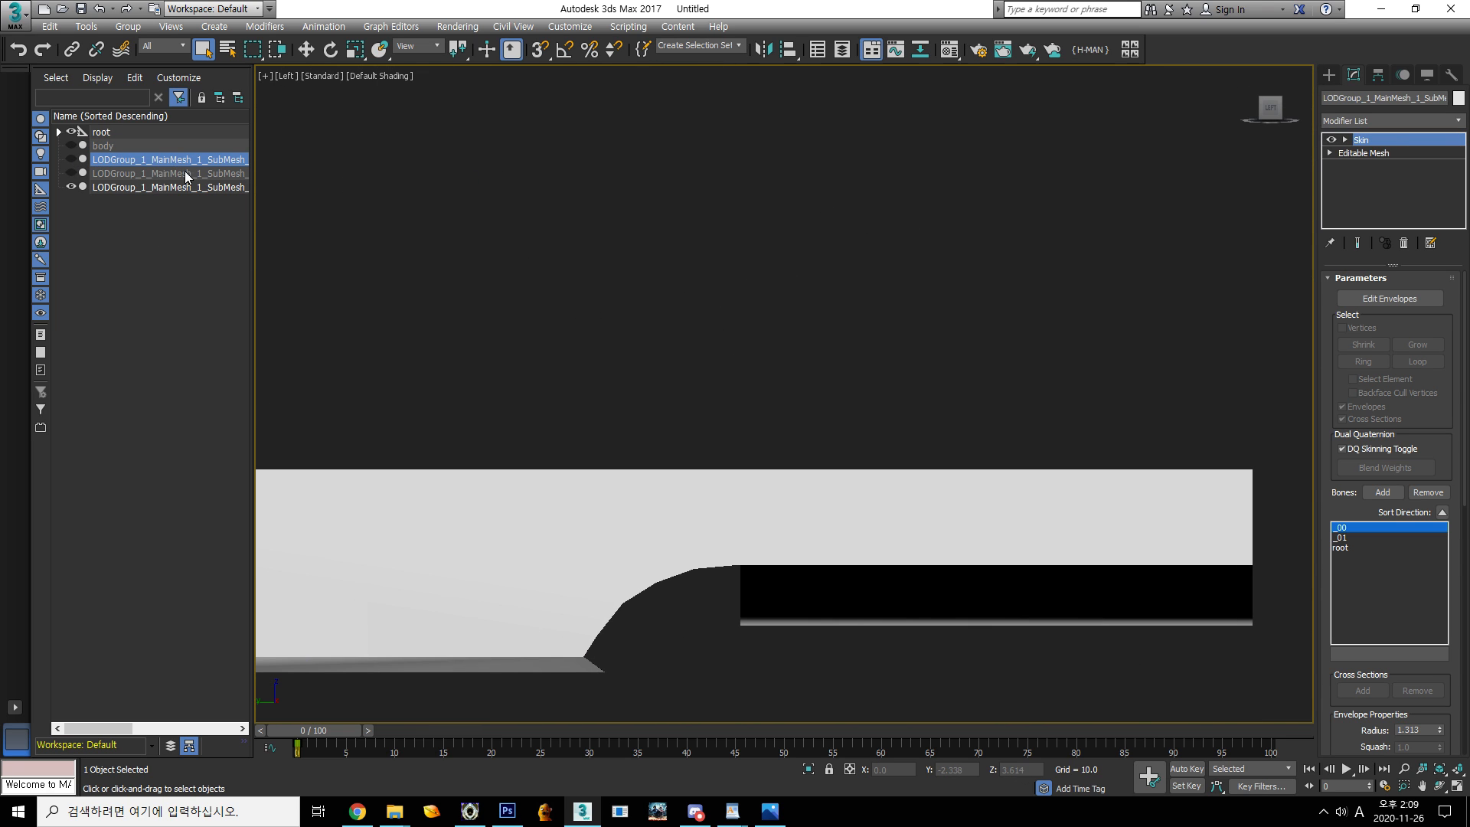
click(70, 174)
click(72, 156)
click(71, 158)
click(72, 159)
click(99, 145)
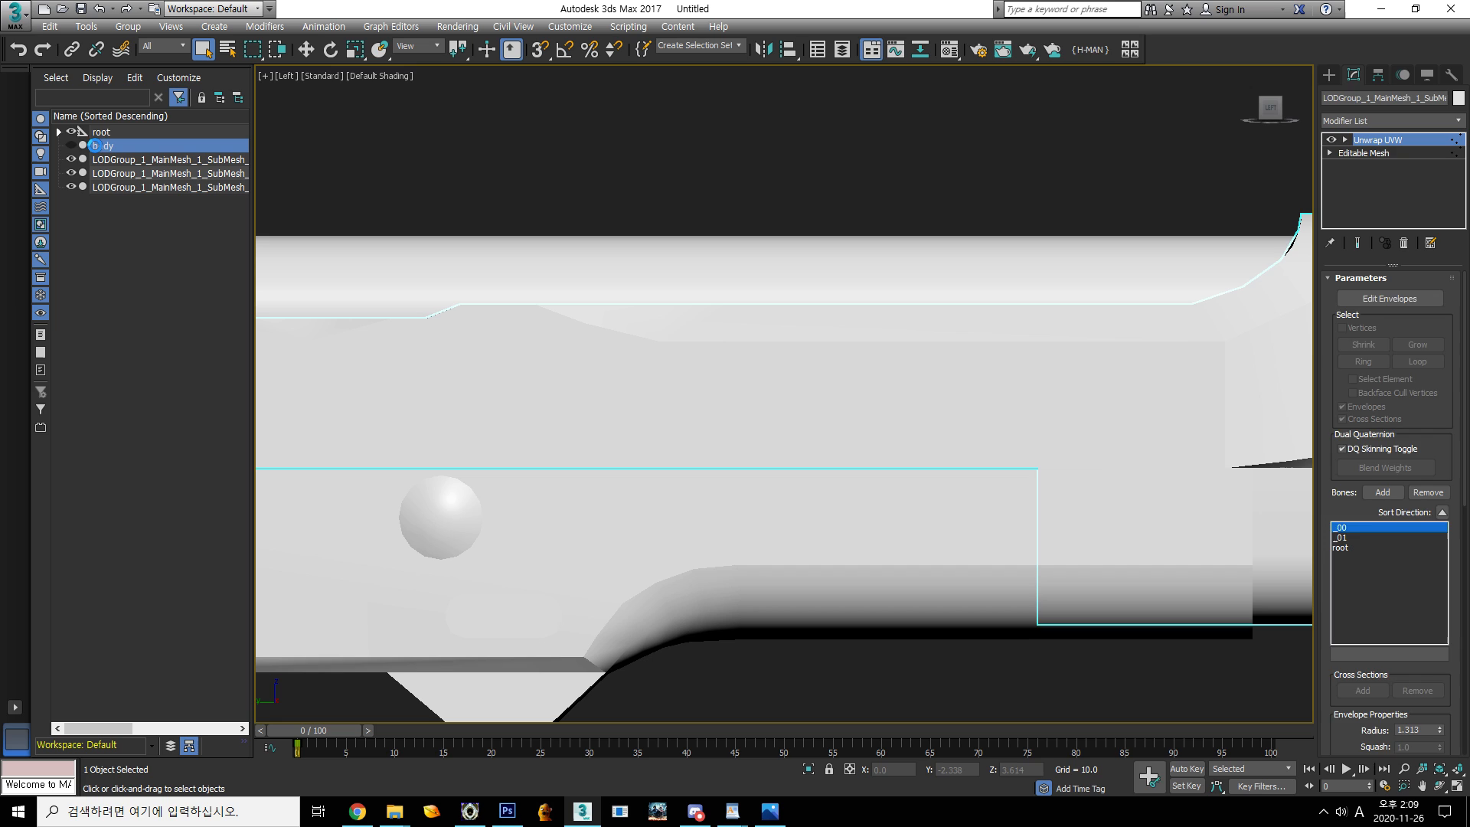
click(72, 144)
key(z)
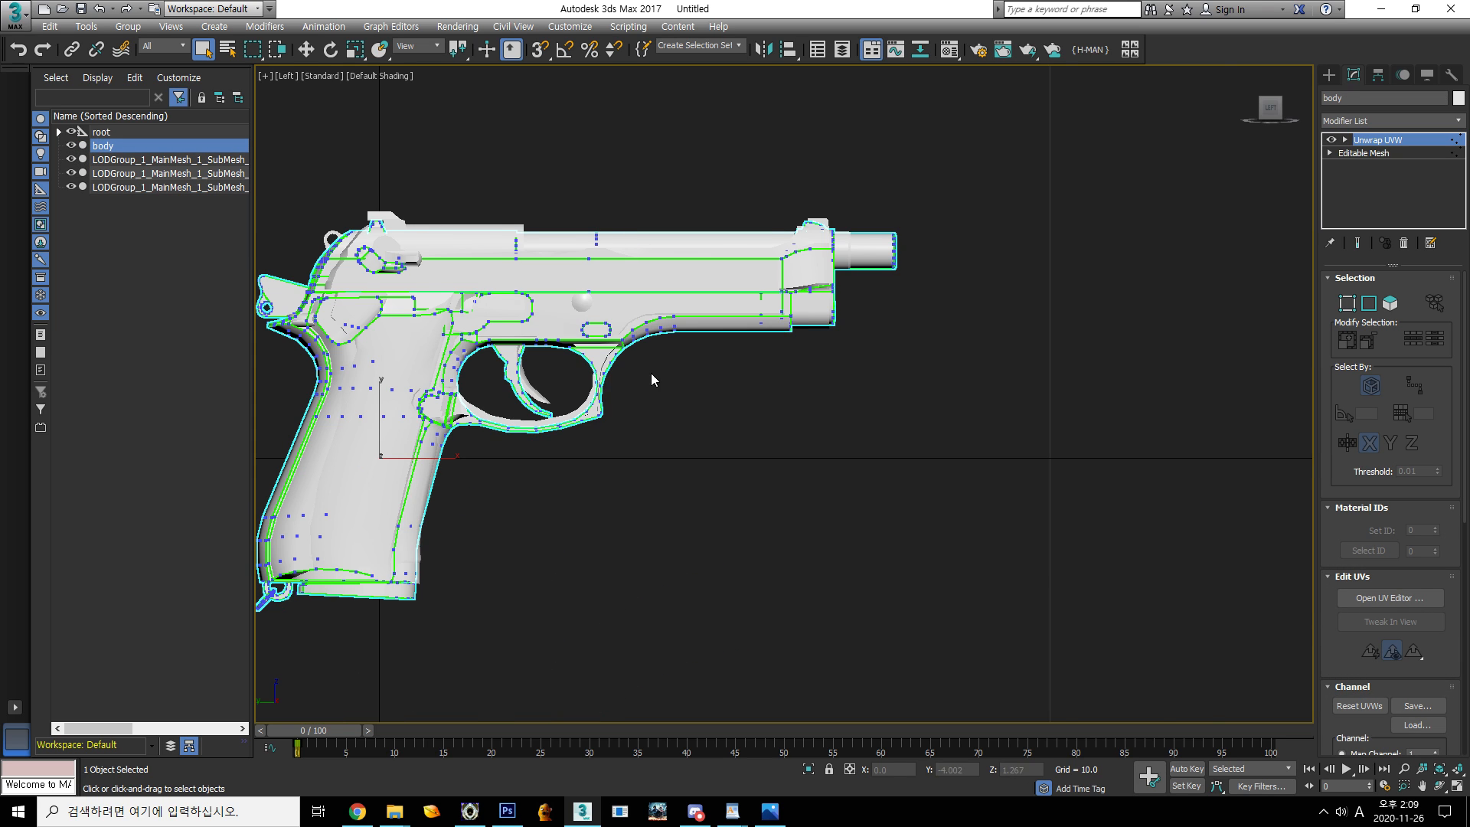
Select the three LODGroup submeshes together, and hide and show them to compare body with the original pistol
drag(130, 163, 99, 188)
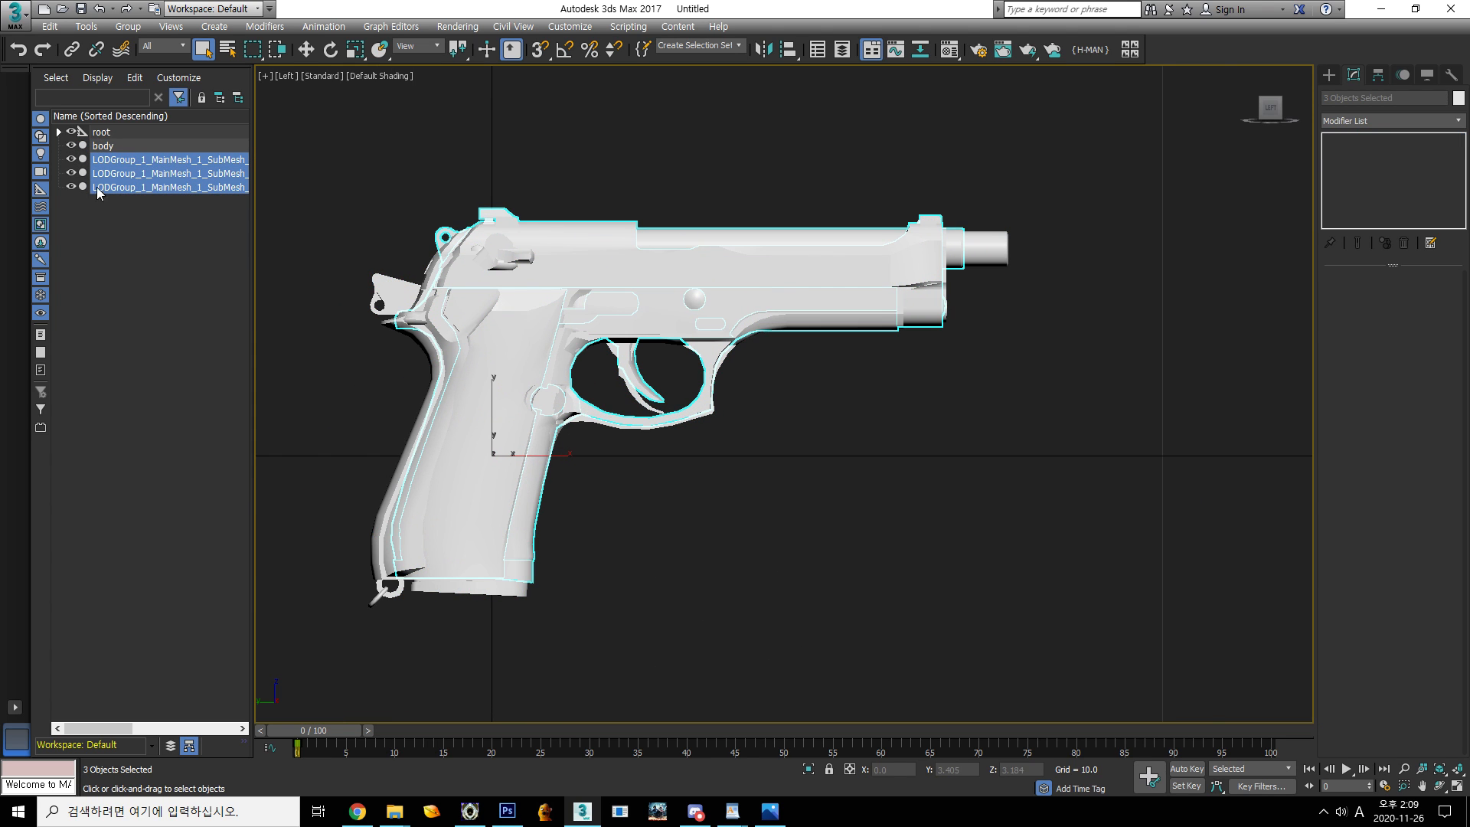
click(72, 163)
middle_drag(498, 342, 584, 388)
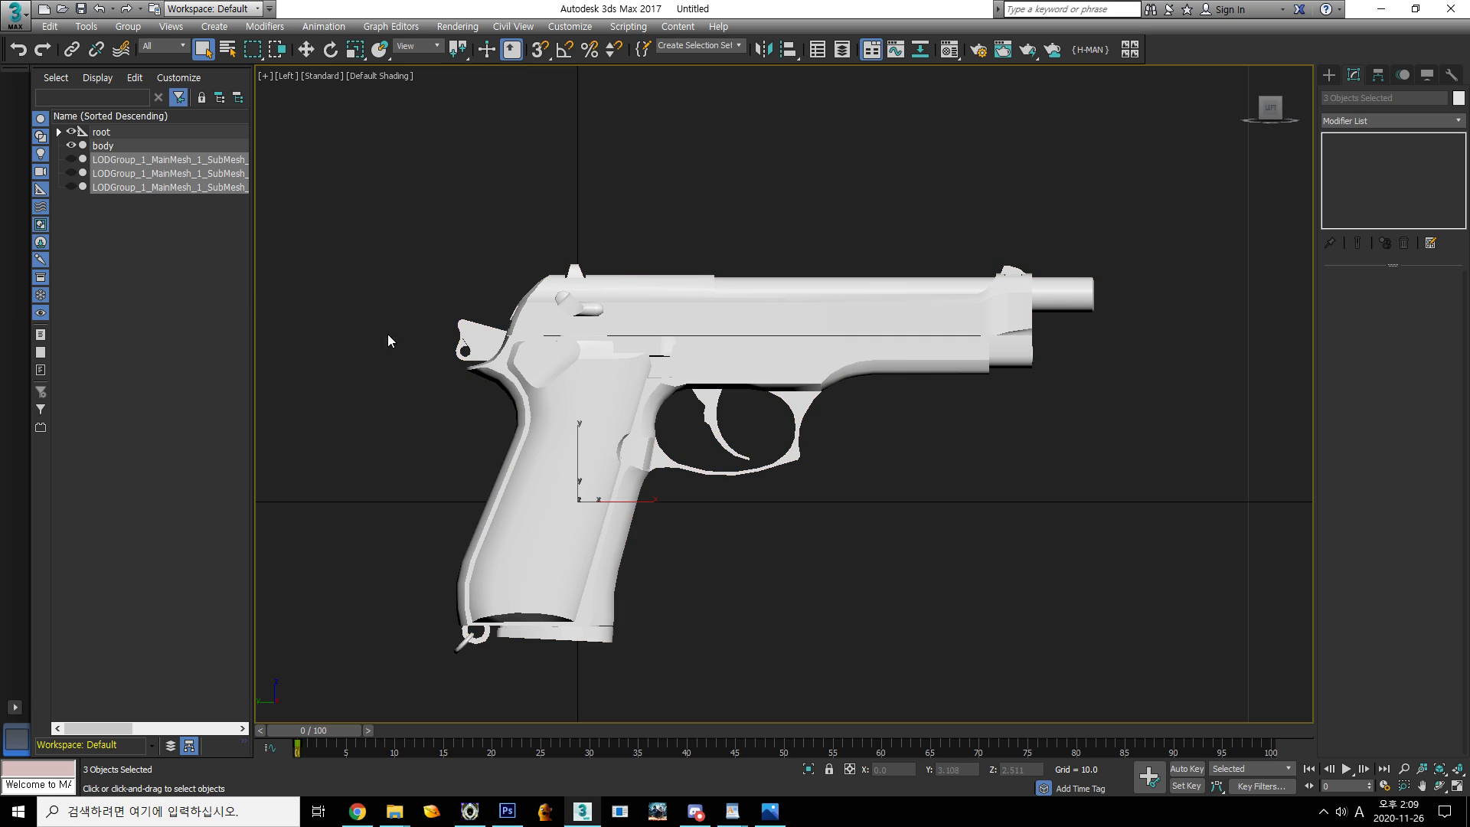
alt+middle_drag(493, 436, 394, 370)
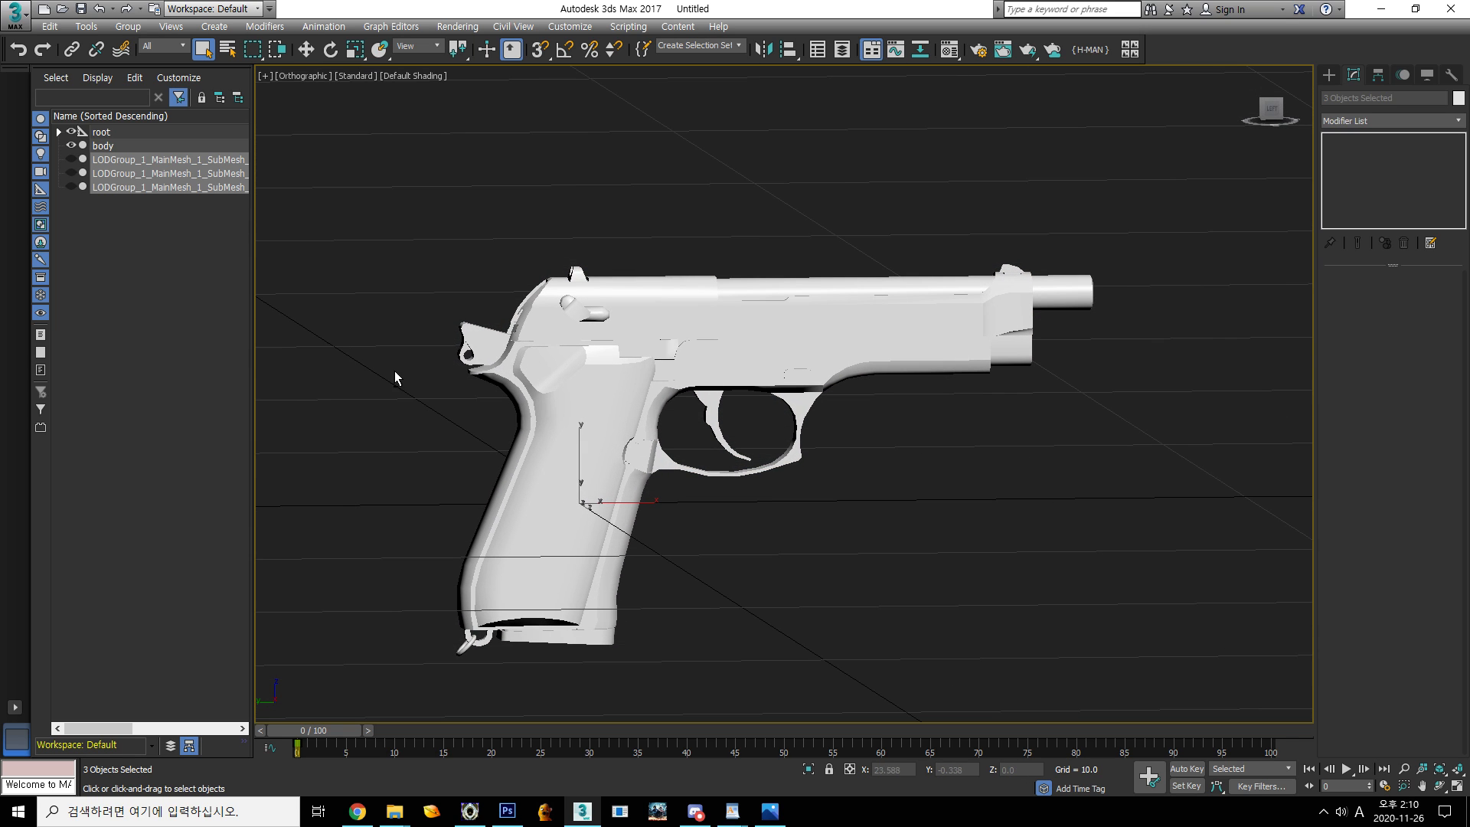
click(67, 172)
click(70, 166)
click(71, 173)
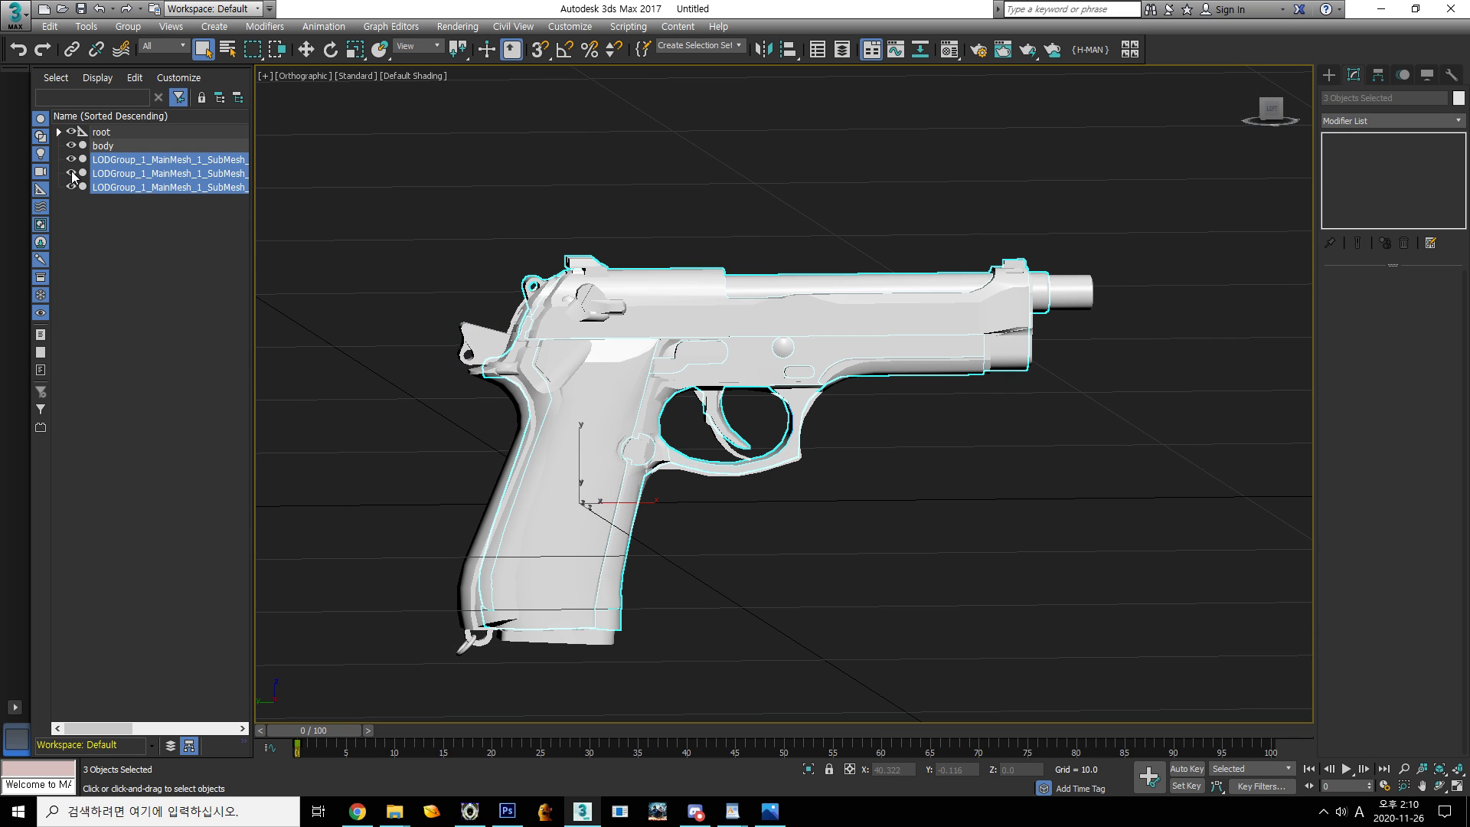
Compare the hammer area of both pistols up close, and hide the three LODGroup submeshes to view body alone
alt+middle_drag(538, 348, 579, 350)
scroll(580, 350, up, 5)
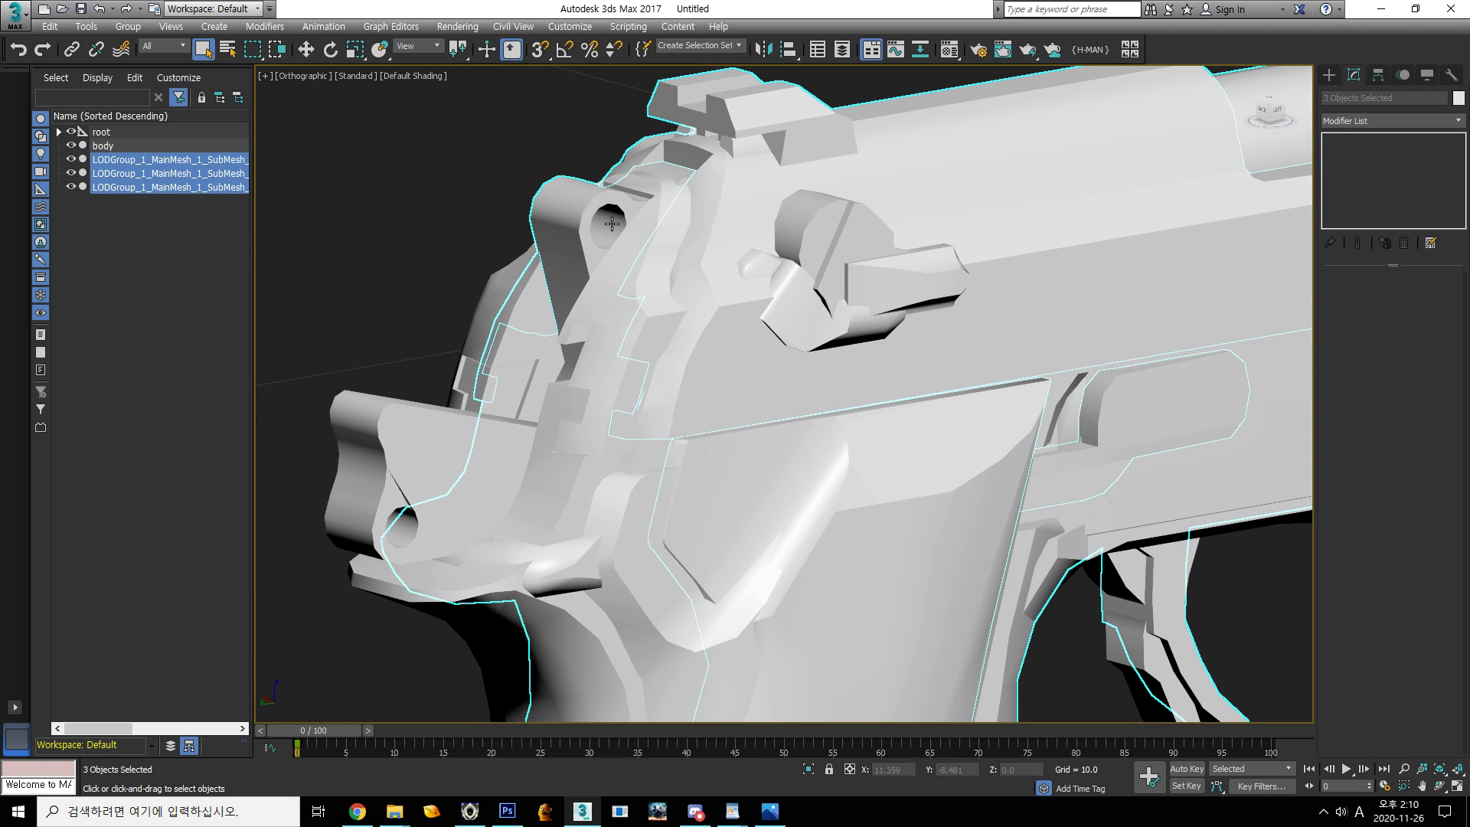
click(70, 159)
click(70, 160)
click(68, 160)
alt+middle_drag(605, 365, 718, 381)
scroll(719, 381, down, 5)
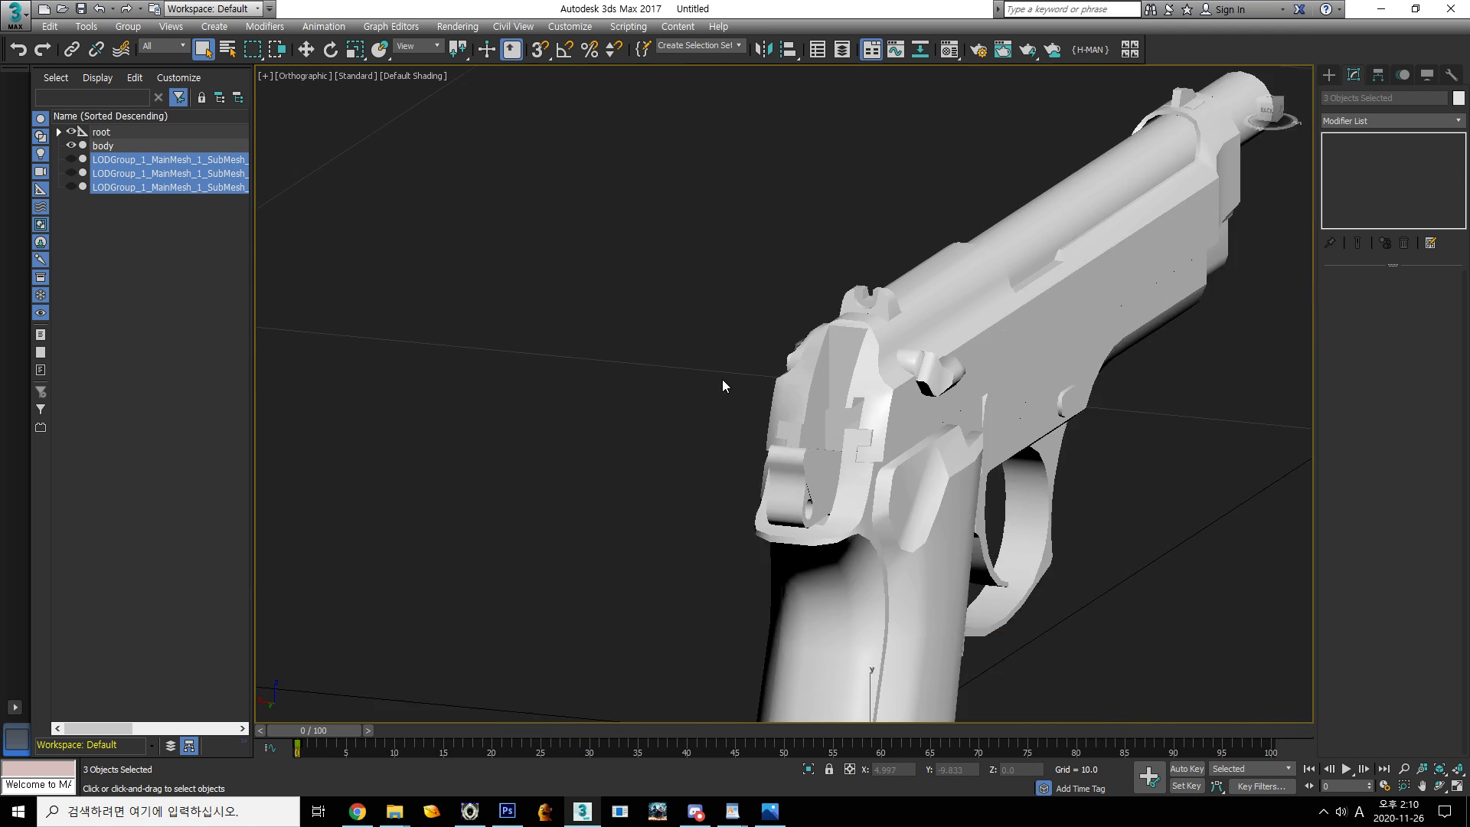
Toggle the visibility of the LODGroup submeshes repeatedly while zoomed in to compare their details with body
alt+middle_drag(942, 470, 692, 358)
scroll(937, 427, up, 4)
scroll(934, 419, up, 3)
scroll(661, 427, down, 4)
click(71, 164)
click(77, 144)
click(75, 144)
click(71, 160)
scroll(578, 353, up, 7)
click(70, 159)
click(71, 158)
click(71, 157)
click(71, 158)
click(70, 158)
click(71, 157)
Compare the overall outlines of both pistols from the side by toggling the three LODGroup submeshes on and off
scroll(660, 340, down, 3)
middle_drag(818, 466, 618, 393)
click(70, 159)
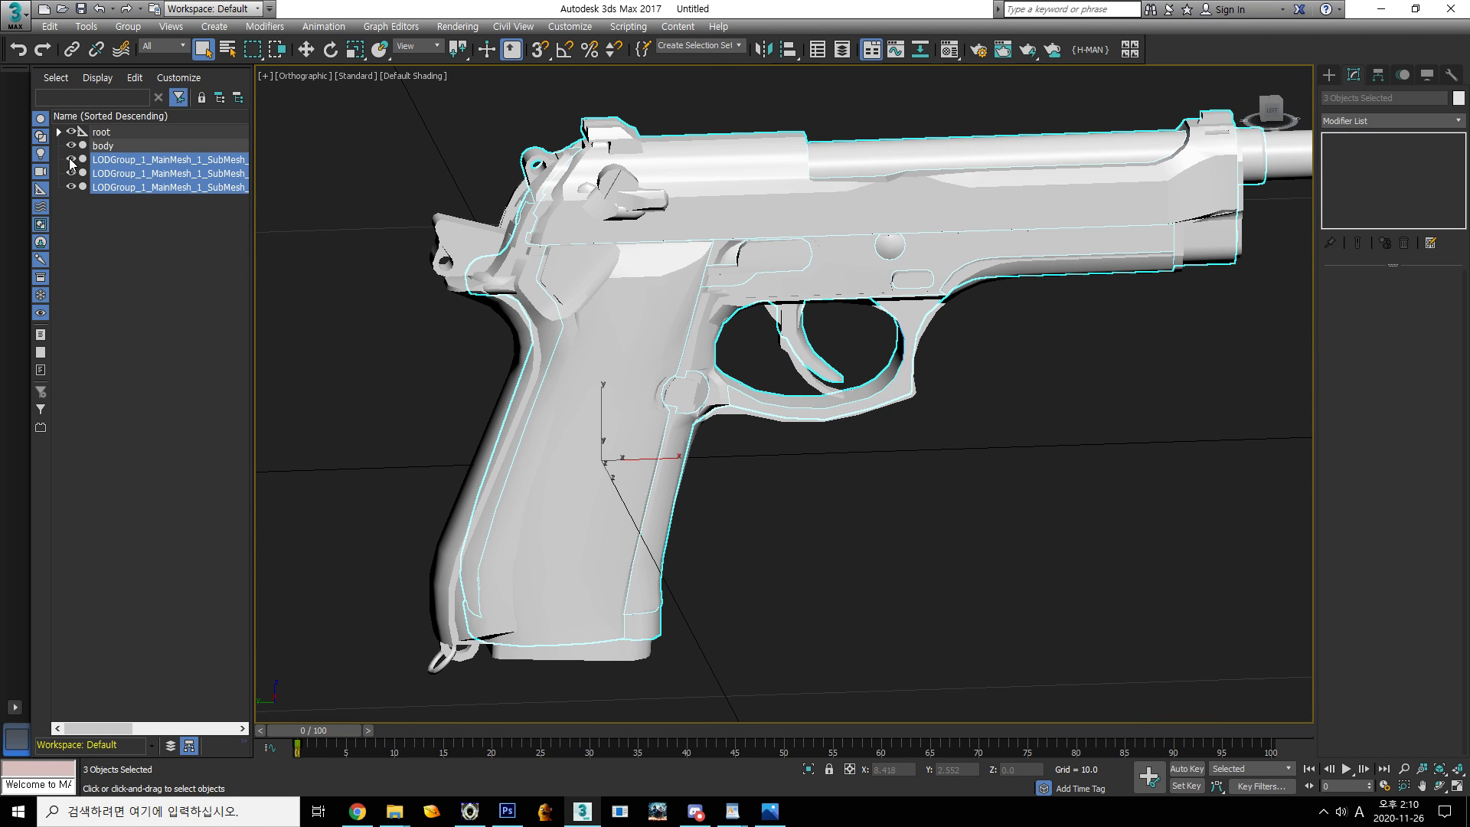
click(70, 159)
click(70, 159)
click(70, 159)
click(71, 159)
click(70, 159)
click(71, 159)
click(70, 159)
click(71, 160)
alt+middle_drag(913, 358, 861, 360)
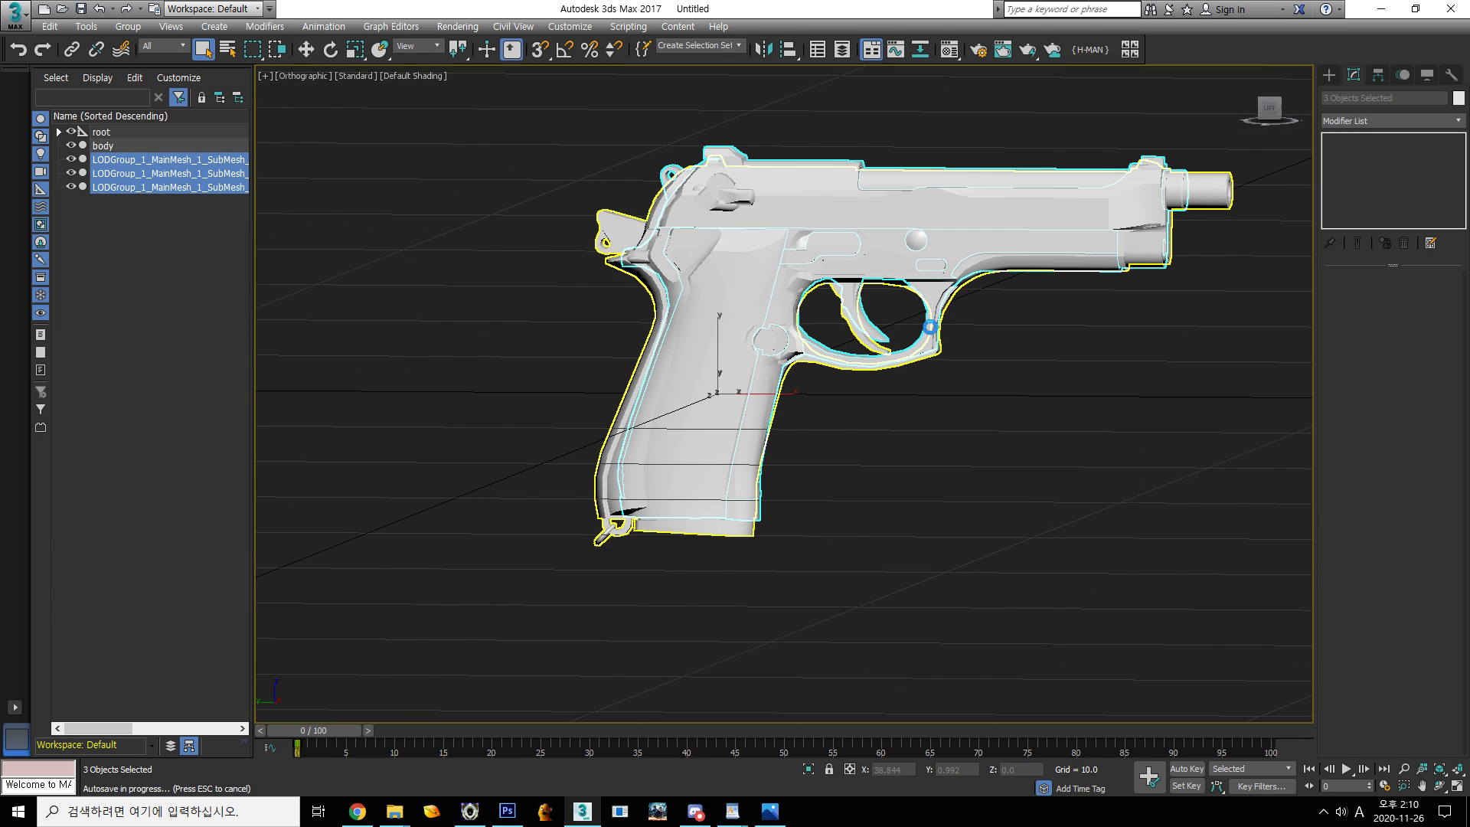
Scale body up uniformly to about 104.8 percent
click(919, 360)
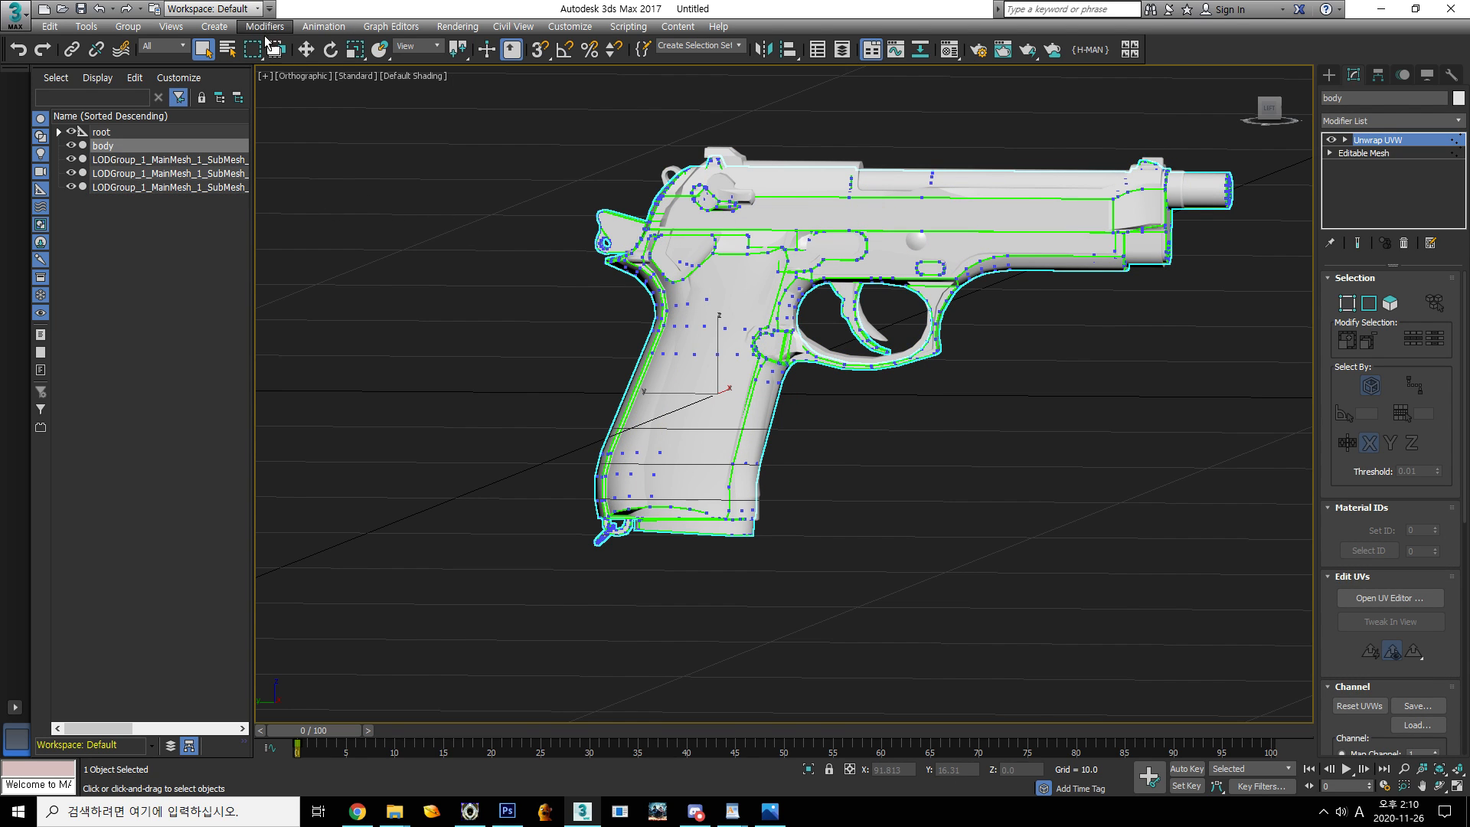
click(354, 49)
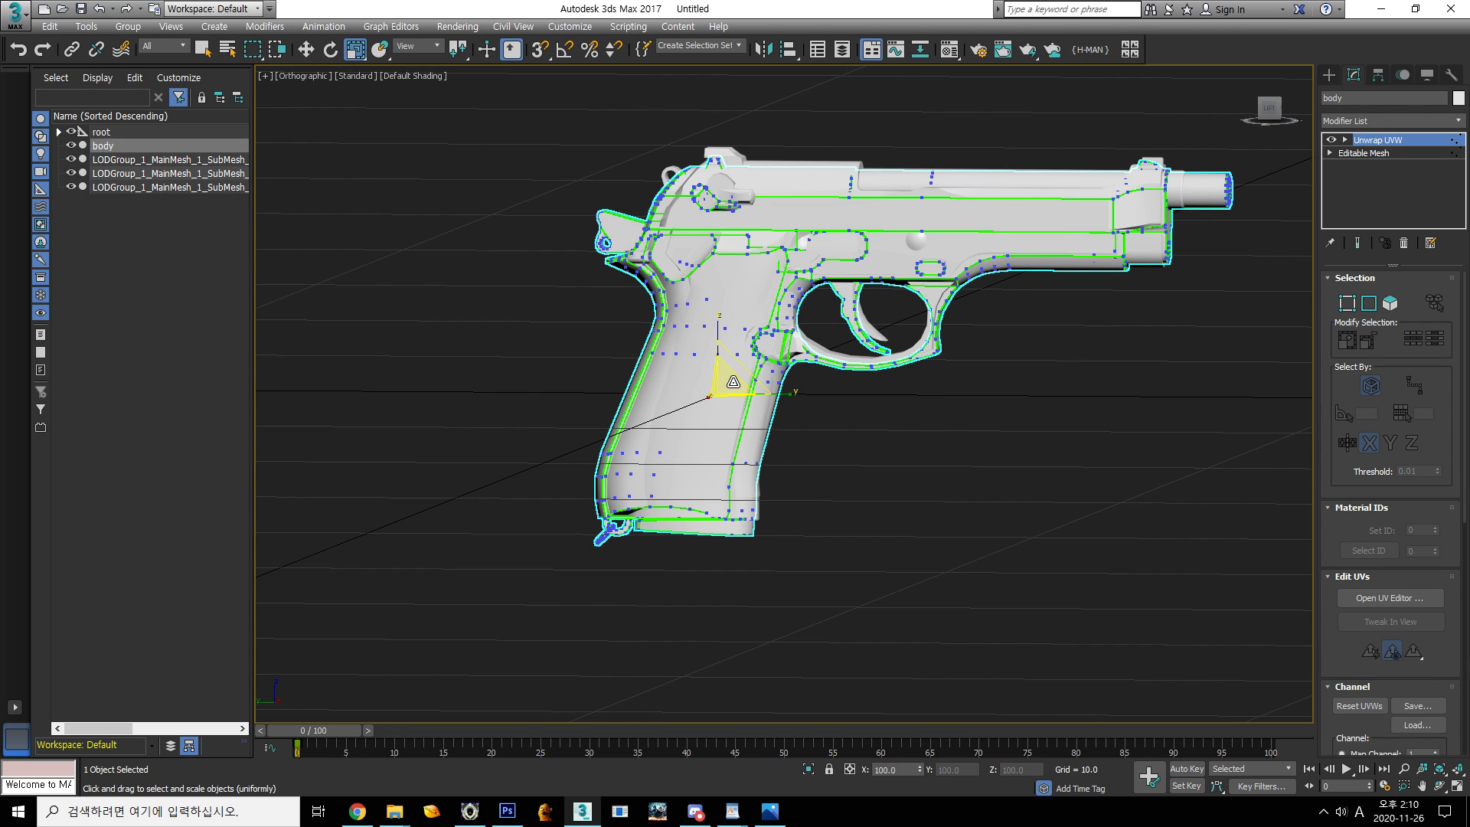
drag(733, 383, 751, 379)
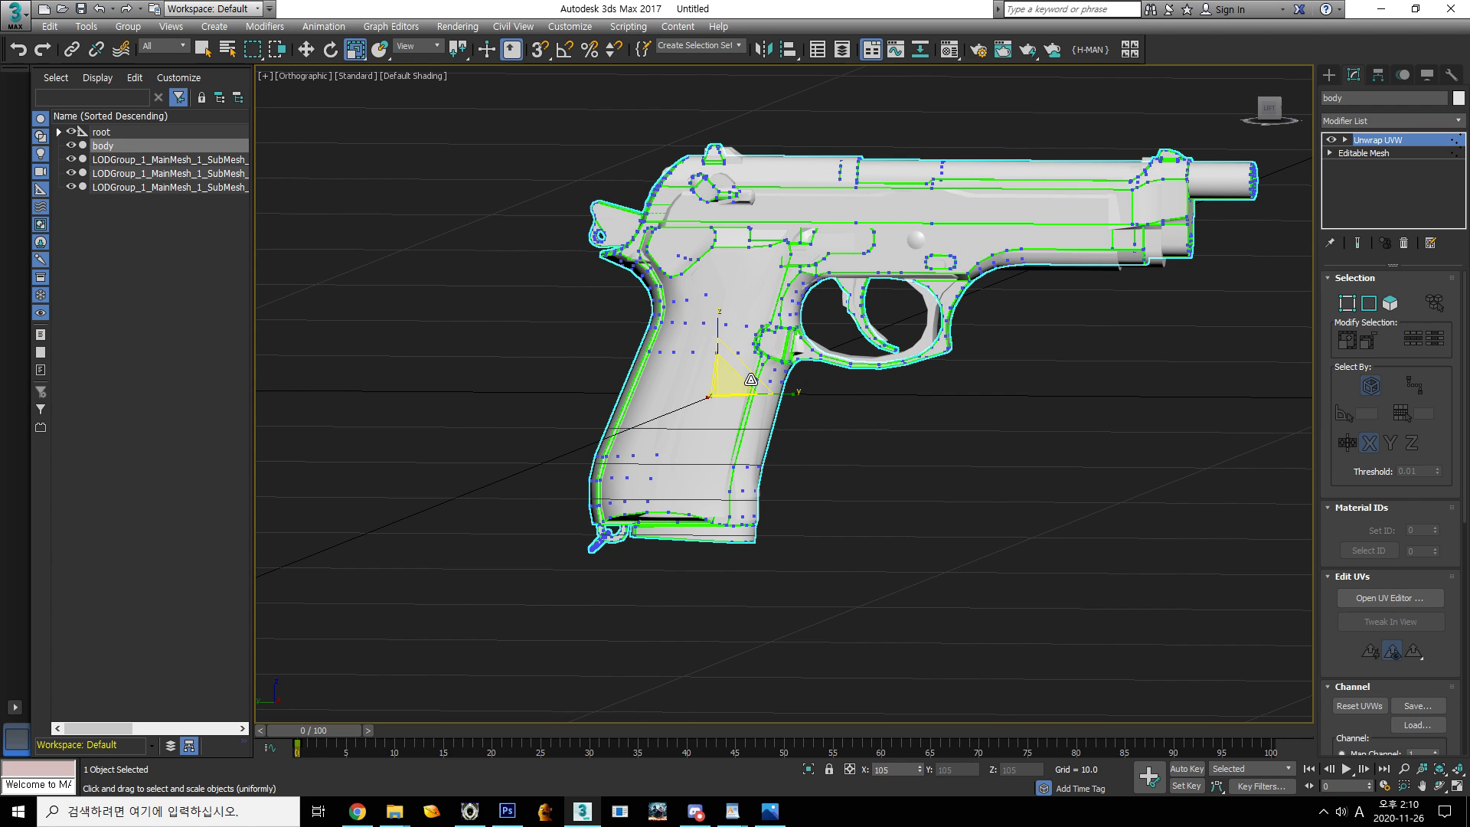
drag(751, 379, 750, 379)
mouse_move(866, 430)
alt+middle_down()
mouse_move(908, 459)
mouse_move(873, 448)
alt+middle_up()
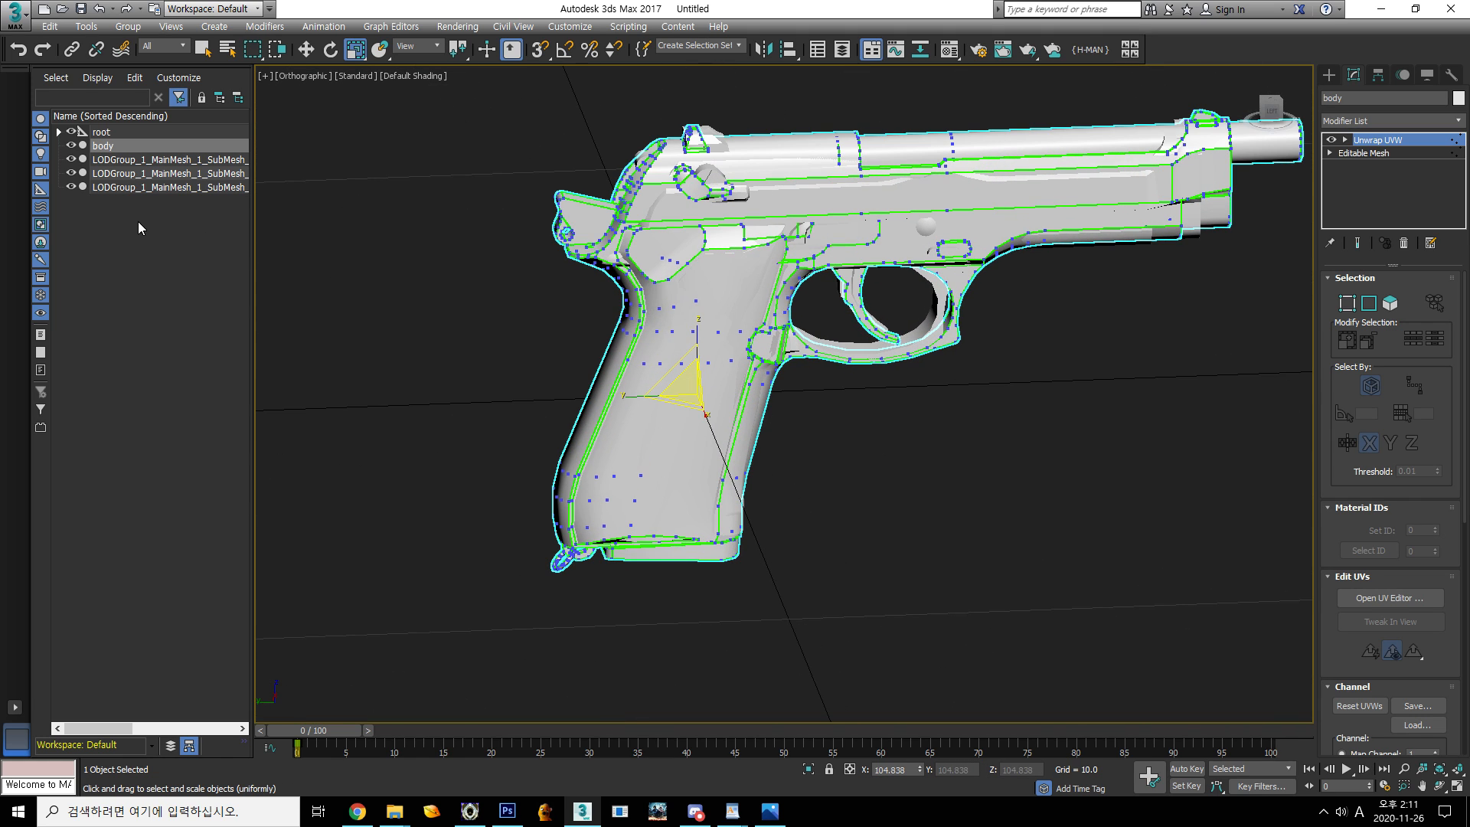
Toggle the first LODGroup submesh on and off to check the scaled body against it, and leave it hidden
click(73, 159)
click(74, 159)
click(74, 159)
click(73, 159)
click(74, 159)
click(74, 159)
click(74, 159)
click(73, 159)
click(73, 159)
click(73, 159)
click(73, 160)
Delete the Unwrap UVW modifier from body and go to its Editable Mesh level
alt+middle_drag(861, 349, 903, 403)
click(1393, 193)
key(1)
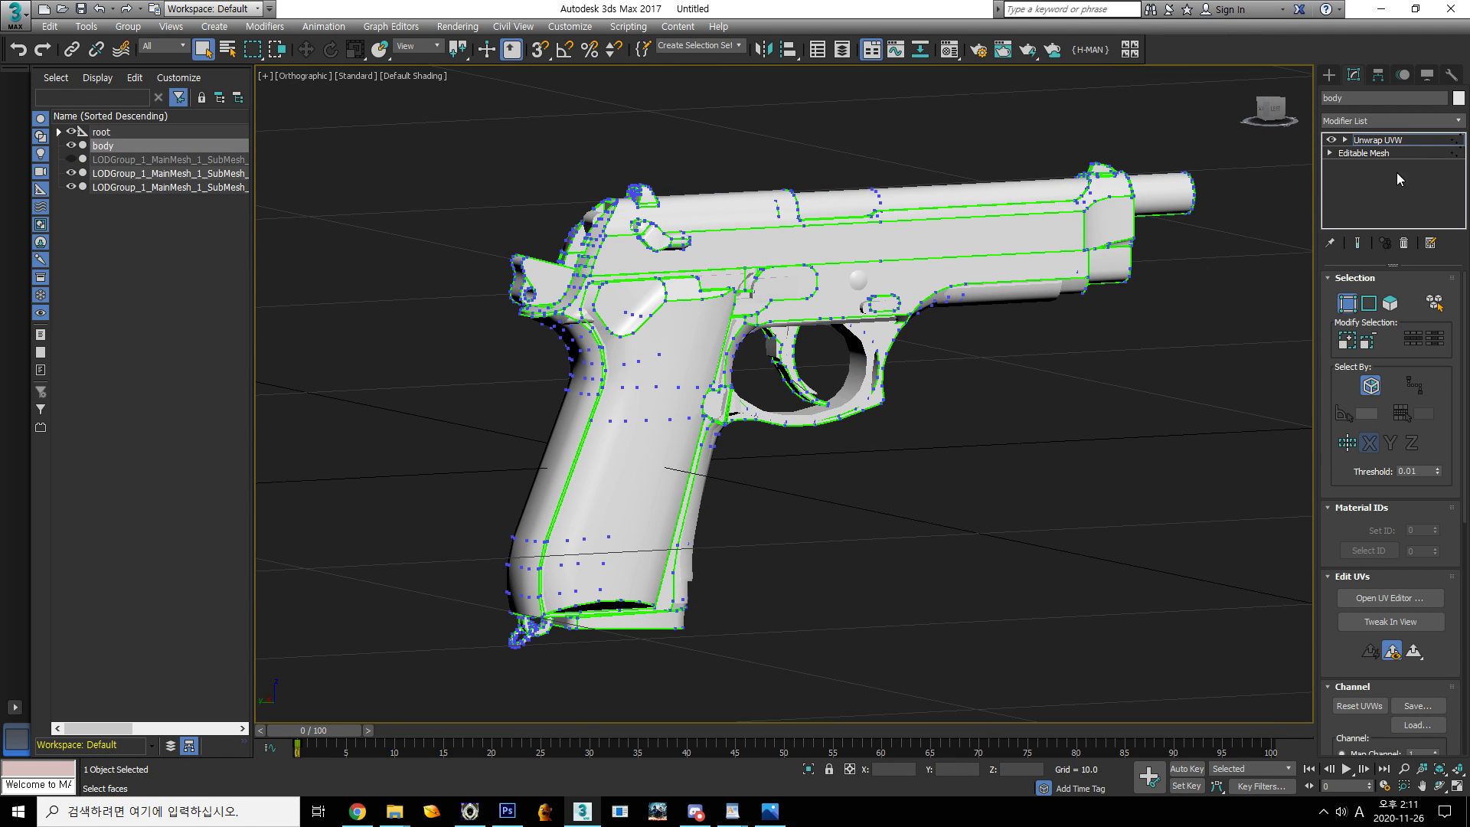
click(1404, 243)
alt+middle_drag(1235, 290, 938, 394)
click(1375, 143)
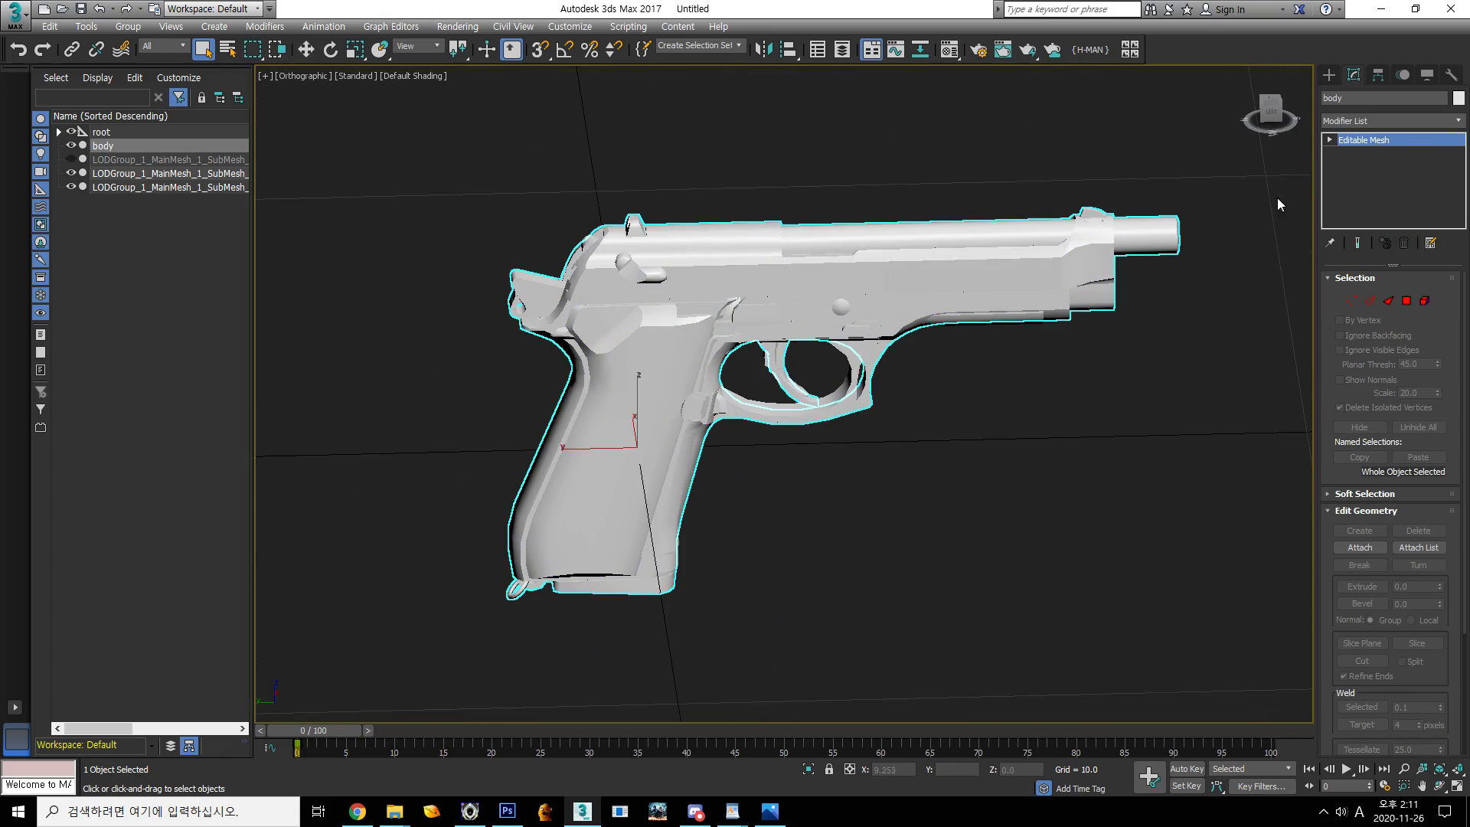
Select the hammer's faces on body at the Element level and hide them
alt+middle_drag(766, 321, 557, 342)
scroll(558, 341, up, 4)
scroll(621, 351, down, 2)
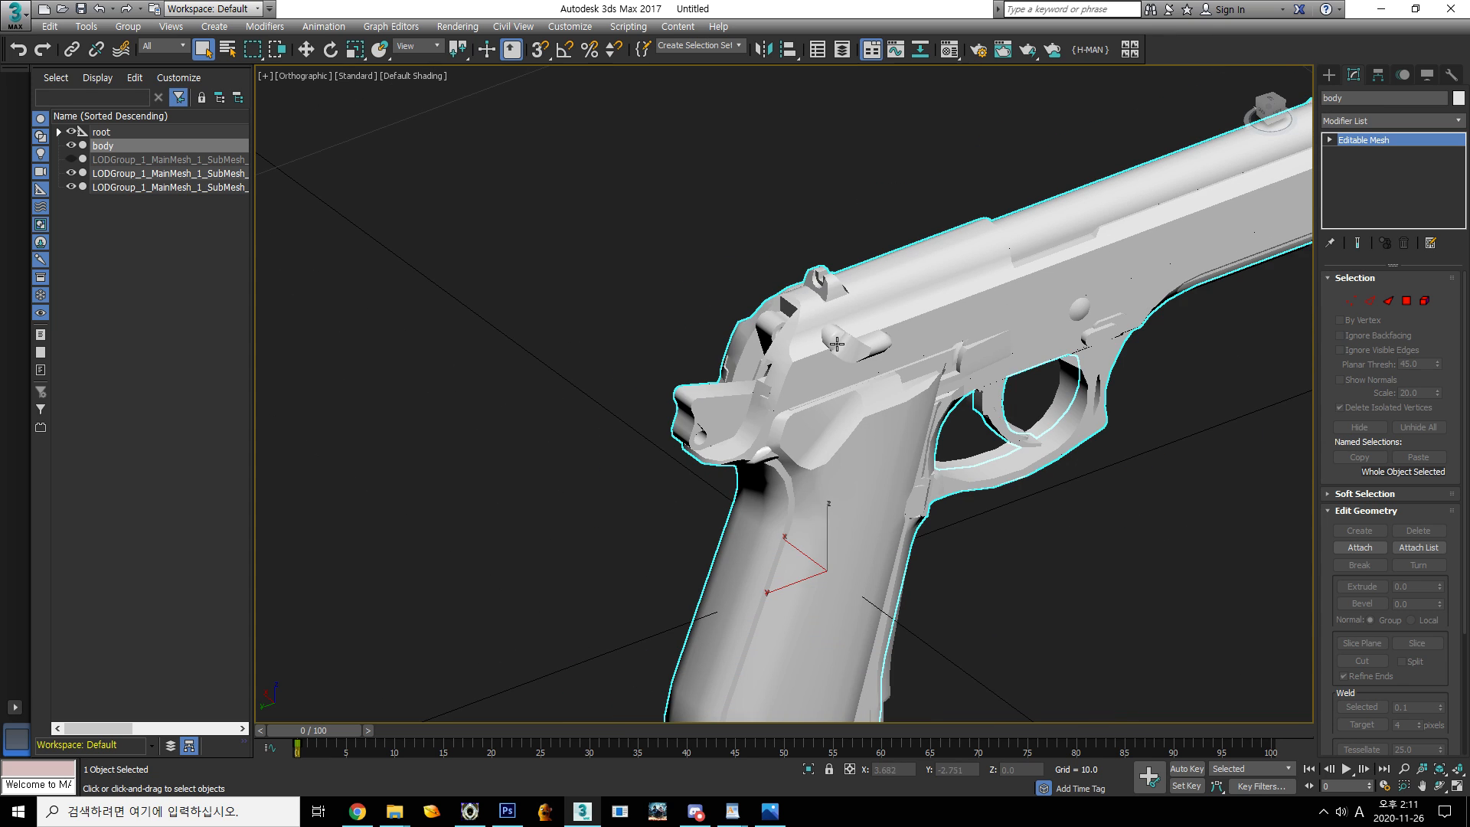
click(1424, 301)
click(703, 433)
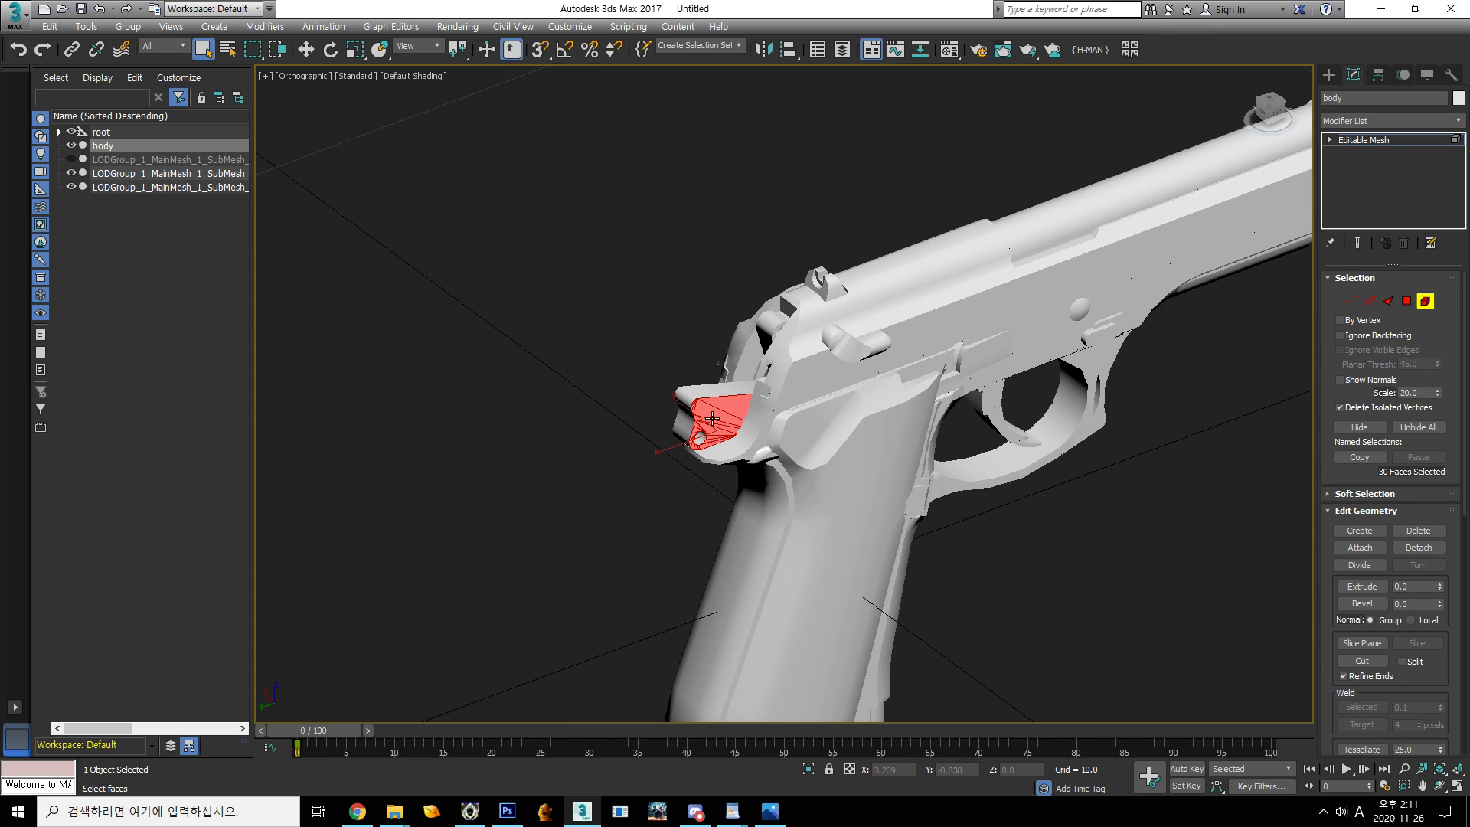
alt+middle_drag(771, 442, 1046, 421)
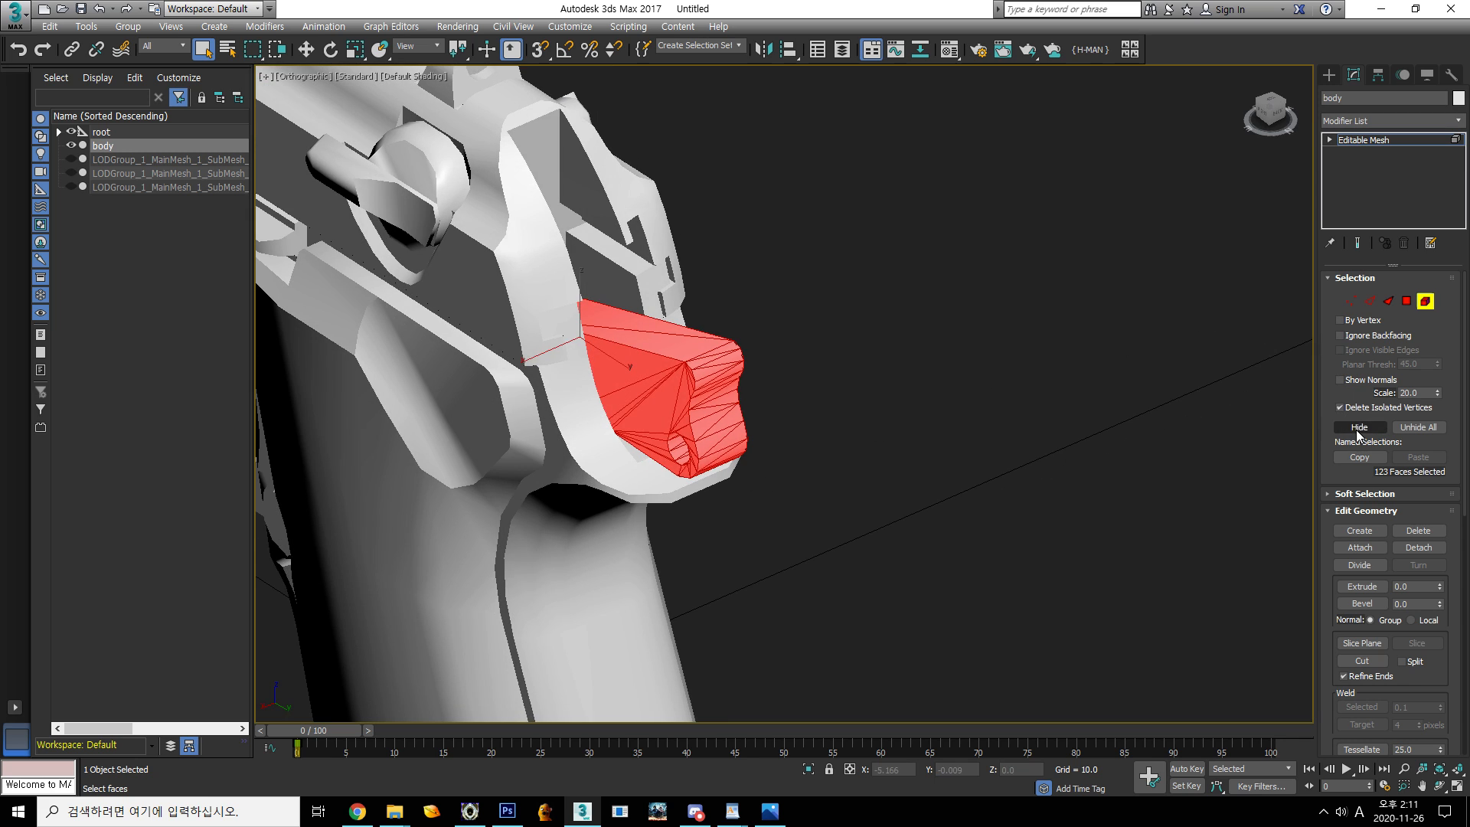
click(1359, 427)
Hide the next elements inside the hammer slot, including the upright inner plate
alt+middle_drag(853, 384, 827, 348)
click(837, 345)
alt+middle_drag(907, 370, 888, 406)
click(1359, 428)
click(567, 178)
ctrl+click(627, 220)
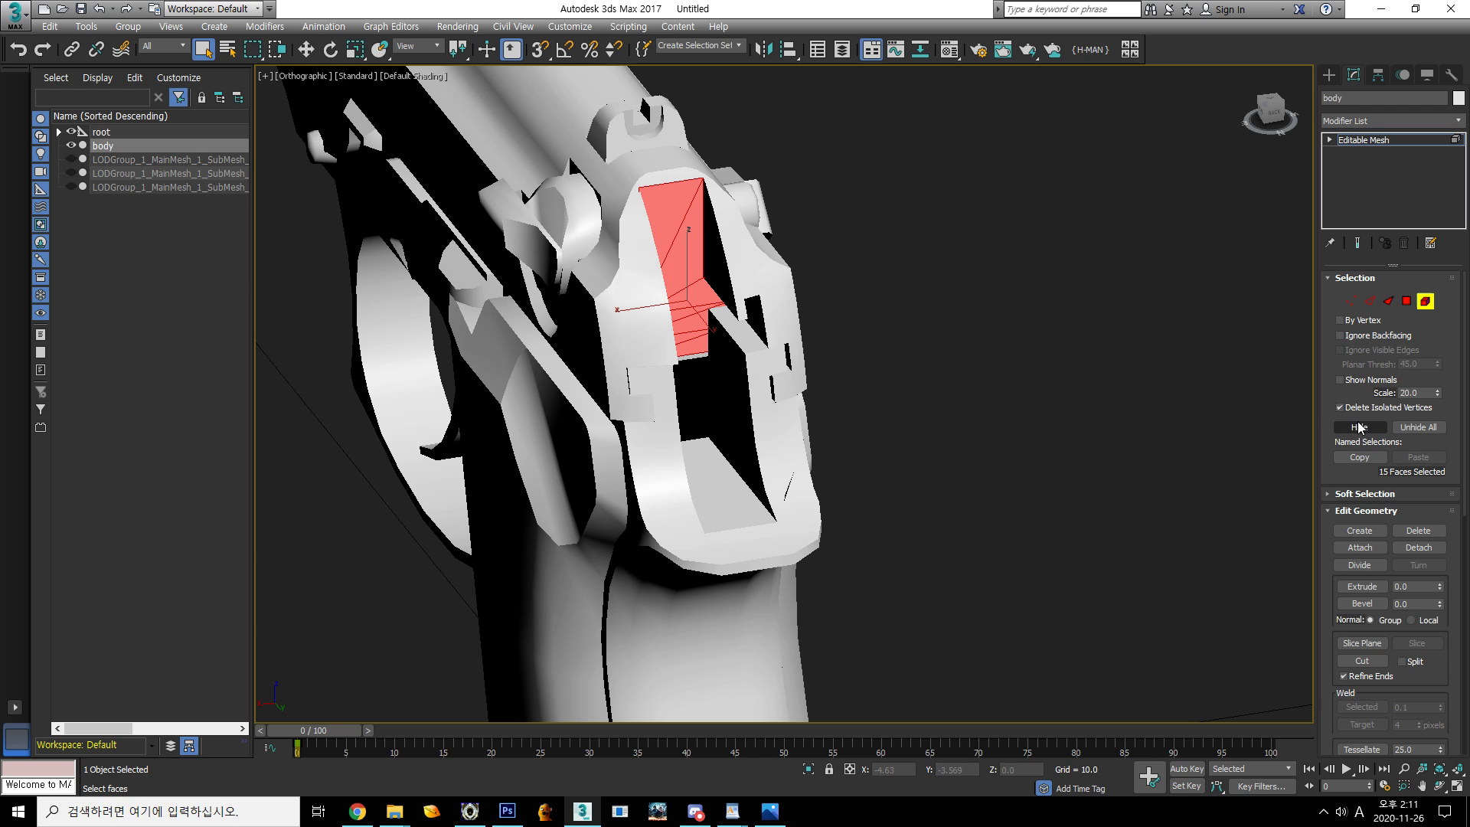
click(1359, 427)
Hide the remaining inner element and the floor plate at the bottom of the hammer slot
alt+middle_drag(766, 344, 632, 360)
click(588, 385)
click(1359, 427)
click(602, 488)
alt+middle_drag(645, 487, 643, 501)
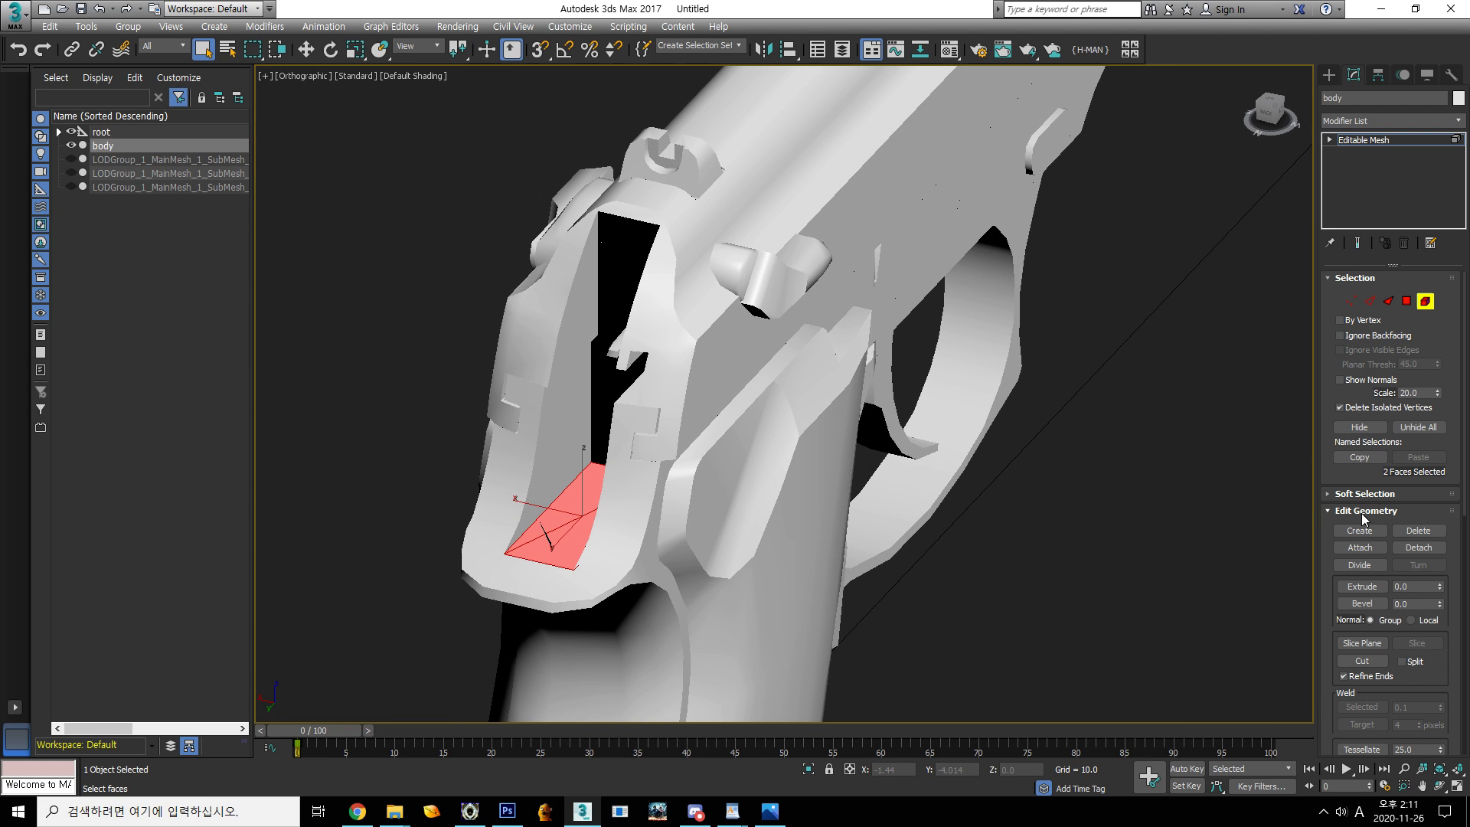
click(1362, 429)
Isolate the hammer and slot elements by selecting and hiding the rest of the pistol, with the previously hidden elements shown
scroll(611, 387, down, 9)
drag(459, 241, 842, 566)
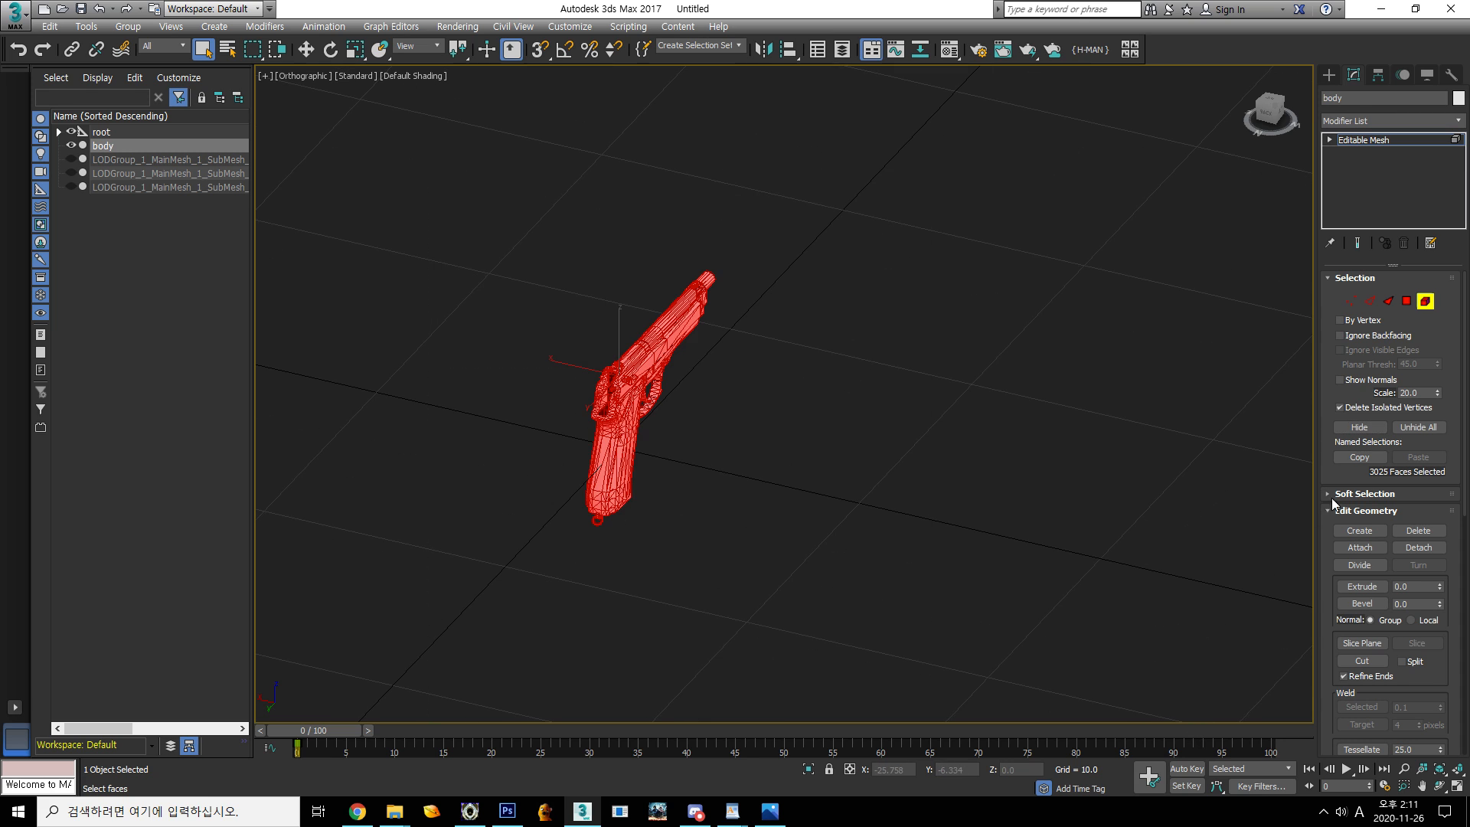
alt+middle_drag(701, 441, 820, 412)
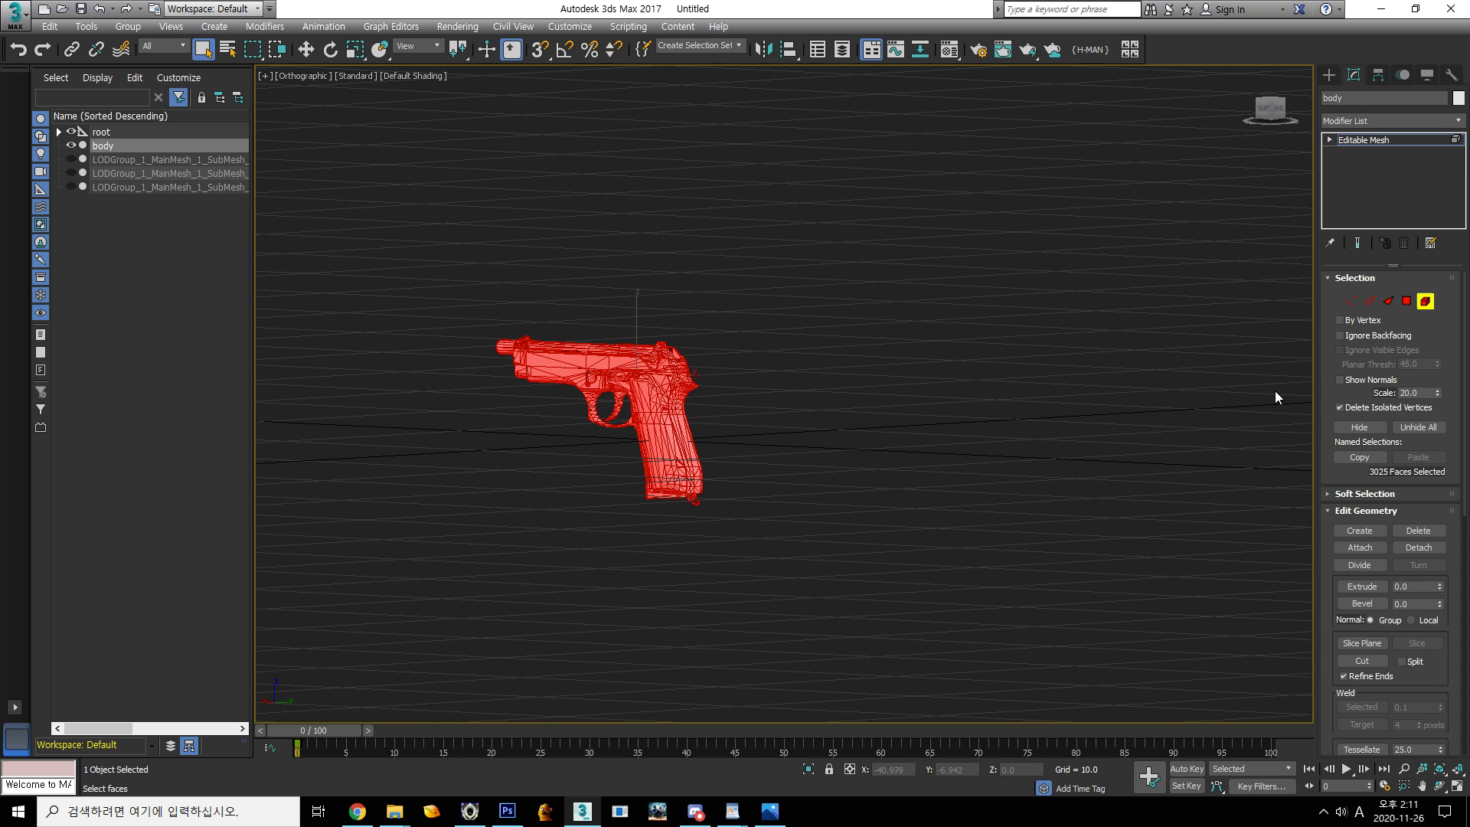
click(1361, 433)
scroll(689, 395, up, 11)
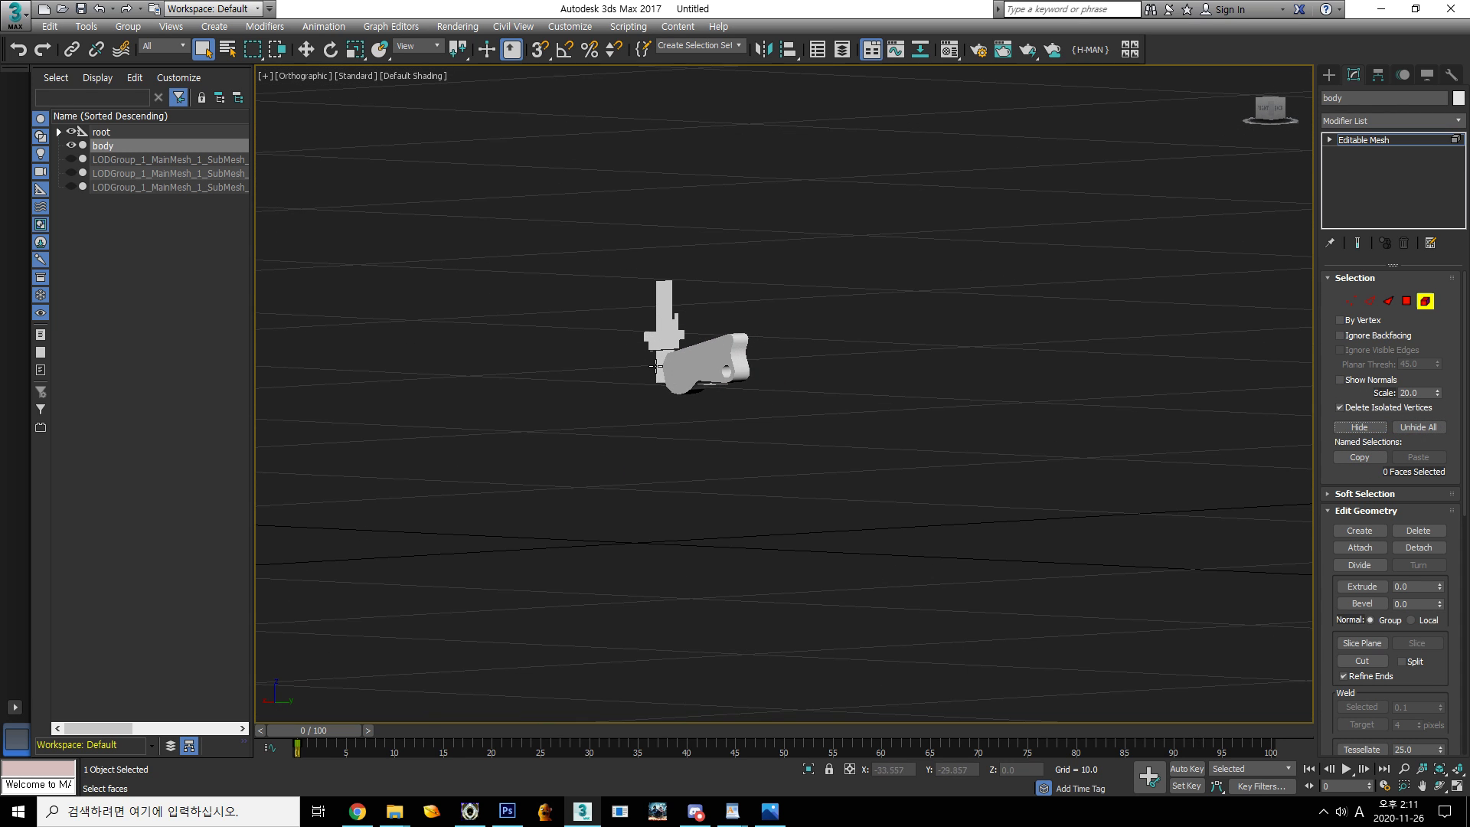
Select the upright slot elements in front of the hammer and hide them, leaving only the hammer shown
alt+middle_drag(693, 398, 727, 391)
click(735, 350)
ctrl+click(713, 391)
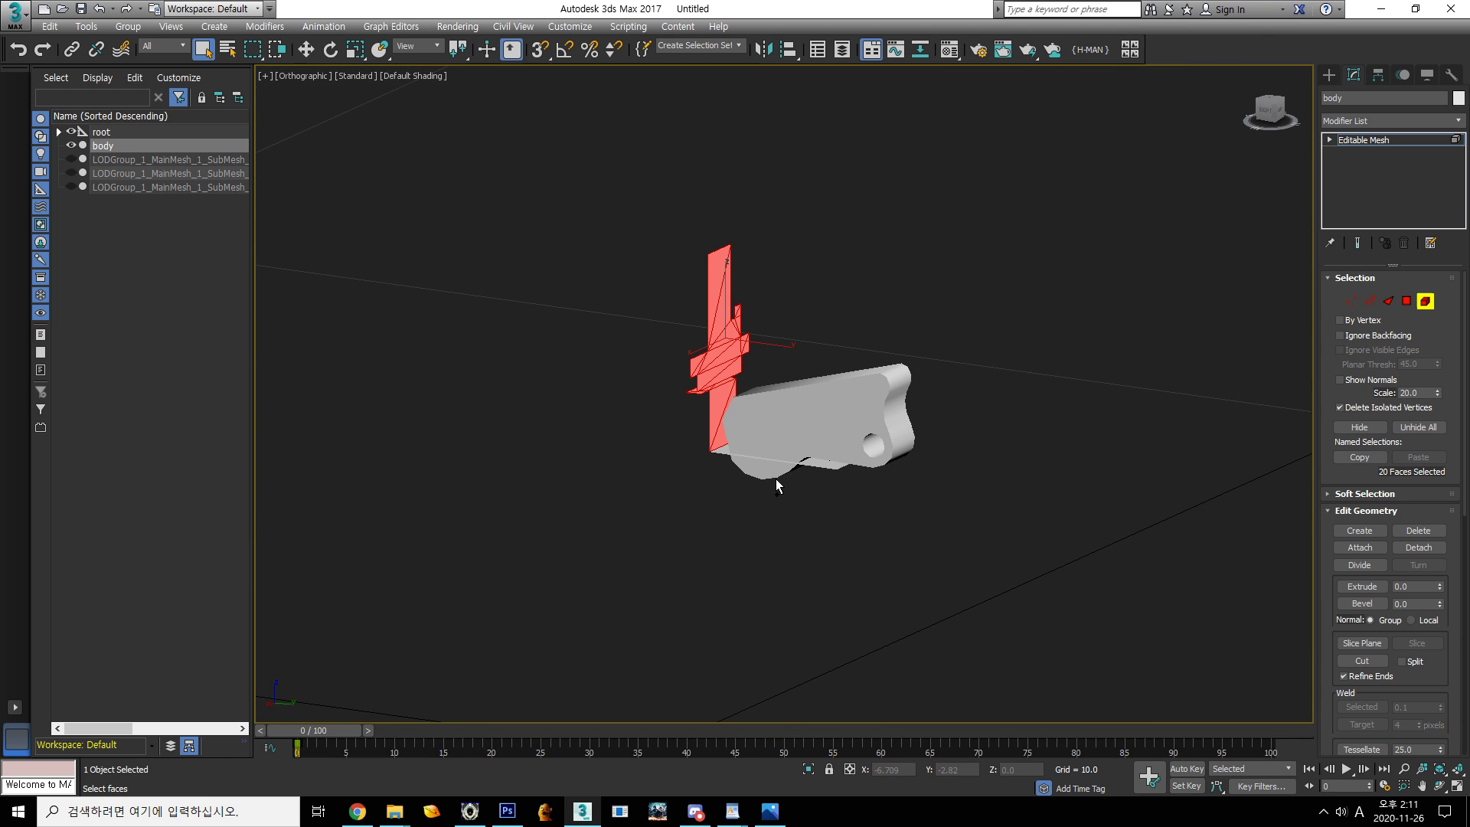
alt+middle_drag(857, 508, 1170, 536)
click(1360, 427)
Select all vertices of the isolated hammer and view it straight from the left
alt+middle_drag(728, 436, 855, 444)
click(1352, 301)
drag(748, 342, 692, 503)
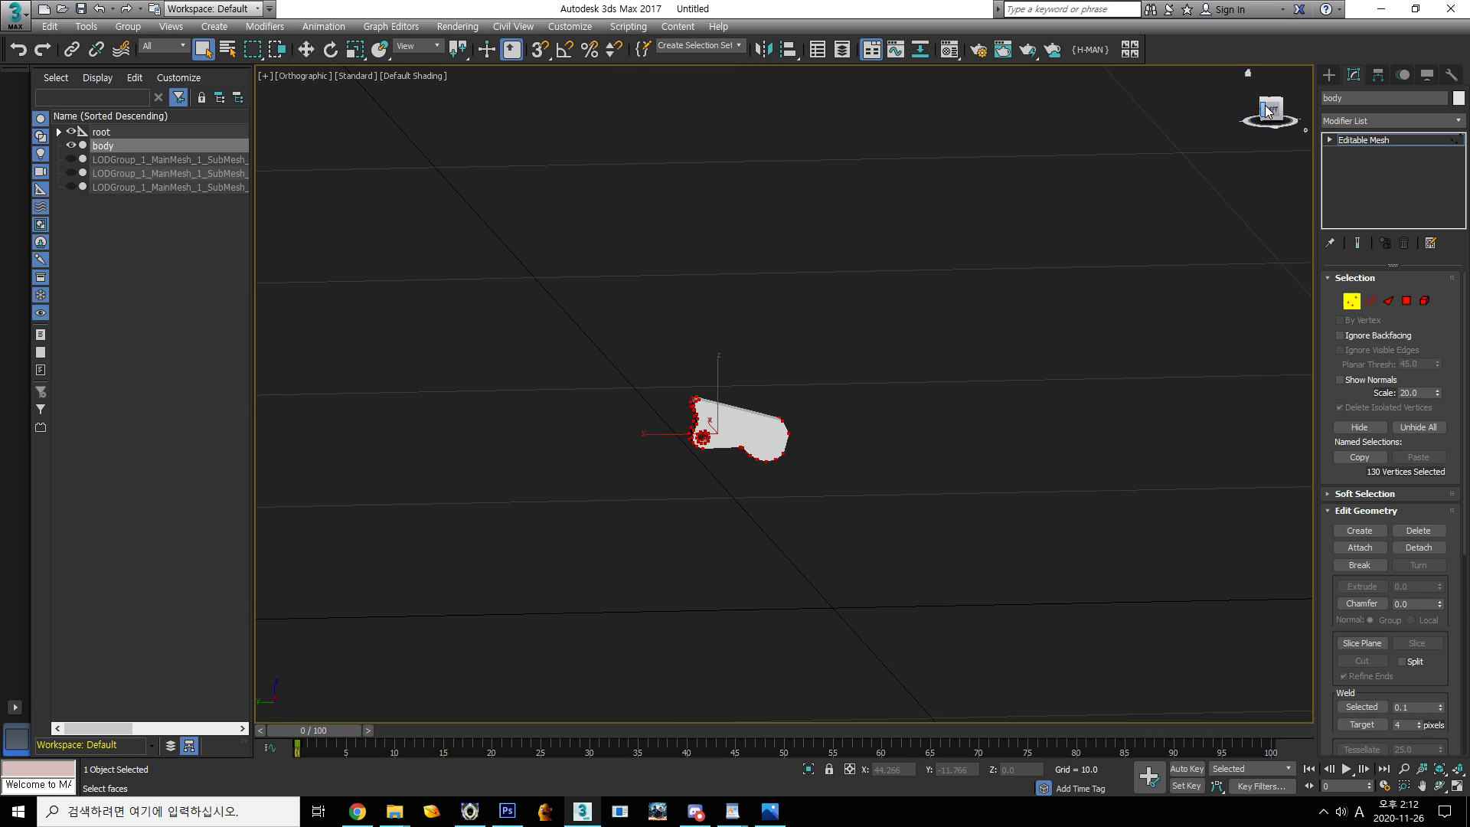
click(1279, 115)
click(1275, 107)
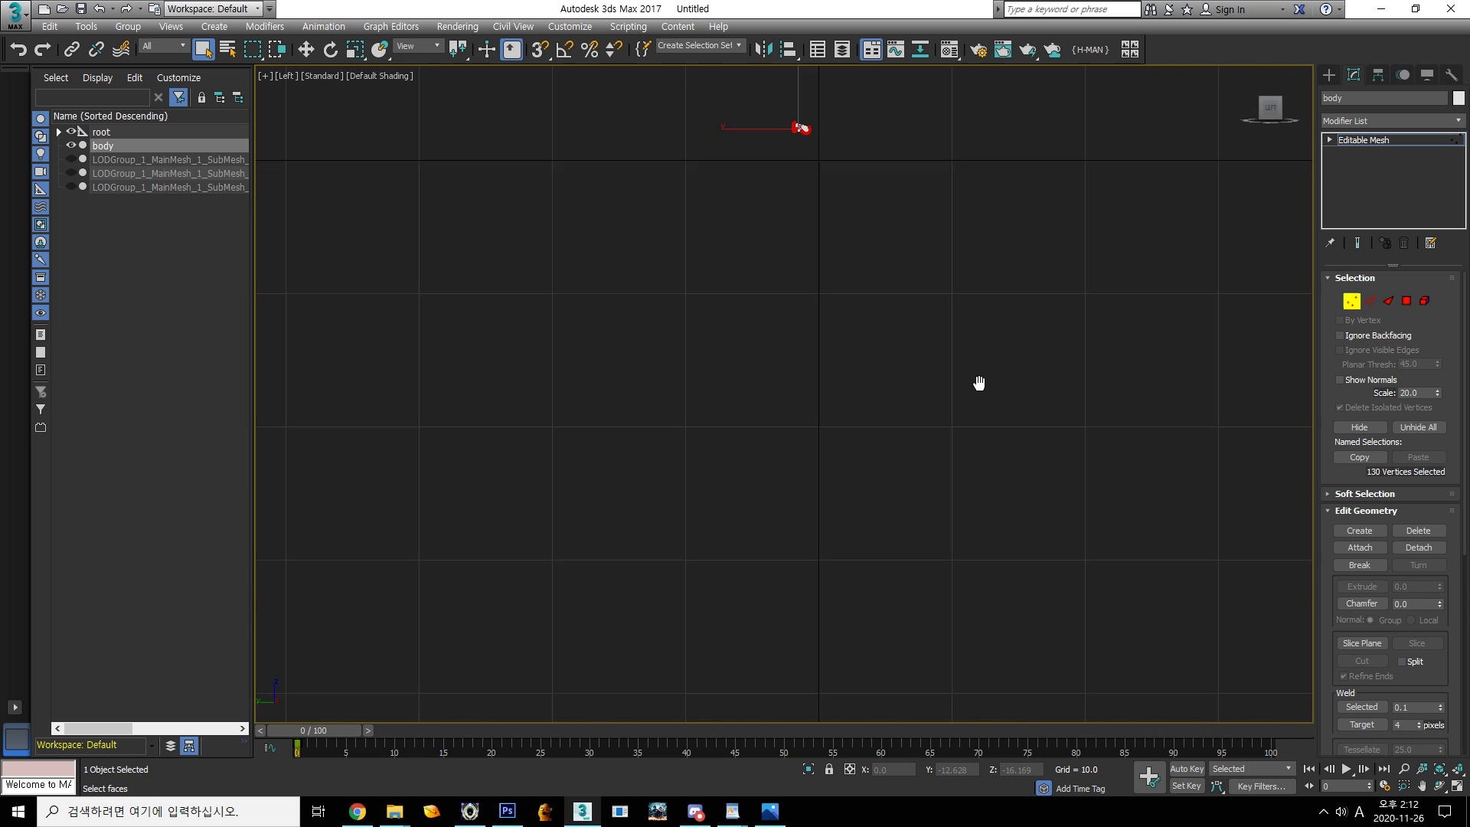
middle_drag(419, 384, 570, 442)
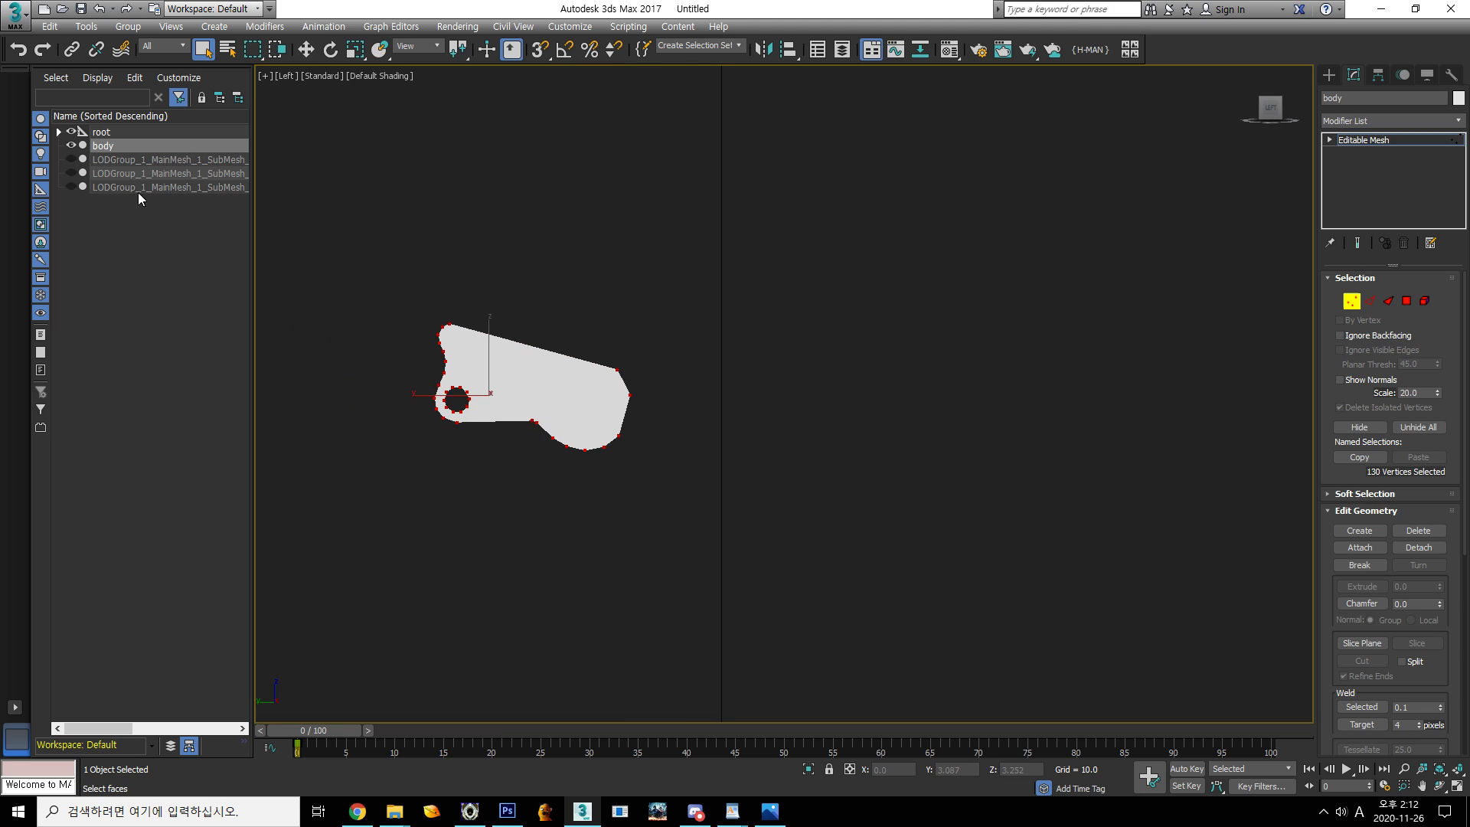
Clone the body object as a copy named "ref"
right_click(171, 158)
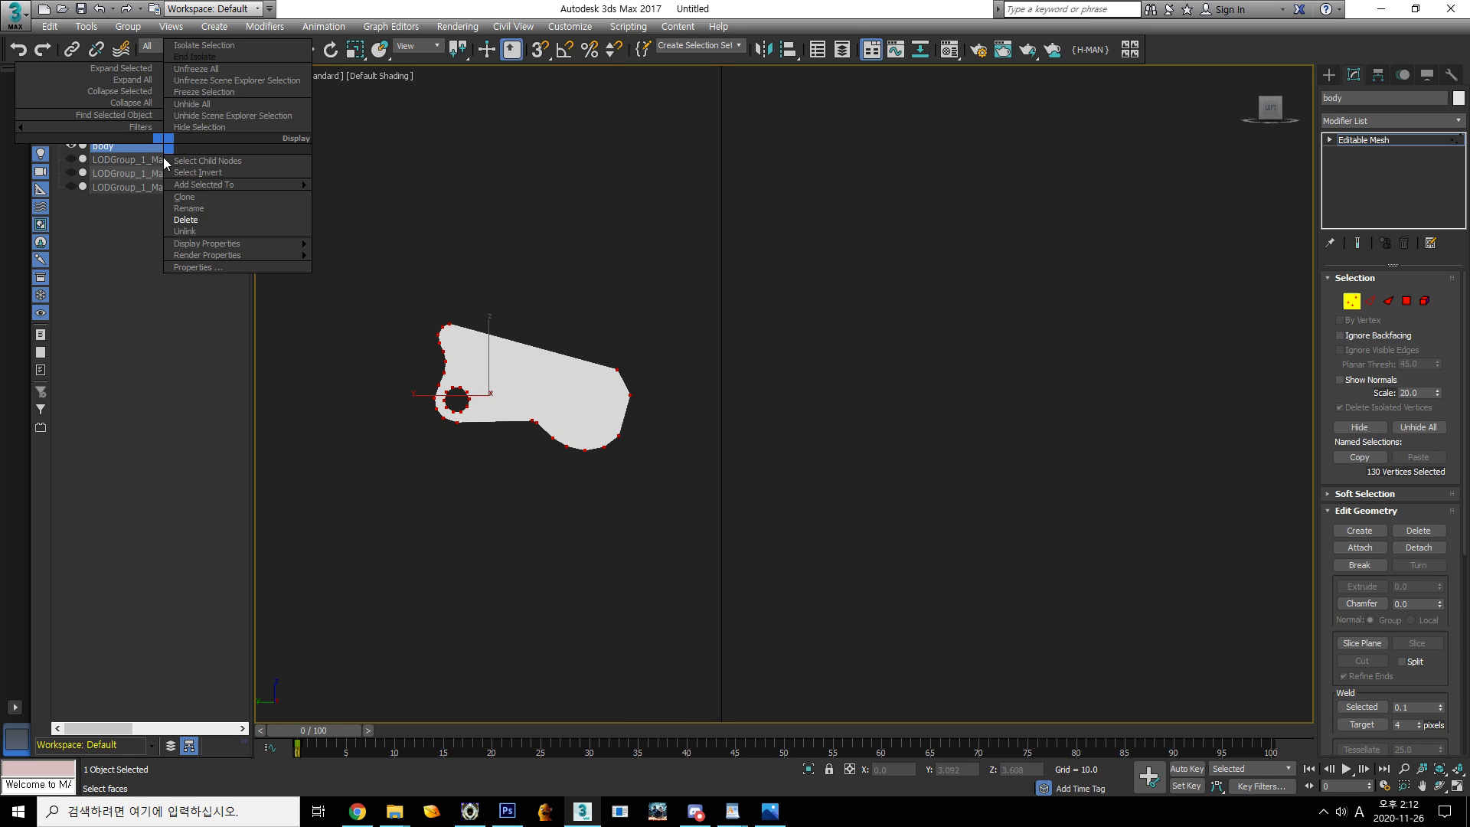
click(188, 204)
click(675, 366)
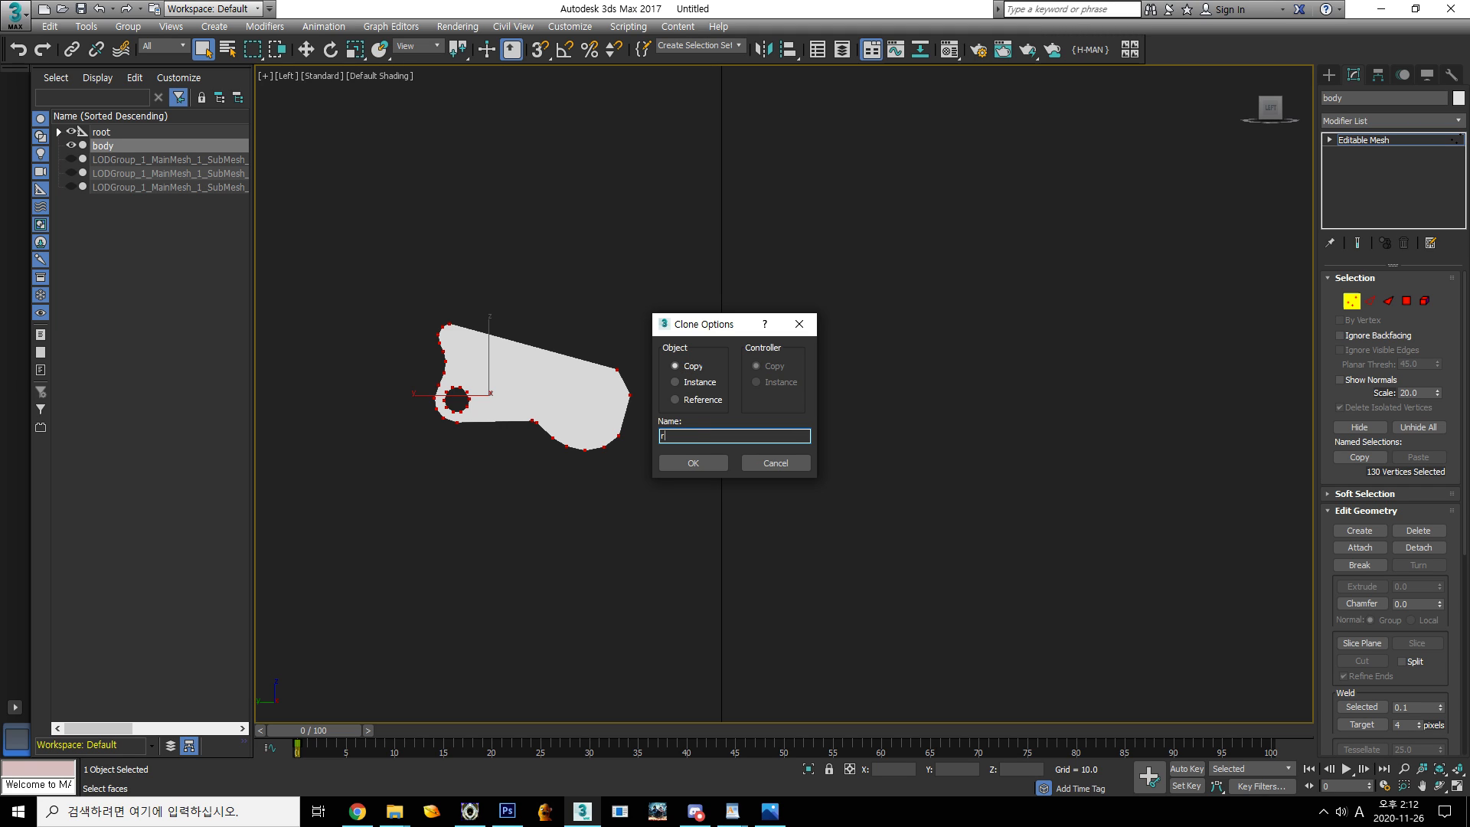
text(ref)
key(Return)
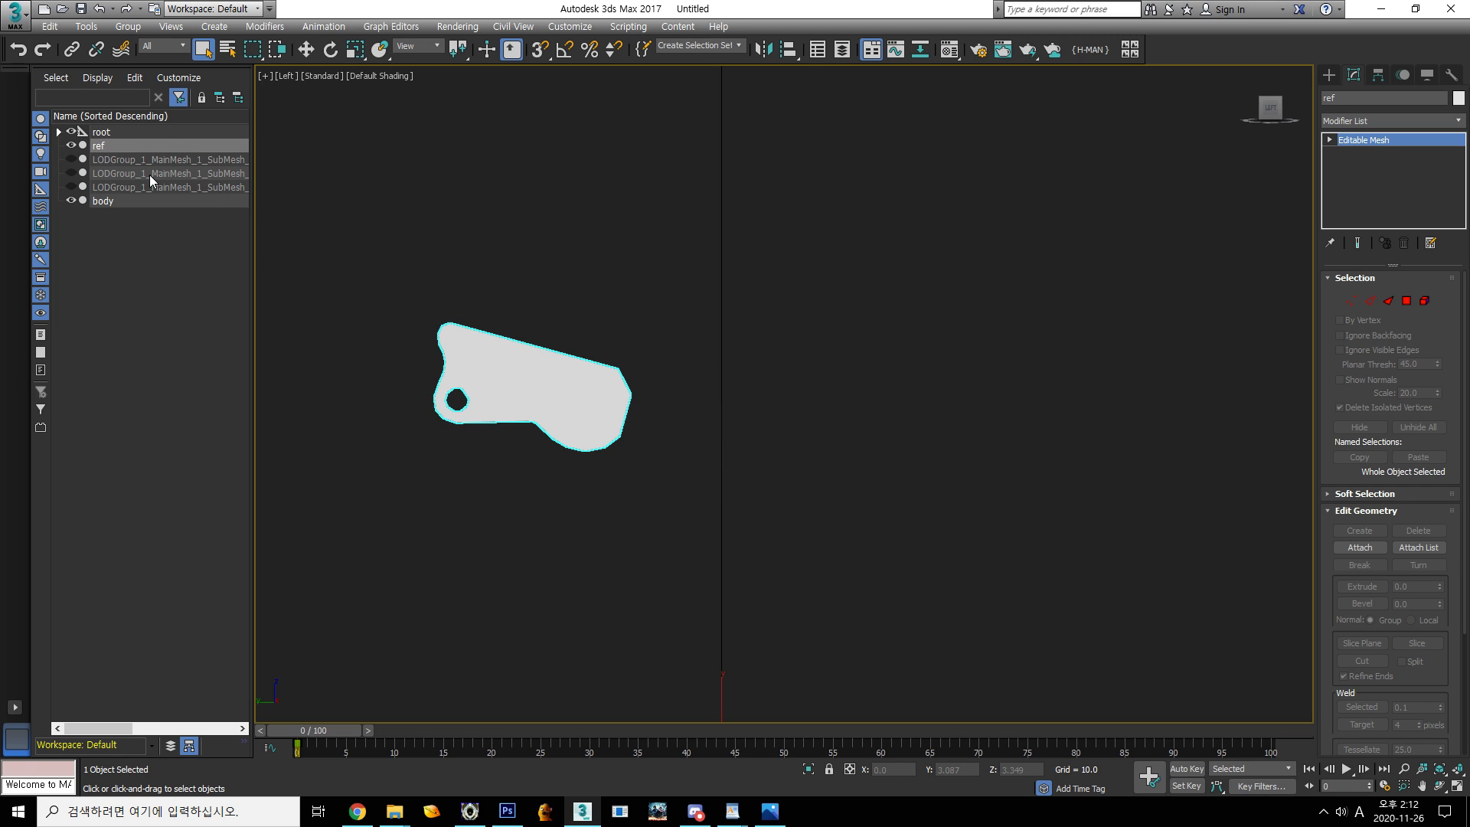
Toggle the visibility of the body object and its ref copy to compare the two
click(71, 197)
click(71, 198)
click(69, 143)
click(68, 143)
middle_drag(683, 400, 756, 427)
click(104, 134)
click(114, 144)
middle_drag(699, 353, 804, 372)
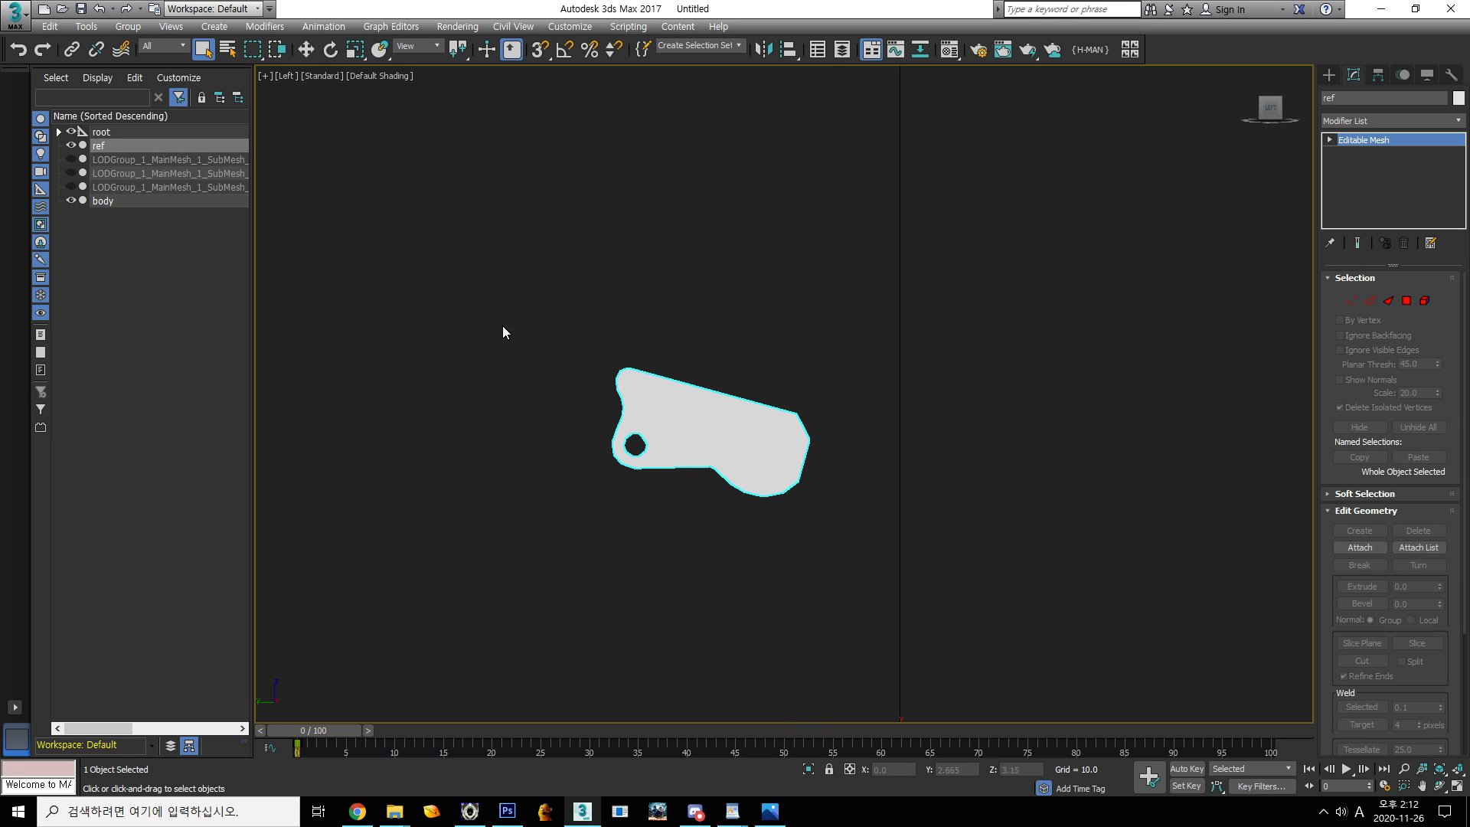
click(72, 200)
click(72, 200)
click(72, 200)
click(72, 200)
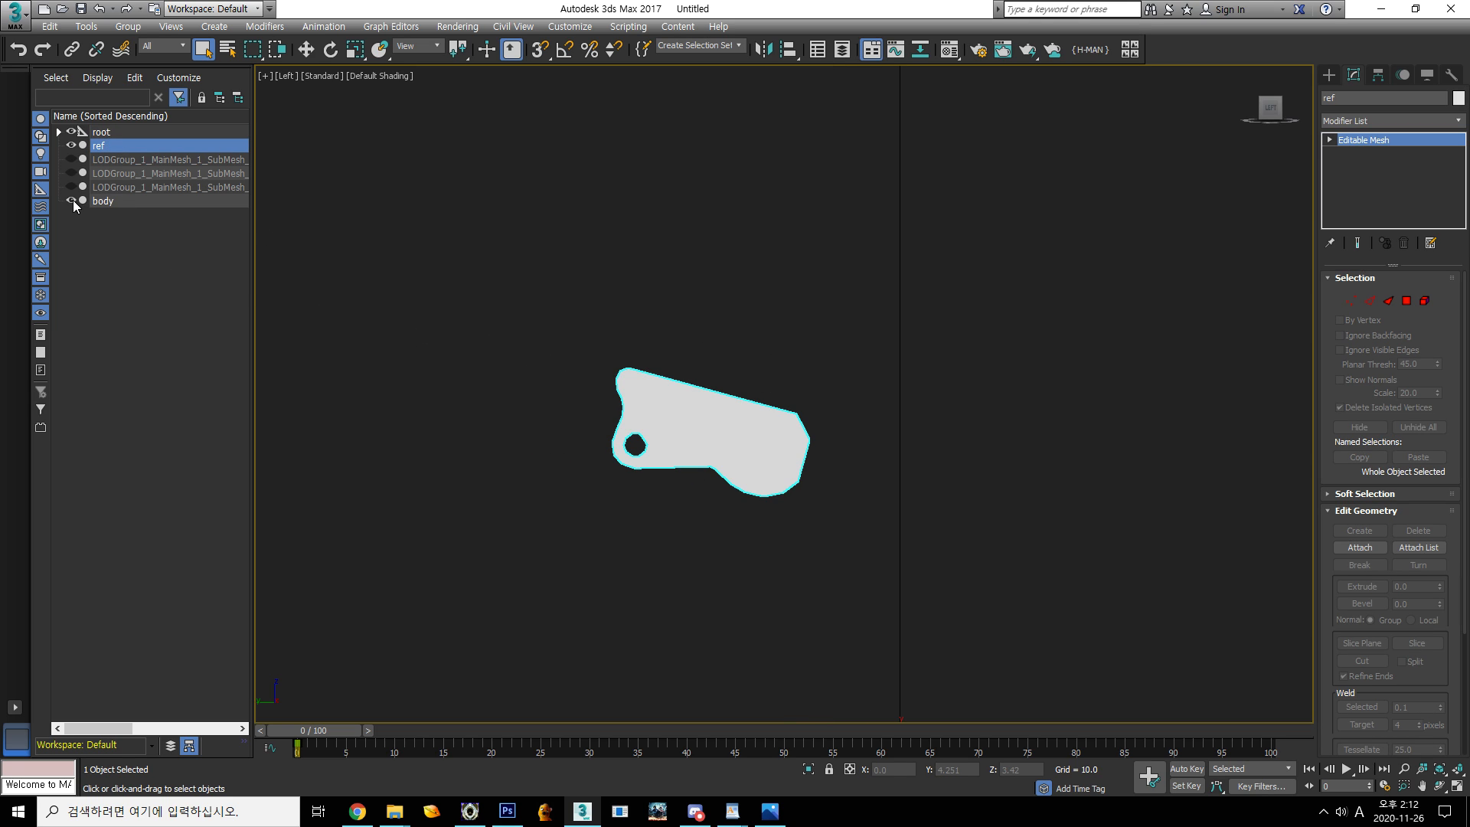
Select the body object and unhide all of its hidden pistol elements
click(105, 198)
middle_drag(798, 257, 847, 268)
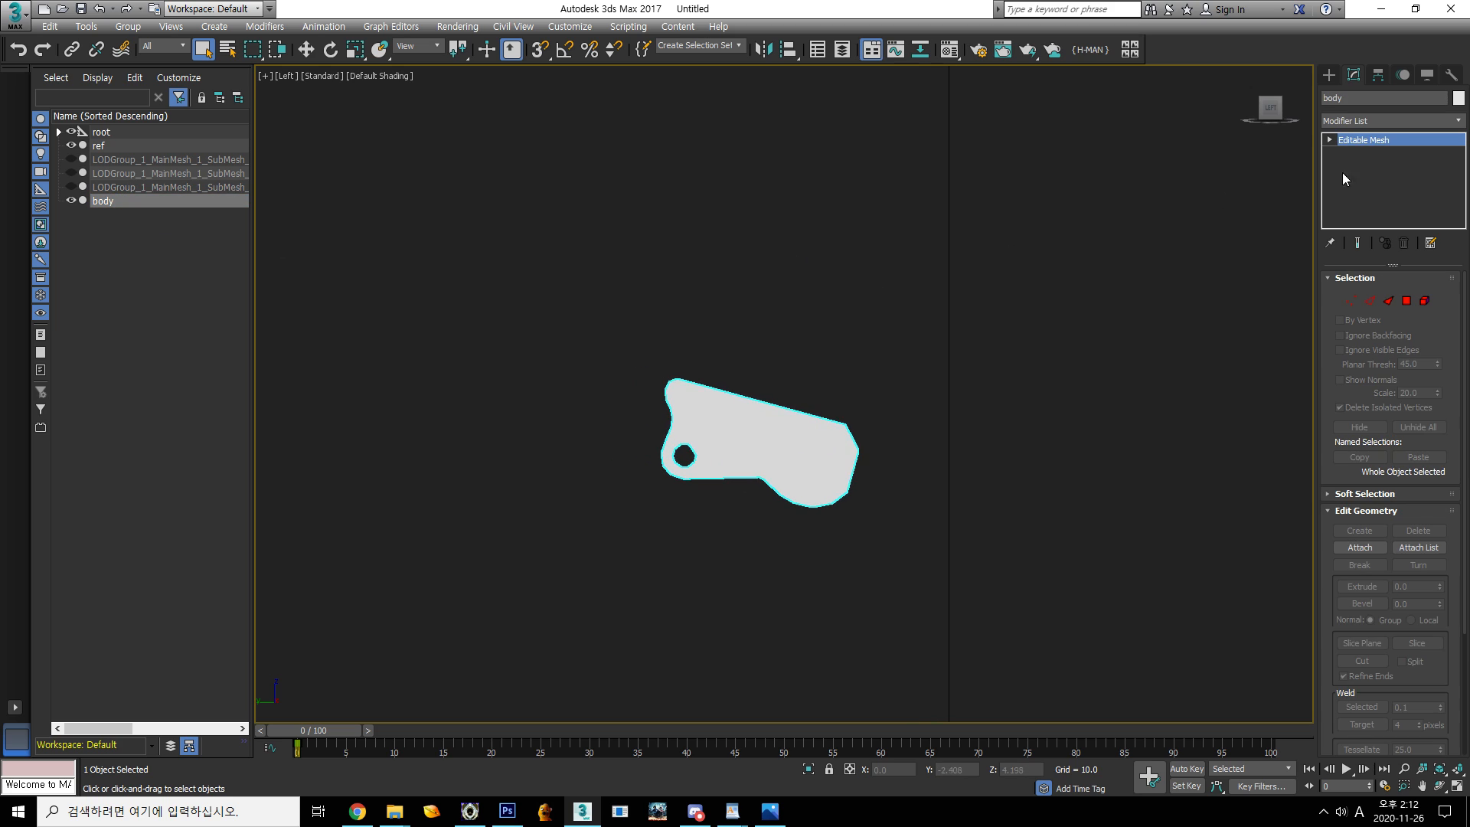
click(1352, 301)
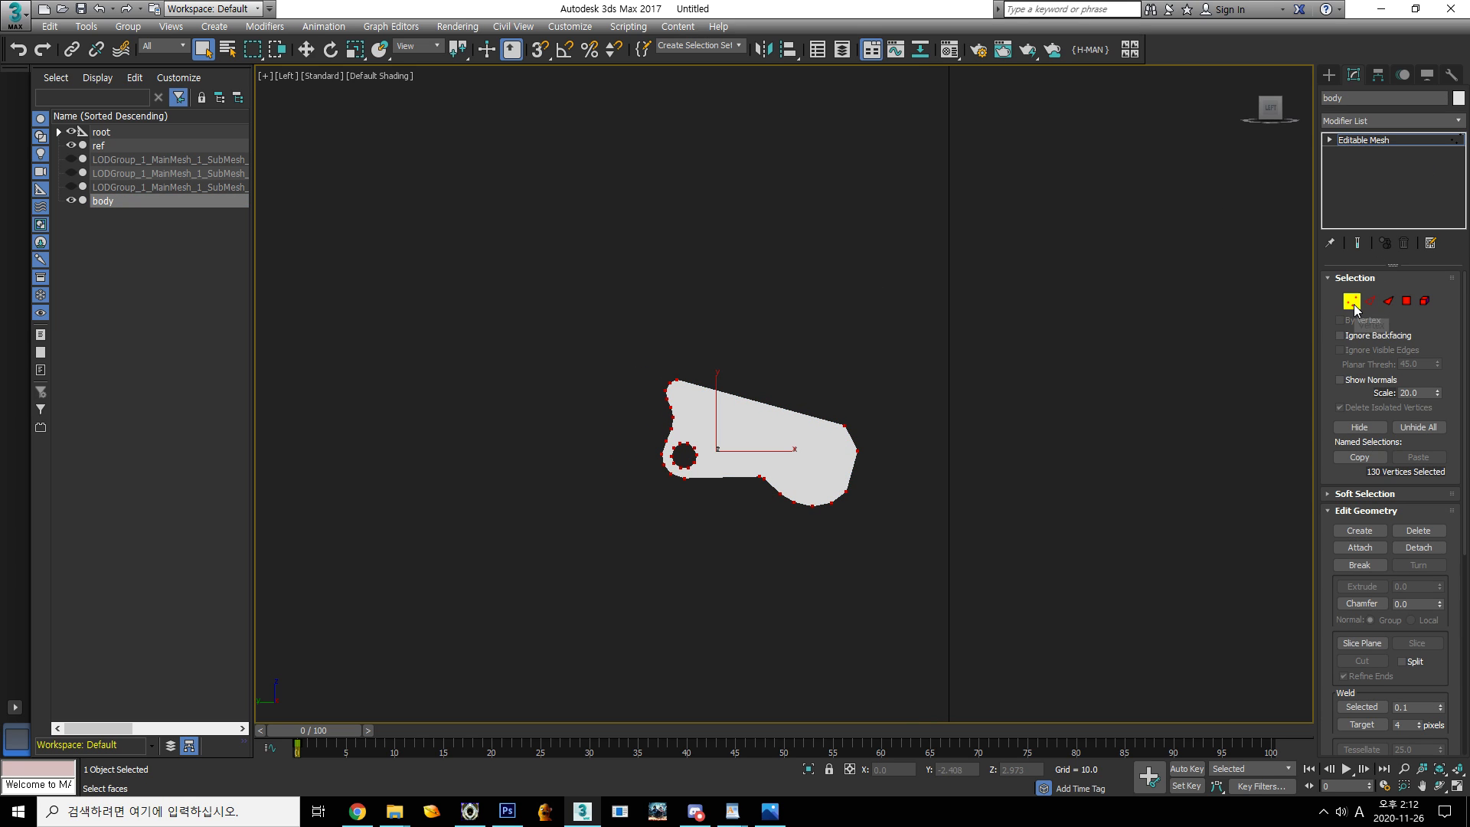
middle_drag(943, 541, 827, 506)
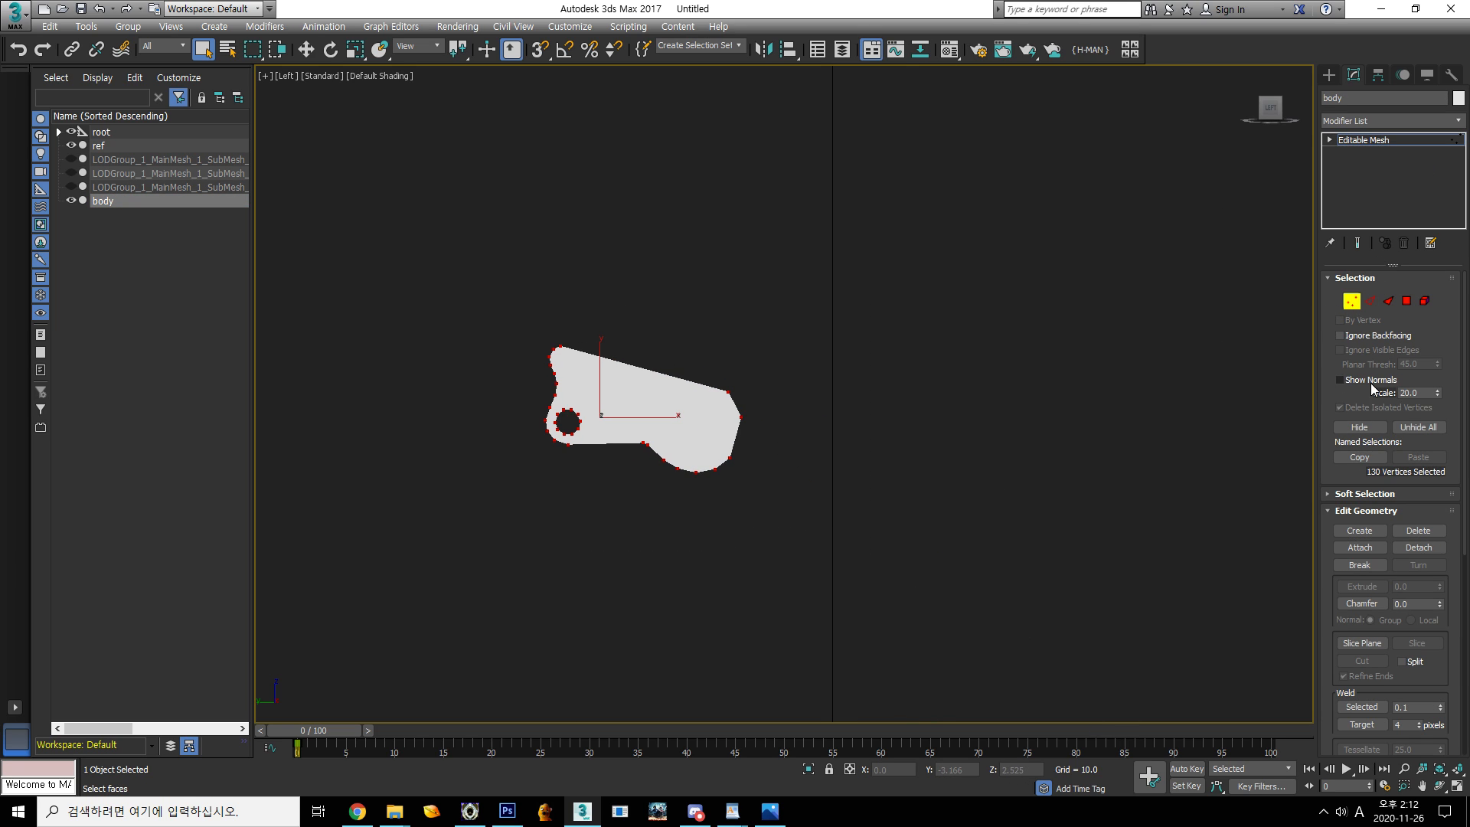
click(1413, 428)
key(ctrl+z)
click(1425, 301)
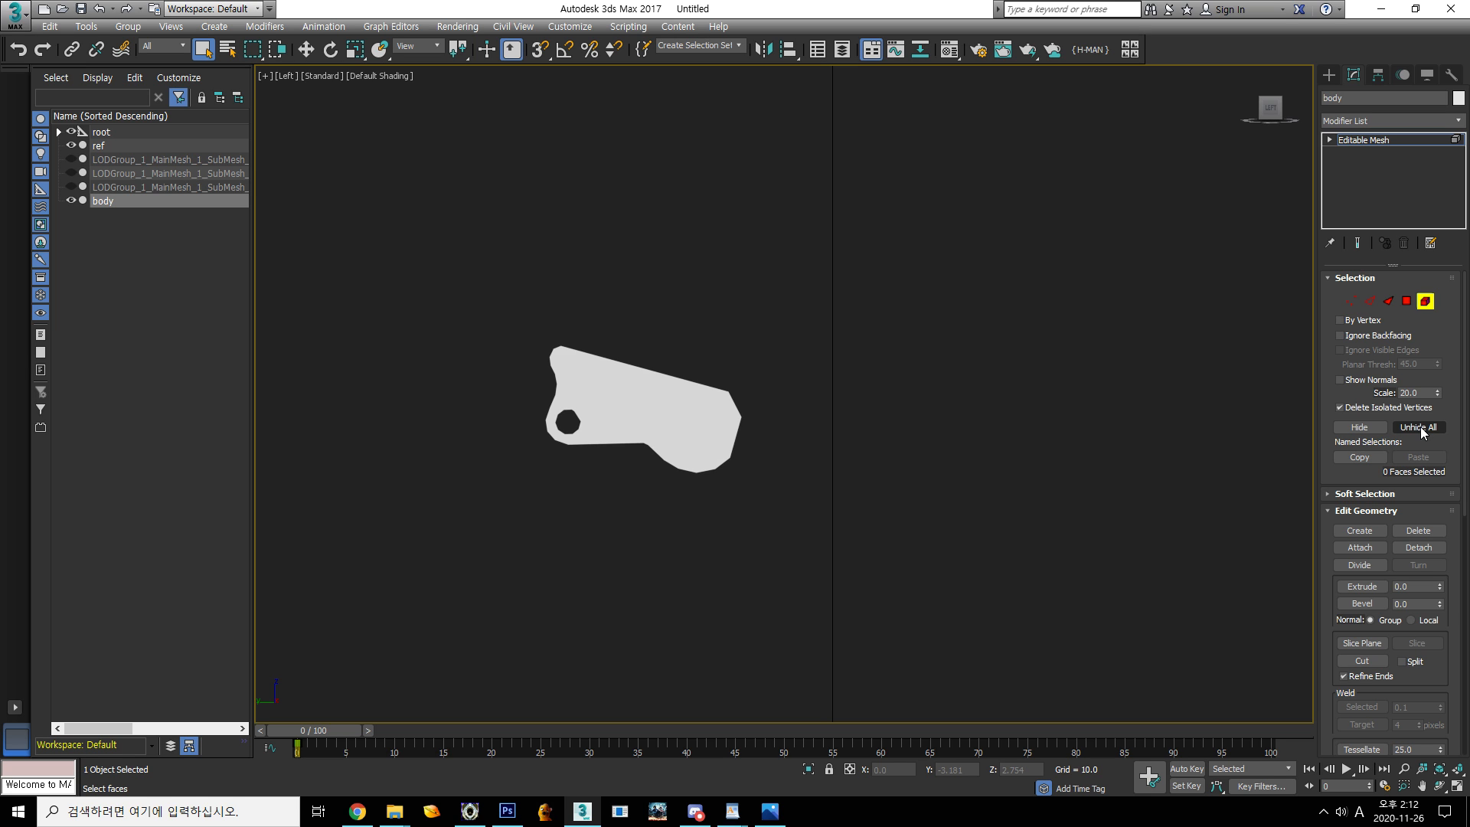
click(1418, 427)
Rotate the hammer's vertices upright by about -84 degrees, working from the left side view
alt+middle_drag(866, 503, 1016, 433)
click(1353, 302)
alt+middle_drag(830, 531, 788, 545)
mouse_move(688, 464)
alt+middle_down()
mouse_move(880, 478)
mouse_move(781, 516)
mouse_move(695, 468)
alt+middle_up()
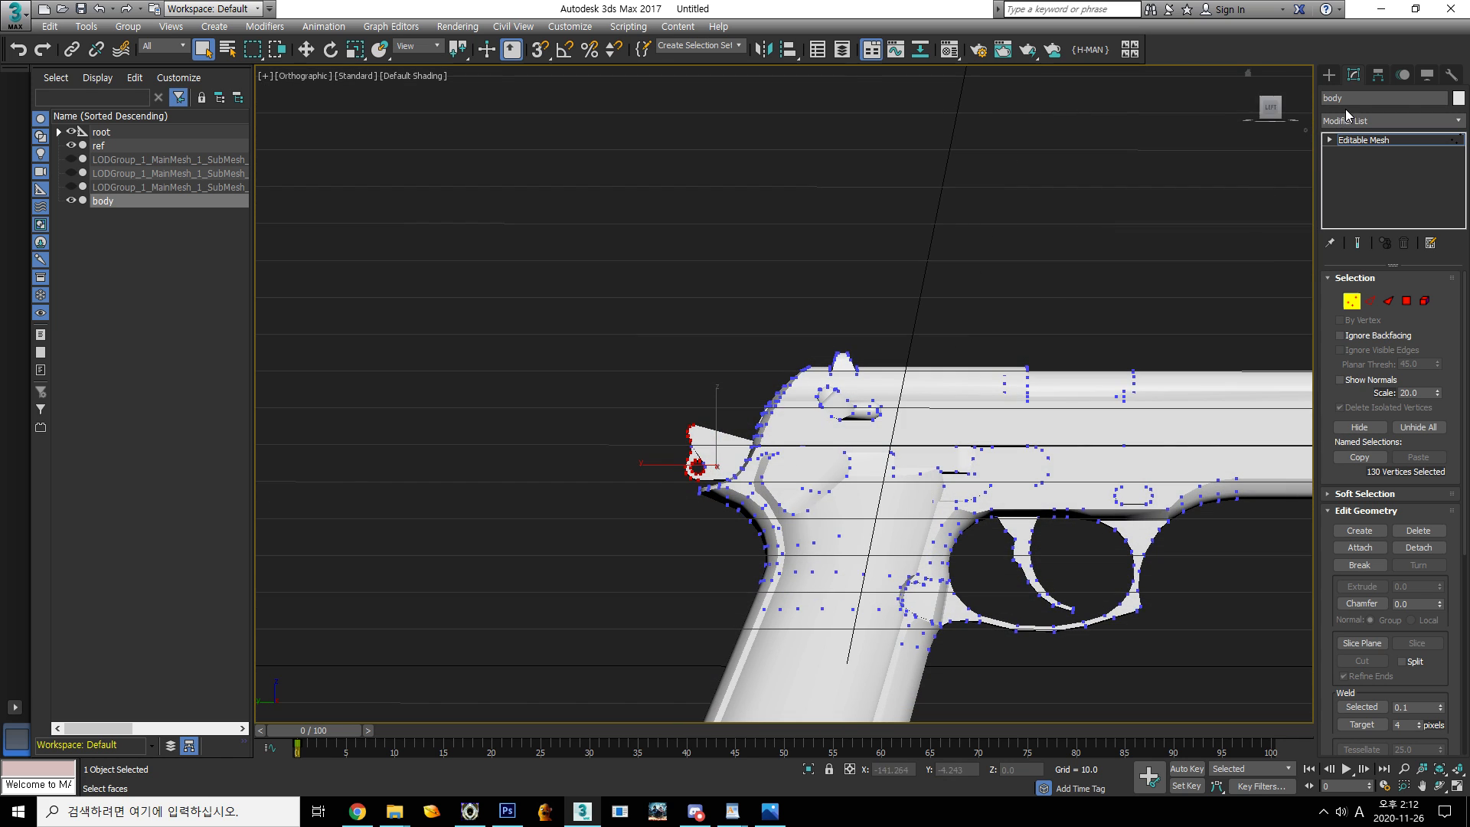
click(1271, 109)
scroll(609, 285, up, 6)
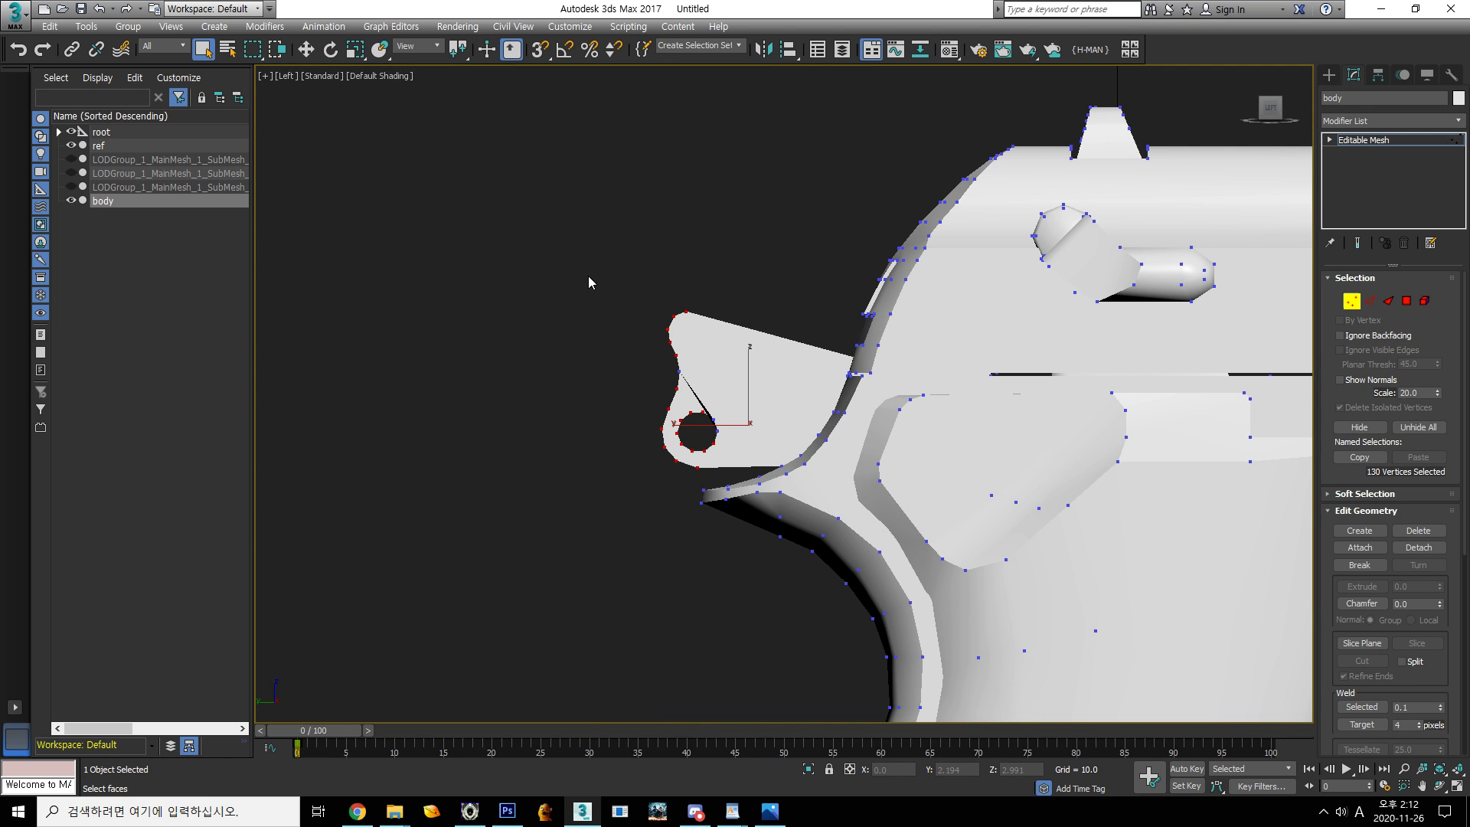
click(328, 52)
middle_drag(833, 230, 688, 238)
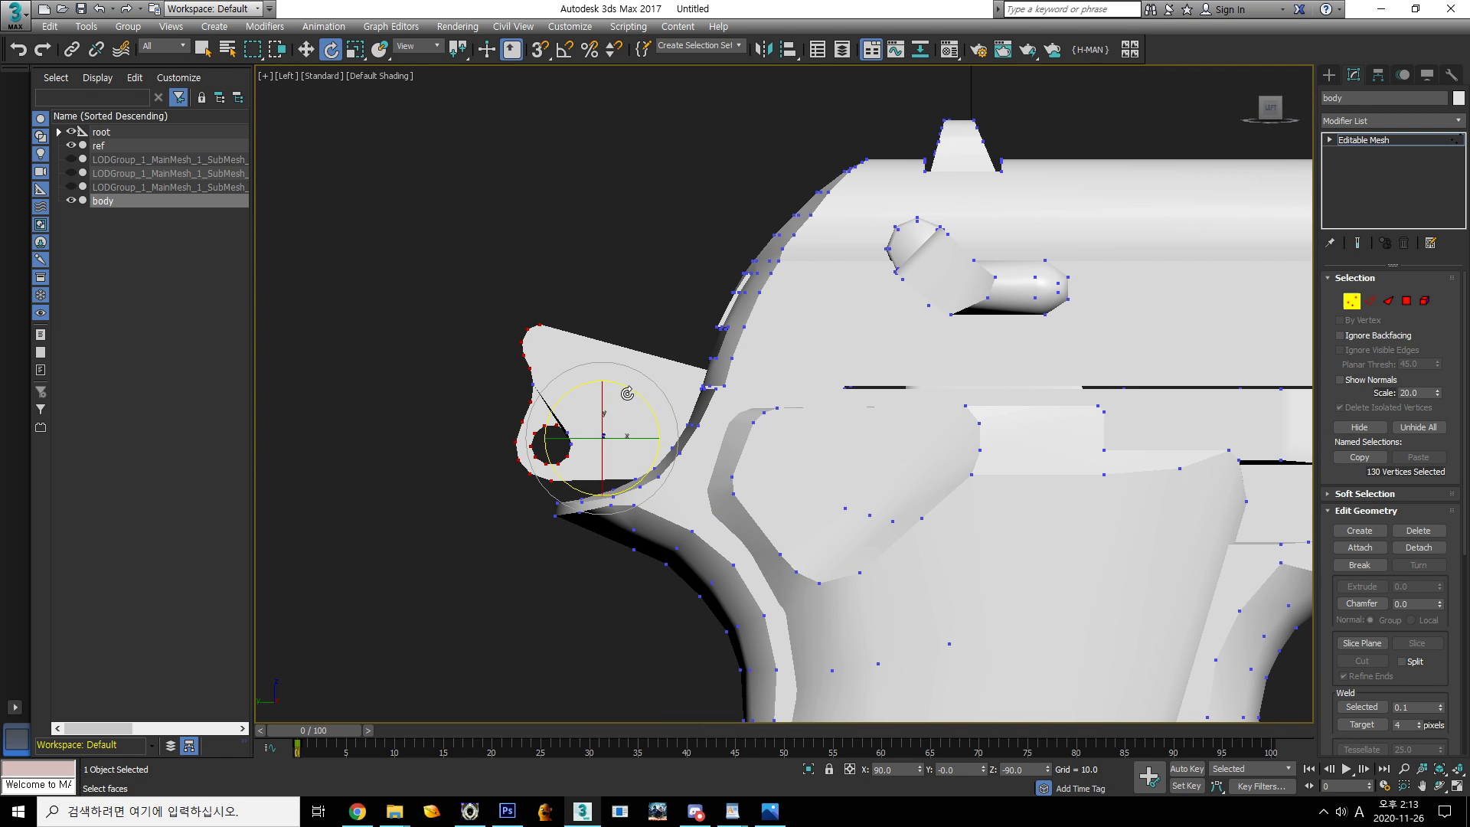
drag(642, 437, 647, 442)
key(ctrl+z)
drag(631, 391, 685, 586)
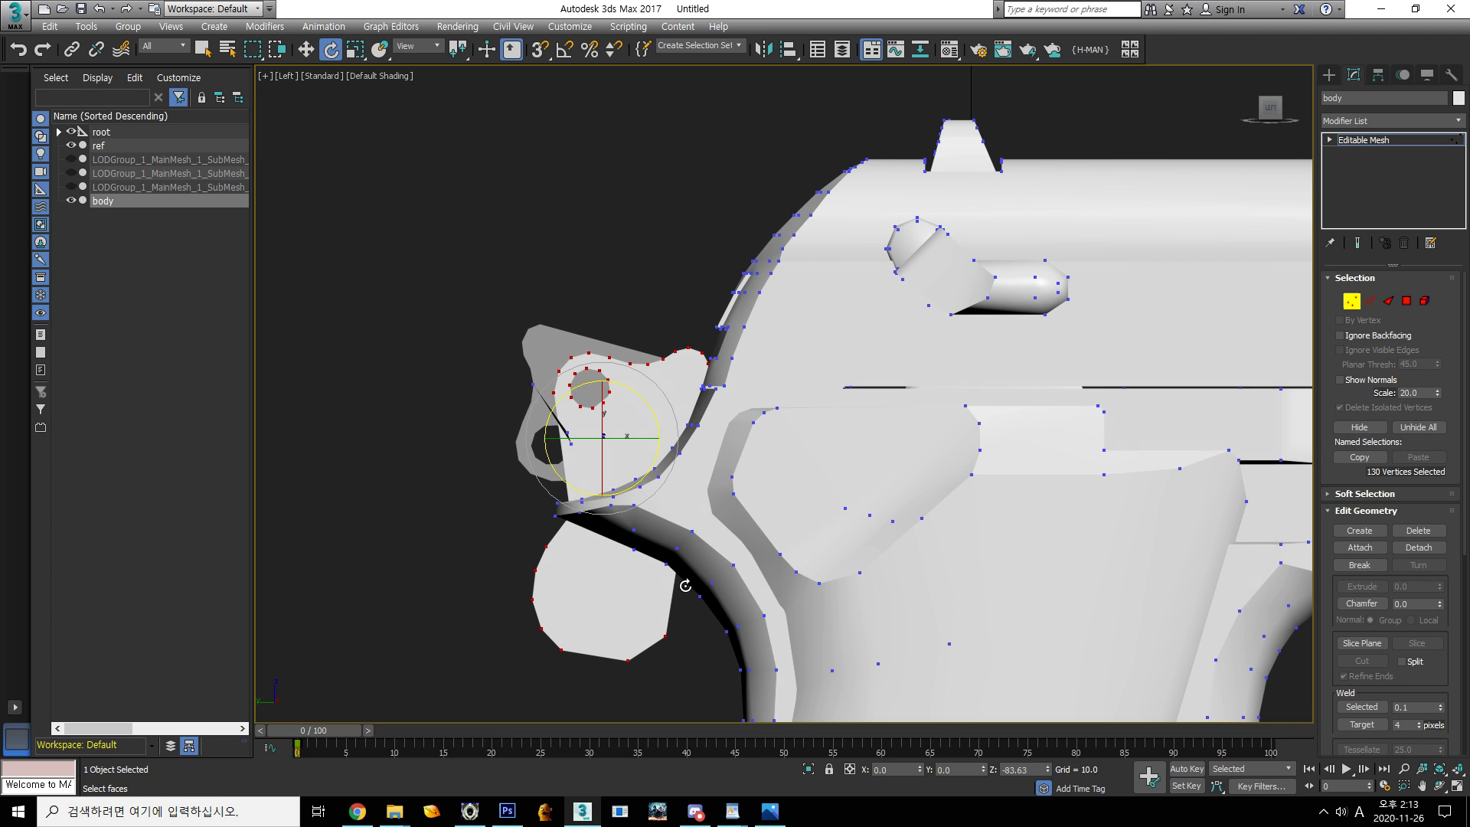
Move the rotated hammer up and forward into the slot at the rear of the slide
click(314, 51)
drag(605, 391, 607, 242)
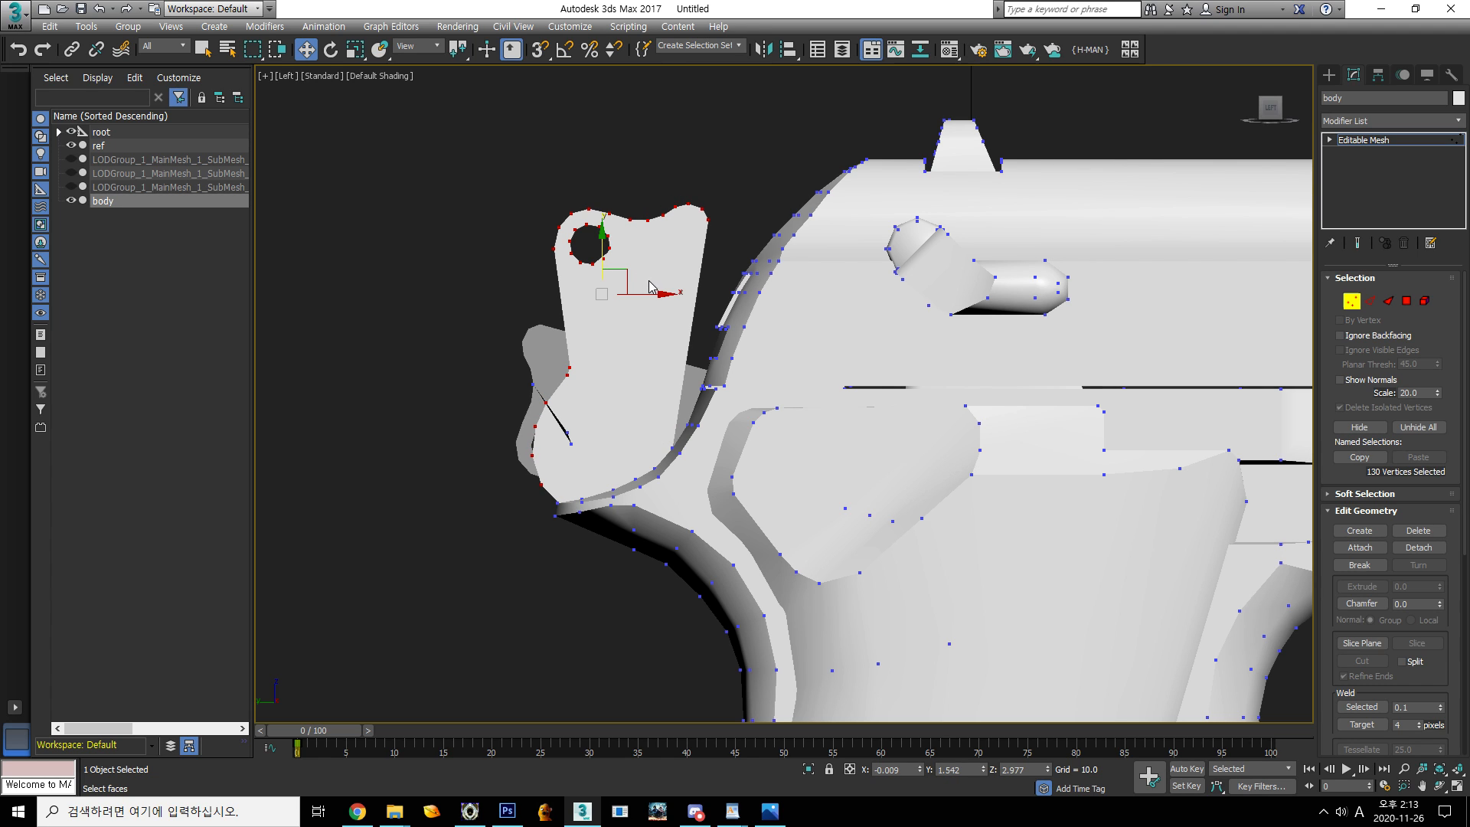
drag(664, 294, 817, 297)
alt+middle_drag(816, 297, 743, 260)
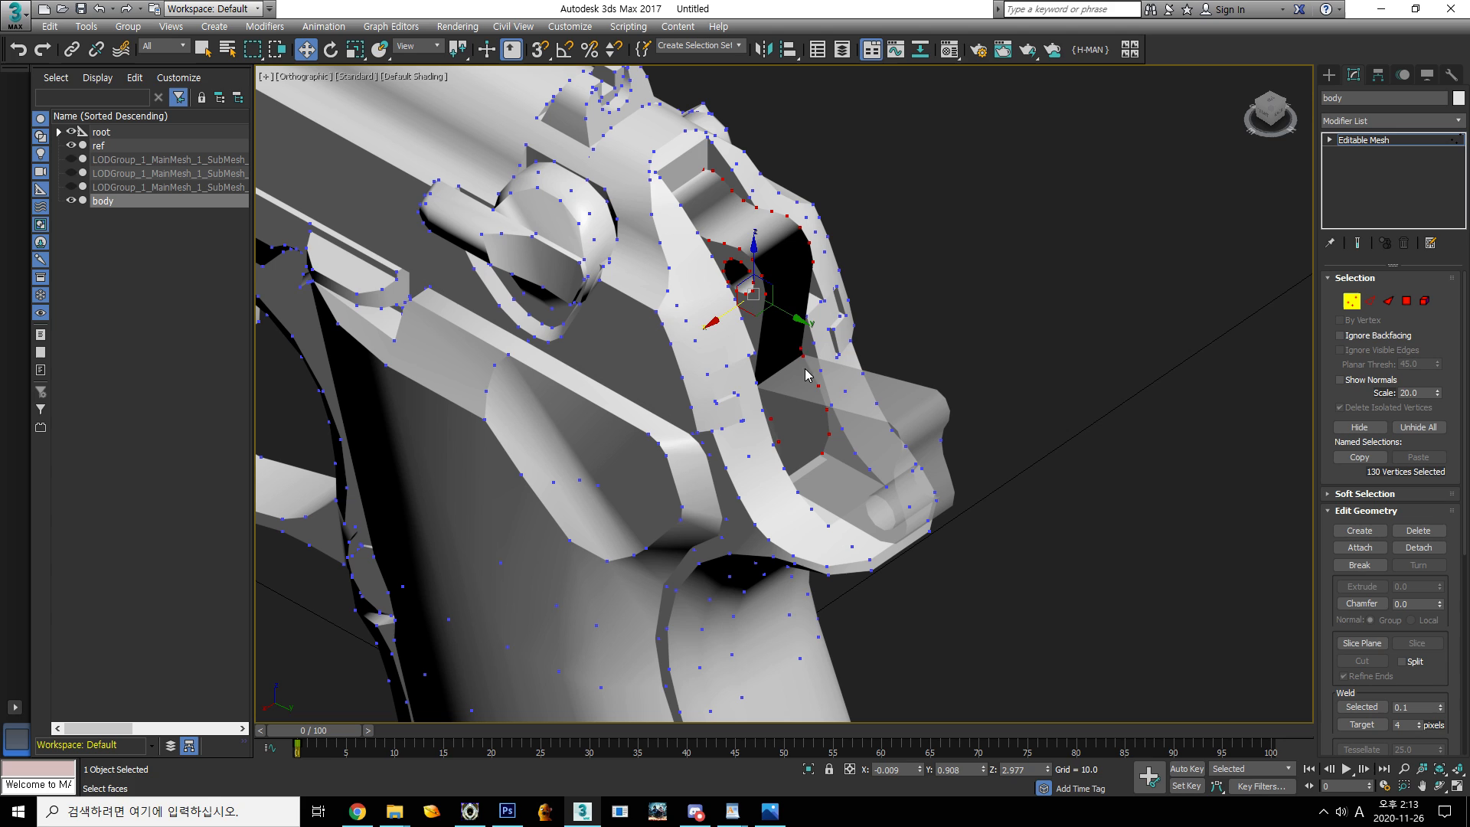
alt+middle_drag(712, 198, 549, 329)
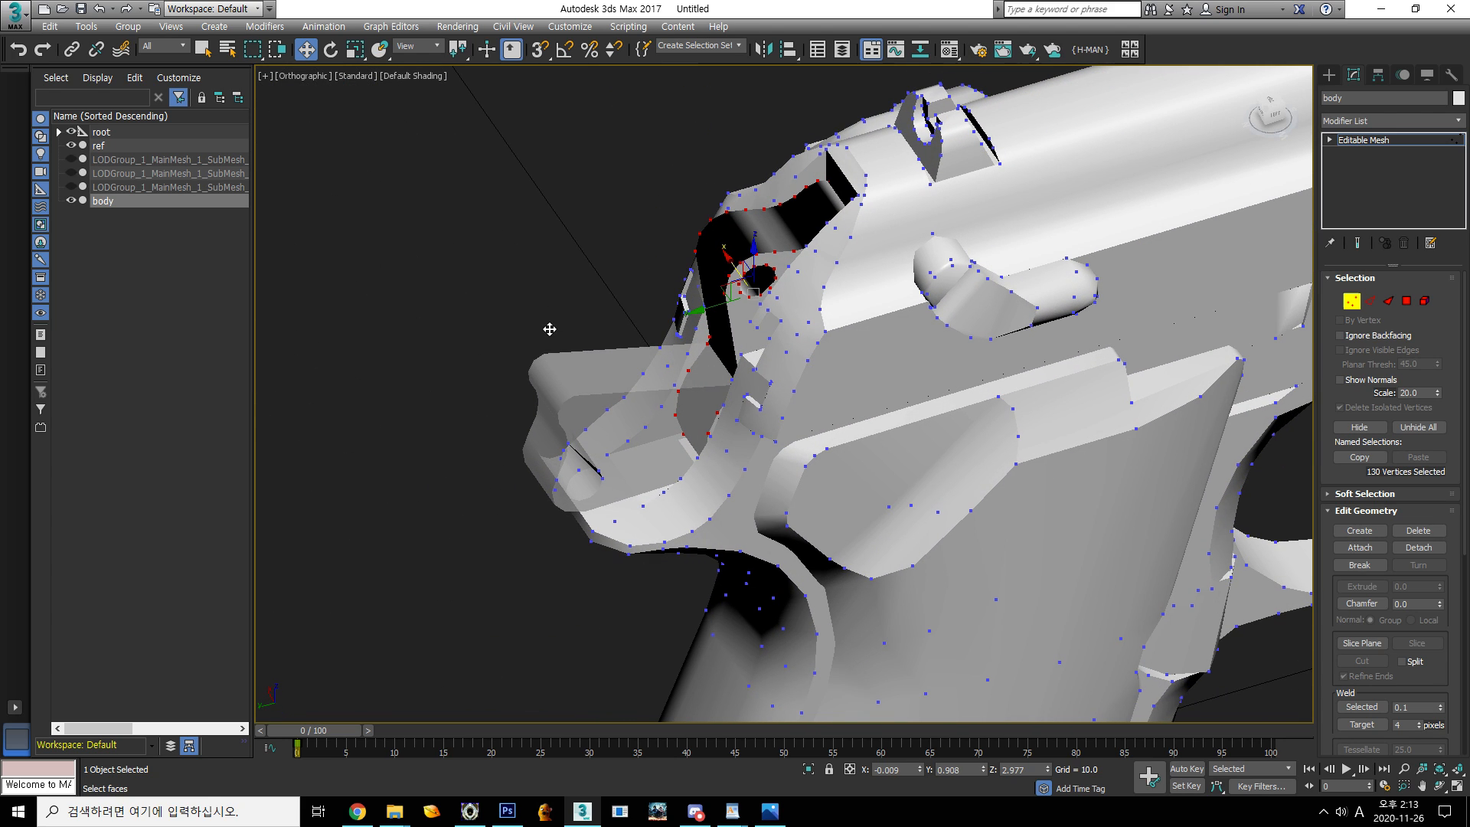
alt+middle_drag(647, 326, 735, 295)
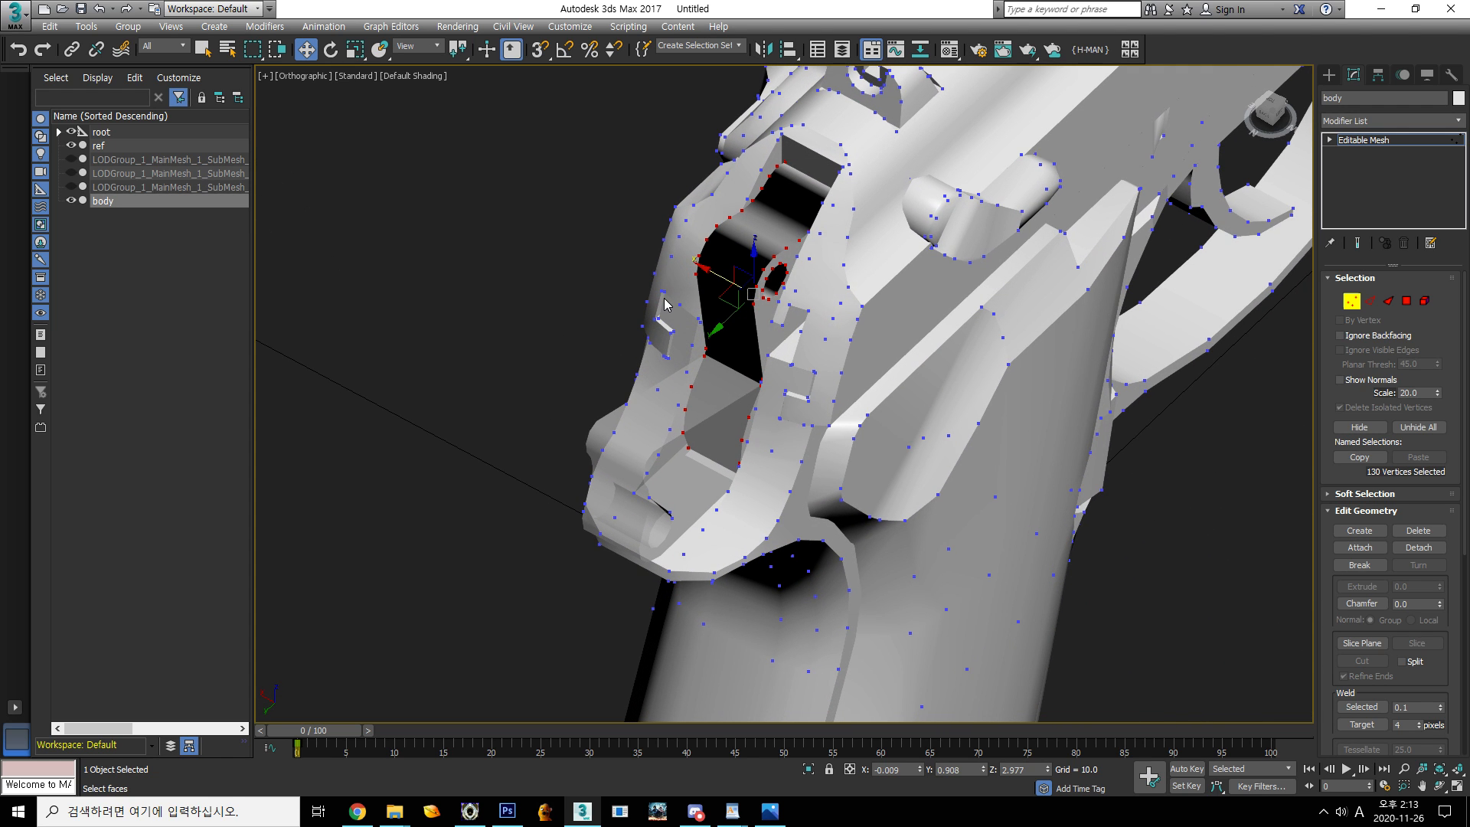
Undo the last adjustment and nudge the hammer slightly forward to about Y 0.894
key(ctrl+z)
drag(628, 414, 663, 381)
scroll(640, 421, down, 4)
alt+middle_drag(735, 460, 511, 331)
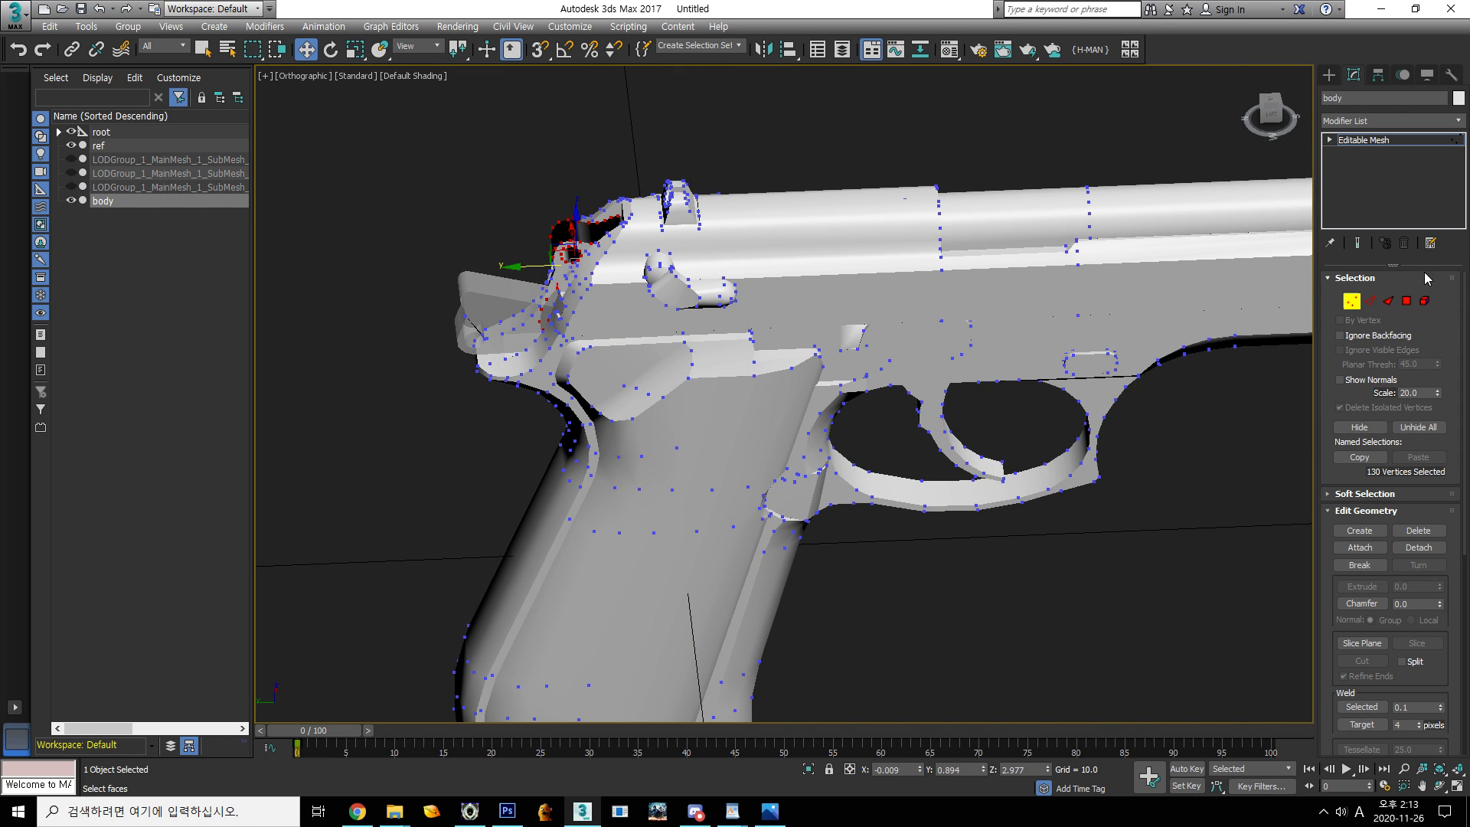
Select every element of the body except the hammer and hide them
click(1378, 427)
key(ctrl+z)
click(1425, 301)
scroll(807, 298, down, 5)
drag(613, 162, 1040, 497)
scroll(712, 294, up, 5)
alt+middle_drag(710, 294, 909, 399)
scroll(909, 399, up, 4)
alt+click(800, 442)
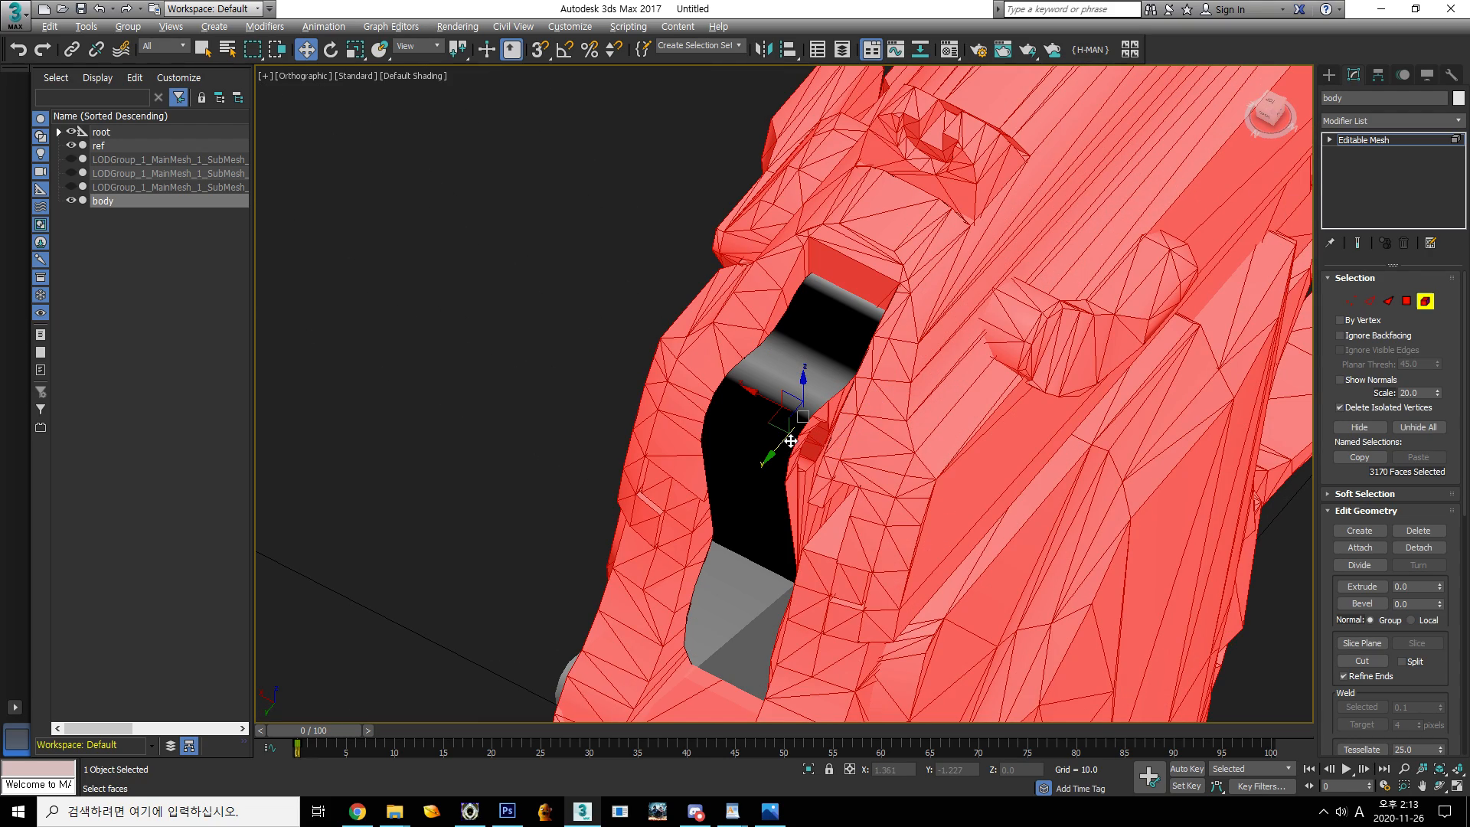
alt+click(800, 471)
alt+middle_drag(810, 495, 570, 379)
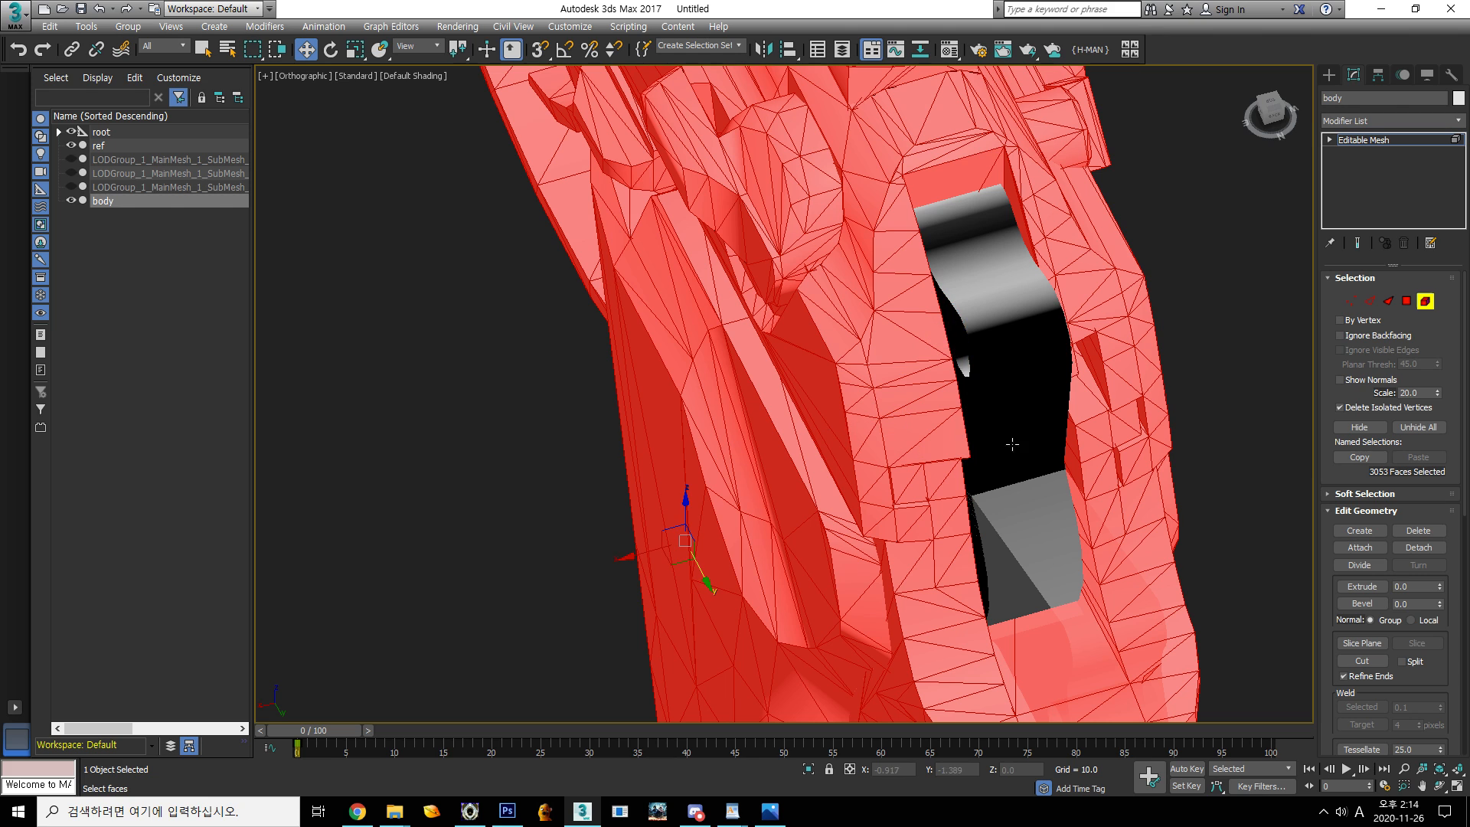
alt+middle_drag(1009, 438, 1005, 453)
click(1354, 427)
Shift the hammer's vertices forward and down in the left view to line its rounded base up with the ref copy
alt+middle_drag(912, 437, 891, 369)
click(1352, 301)
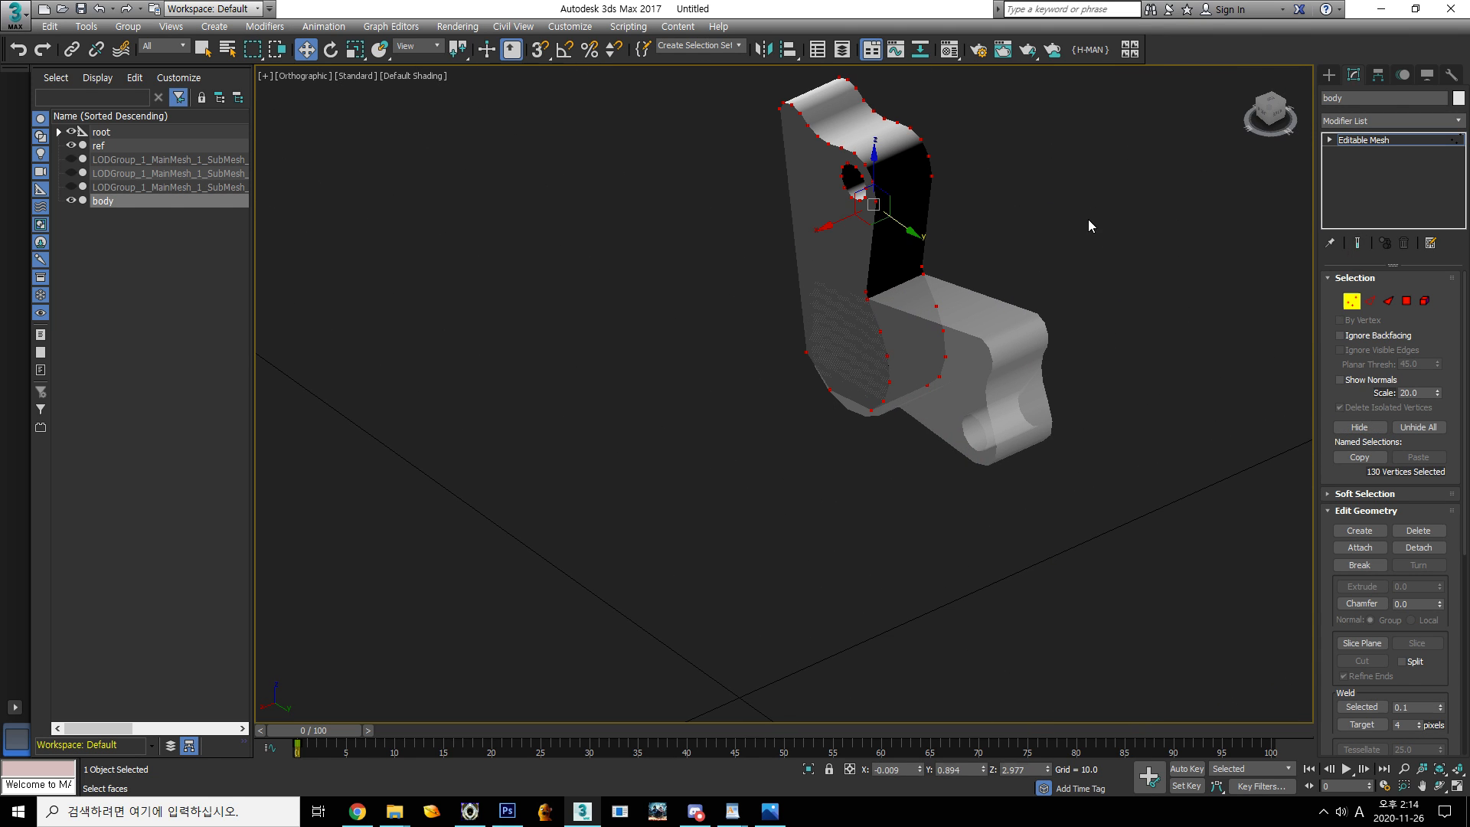
alt+middle_drag(995, 291, 873, 242)
click(1252, 124)
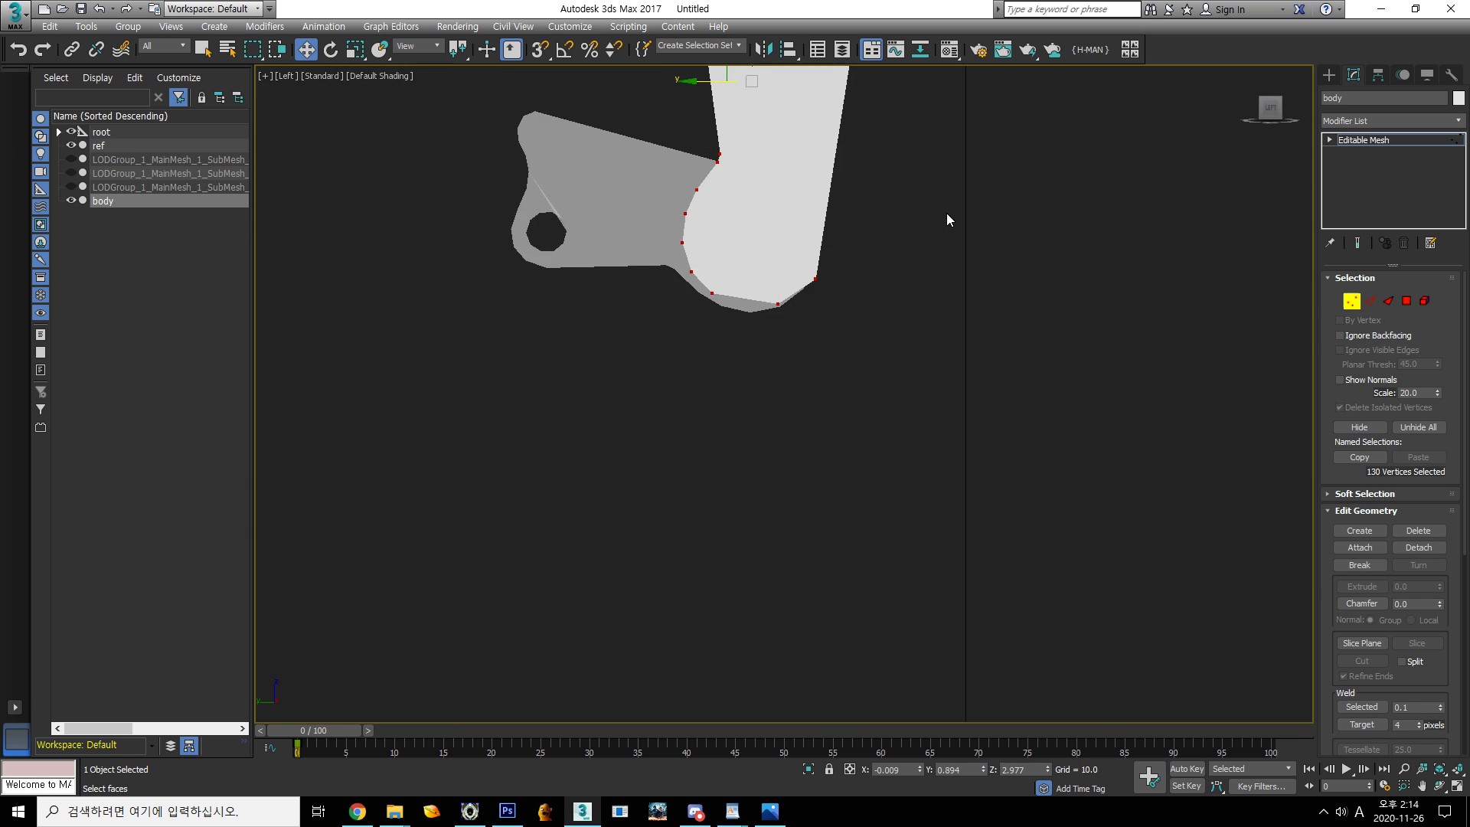
scroll(671, 269, up, 2)
drag(834, 214, 819, 218)
drag(761, 155, 761, 171)
mouse_move(911, 352)
alt+middle_down()
mouse_move(874, 360)
mouse_move(921, 363)
alt+middle_up()
drag(707, 231, 712, 231)
alt+middle_drag(913, 342, 911, 329)
Rotate the hammer's vertices a further 5.86 degrees about X
click(336, 56)
drag(820, 215, 833, 223)
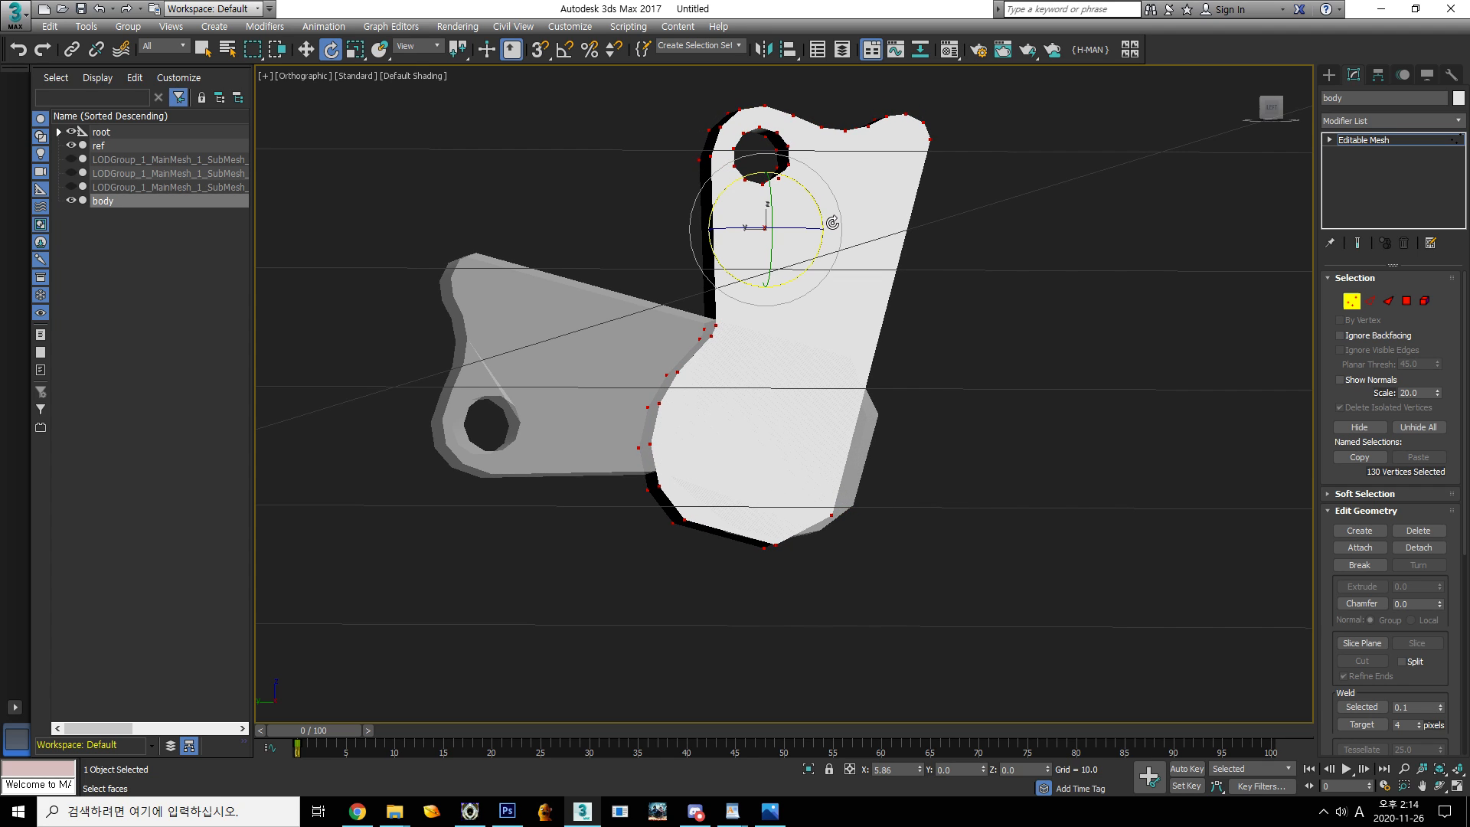
middle_drag(882, 366, 866, 390)
Fine-tune the hammer's position against the ref copy, moving it to about Y 0.866 and Z 2.936
click(312, 53)
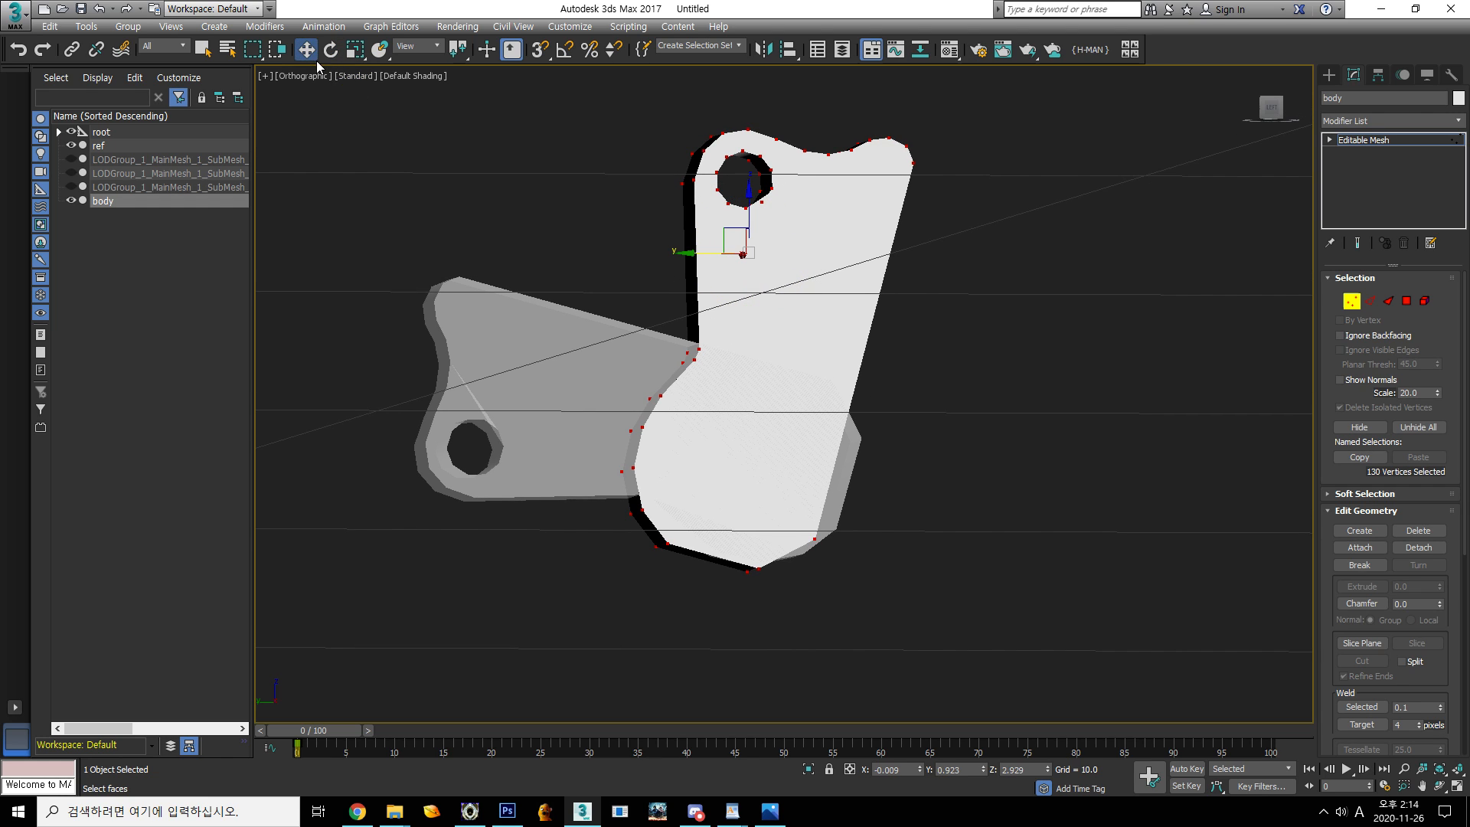
drag(692, 251, 711, 252)
alt+middle_drag(827, 416, 827, 416)
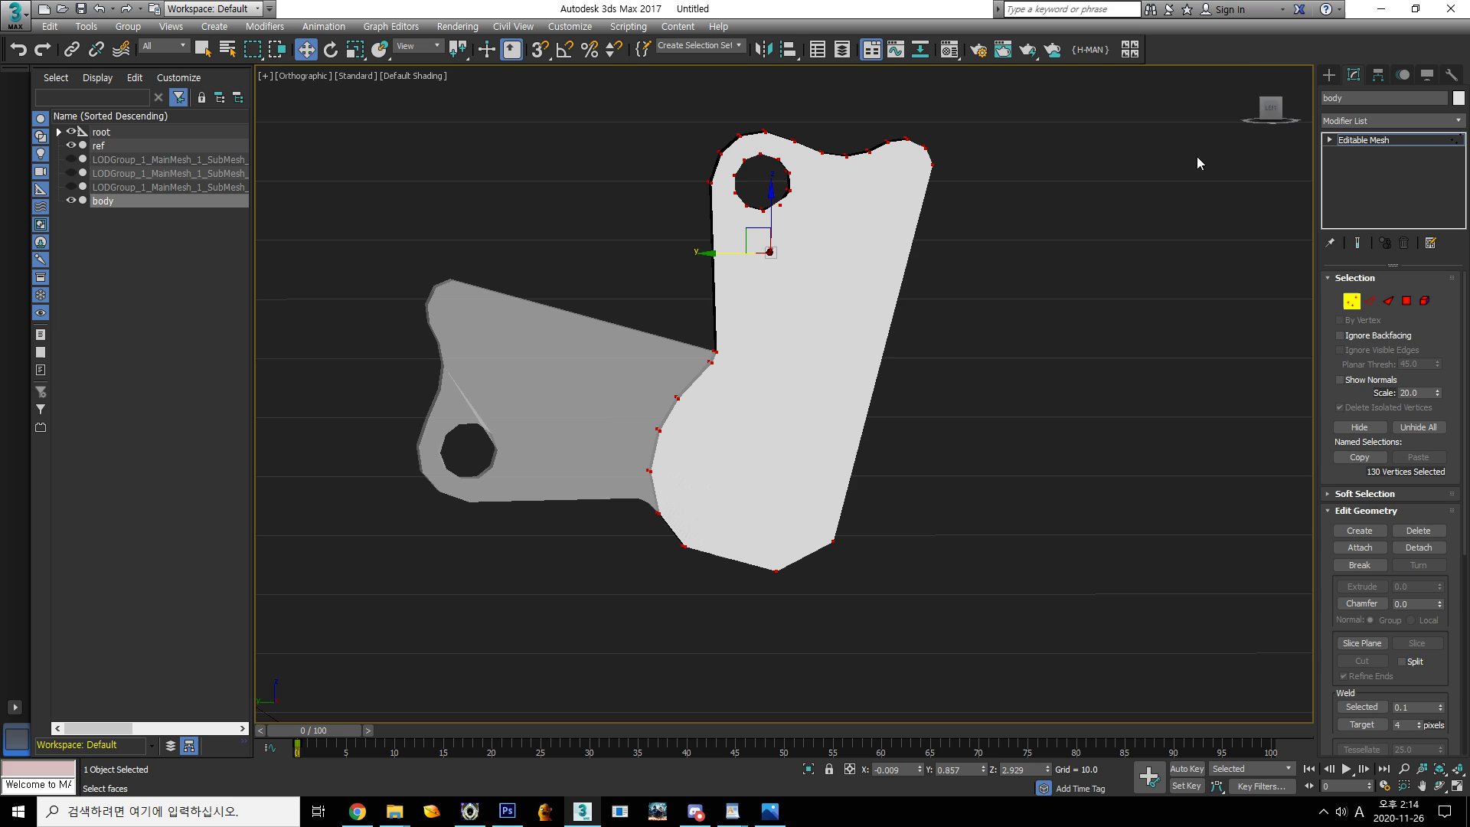
click(1271, 108)
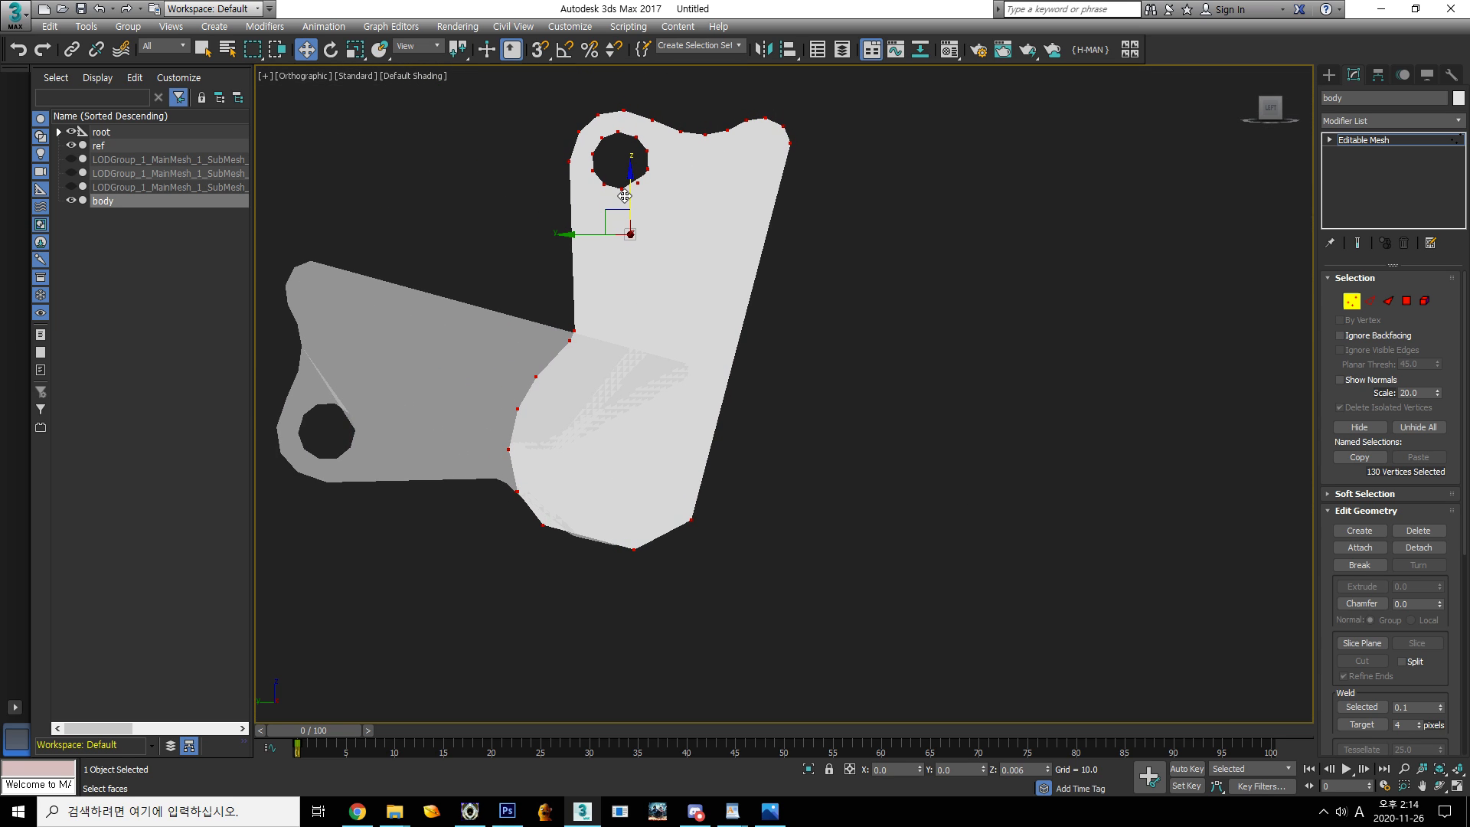
drag(625, 196, 575, 230)
mouse_move(671, 397)
alt+middle_down()
mouse_move(606, 446)
mouse_move(599, 414)
mouse_move(507, 393)
mouse_move(551, 420)
mouse_move(651, 402)
alt+middle_up()
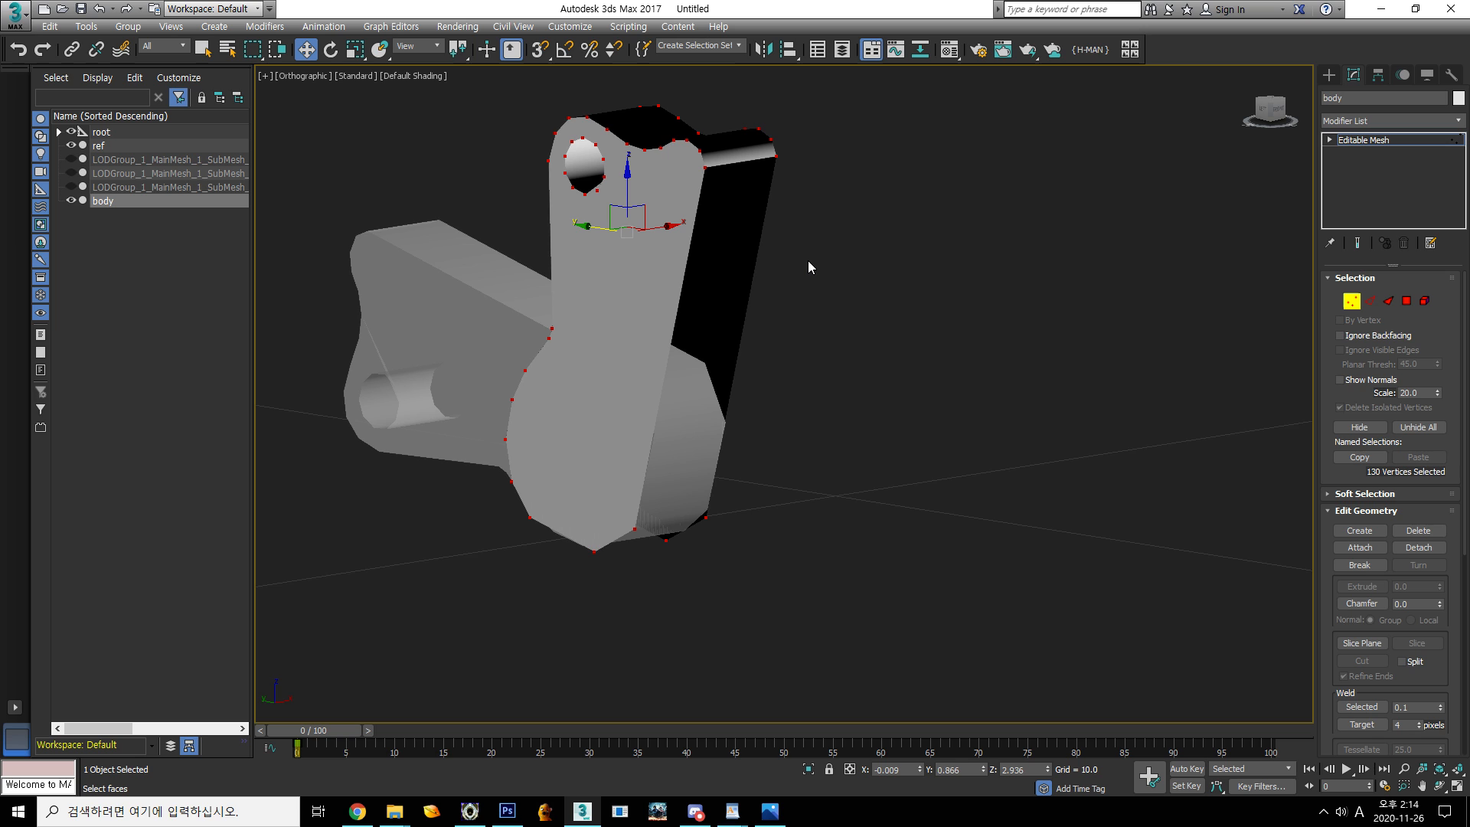
Undo the latest hammer adjustments and the hiding of the other pistol elements
alt+middle_drag(734, 201, 788, 400)
key(ctrl+z)
key(ctrl+z)
key(ctrl+z)
key(ctrl+z)
key(ctrl+z)
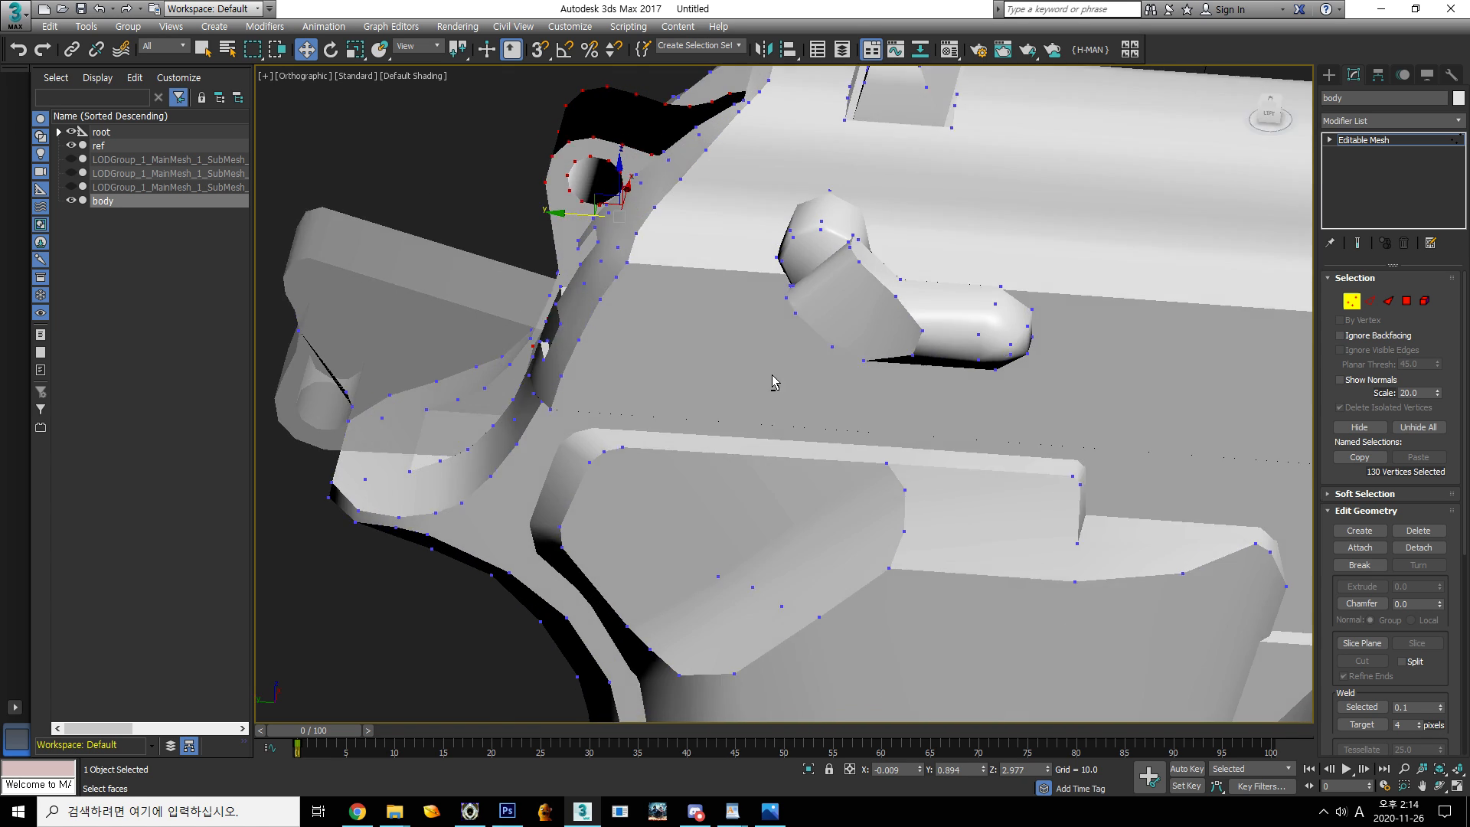
alt+middle_drag(773, 382, 1139, 320)
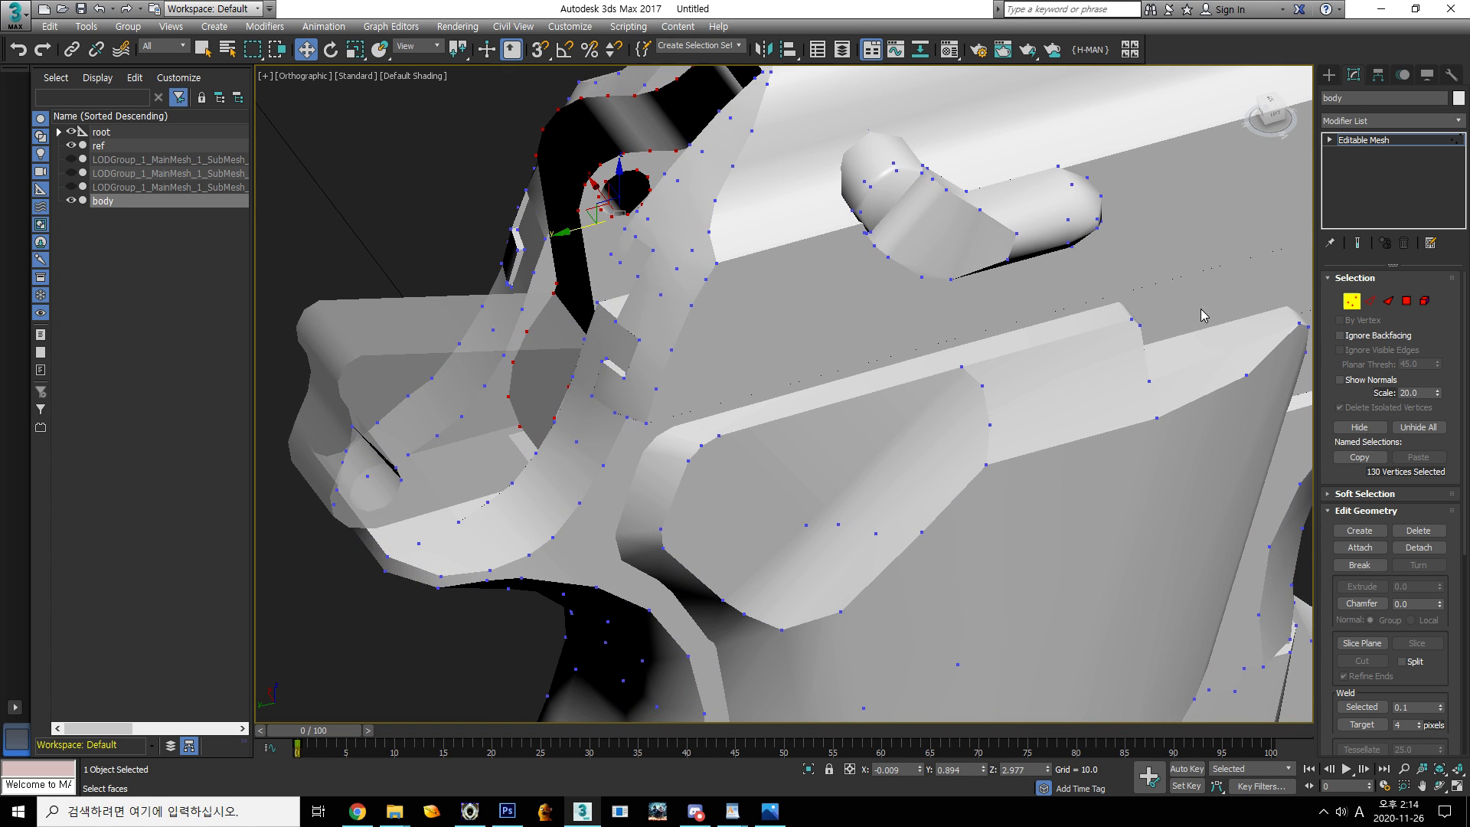
Replace the element selection with only the hammer in the slot at the rear of the slide
click(1425, 301)
scroll(804, 327, down, 10)
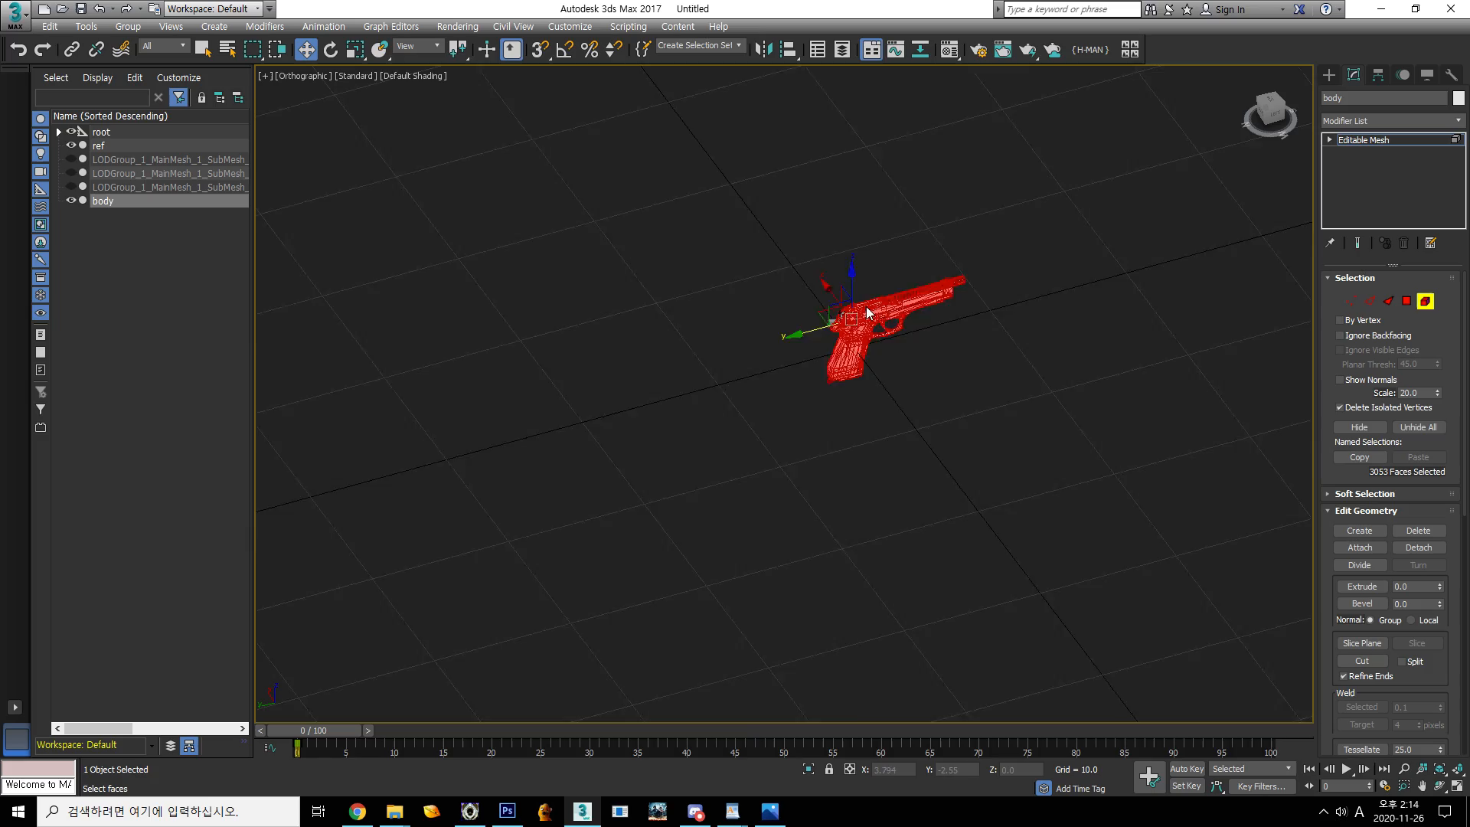
scroll(742, 373, up, 8)
alt+middle_drag(742, 372, 883, 397)
scroll(811, 426, up, 4)
scroll(977, 413, up, 3)
alt+middle_drag(977, 412, 929, 401)
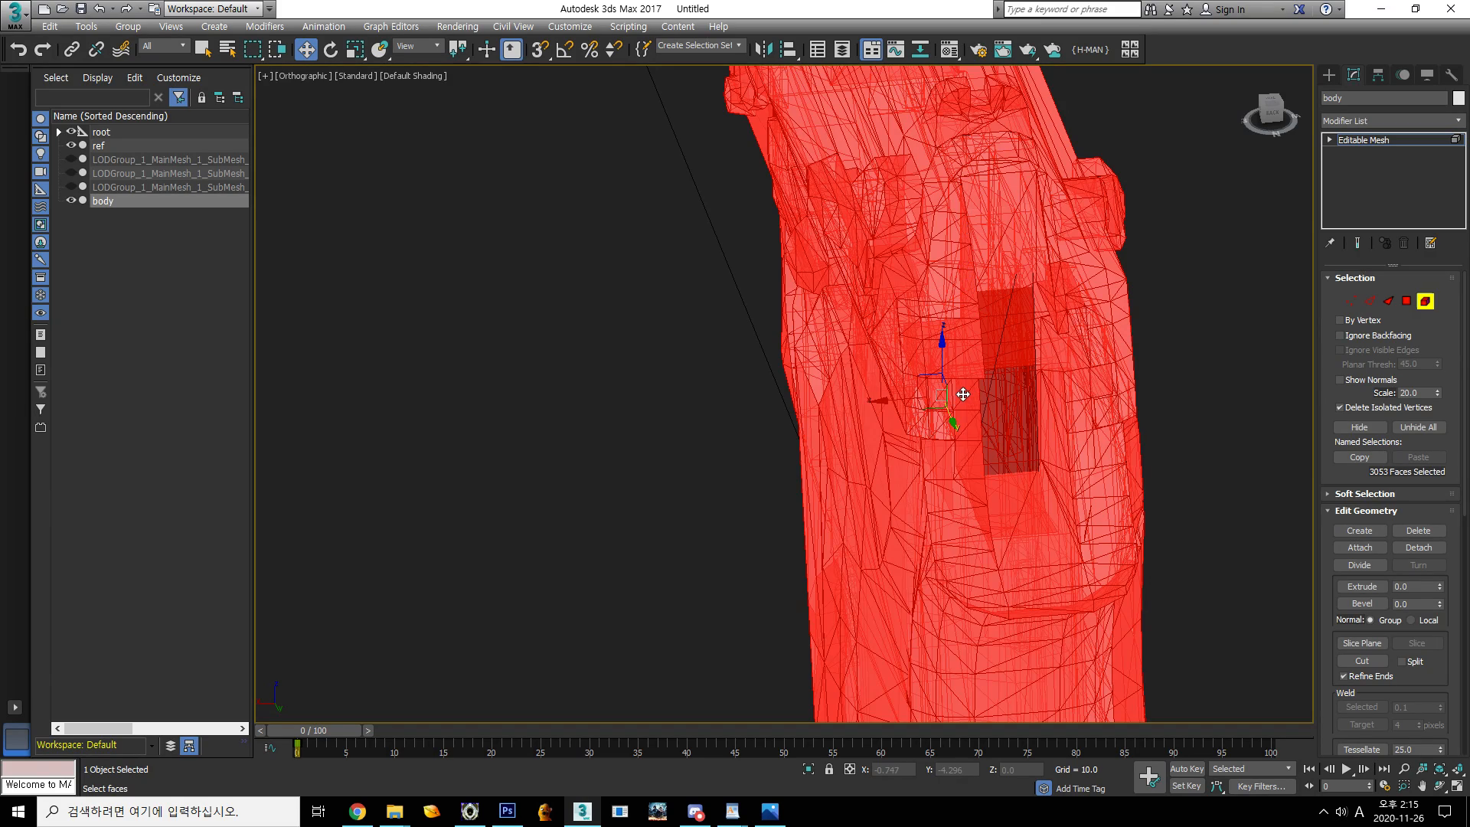
click(1026, 355)
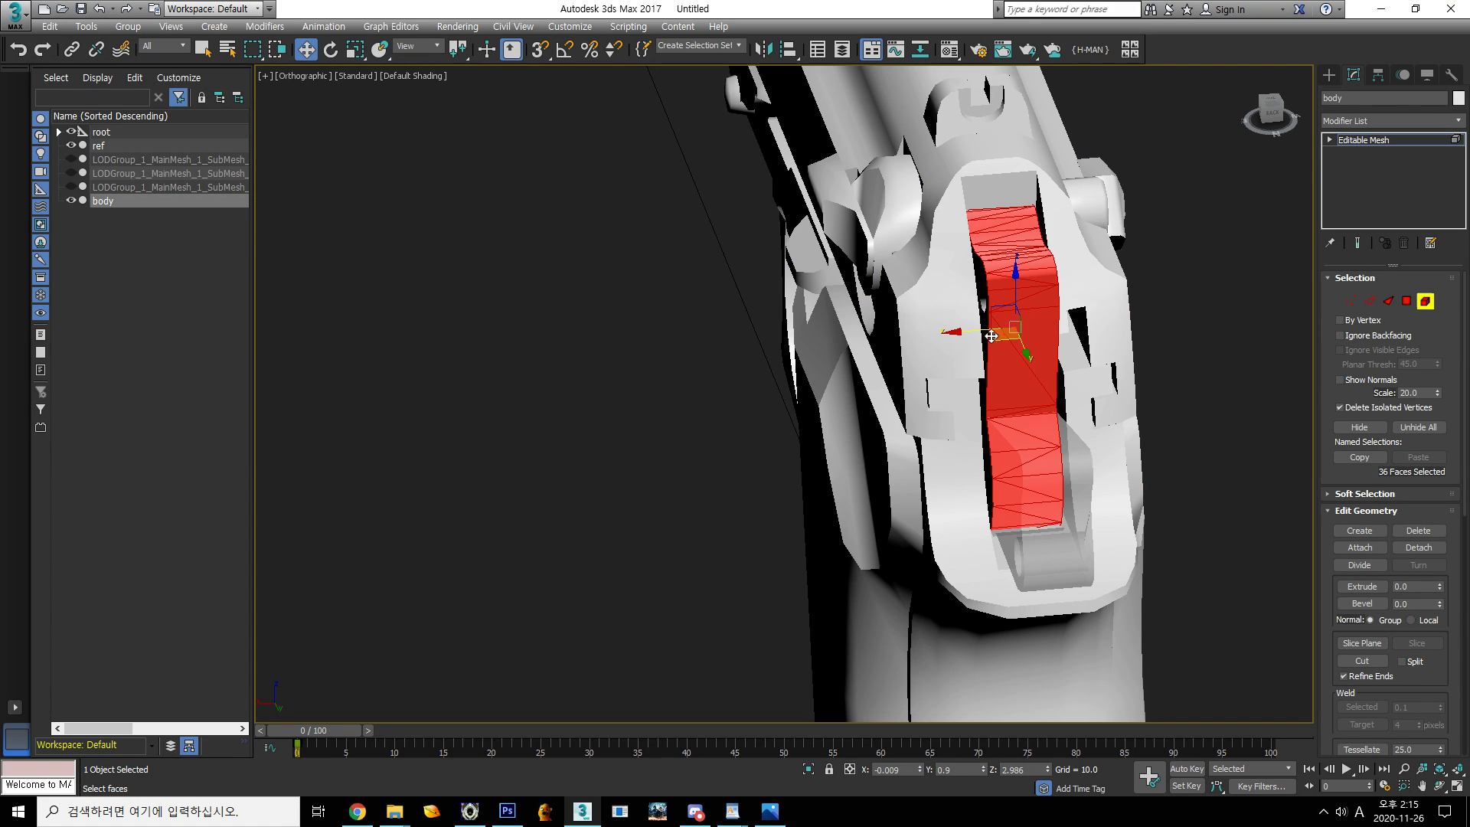
Hide the elements that make up the hammer in the slot at the rear of the slide
alt+middle_drag(1000, 447, 1000, 364)
ctrl+click(1000, 364)
click(1360, 427)
alt+middle_drag(1124, 412, 1000, 456)
click(1060, 467)
mouse_move(1131, 488)
alt+middle_down()
mouse_move(992, 471)
mouse_move(1125, 485)
mouse_move(1124, 440)
mouse_move(1141, 501)
alt+middle_up()
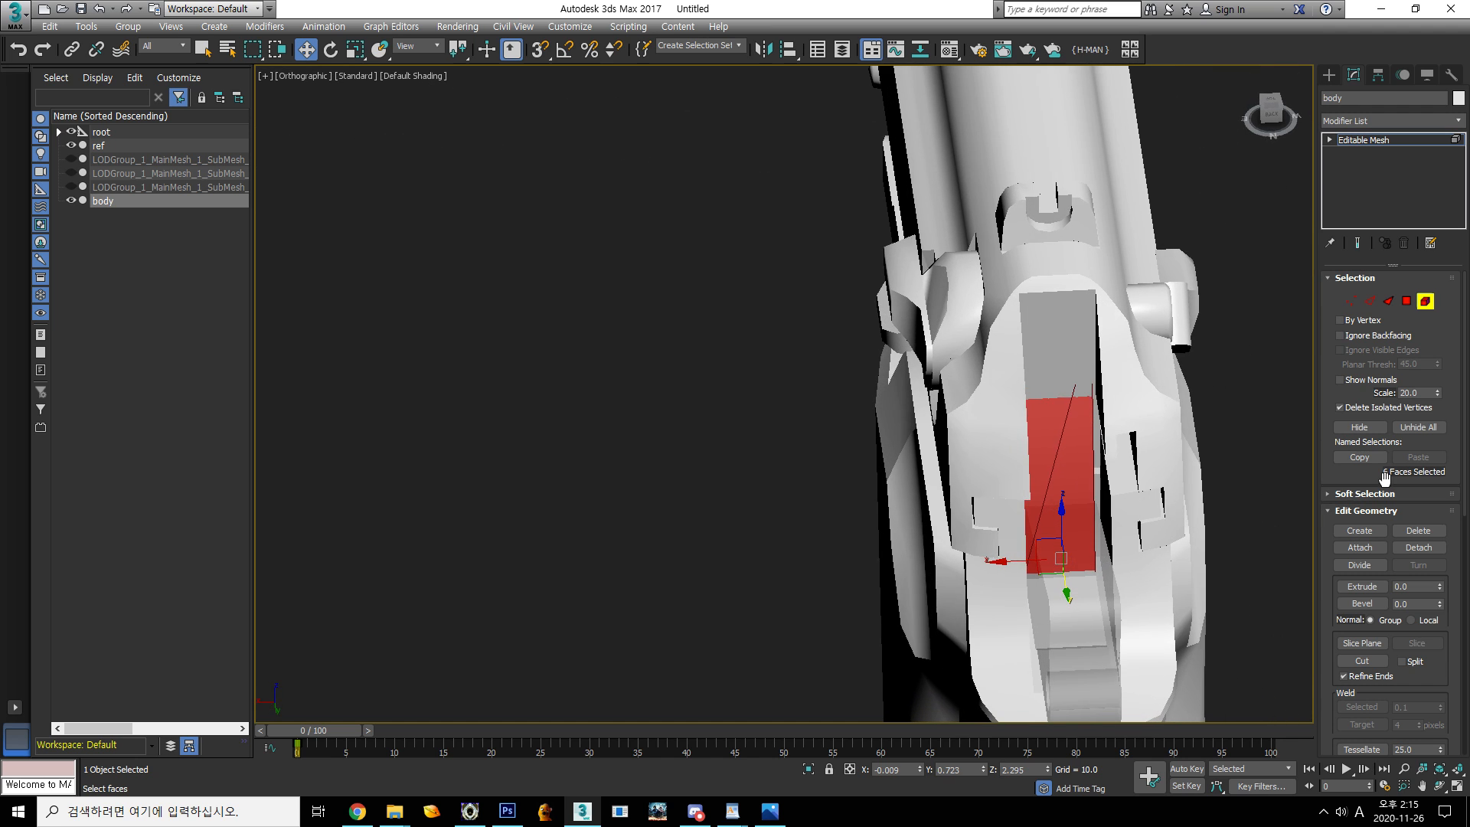
click(1359, 427)
Isolate the hammer beside the ref copy by selecting and hiding every other element of the pistol body
alt+middle_drag(1057, 459, 960, 462)
scroll(960, 463, down, 8)
drag(695, 245, 1046, 556)
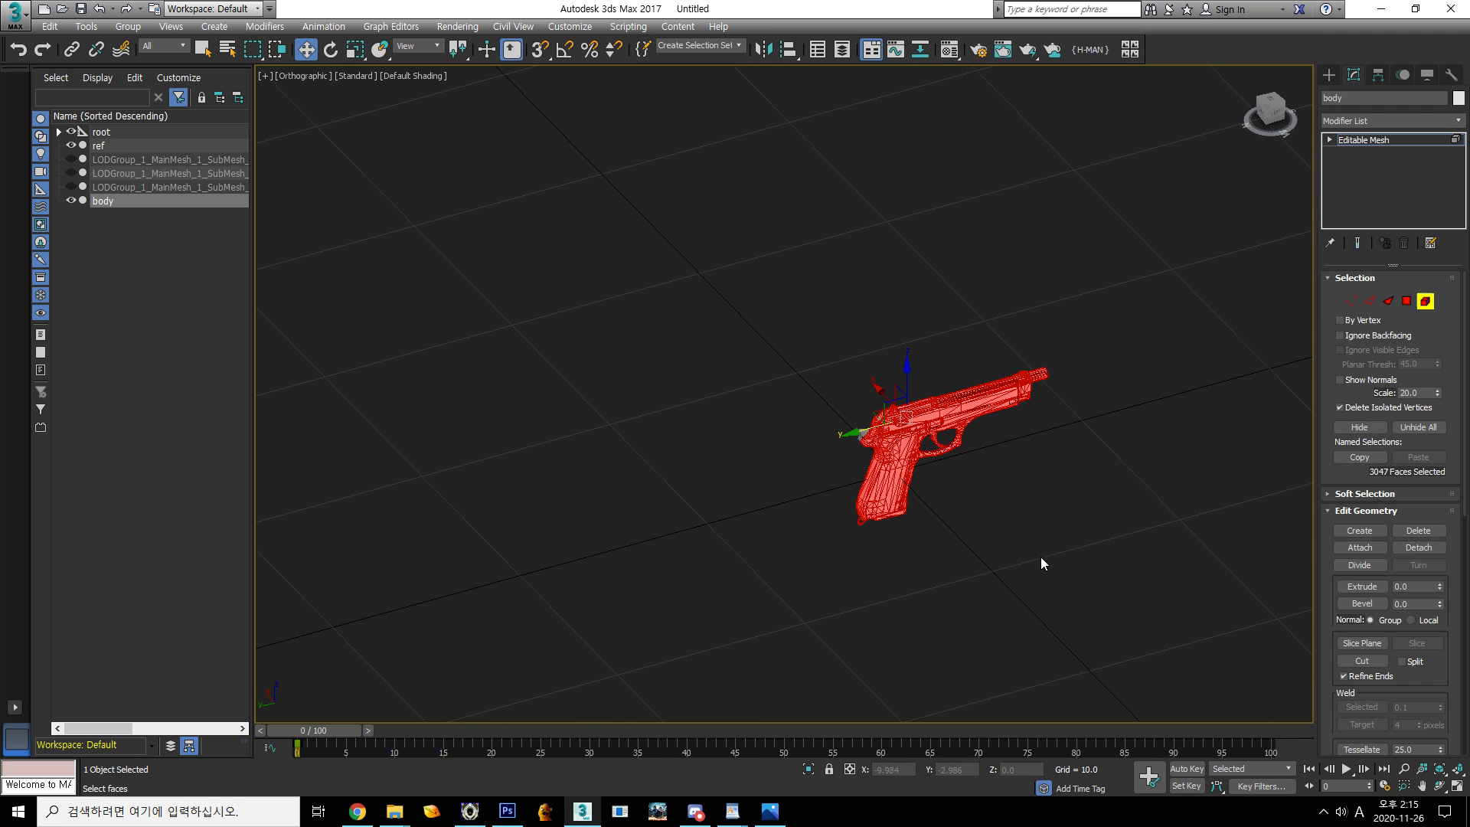
middle_drag(1046, 556, 920, 580)
click(1360, 427)
scroll(793, 447, up, 5)
middle_drag(849, 508, 748, 402)
Rotate the hammer's vertices about -6.45 degrees around Z in the Left view
click(1352, 301)
middle_drag(1046, 379, 1010, 433)
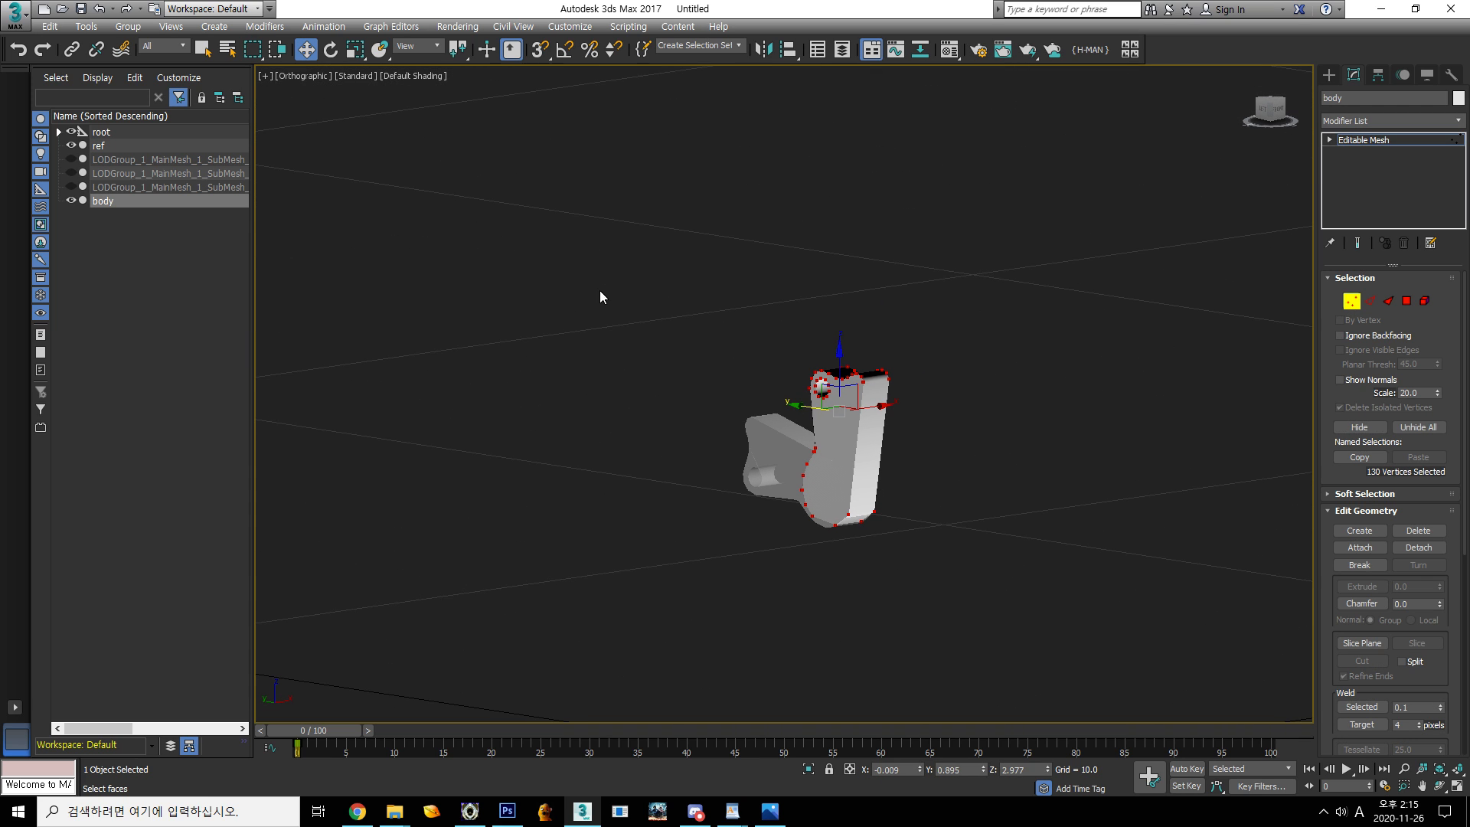
alt+middle_drag(911, 502, 1103, 369)
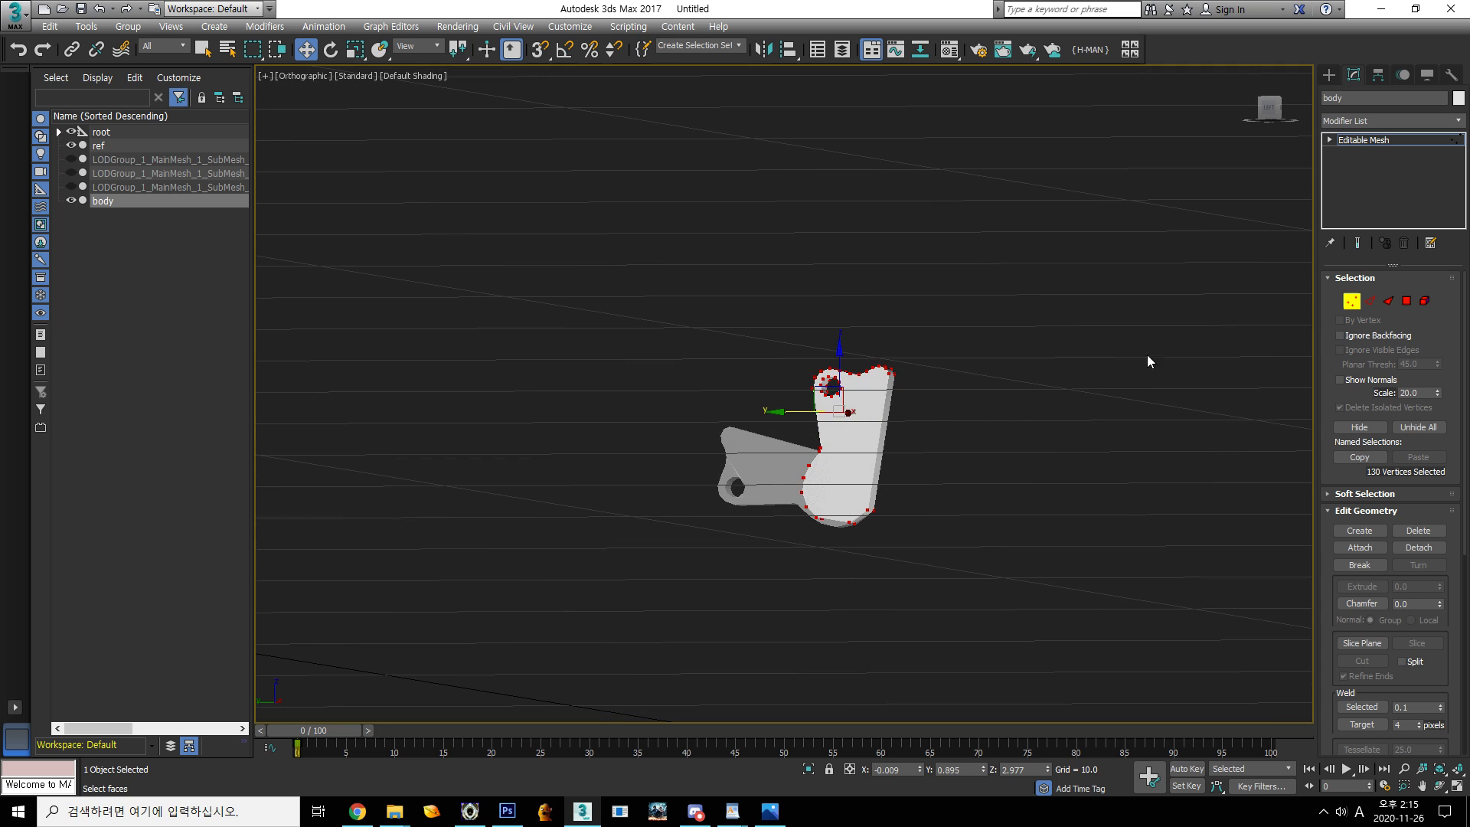
click(1270, 108)
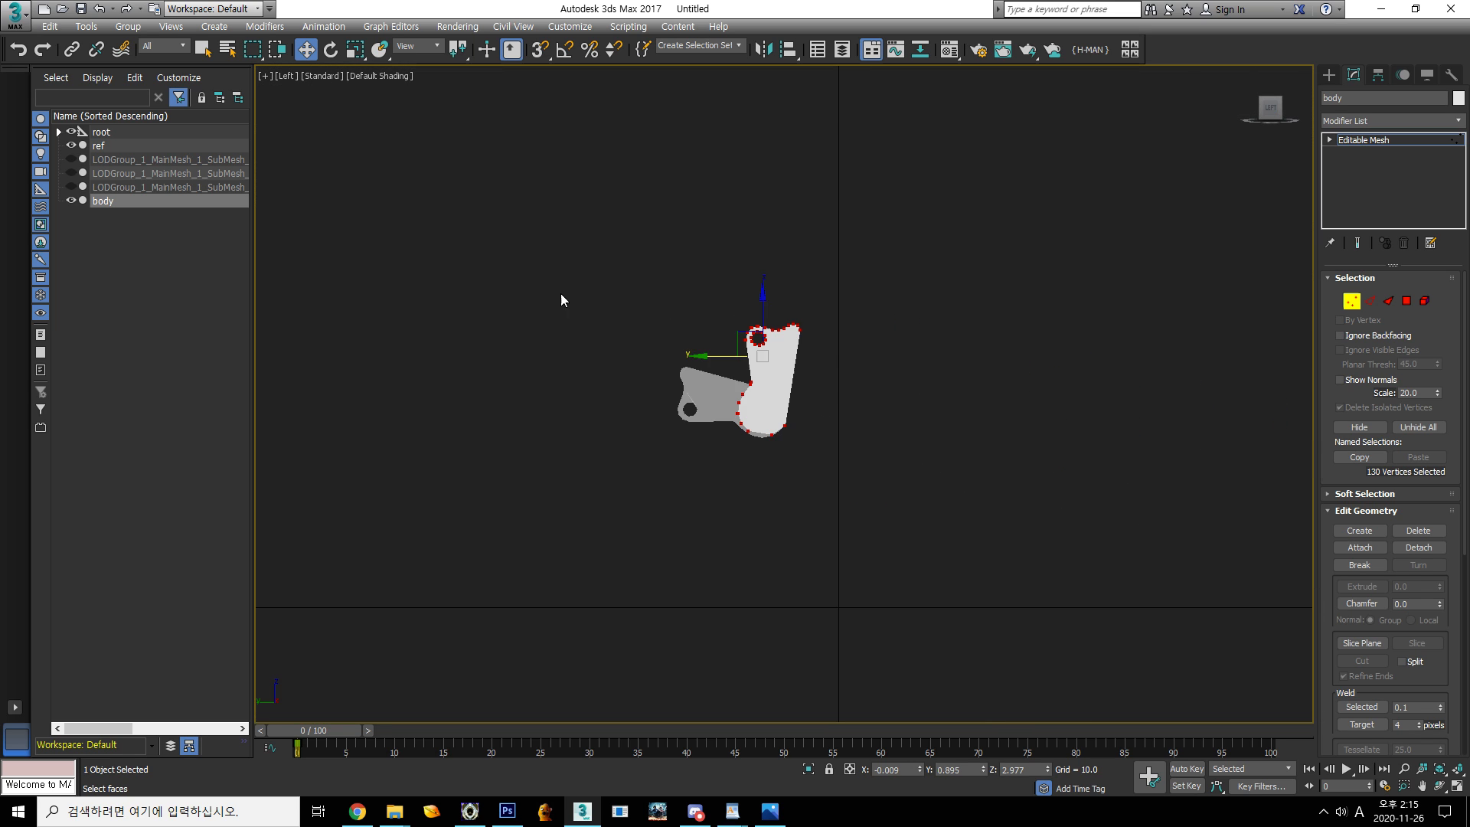
click(330, 49)
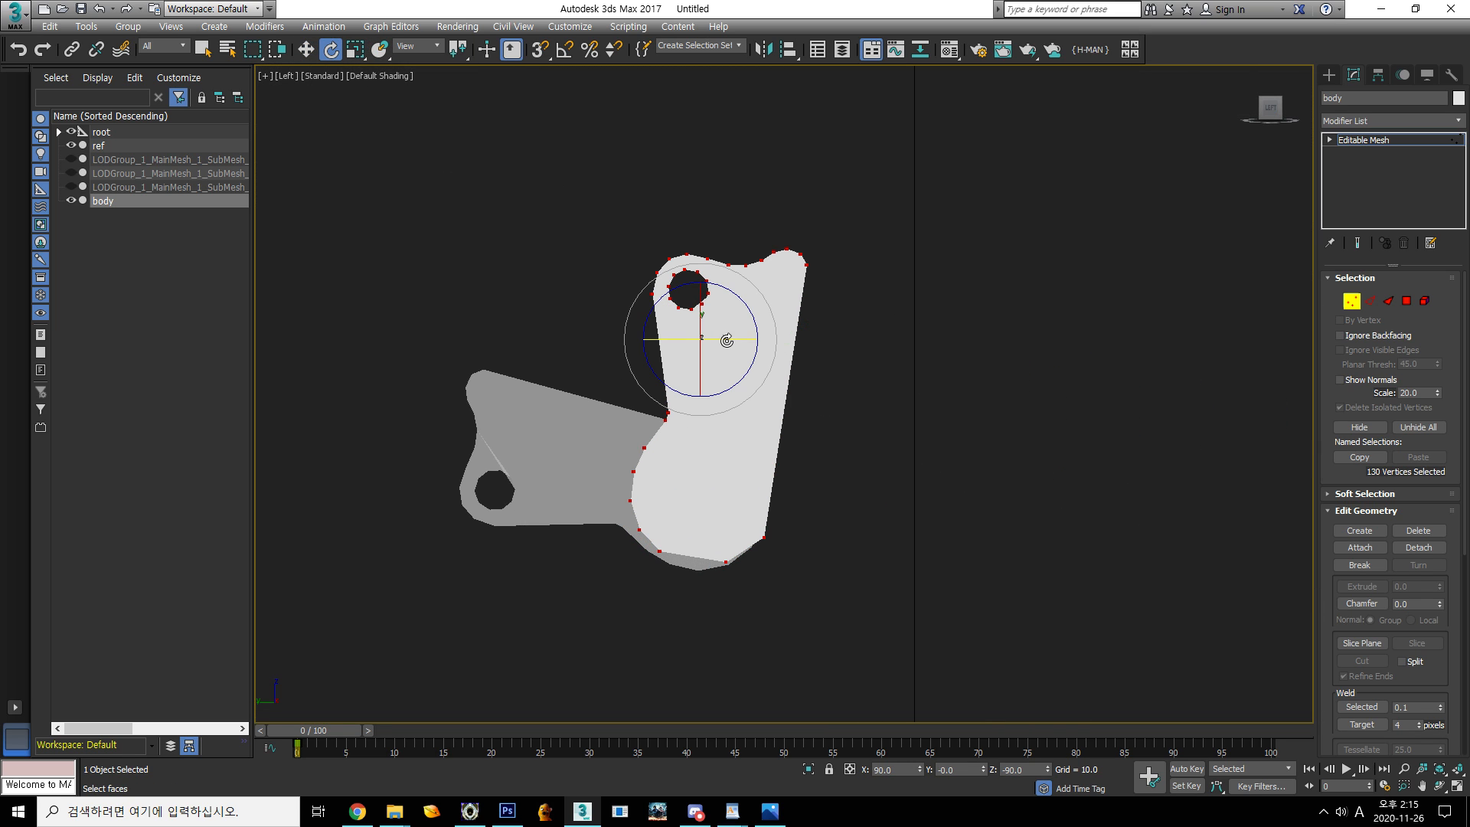
drag(756, 327, 764, 335)
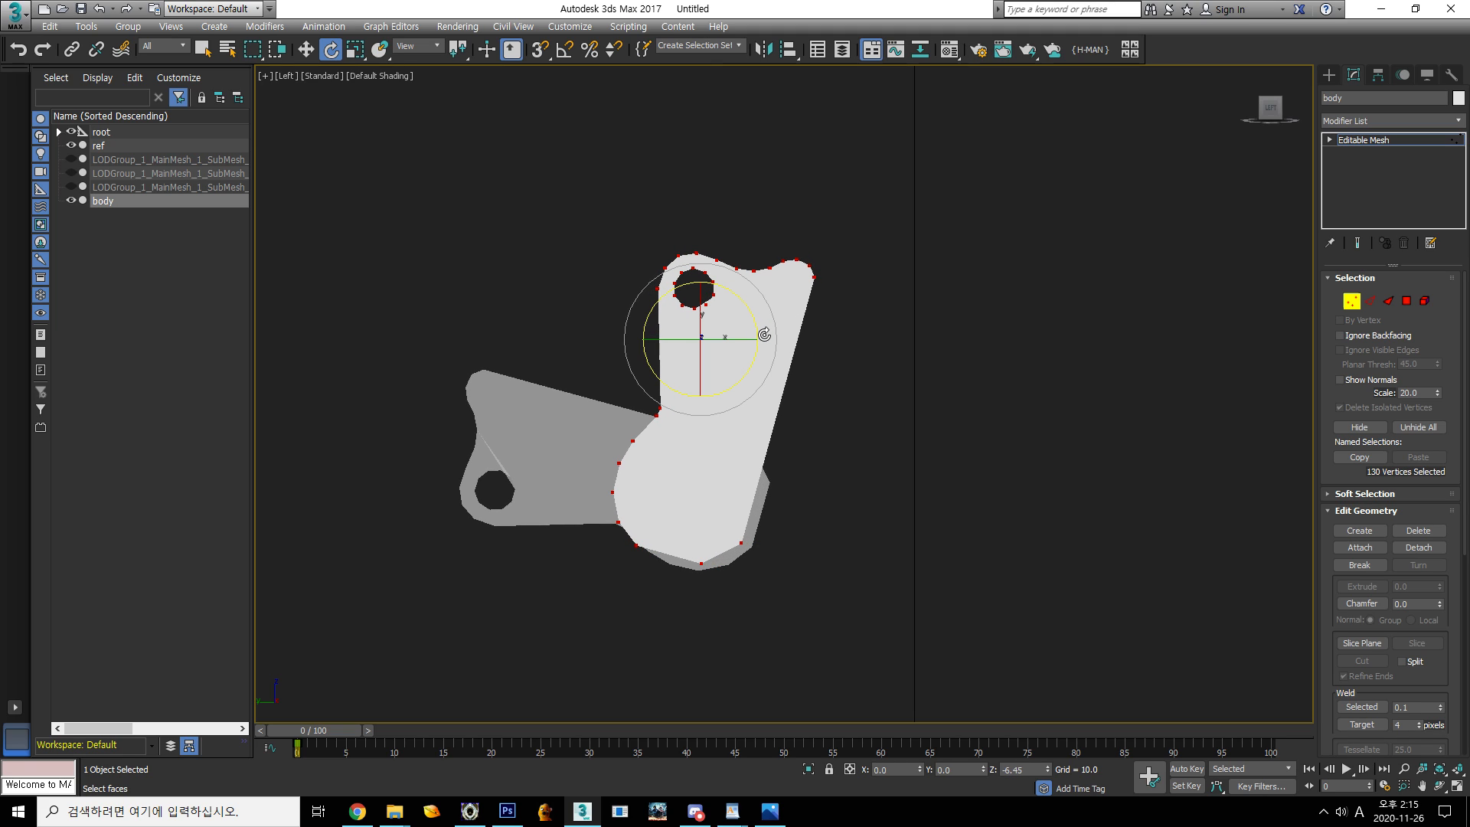
Move the rotated hammer vertices so the rounded base lines up with the pivot end of the ref copy
click(306, 49)
drag(698, 282, 712, 307)
drag(764, 349, 768, 374)
alt+middle_drag(767, 374, 1194, 365)
Select the hammer as an element and unhide all the other elements of the pistol body
click(1424, 301)
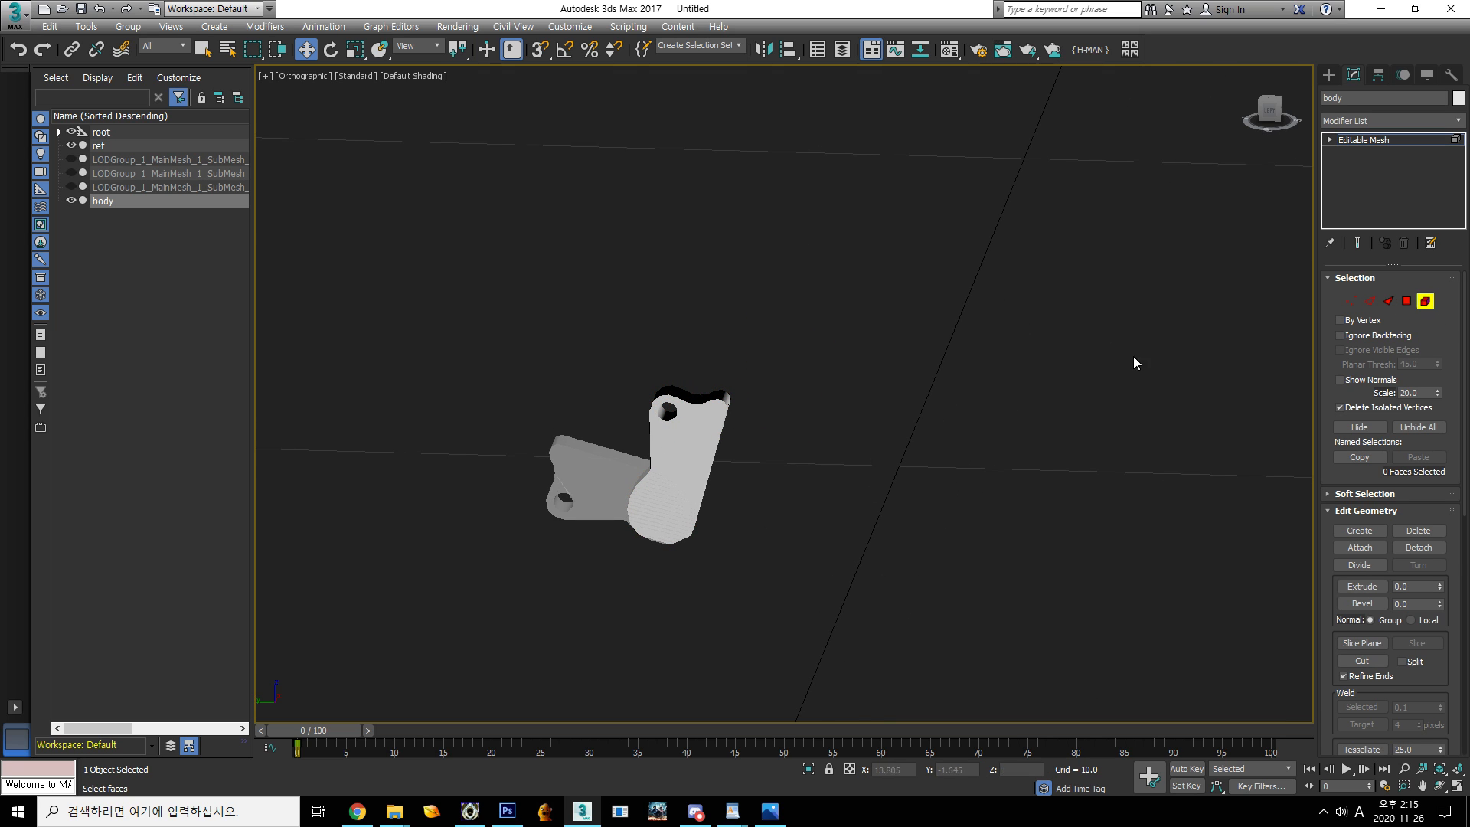
drag(875, 649, 878, 654)
click(1424, 426)
scroll(962, 525, down, 6)
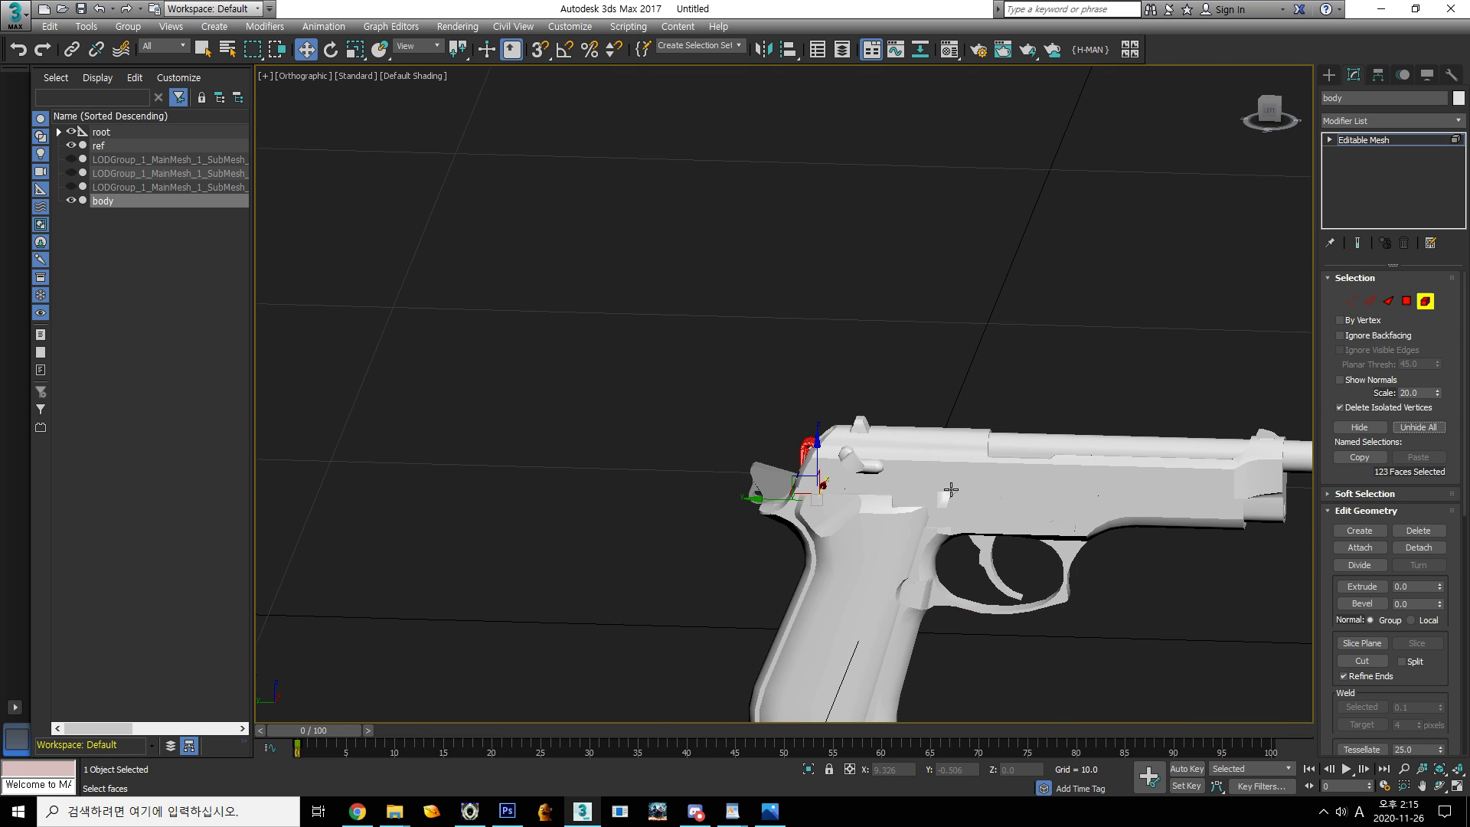
Show the original LODGroup pistol meshes and hide every body element except the hammer
alt+middle_drag(978, 595, 1030, 565)
scroll(836, 492, up, 4)
scroll(835, 491, up, 5)
alt+middle_drag(869, 598, 739, 436)
scroll(975, 591, down, 6)
scroll(800, 507, up, 2)
alt+middle_drag(801, 507, 797, 469)
key(ctrl+i)
key(Delete)
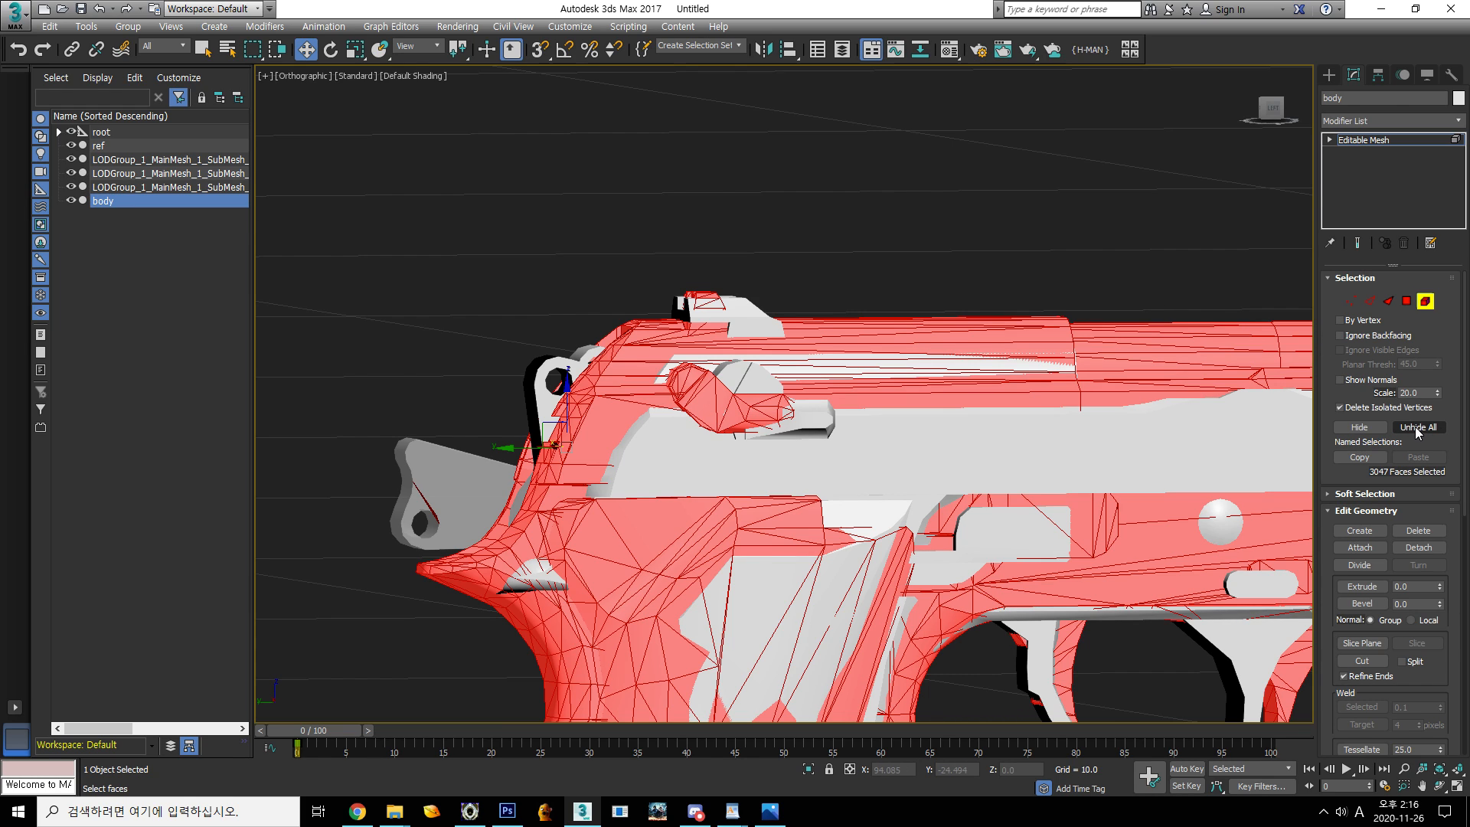
click(1360, 427)
Rotate the hammer's vertices slightly about X to match the hammer of the original pistol
key(1)
key(e)
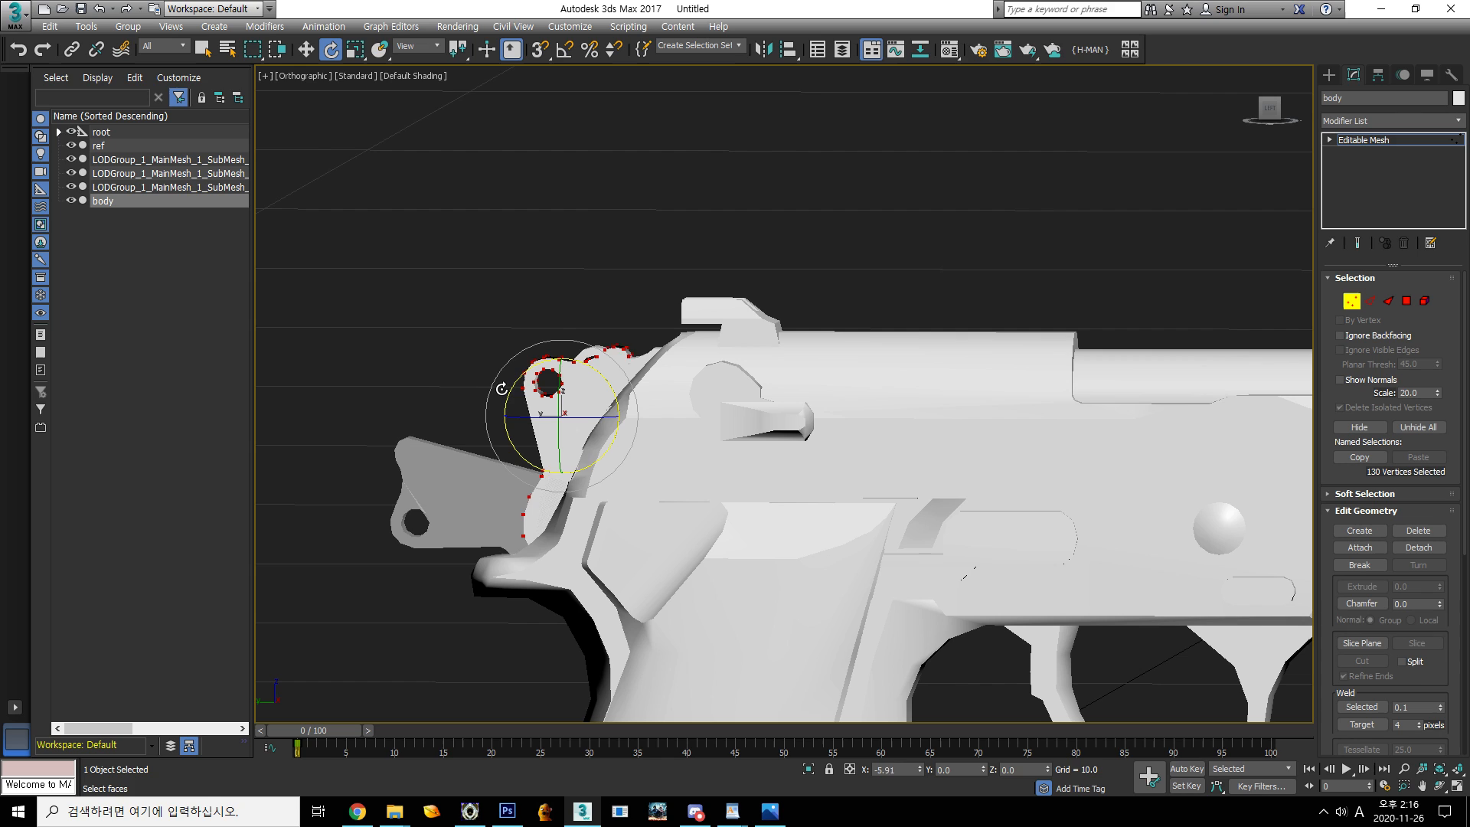
drag(503, 378, 500, 381)
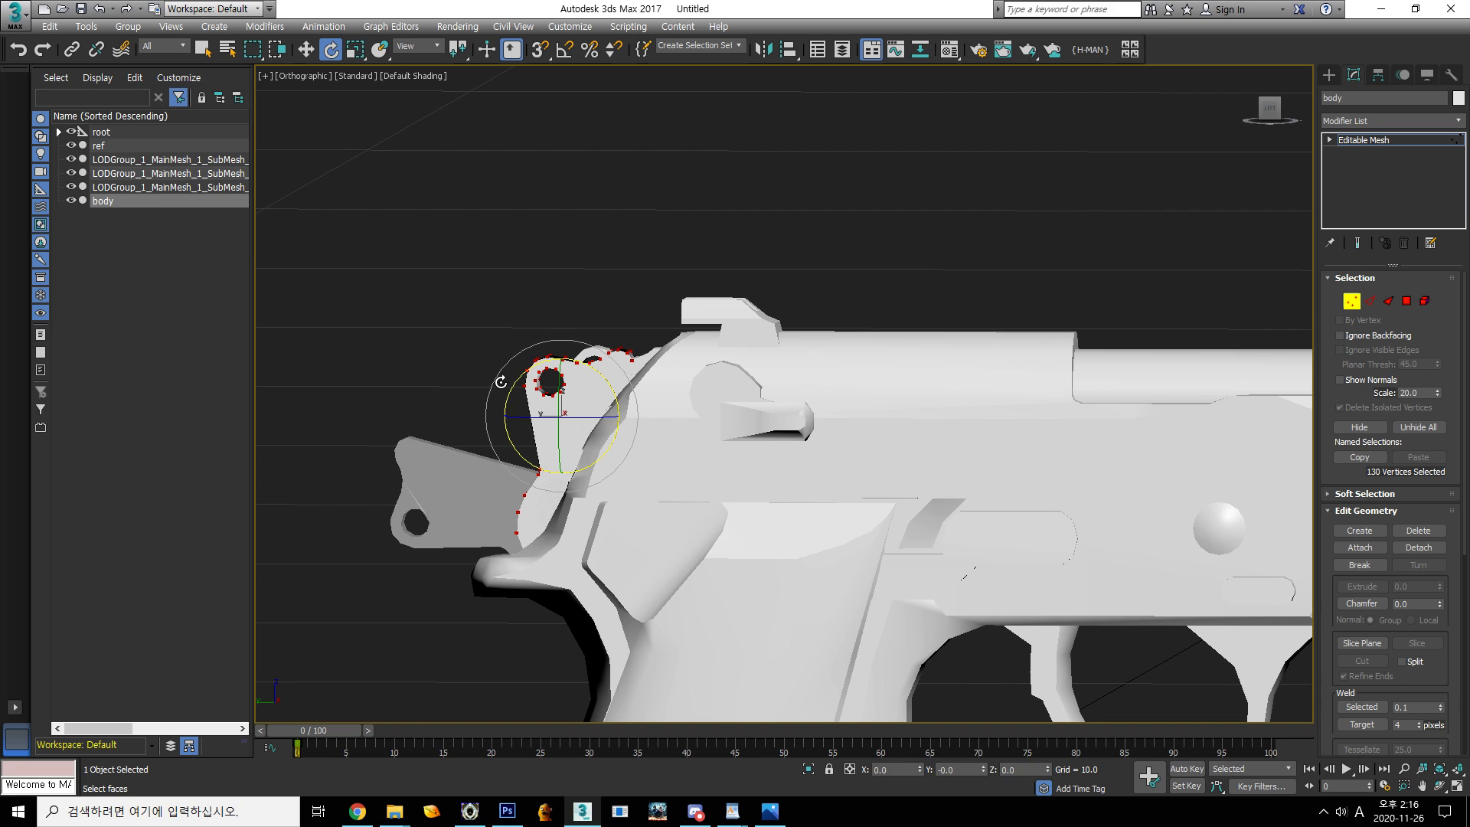
Select the three original LODGroup pistol meshes and hide them
middle_drag(501, 381, 534, 383)
click(115, 163)
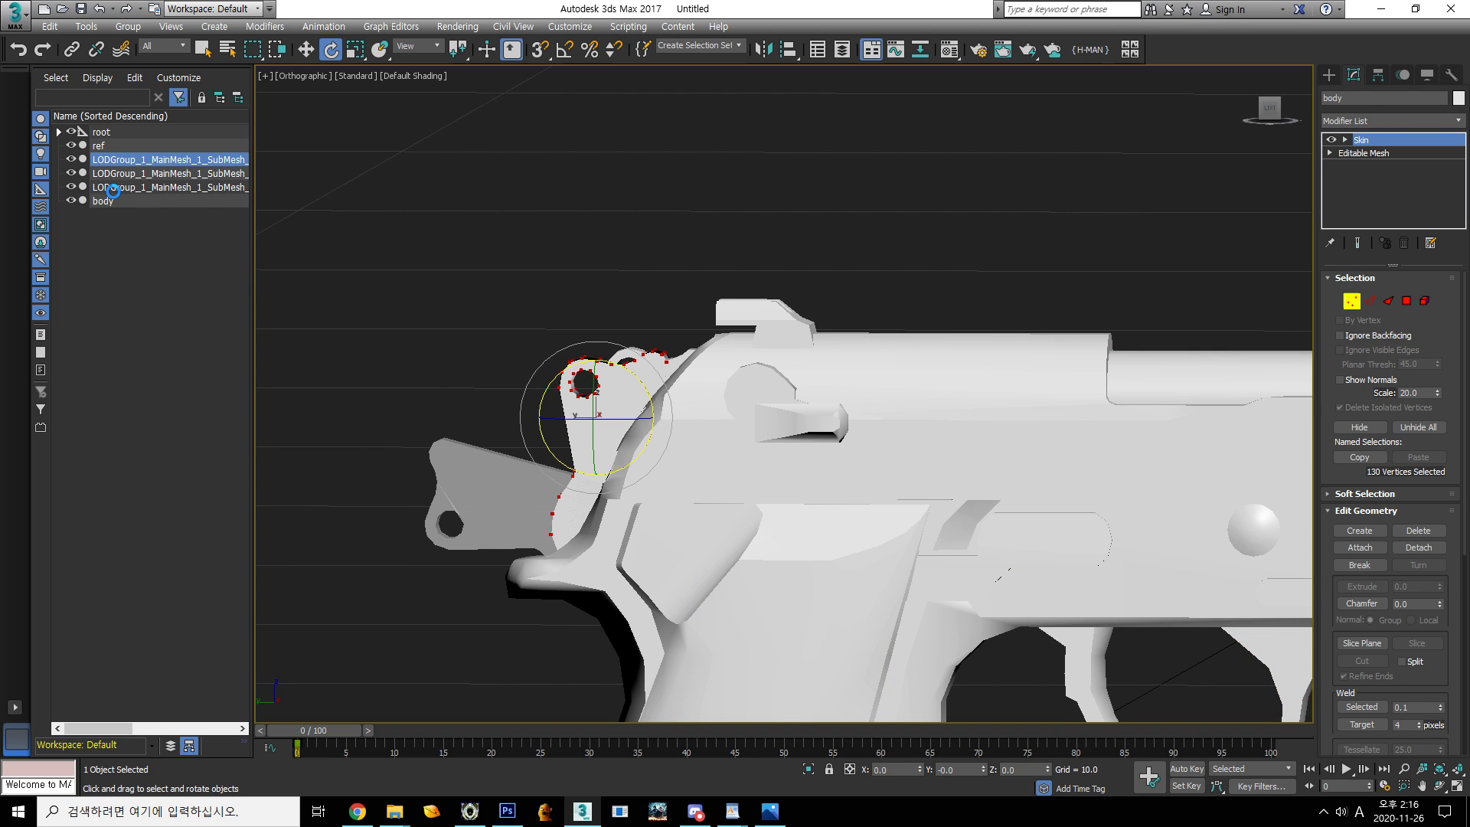
shift+click(114, 188)
key(alt+q)
Return to the body's element editing with the hammer selected and unhide all of its elements
click(628, 481)
key(1)
middle_drag(847, 506, 909, 430)
scroll(641, 492, down, 5)
key(w)
alt+middle_drag(641, 492, 693, 452)
click(1425, 300)
click(1419, 430)
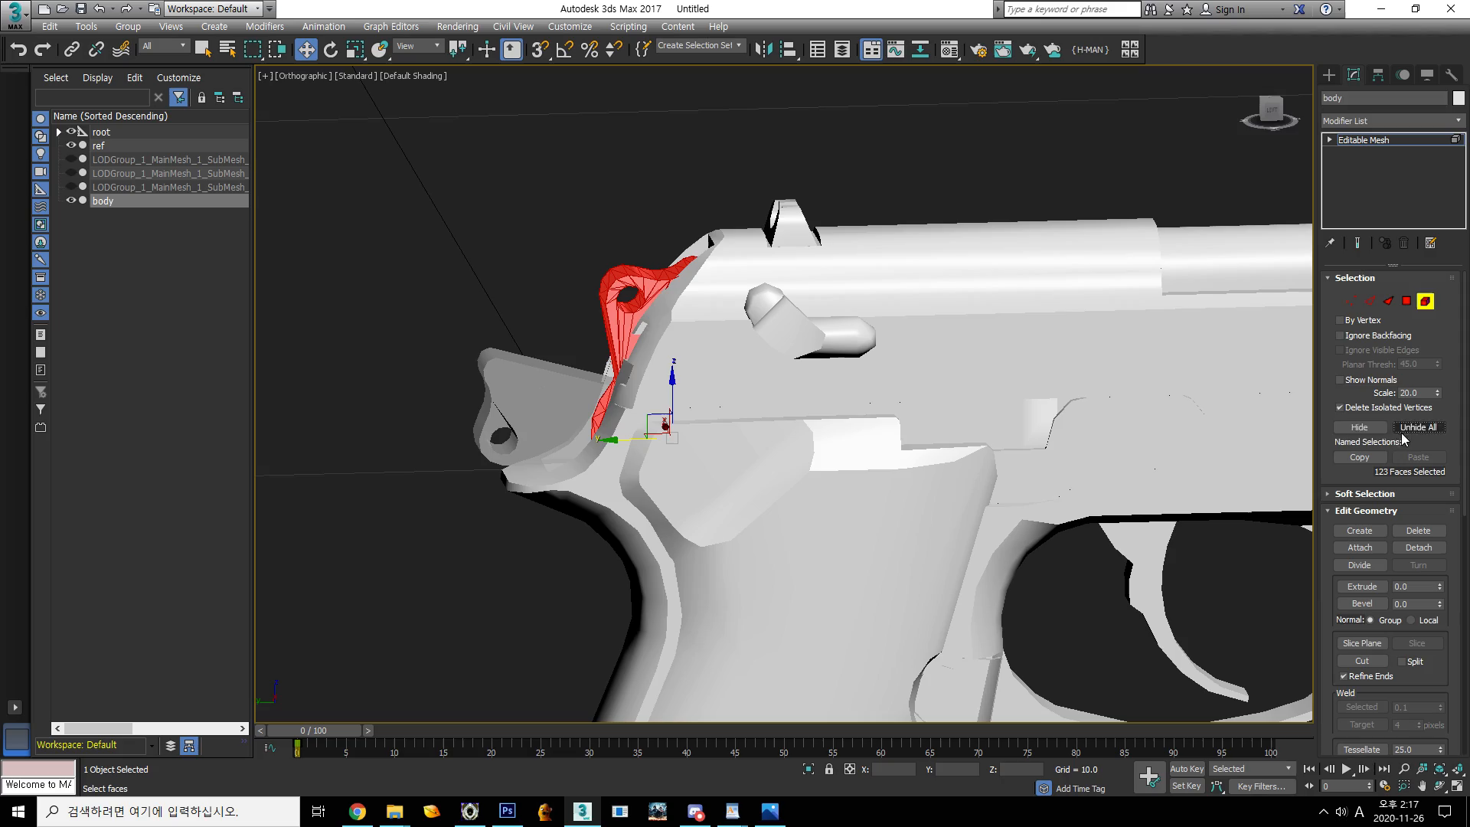
Examine how the hammer sits in its slot from the side and rear, including with the pistol see-through
alt+middle_drag(828, 414, 806, 395)
alt+middle_drag(712, 262, 757, 312)
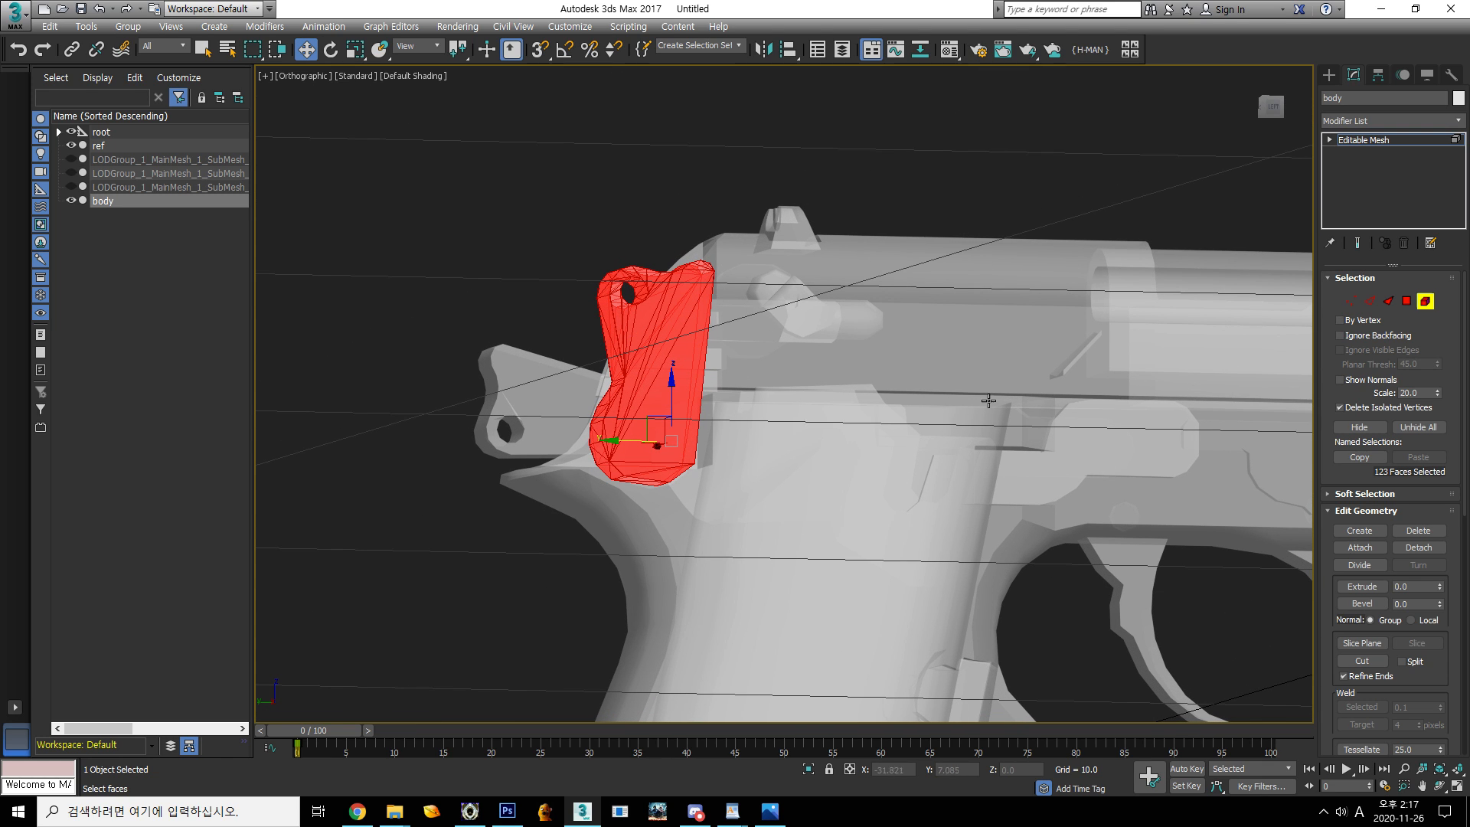
alt+middle_drag(716, 338, 915, 366)
scroll(722, 359, down, 10)
scroll(713, 382, up, 10)
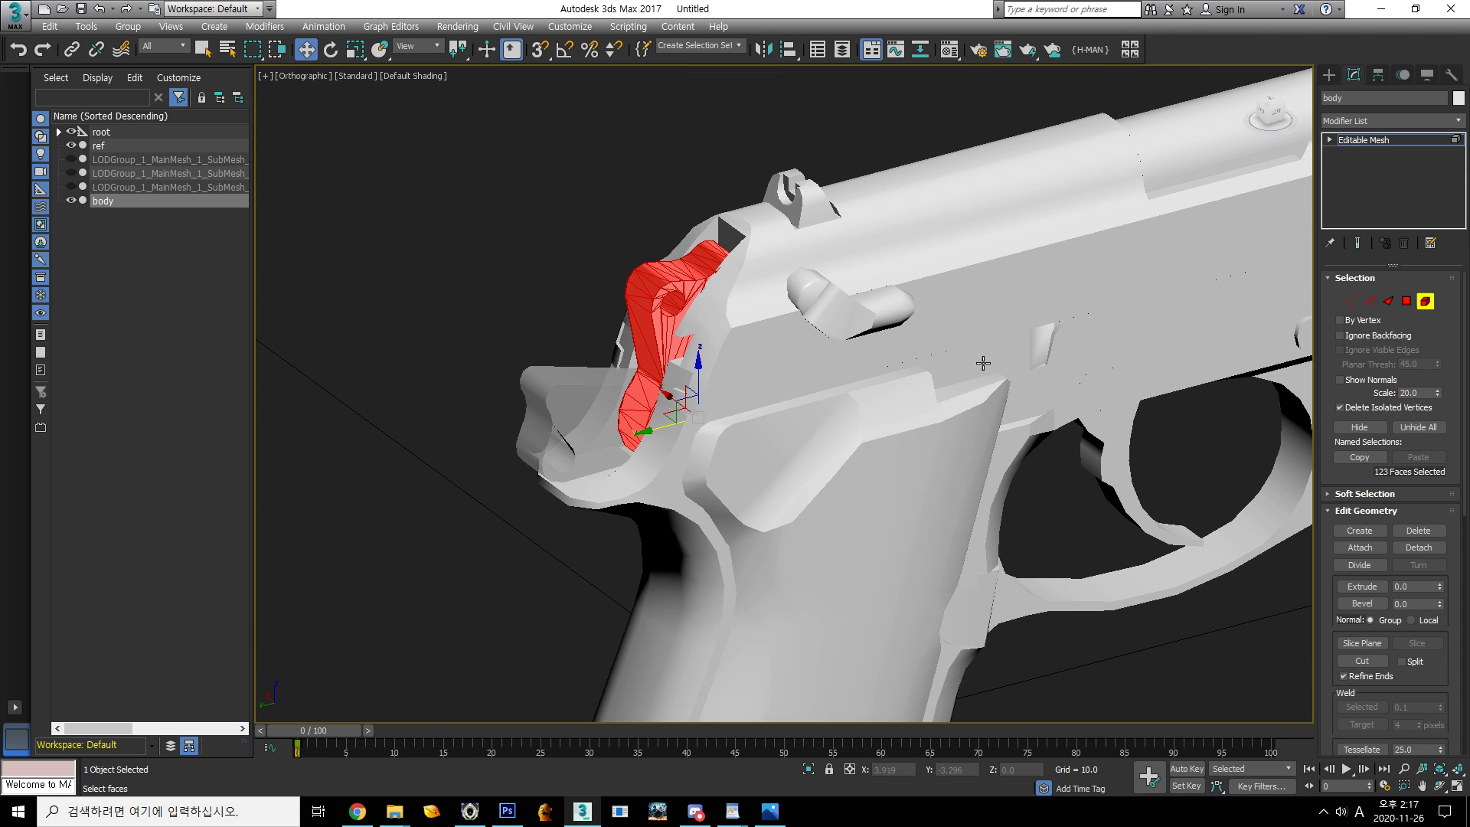
alt+middle_drag(823, 382, 765, 344)
scroll(763, 345, down, 7)
click(735, 333)
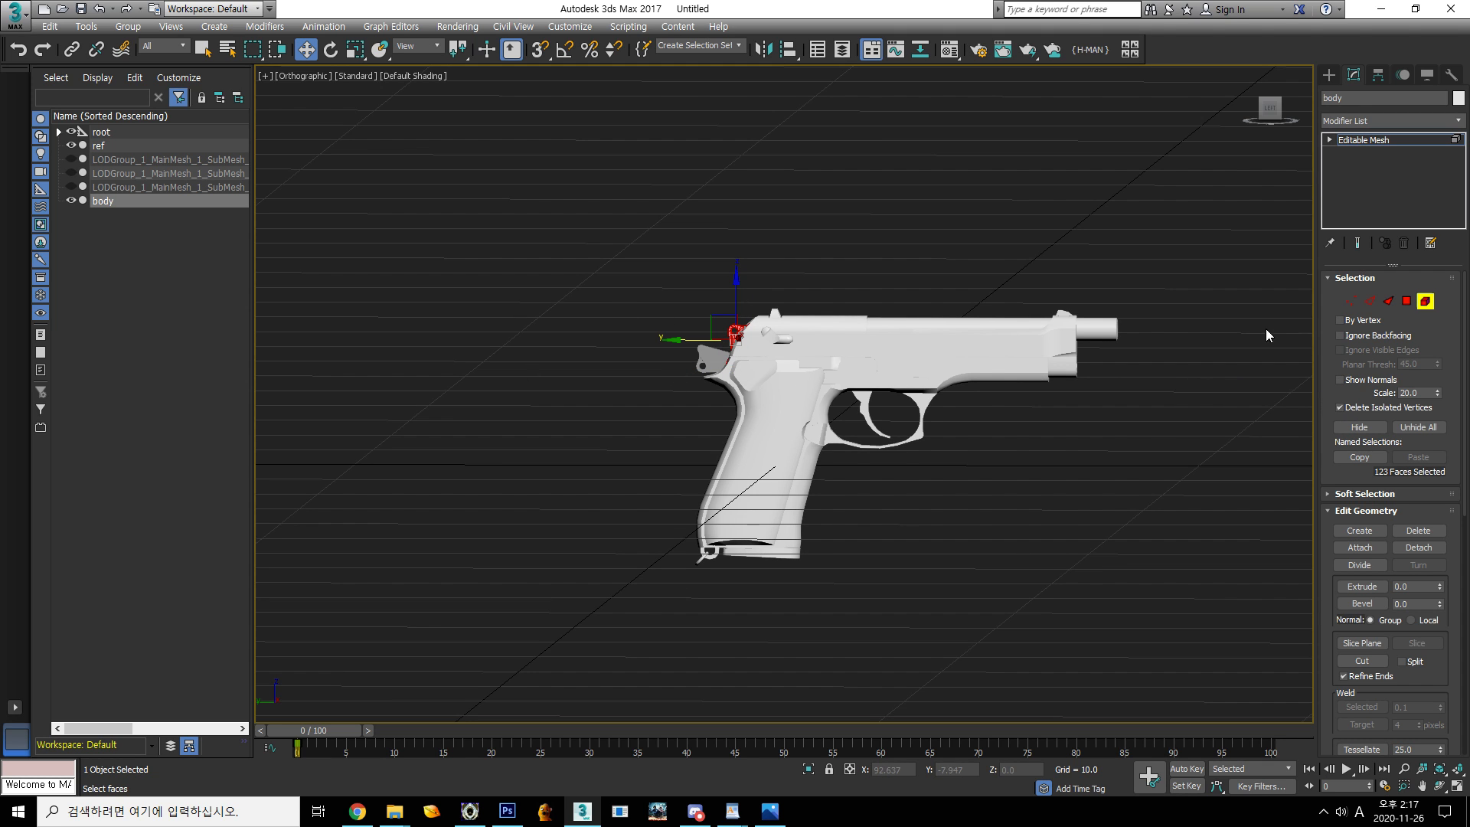
scroll(705, 341, up, 8)
alt+middle_drag(705, 341, 1014, 431)
alt+middle_drag(1120, 368, 692, 325)
key(Delete)
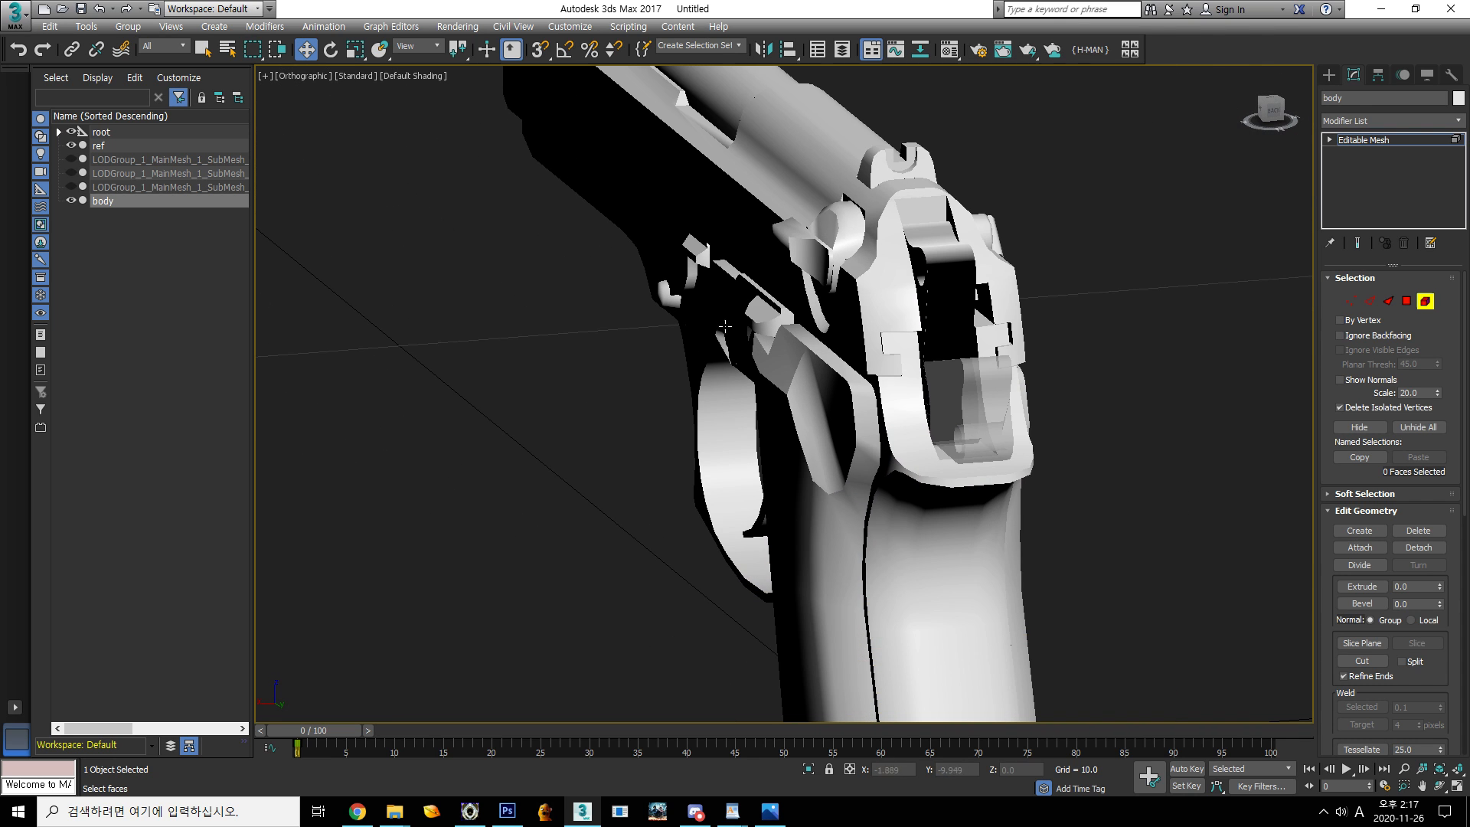
Select the hammer element and hide the rest of the pistol body so only the hammer and ref copy remain
alt+middle_drag(907, 334, 753, 357)
click(909, 328)
scroll(758, 367, down, 5)
middle_drag(773, 424, 517, 436)
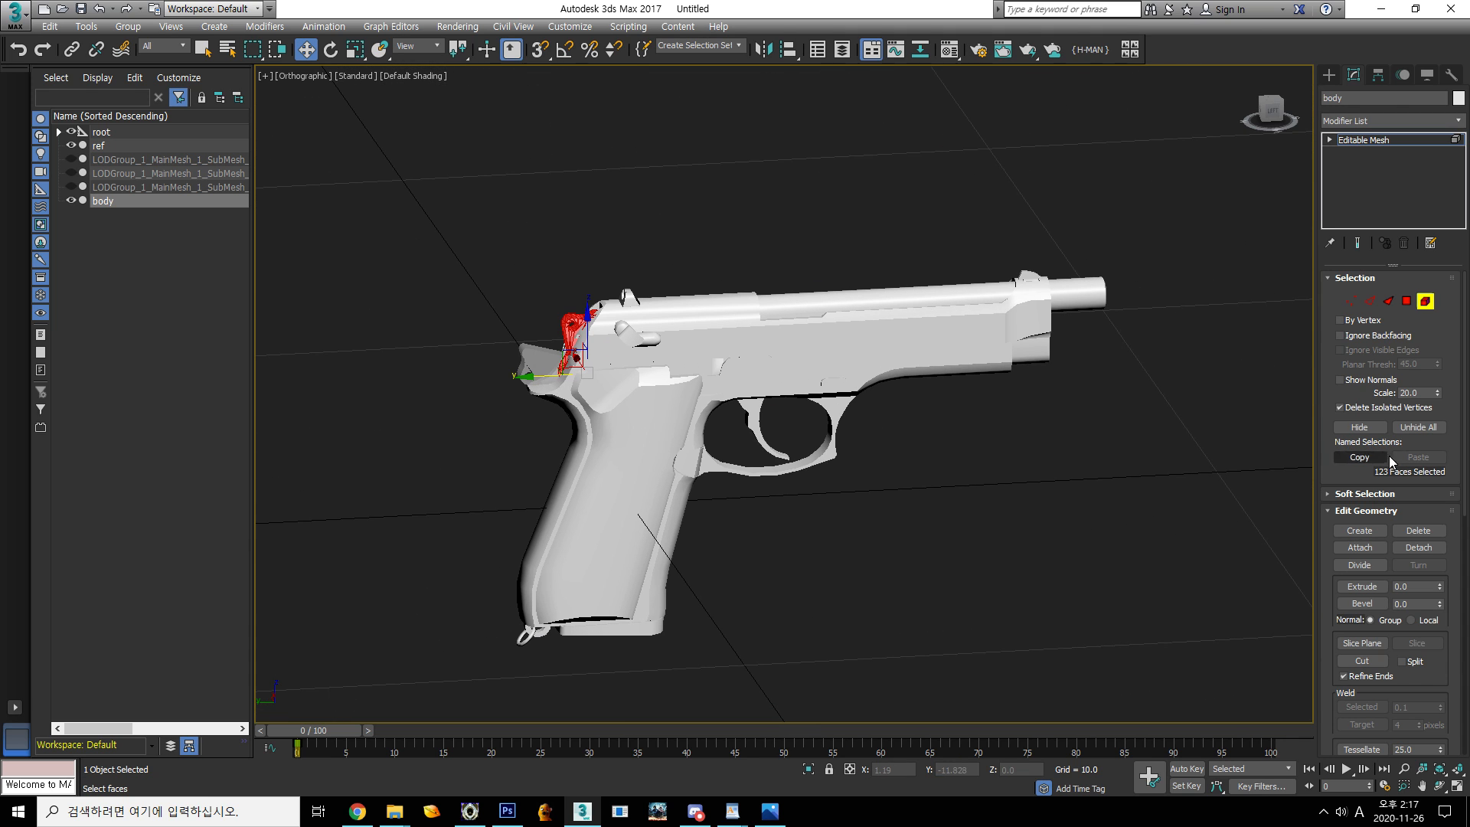
click(1361, 426)
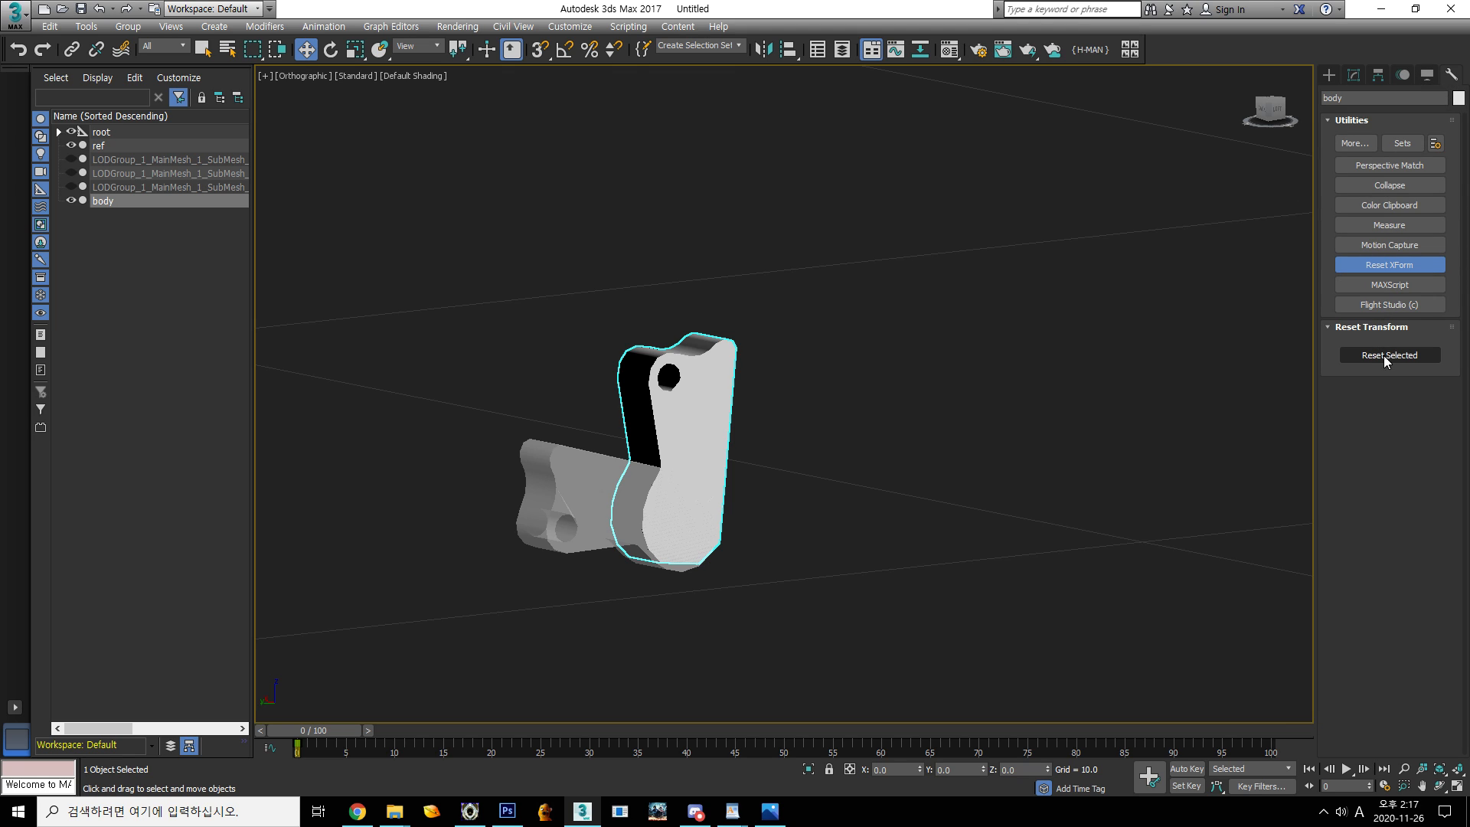
Apply Reset XForm to the body object and collapse its whole modifier stack to an editable mesh
click(1386, 357)
click(1355, 76)
right_click(1370, 143)
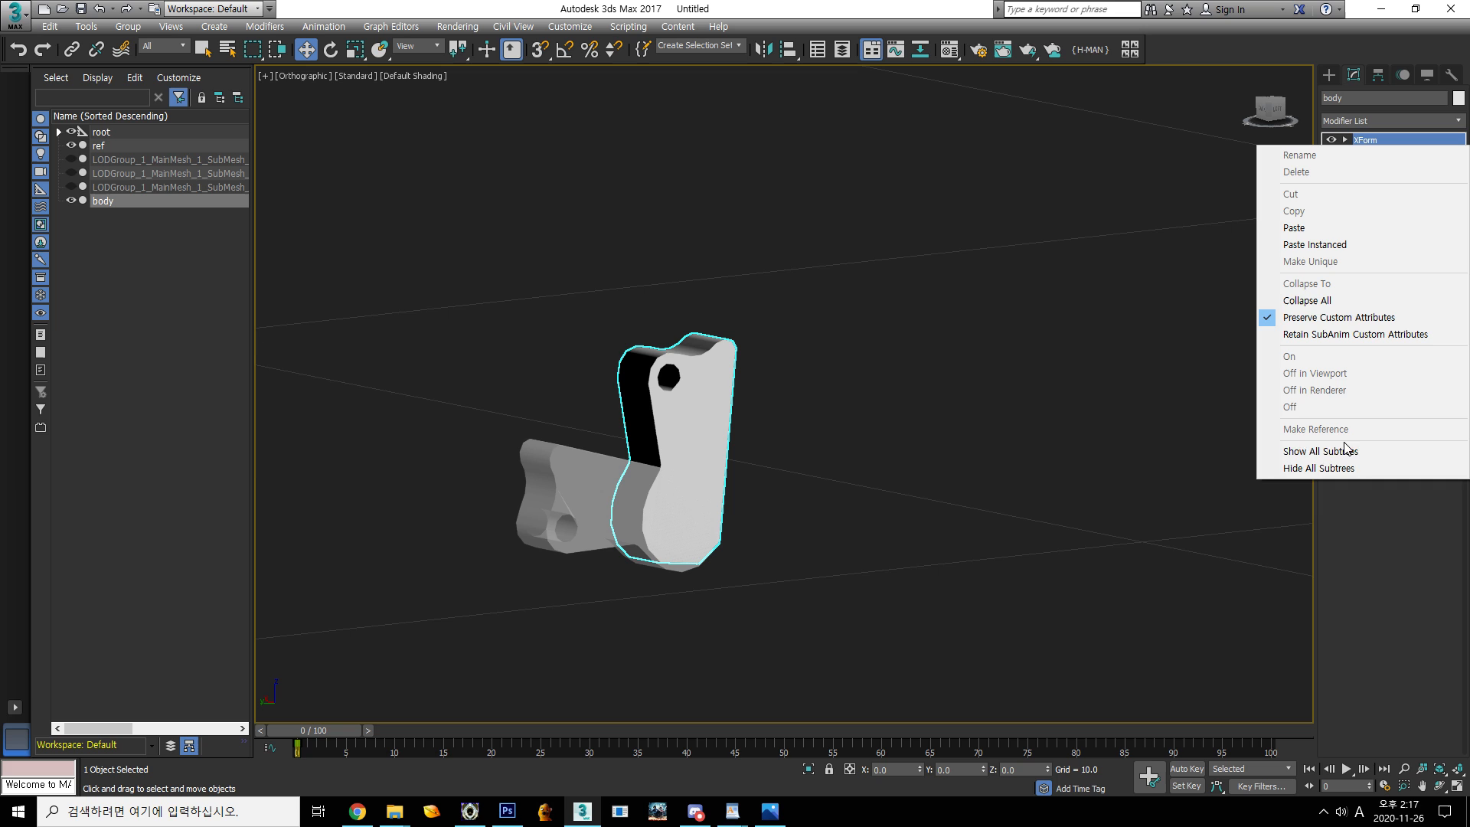
click(1346, 301)
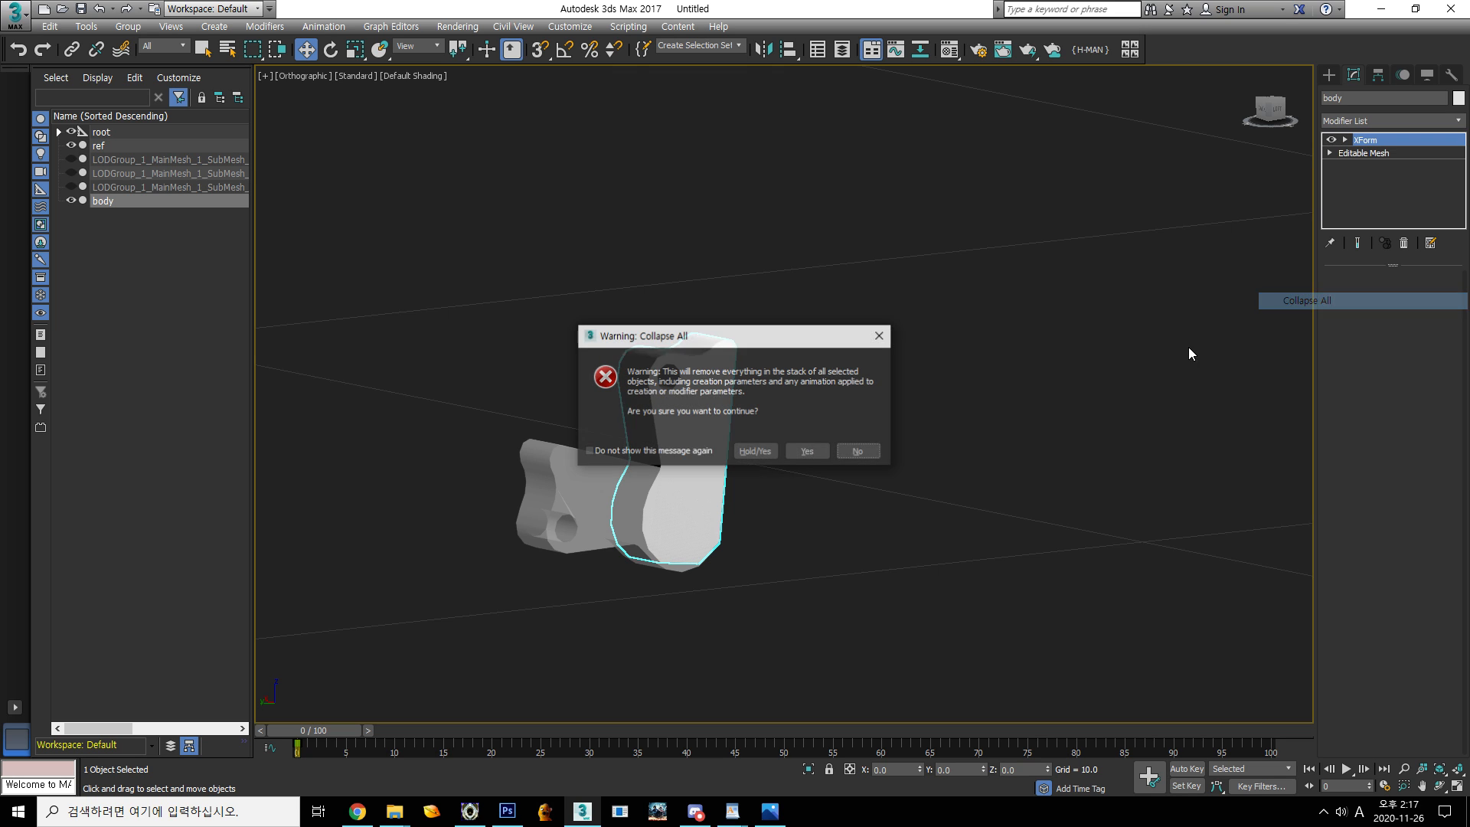
click(808, 452)
alt+middle_drag(811, 449, 667, 449)
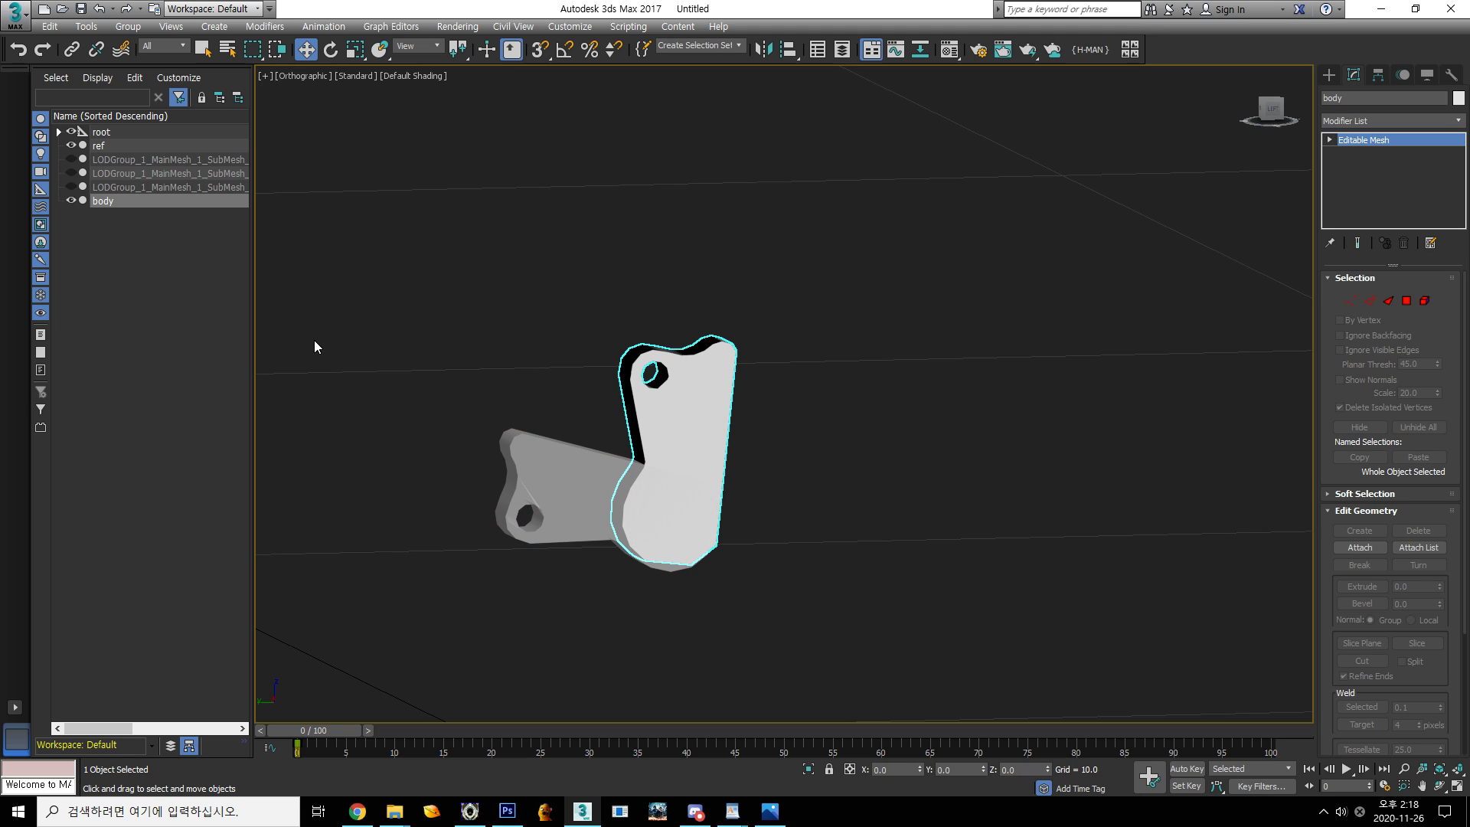
Clone the ref hammer as an independent copy
click(107, 147)
alt+middle_drag(474, 299, 580, 274)
alt+middle_drag(619, 388, 645, 368)
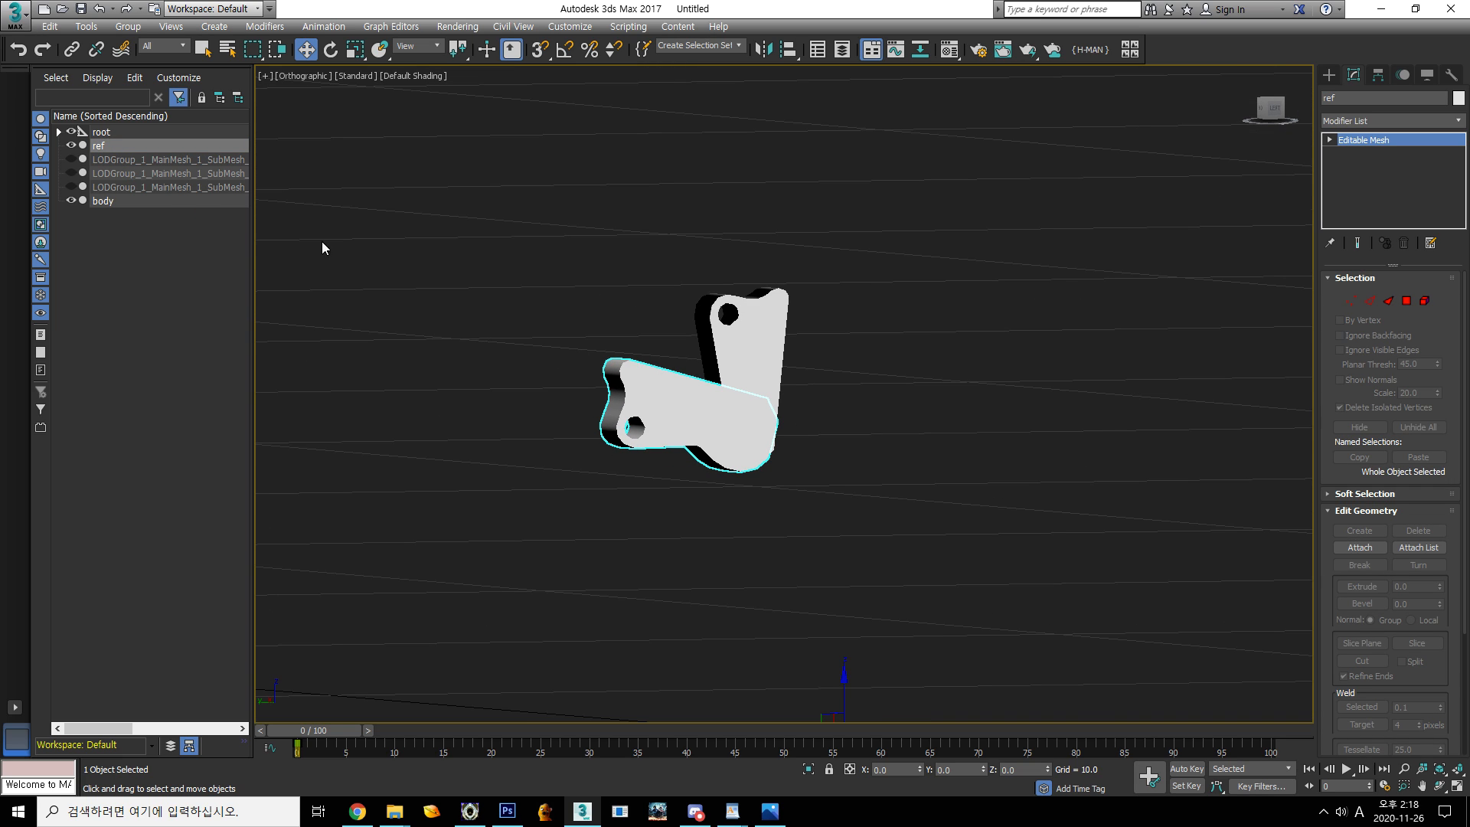
right_click(158, 150)
click(182, 196)
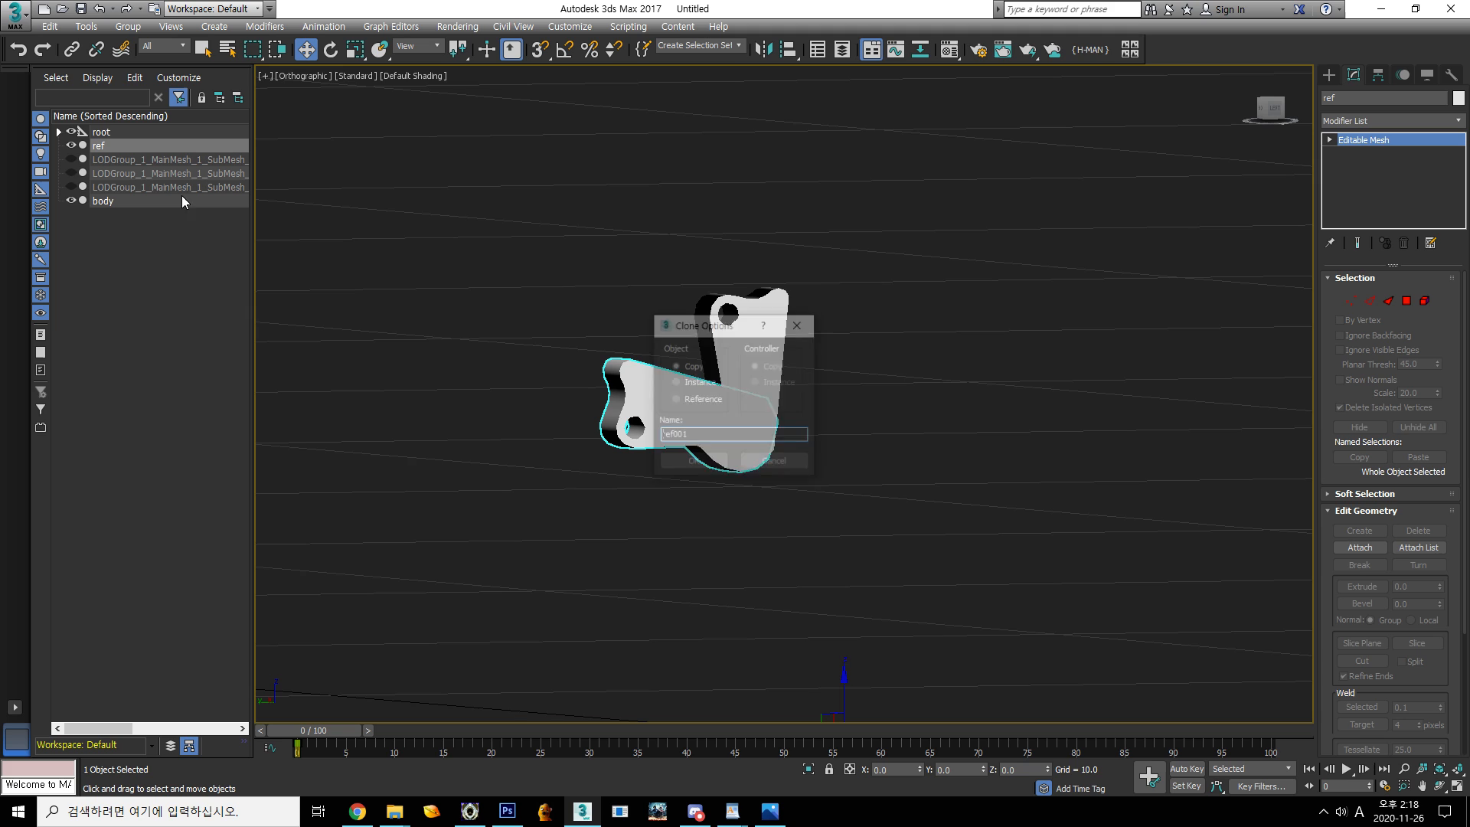
click(692, 461)
Rotate the ref object -73.69 degrees about Z in the Left view so the hammer stands upright
click(115, 223)
alt+middle_drag(627, 492, 597, 514)
click(331, 51)
scroll(737, 531, down, 3)
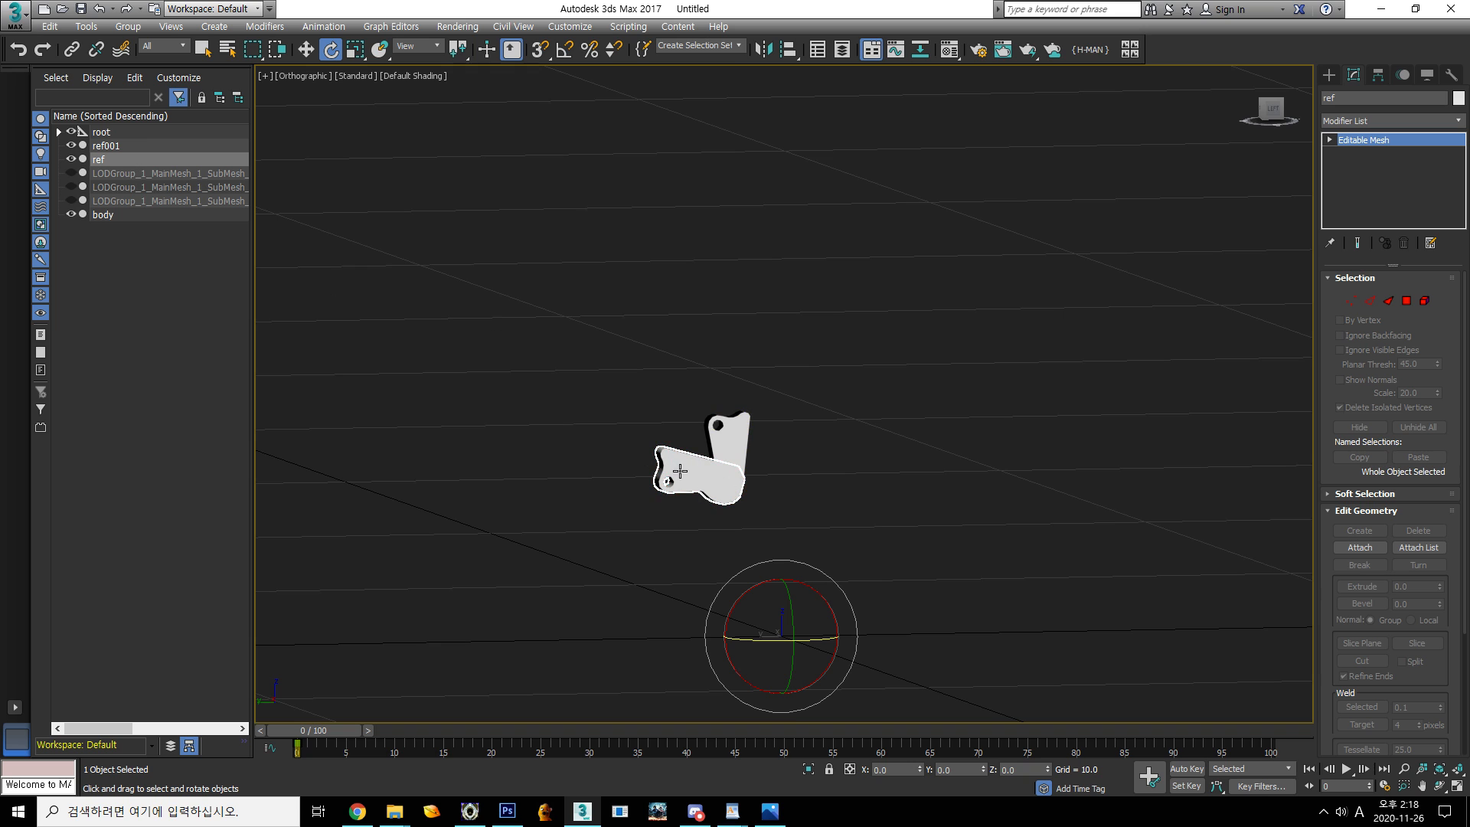
alt+middle_drag(733, 561, 778, 543)
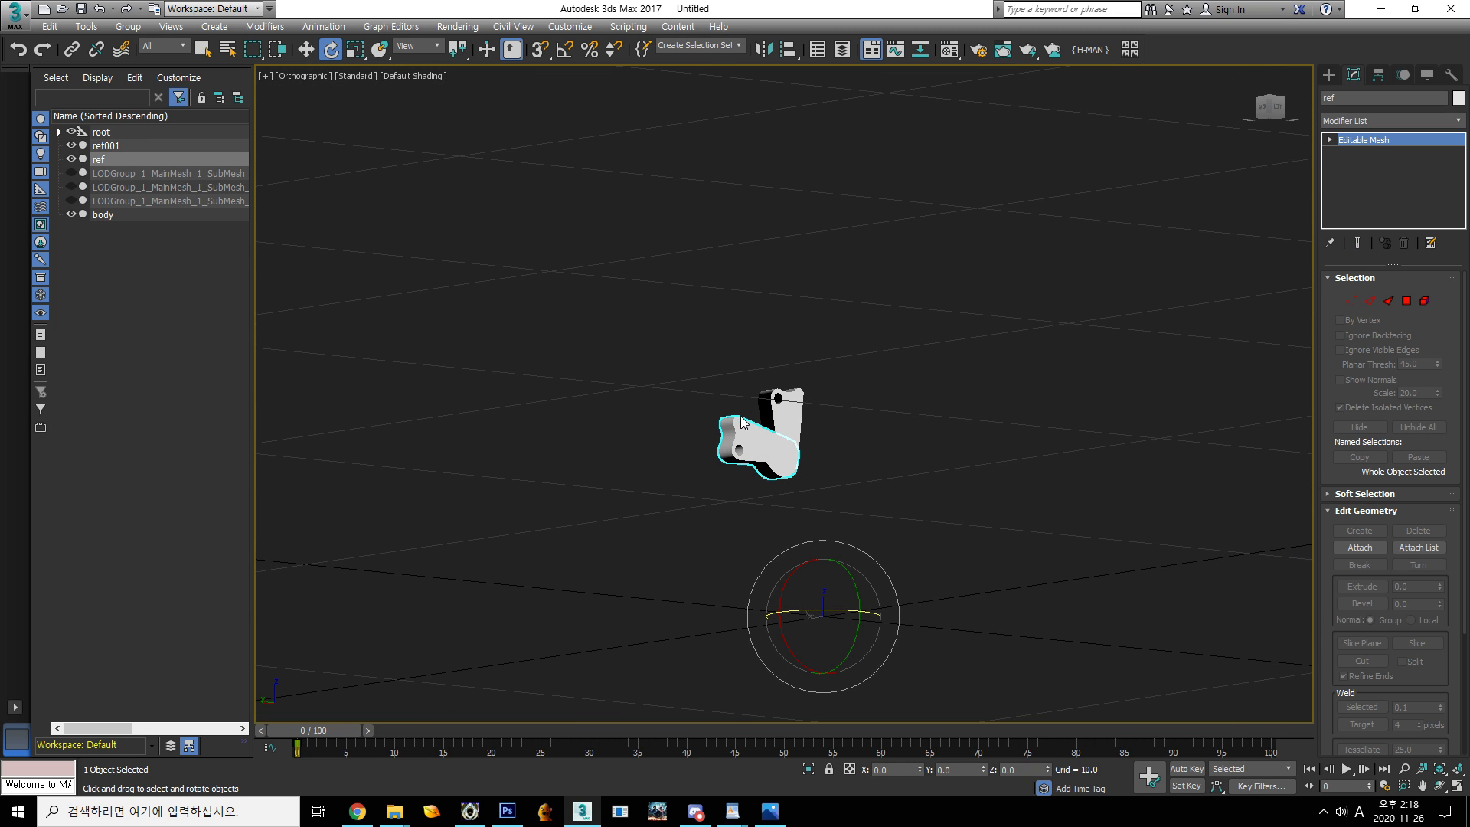
alt+middle_drag(839, 591, 766, 612)
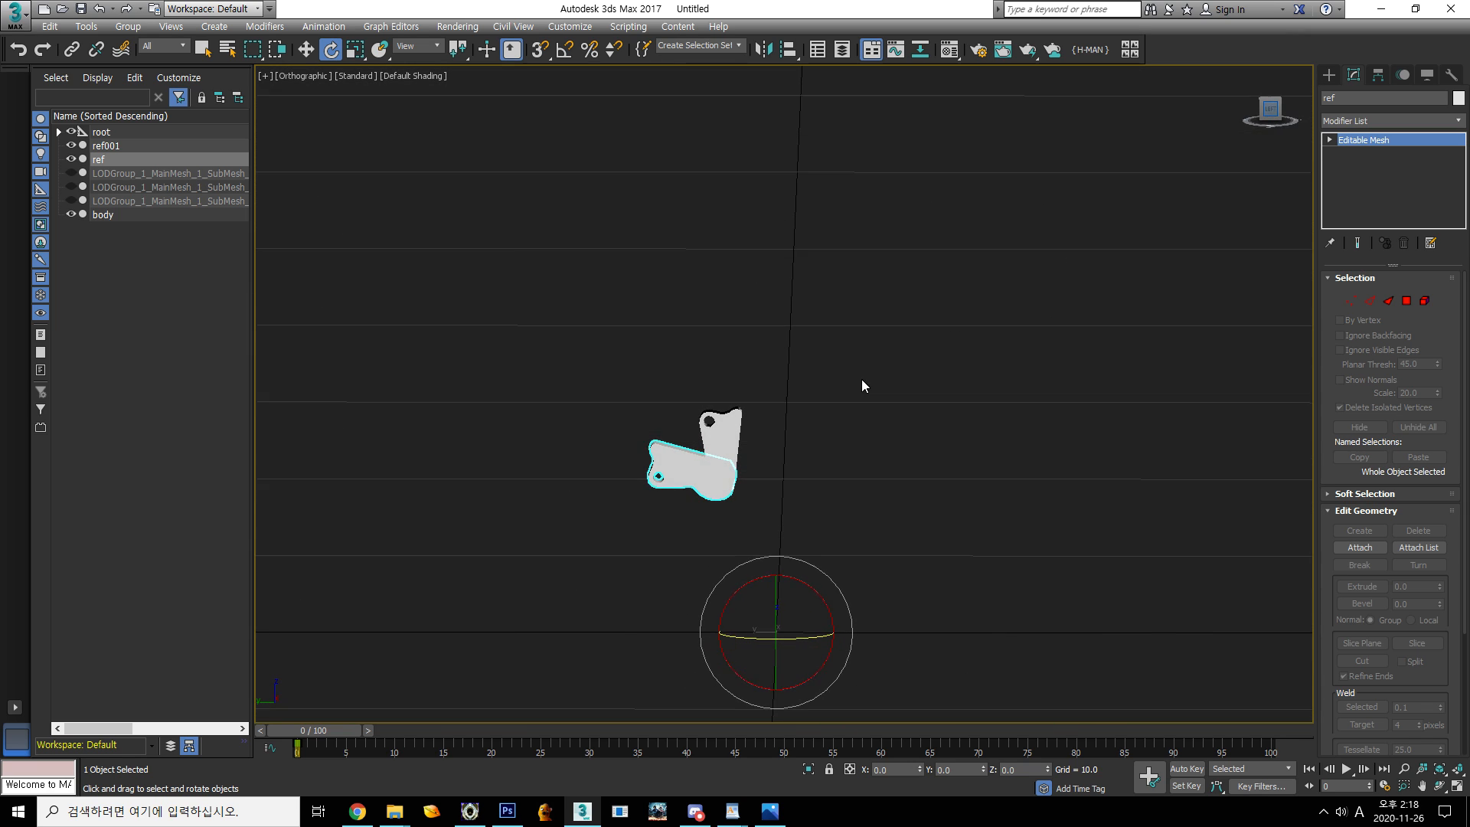
key(l)
scroll(813, 479, down, 3)
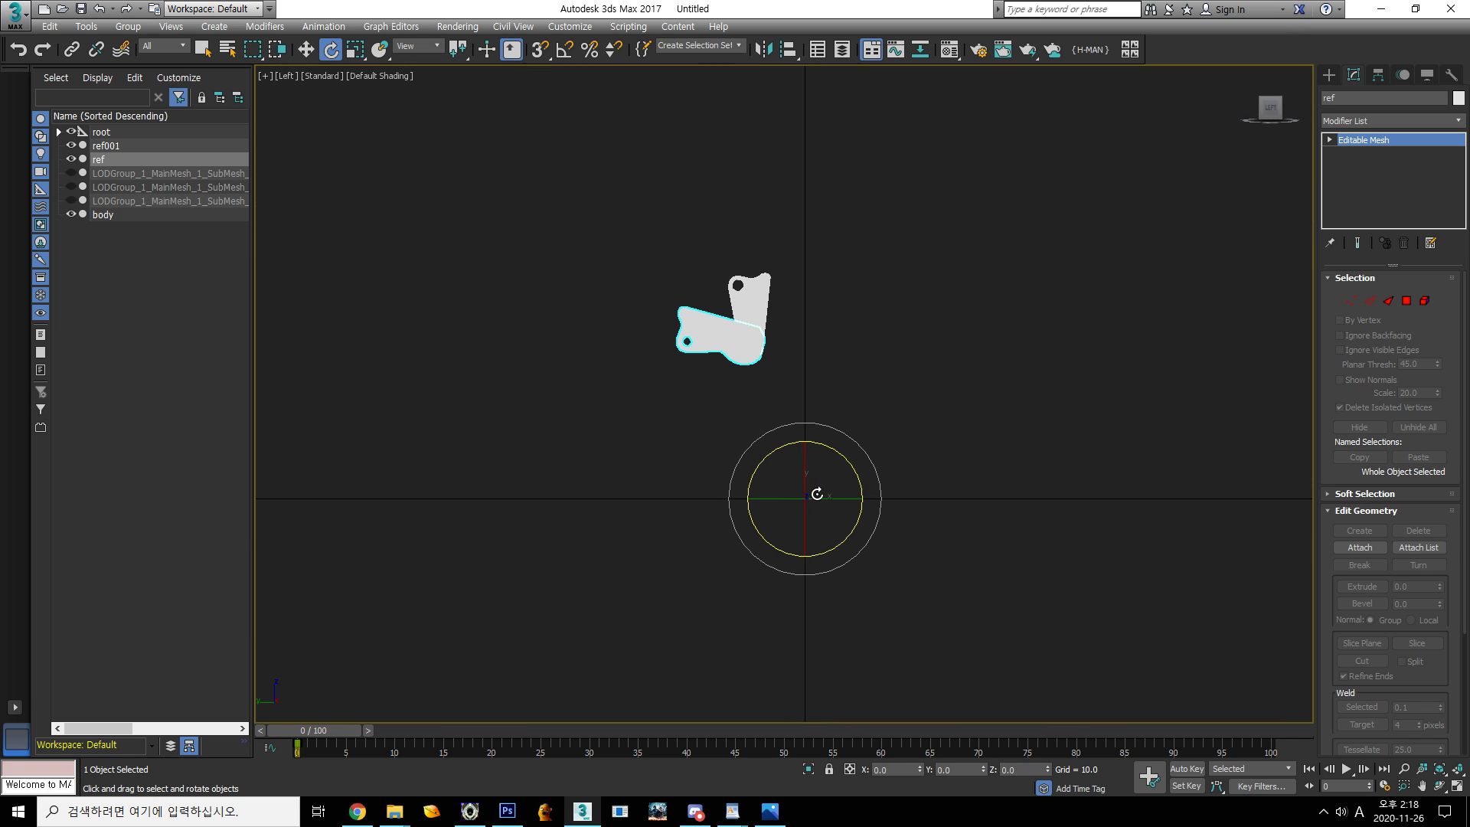
drag(847, 462, 875, 589)
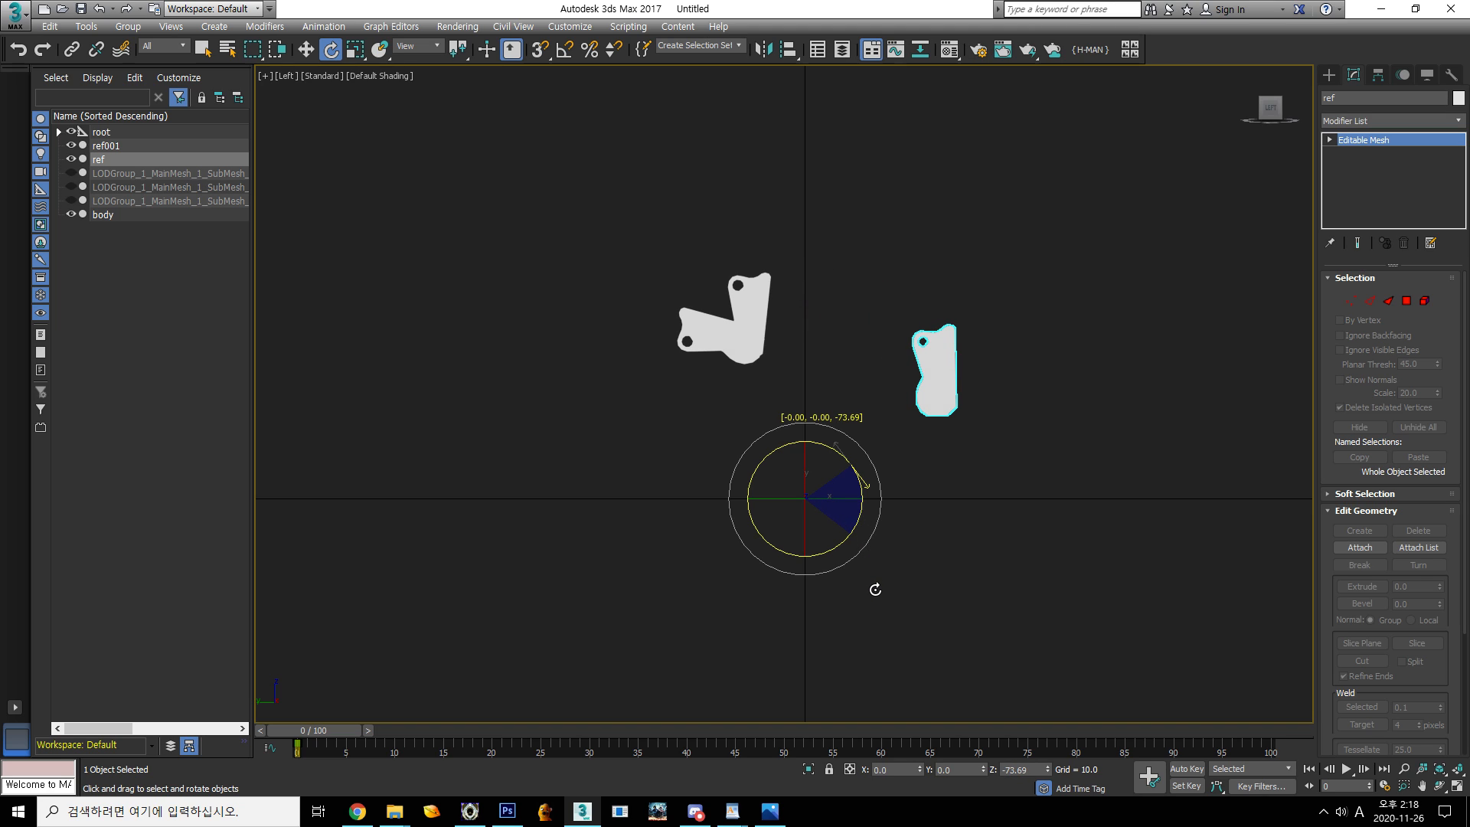
drag(875, 590, 875, 590)
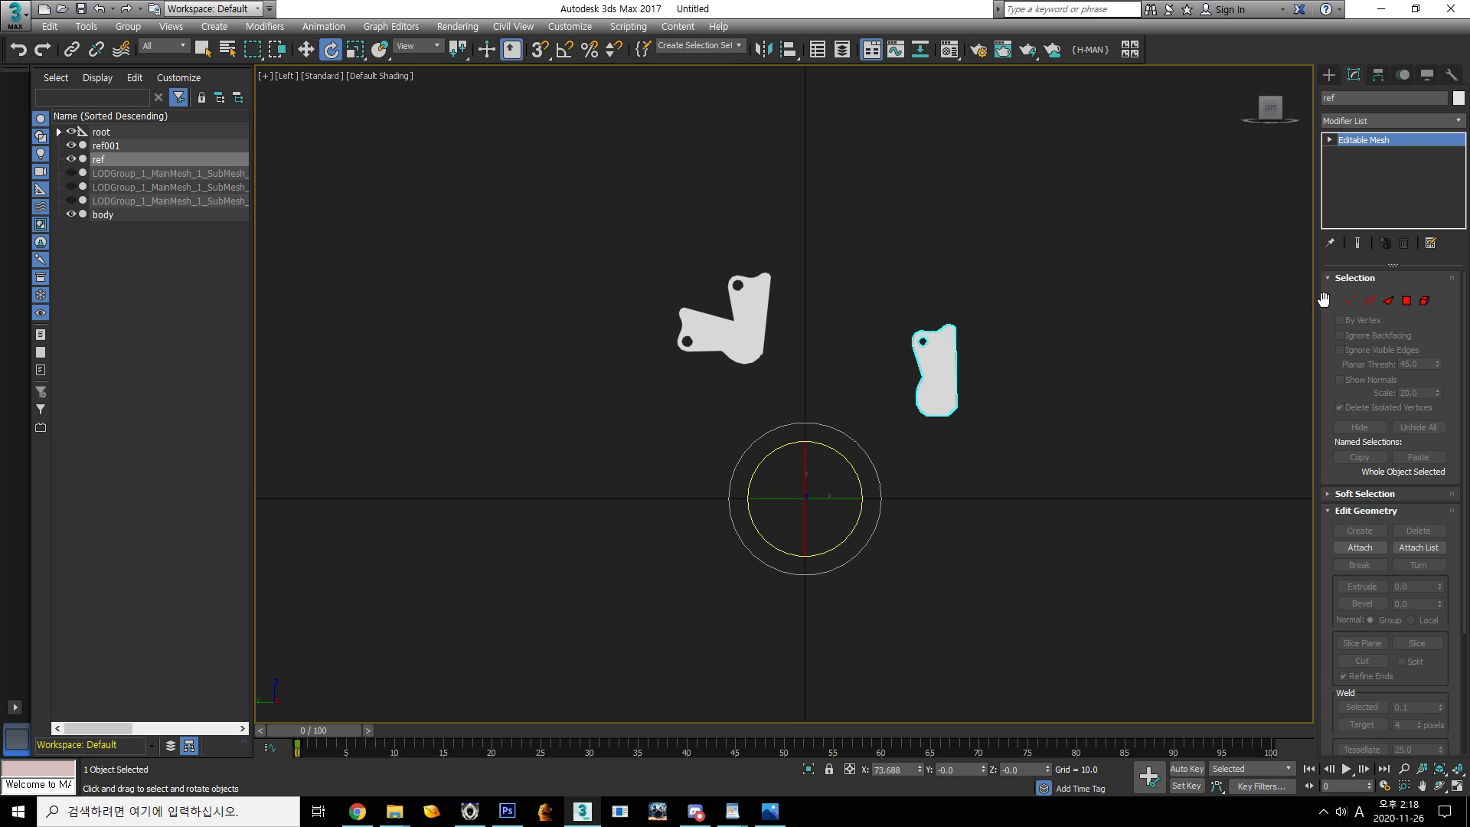
Move all of ref's vertices onto the body's upright hammer, at about Y 0.928 and Z 2.98, and leave vertex editing
click(1353, 301)
drag(1057, 493, 766, 206)
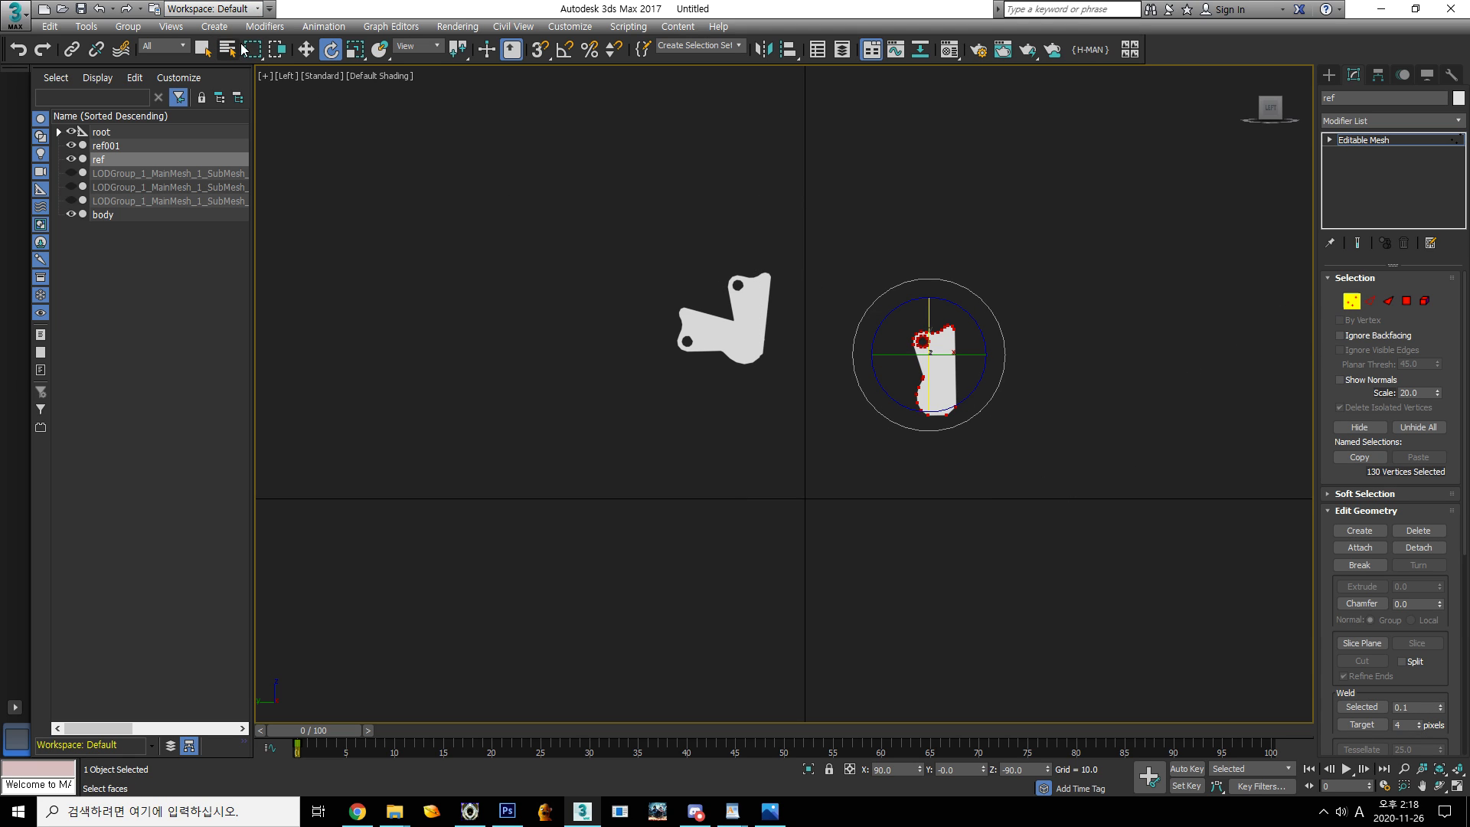
click(306, 49)
drag(989, 358, 803, 349)
drag(740, 300, 743, 238)
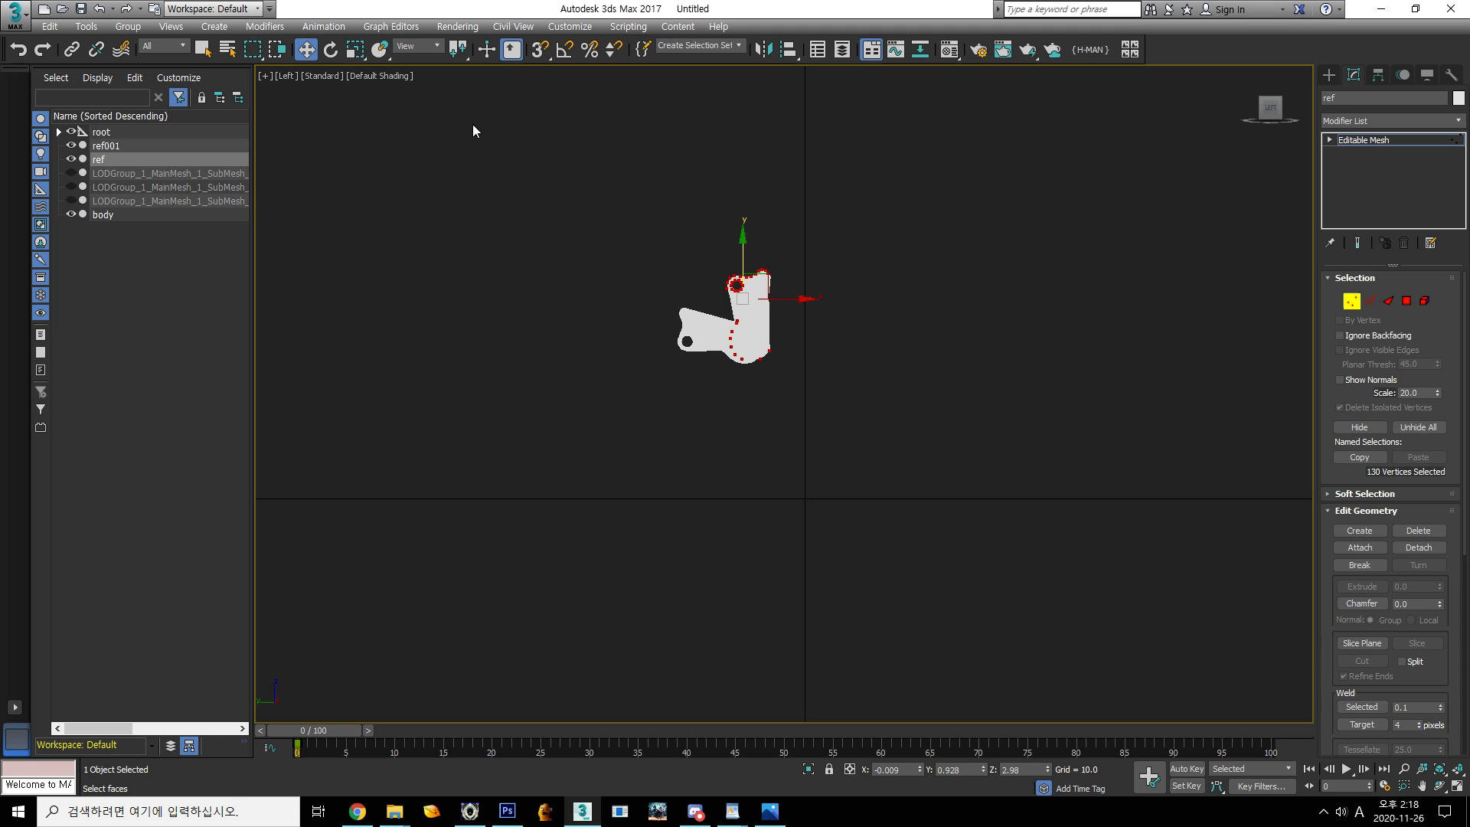
click(331, 50)
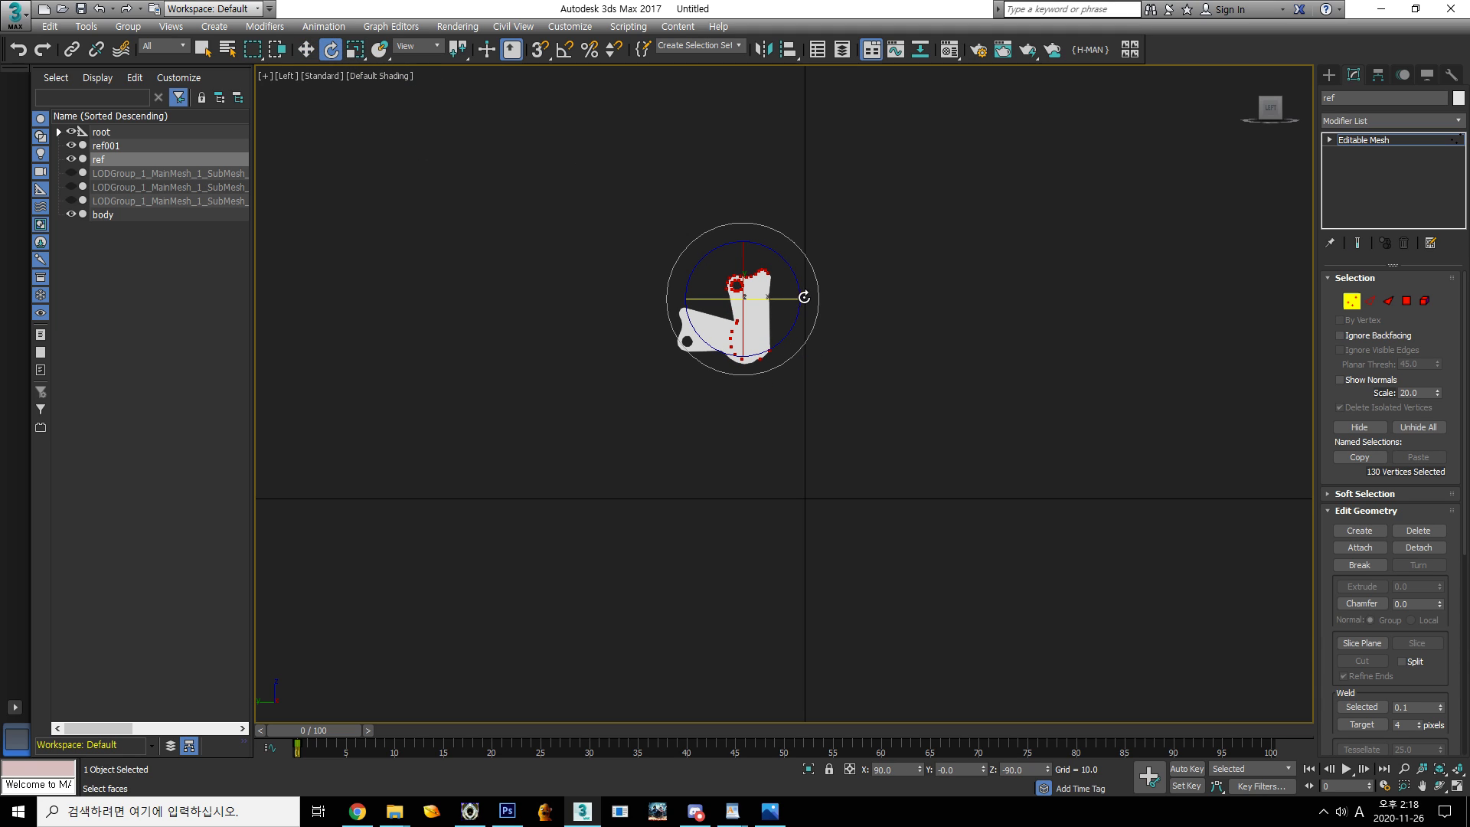
click(1364, 140)
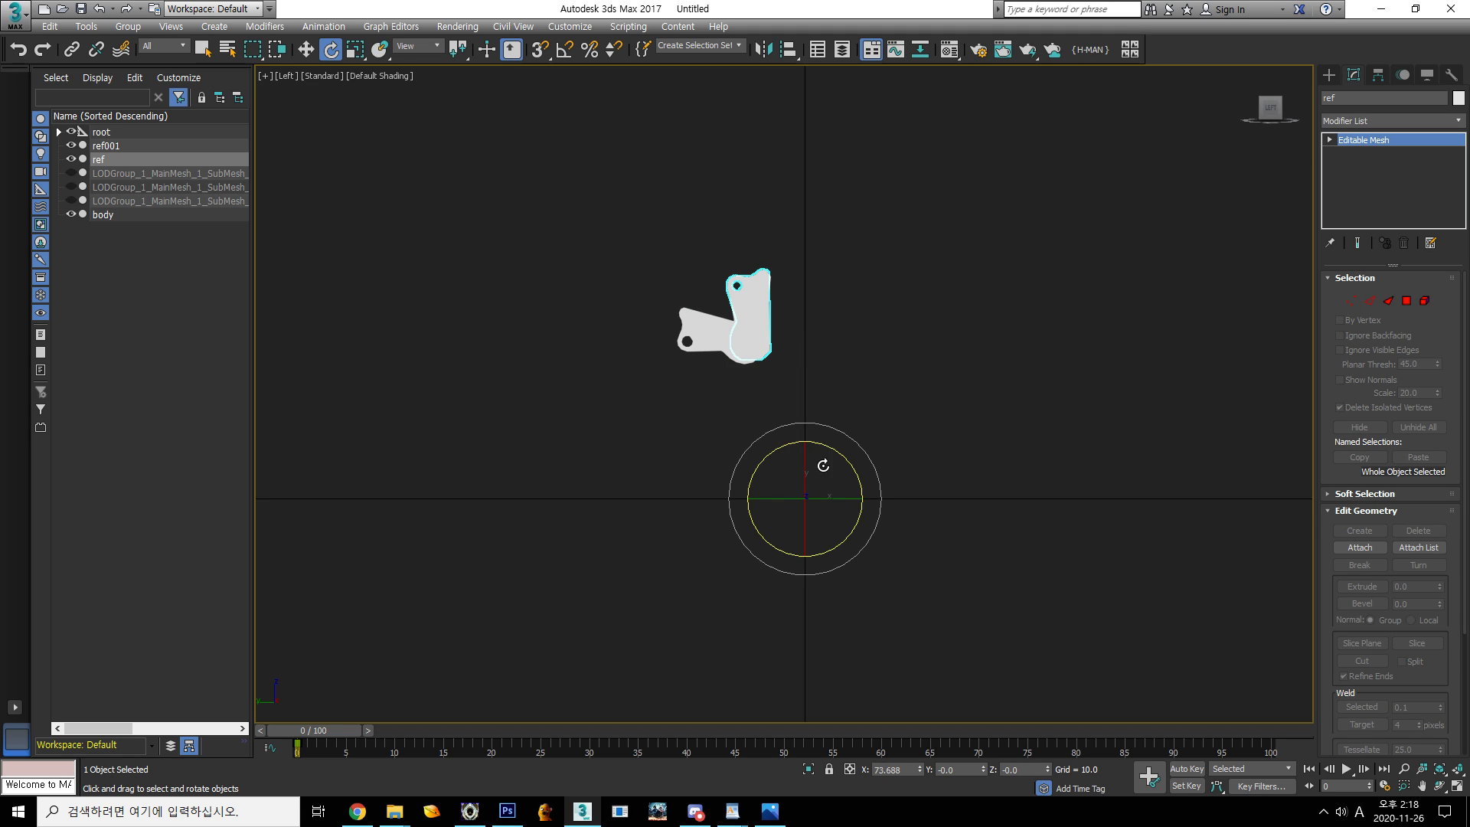
Rotate ref slightly clockwise in the Left view and move its vertices onto the body's upright hammer, at about Y 0.948 and Z 2.952
drag(858, 478, 858, 482)
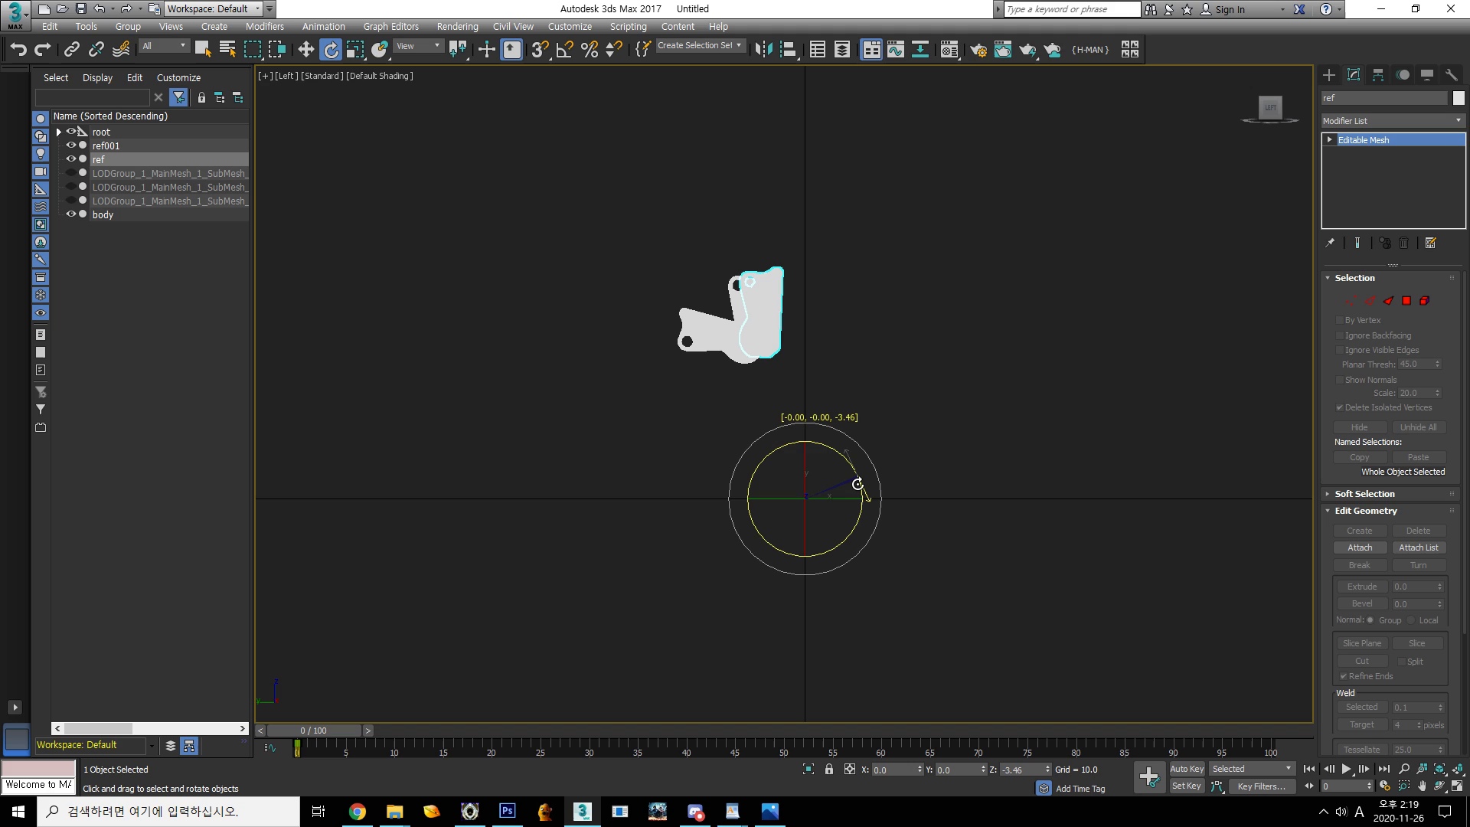
click(305, 50)
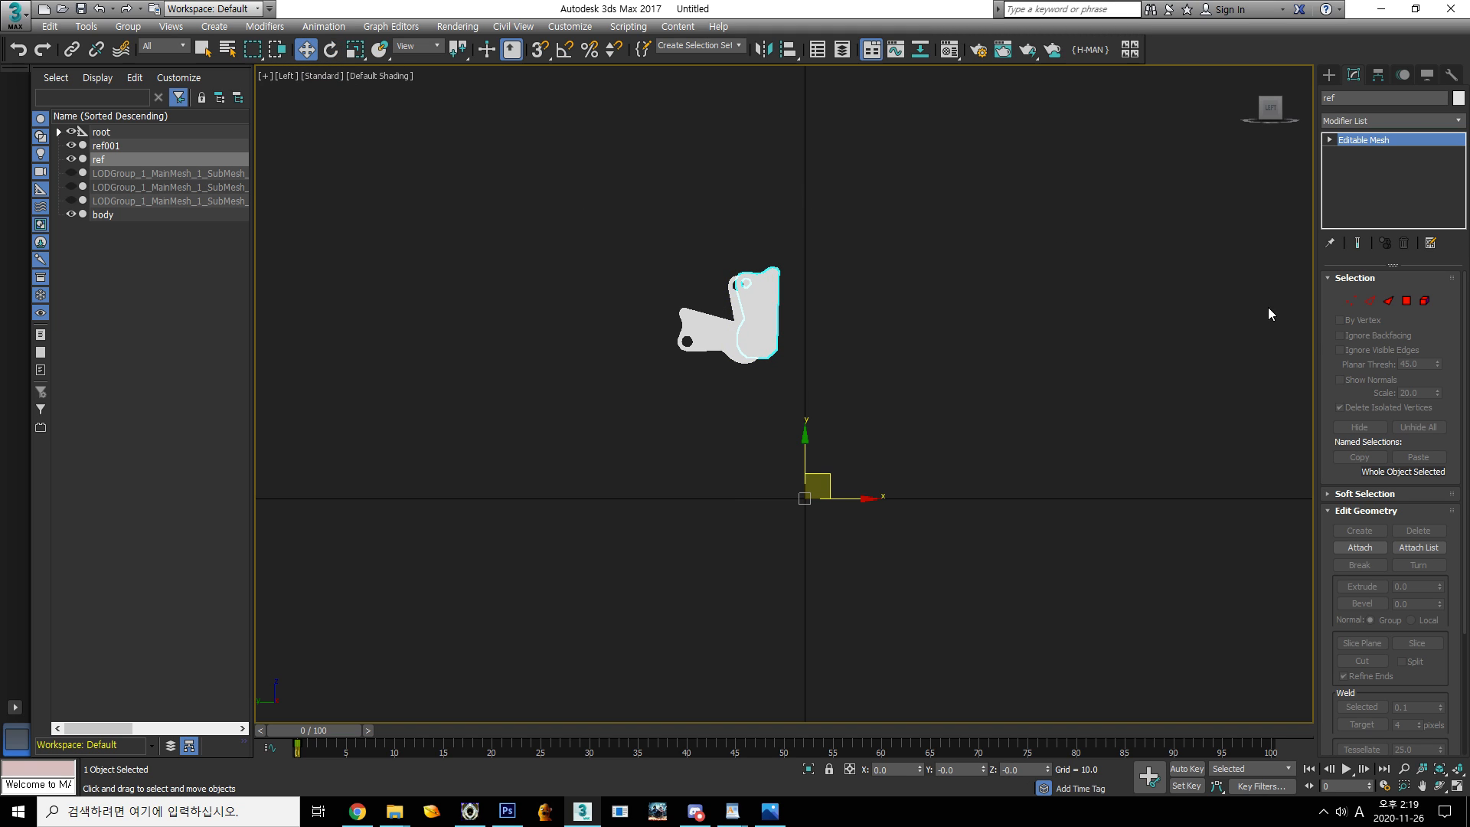
click(1351, 301)
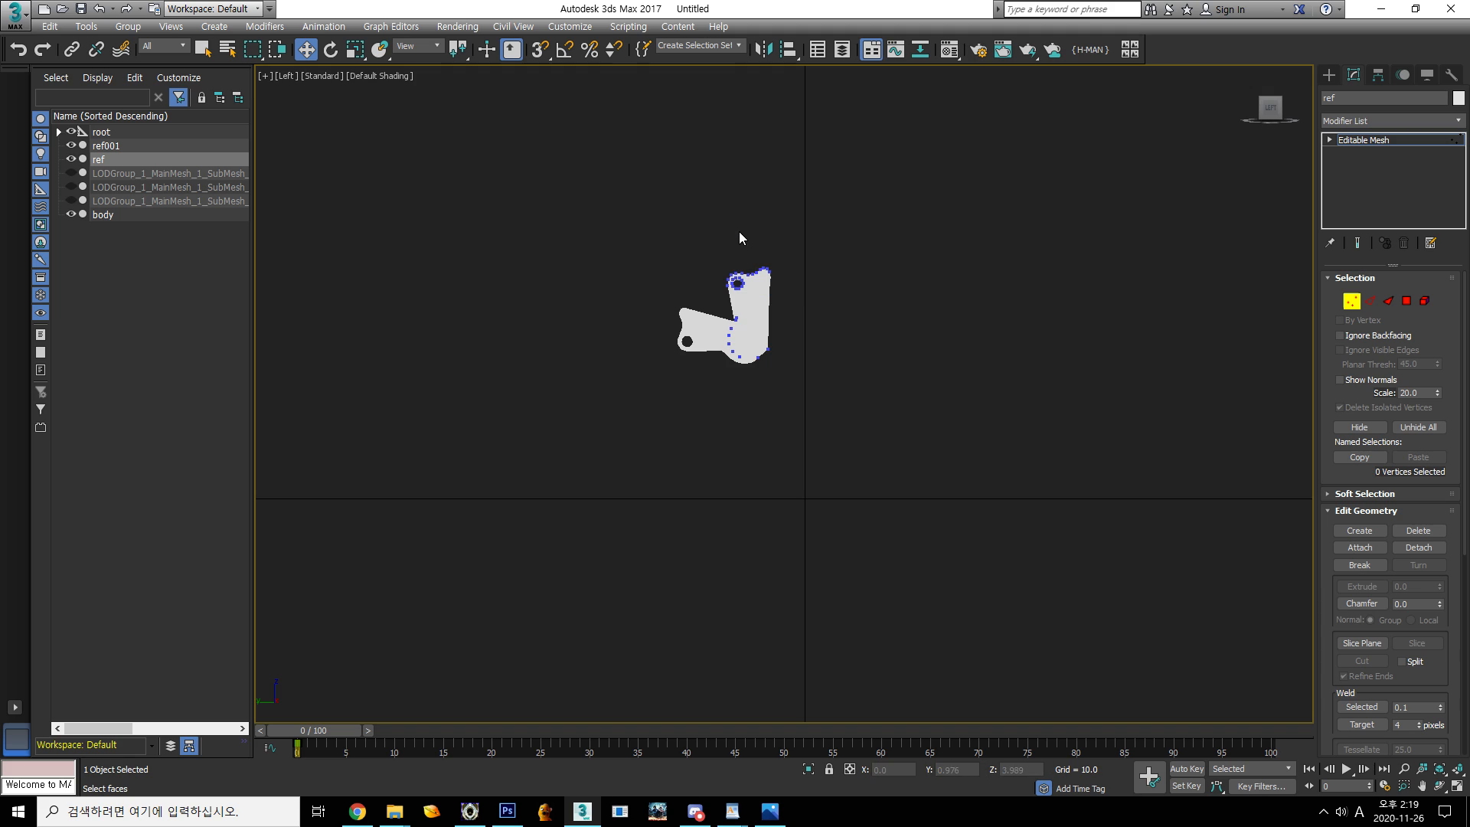
scroll(701, 283, up, 6)
scroll(791, 370, down, 1)
drag(758, 268, 758, 268)
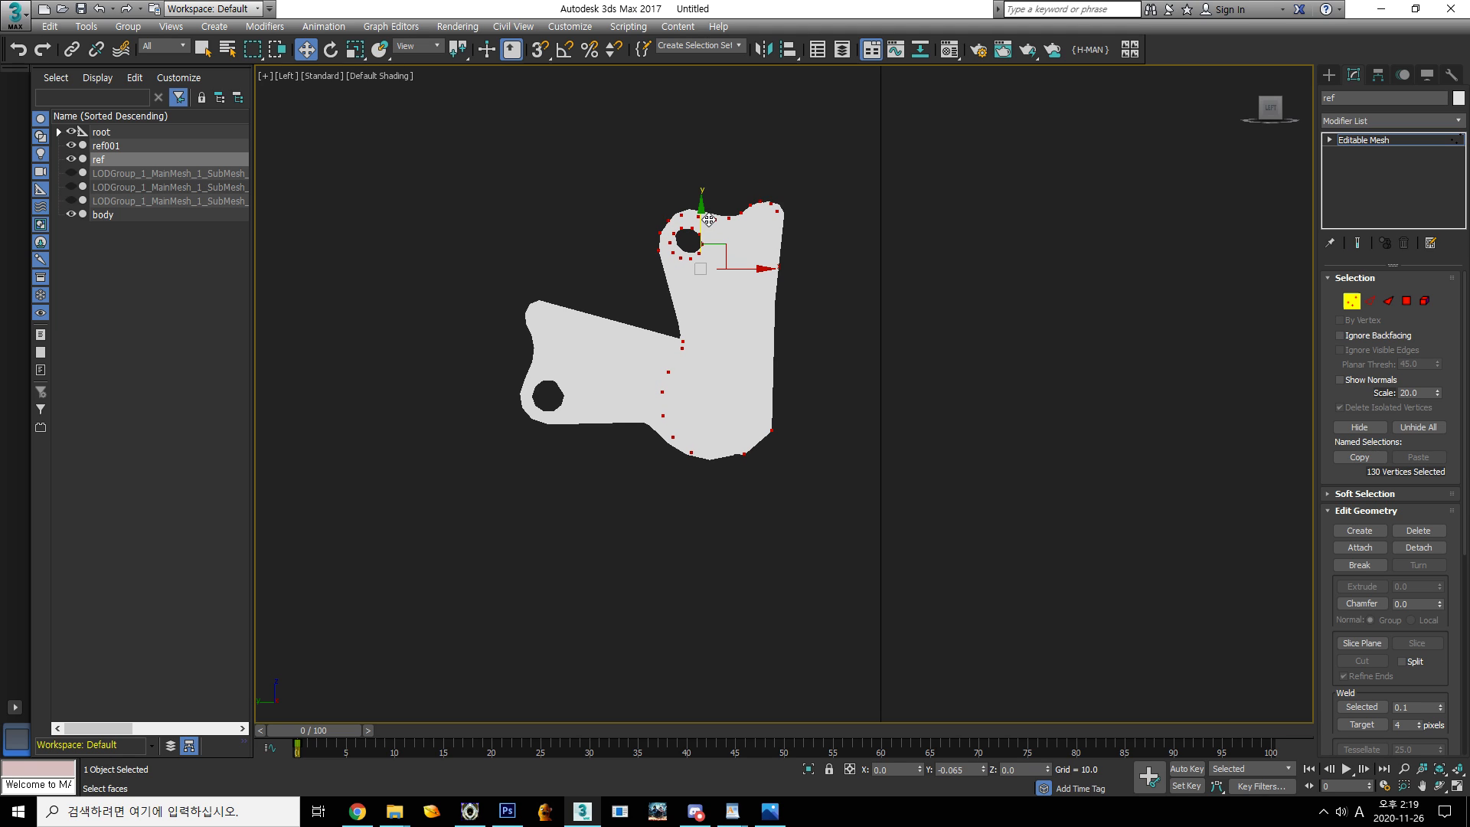
scroll(820, 286, down, 4)
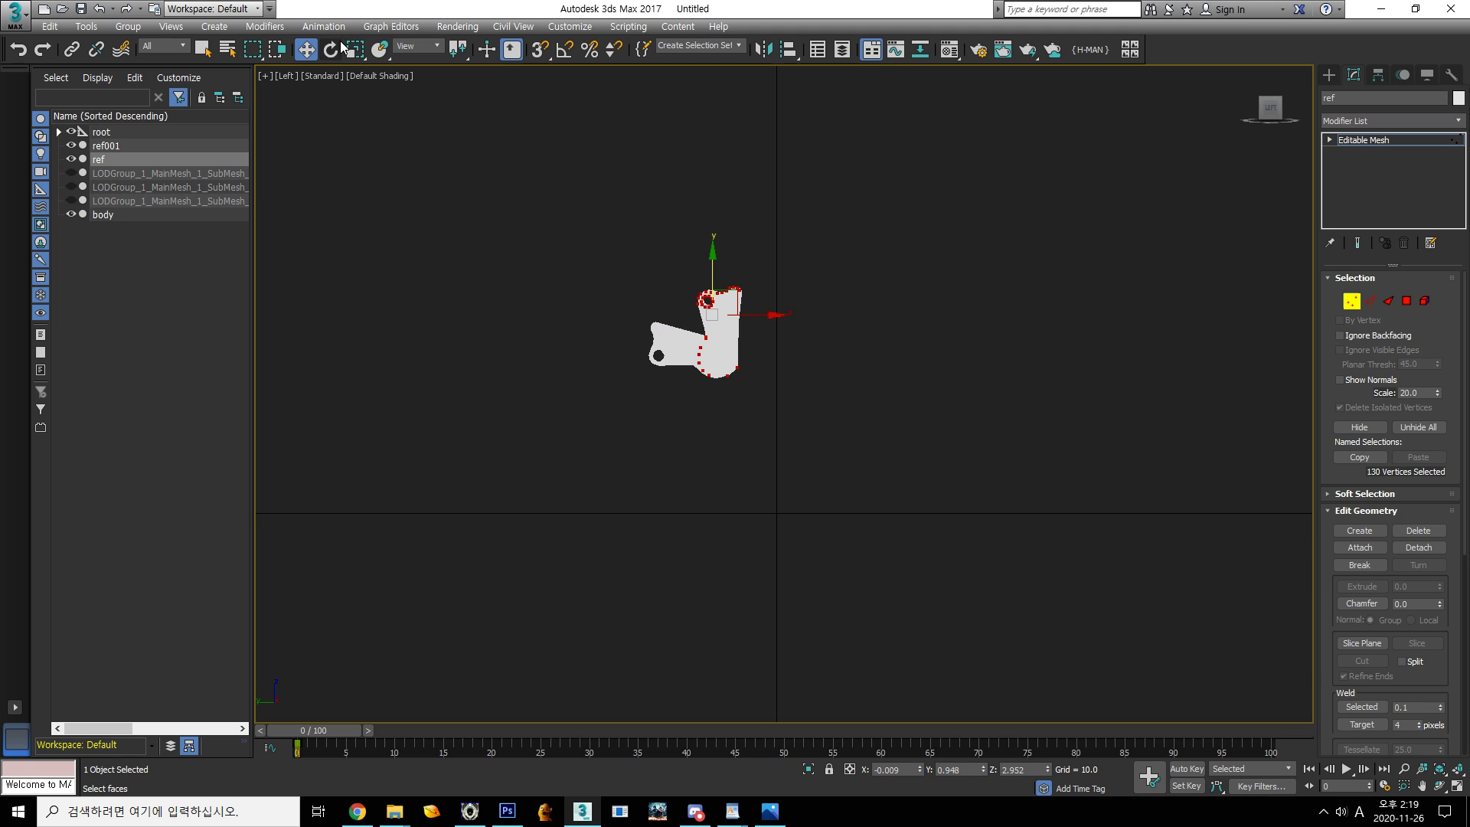
click(1380, 142)
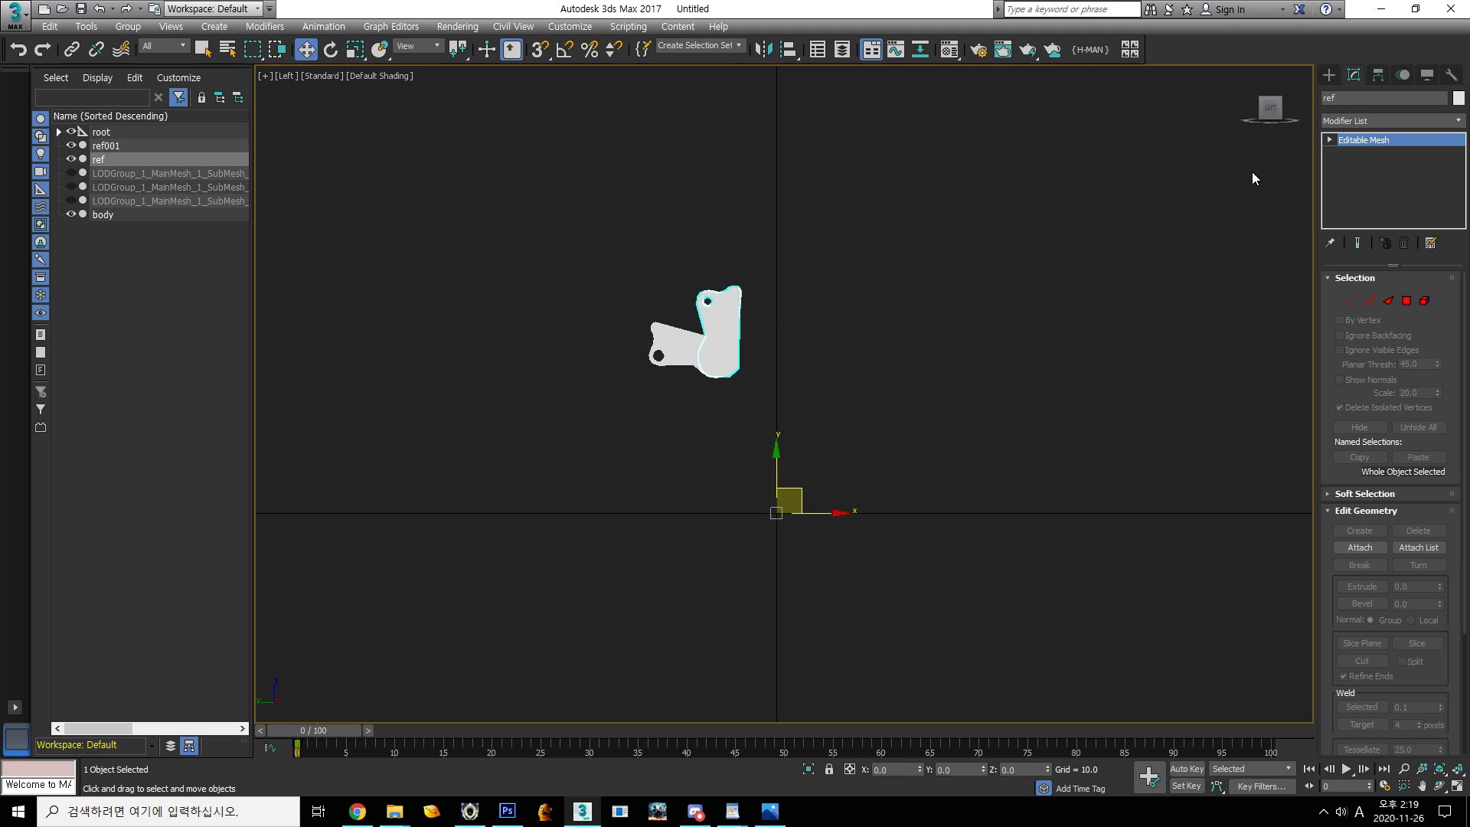
Tilt ref slightly further clockwise about the view's Z axis and move it onto the upright hammer, to about Y 0.103 and Z -0.015
click(335, 56)
drag(831, 505, 836, 506)
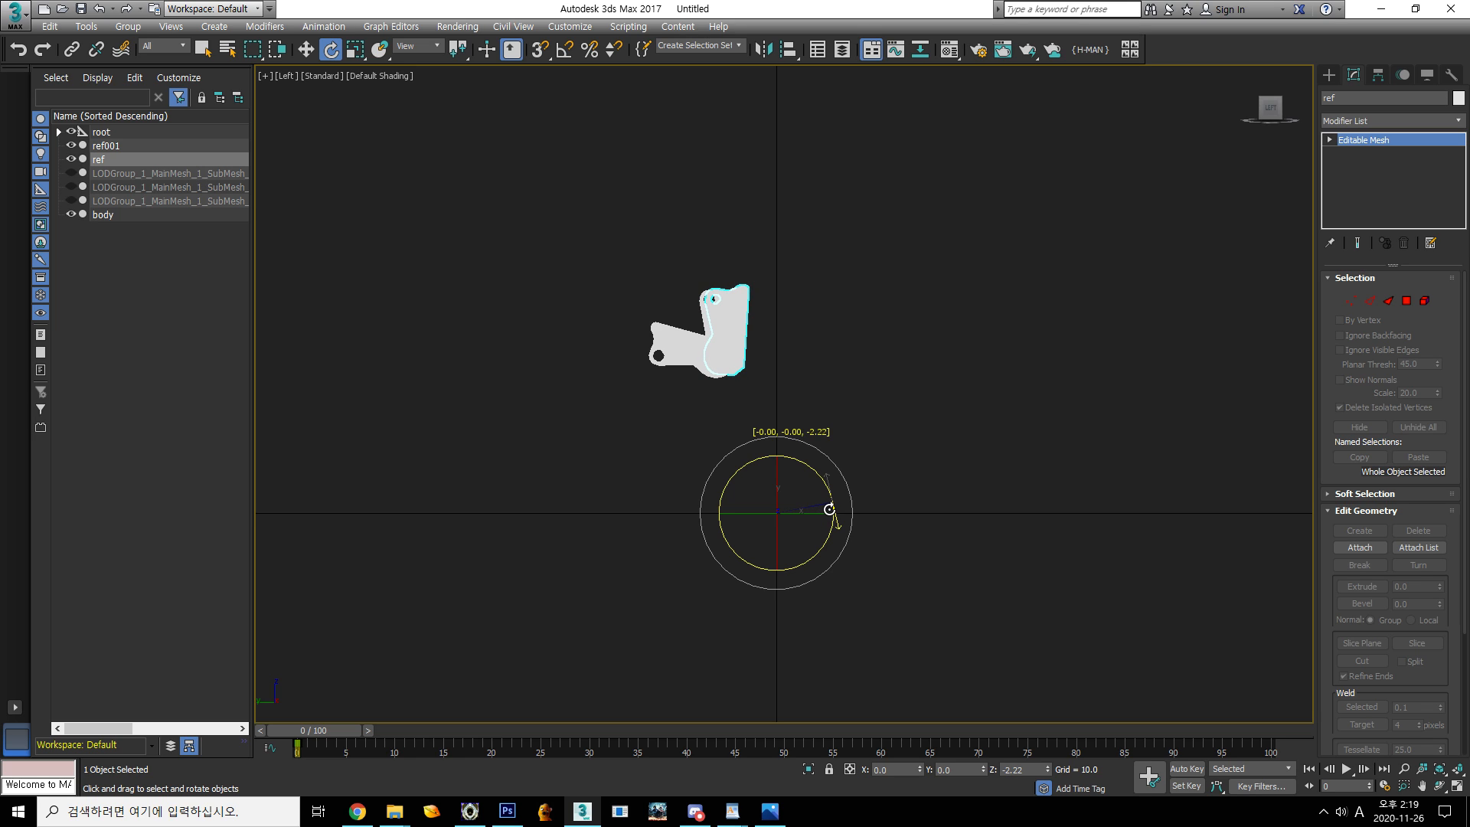
scroll(711, 372, up, 6)
middle_drag(788, 410, 738, 405)
scroll(771, 474, down, 3)
click(306, 50)
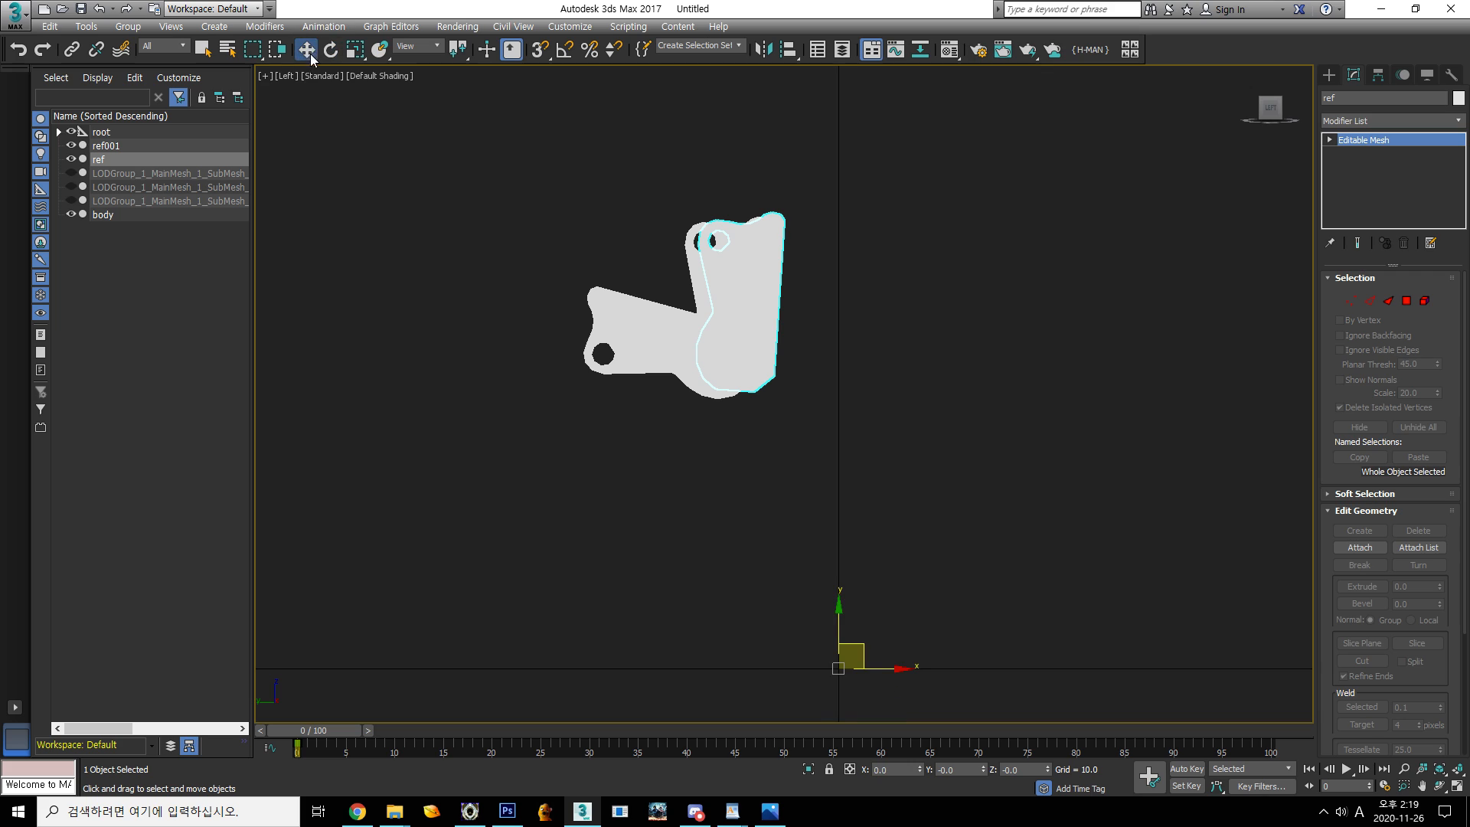
drag(903, 669, 887, 672)
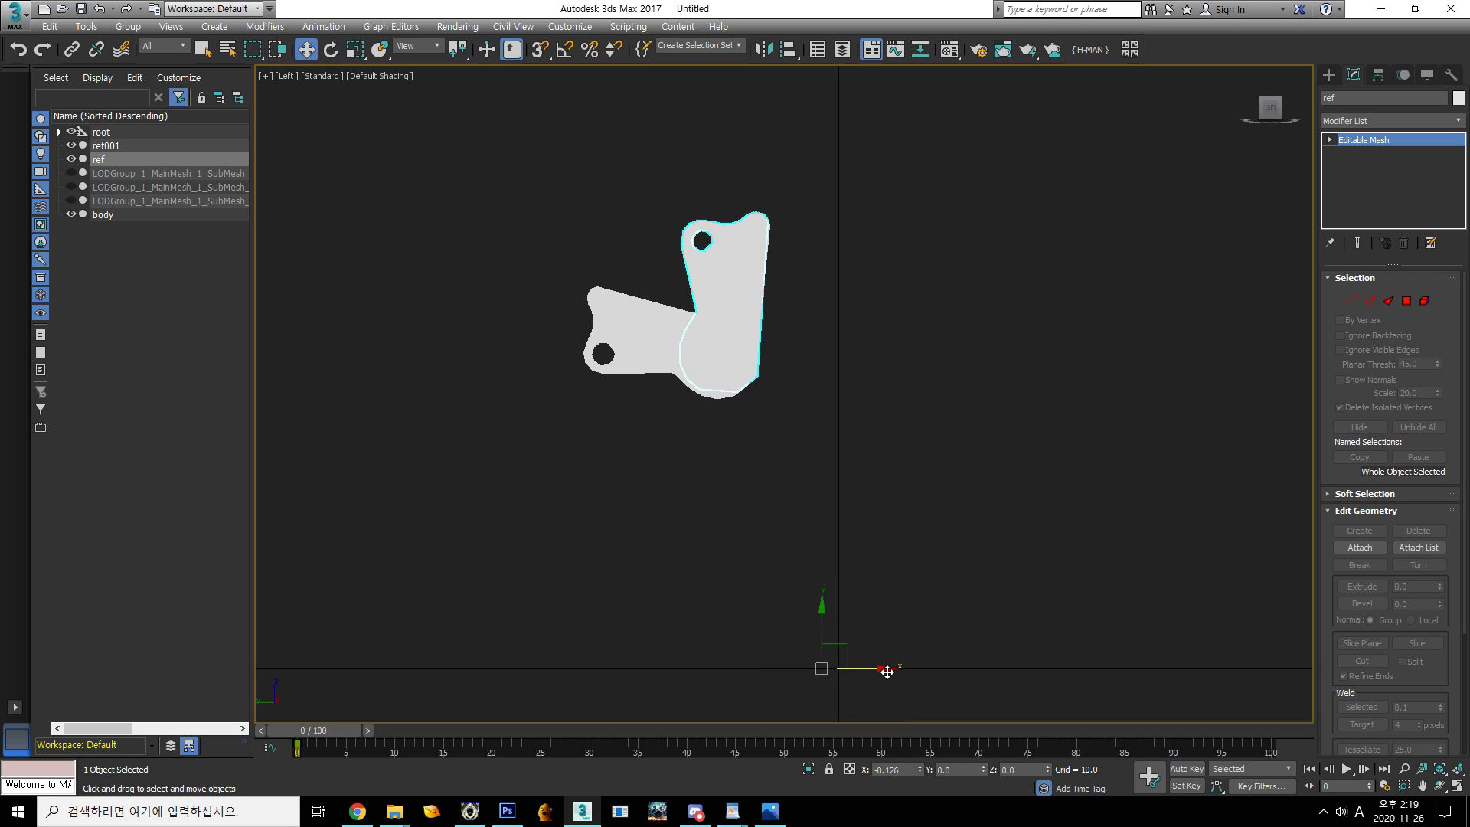
drag(824, 613, 833, 616)
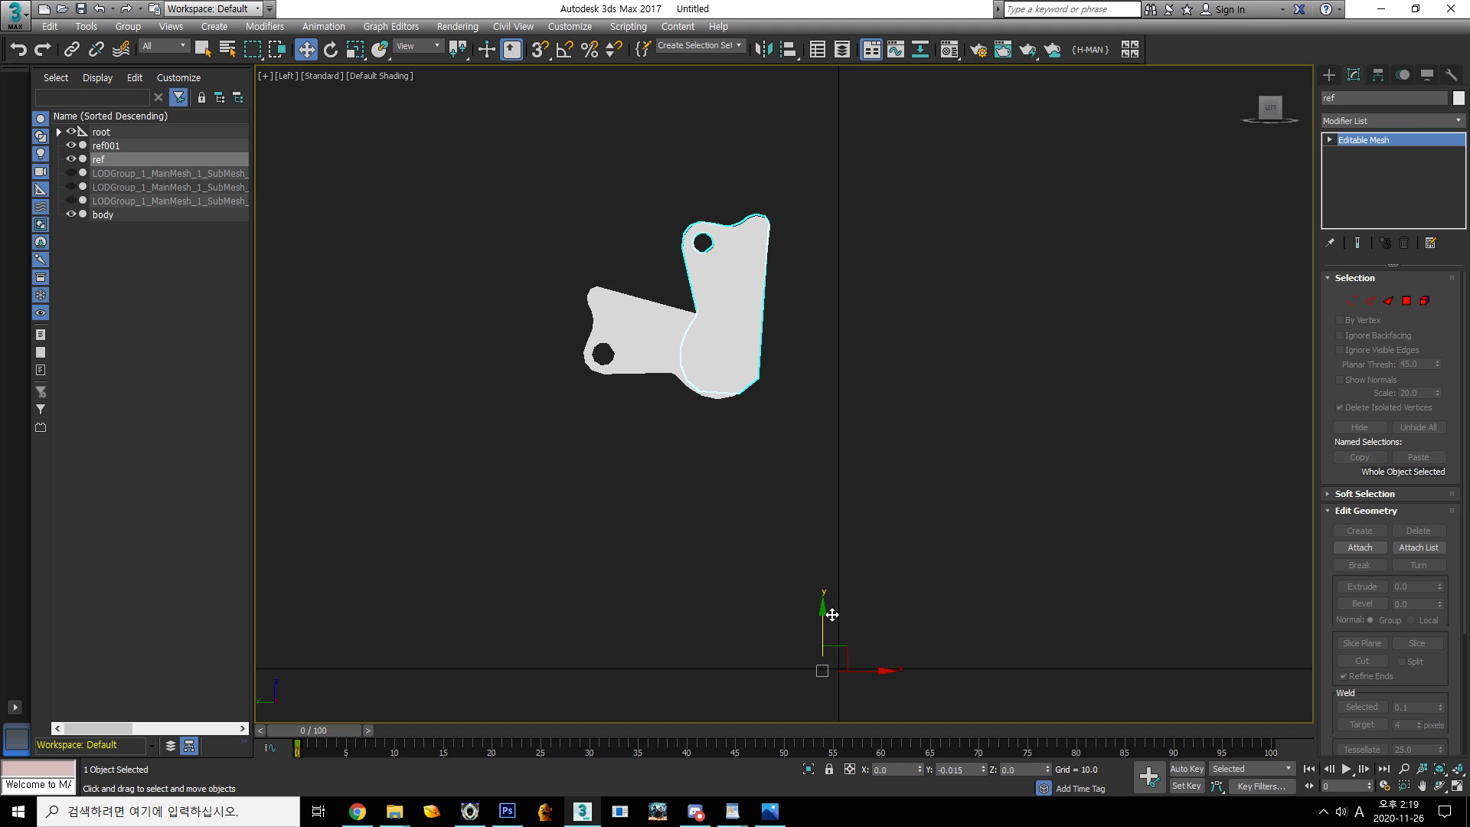
drag(864, 672, 881, 673)
alt+middle_drag(867, 645, 604, 407)
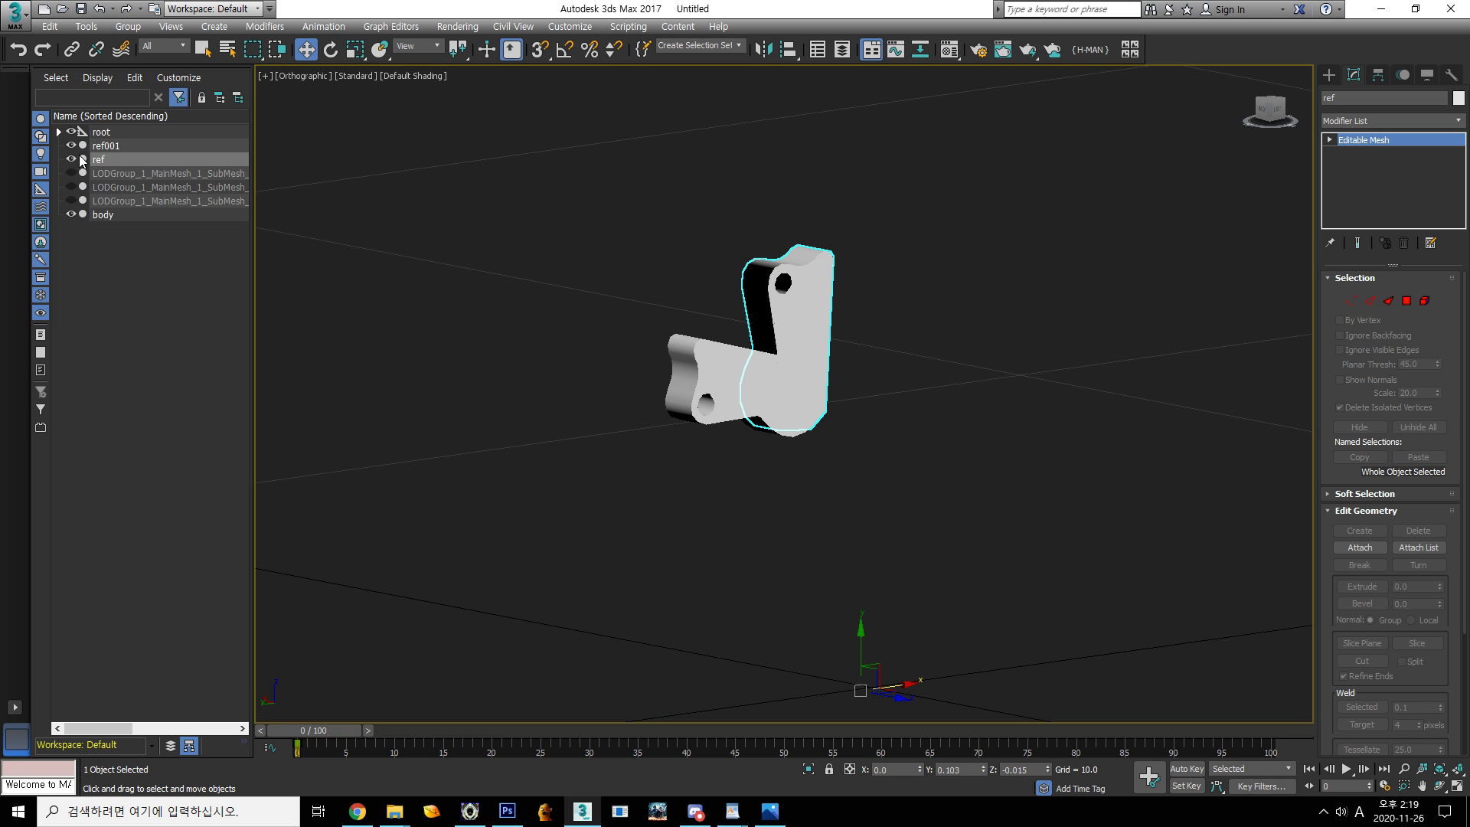
Hide body and ref001, and unhide all of ref's mesh elements in Element mode
click(71, 214)
alt+middle_drag(806, 383, 738, 381)
click(72, 145)
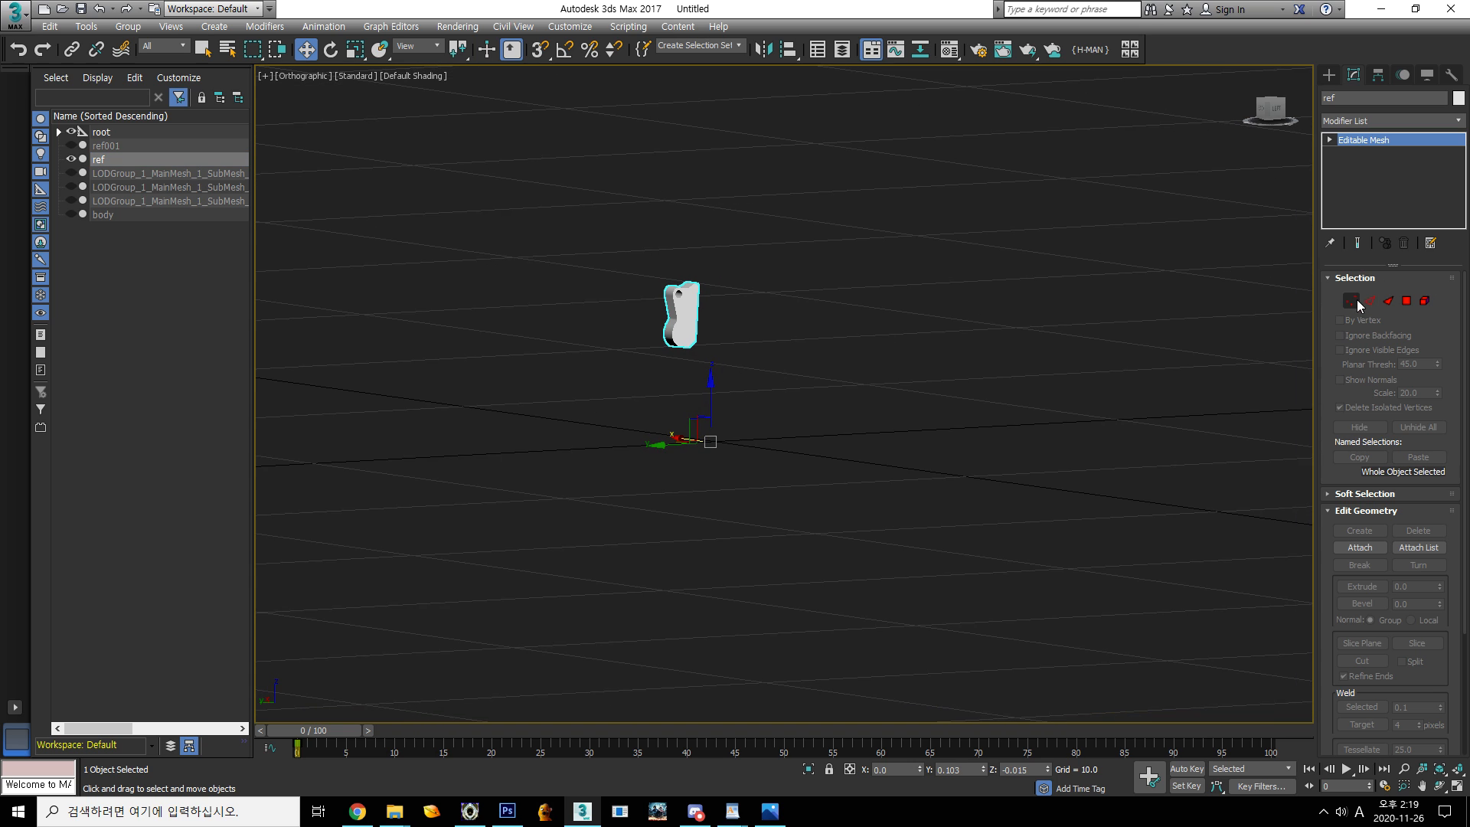
click(1426, 301)
click(1416, 428)
alt+middle_drag(910, 507, 1032, 649)
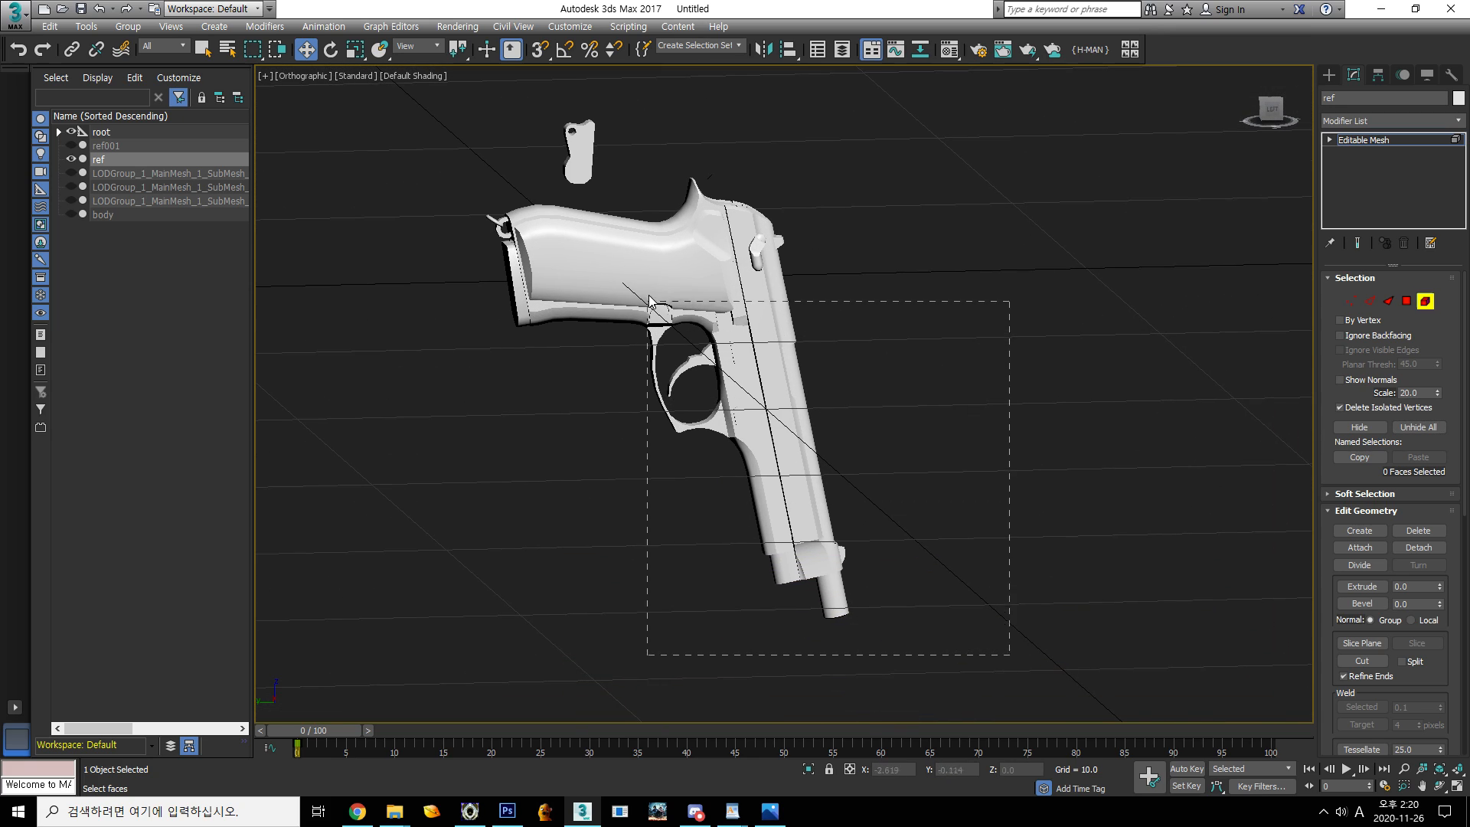
Examine the elements around the pistol's hammer slot in ref by selecting individual pieces
drag(647, 166, 648, 165)
alt+middle_drag(647, 166, 587, 331)
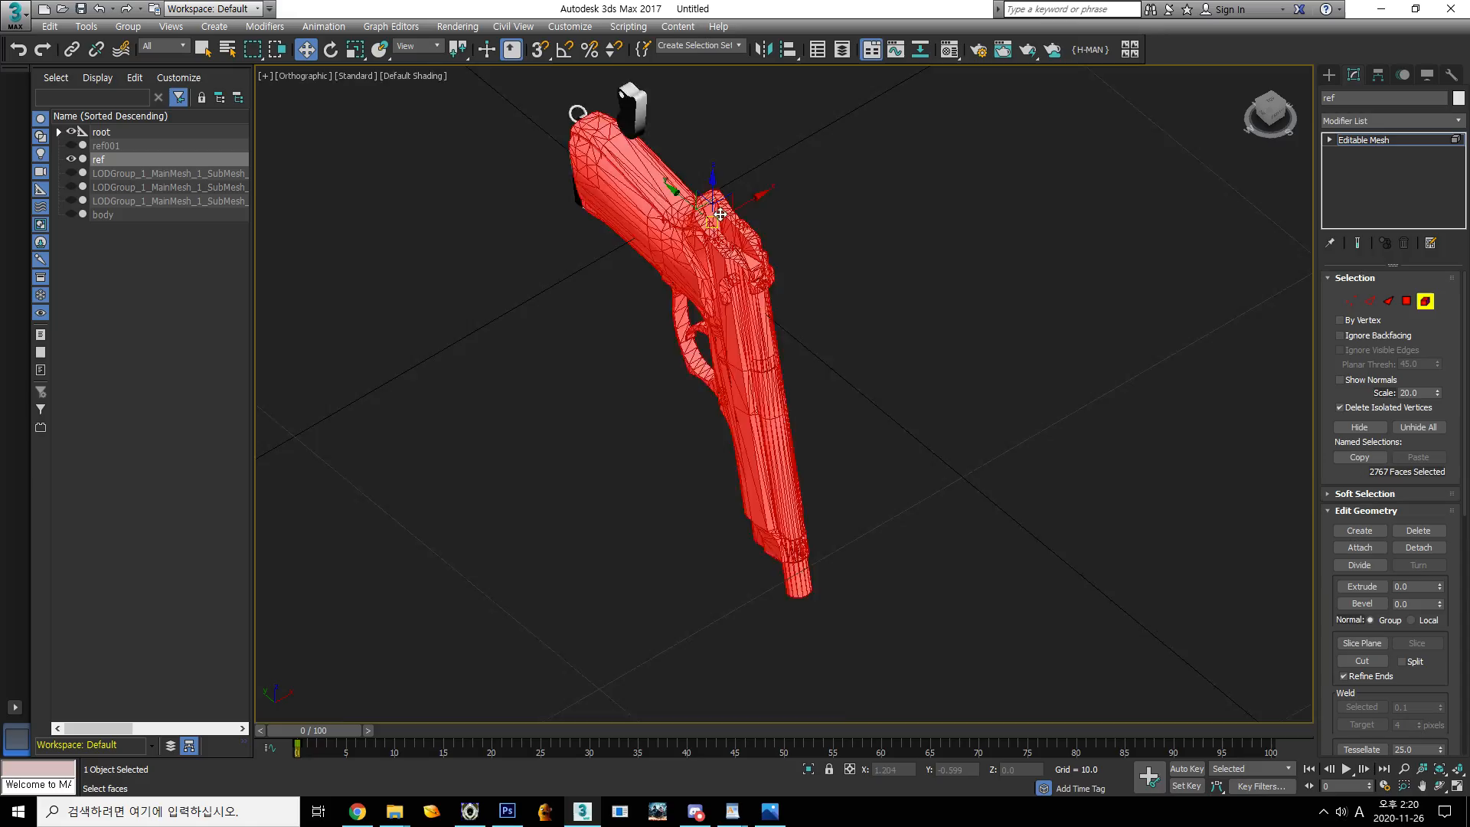
scroll(700, 242, up, 5)
alt+middle_drag(700, 242, 641, 410)
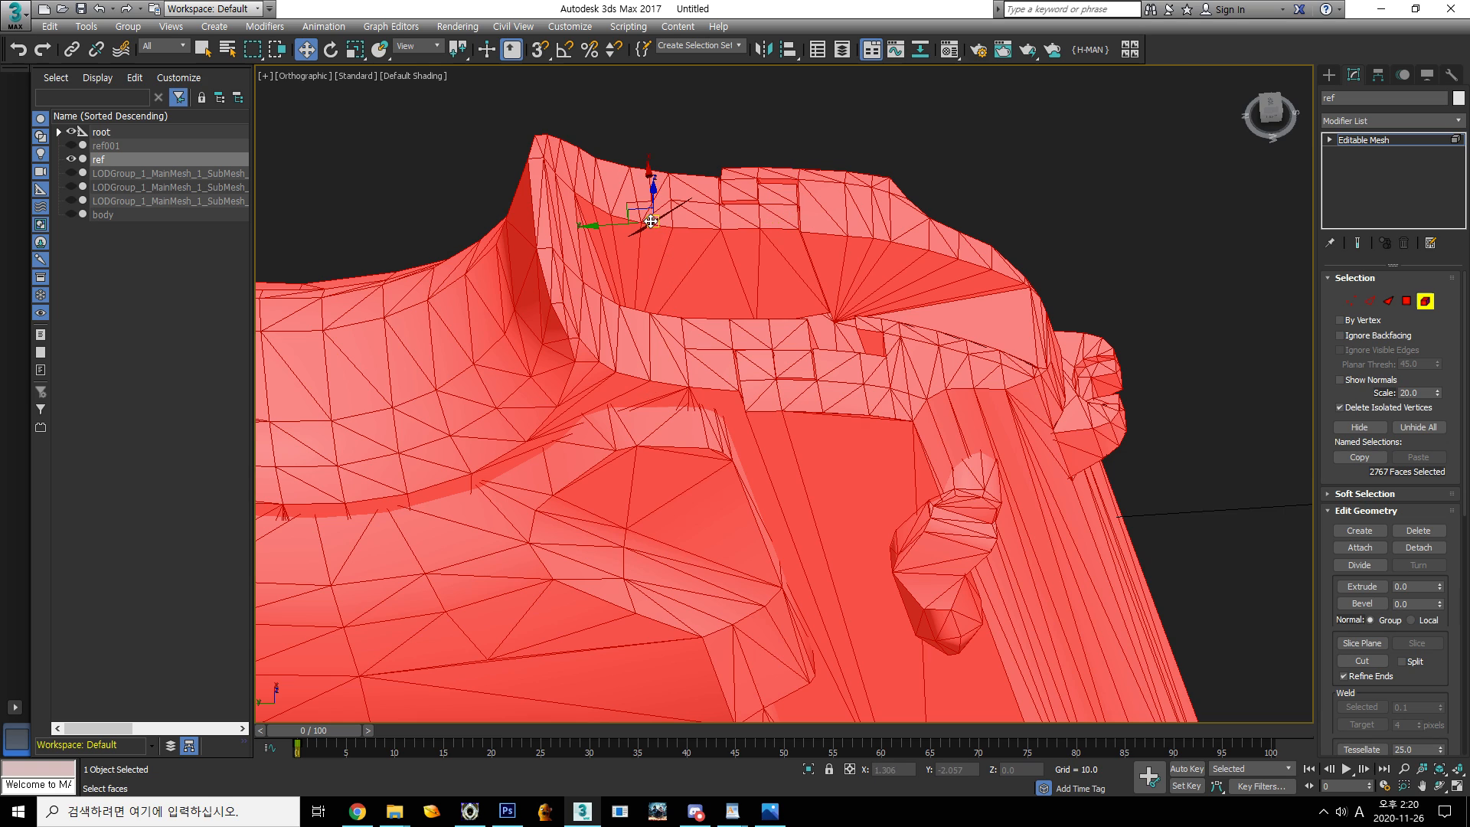
click(651, 223)
click(652, 243)
scroll(659, 237, up, 6)
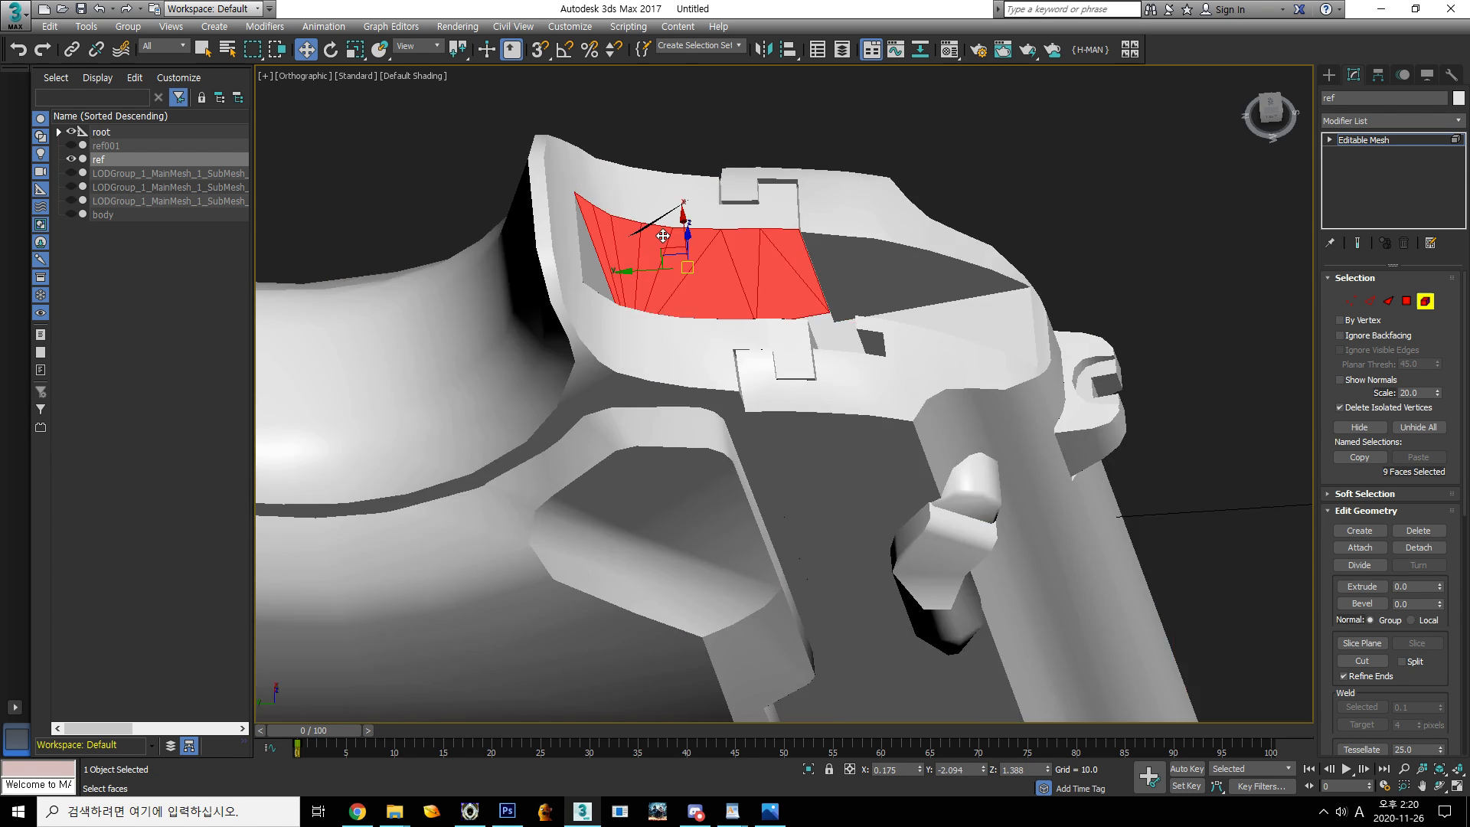
click(559, 193)
scroll(552, 269, down, 7)
scroll(523, 337, up, 1)
scroll(482, 399, down, 4)
middle_drag(370, 373, 748, 459)
scroll(369, 341, up, 6)
scroll(748, 461, down, 8)
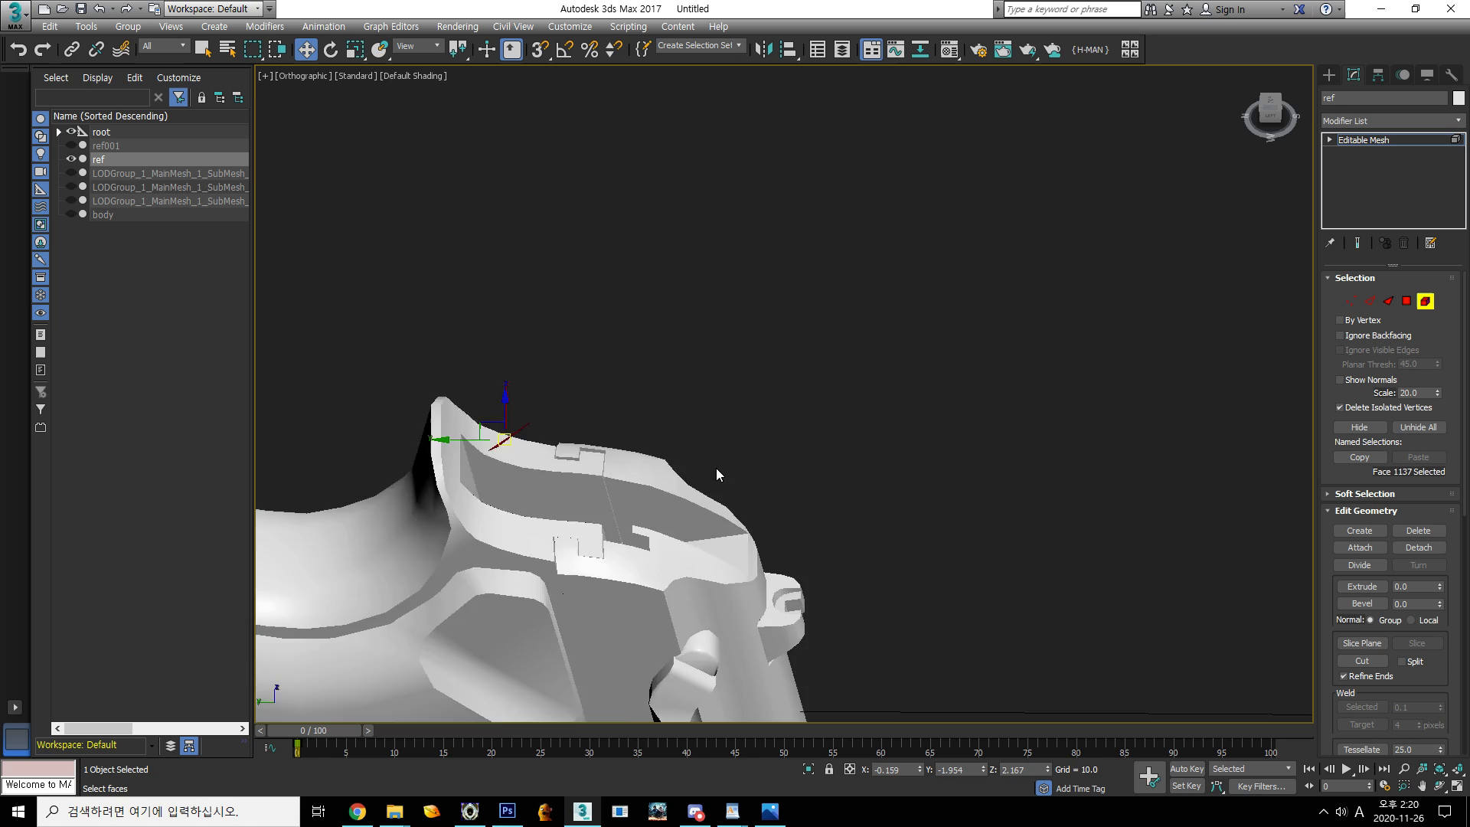
scroll(705, 527, up, 5)
scroll(697, 526, down, 6)
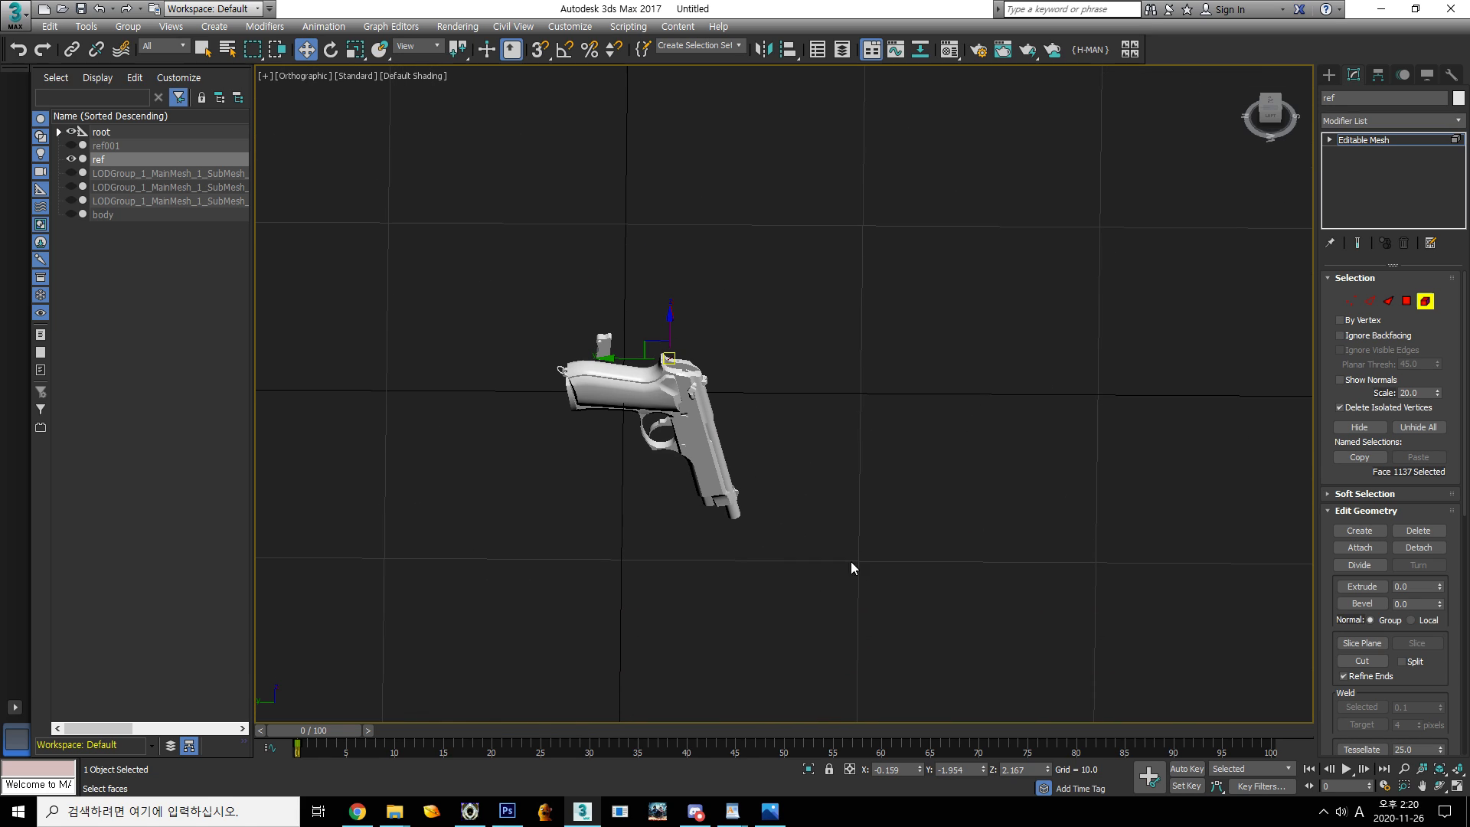
Delete all the pistol elements from ref, keeping only the hammer, and select the hammer element
drag(636, 291, 634, 290)
scroll(602, 396, up, 3)
scroll(563, 493, up, 2)
alt+middle_drag(644, 494, 668, 405)
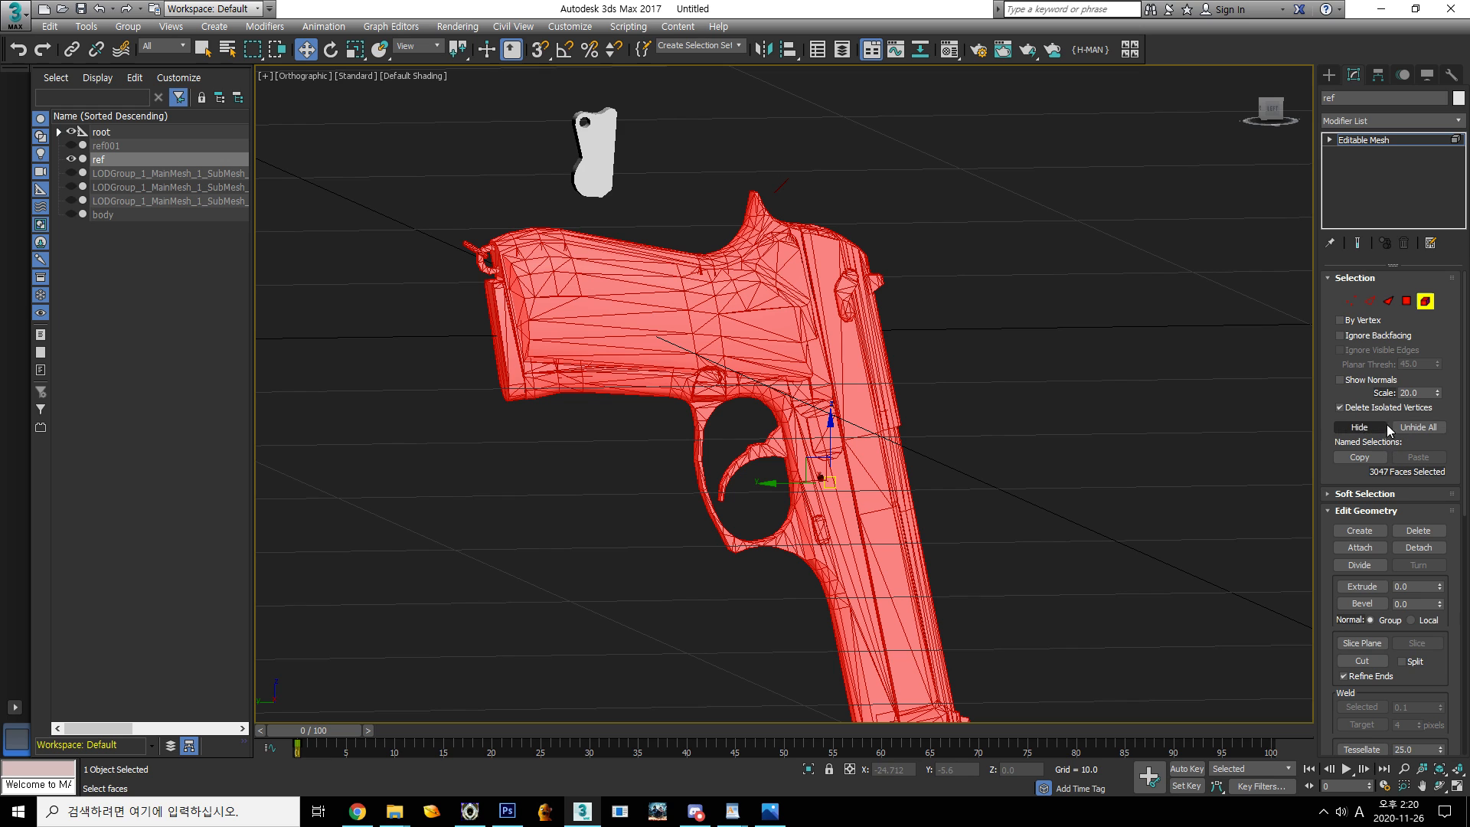
click(1404, 531)
alt+middle_drag(862, 332, 623, 337)
drag(522, 171, 801, 427)
middle_drag(769, 376, 840, 465)
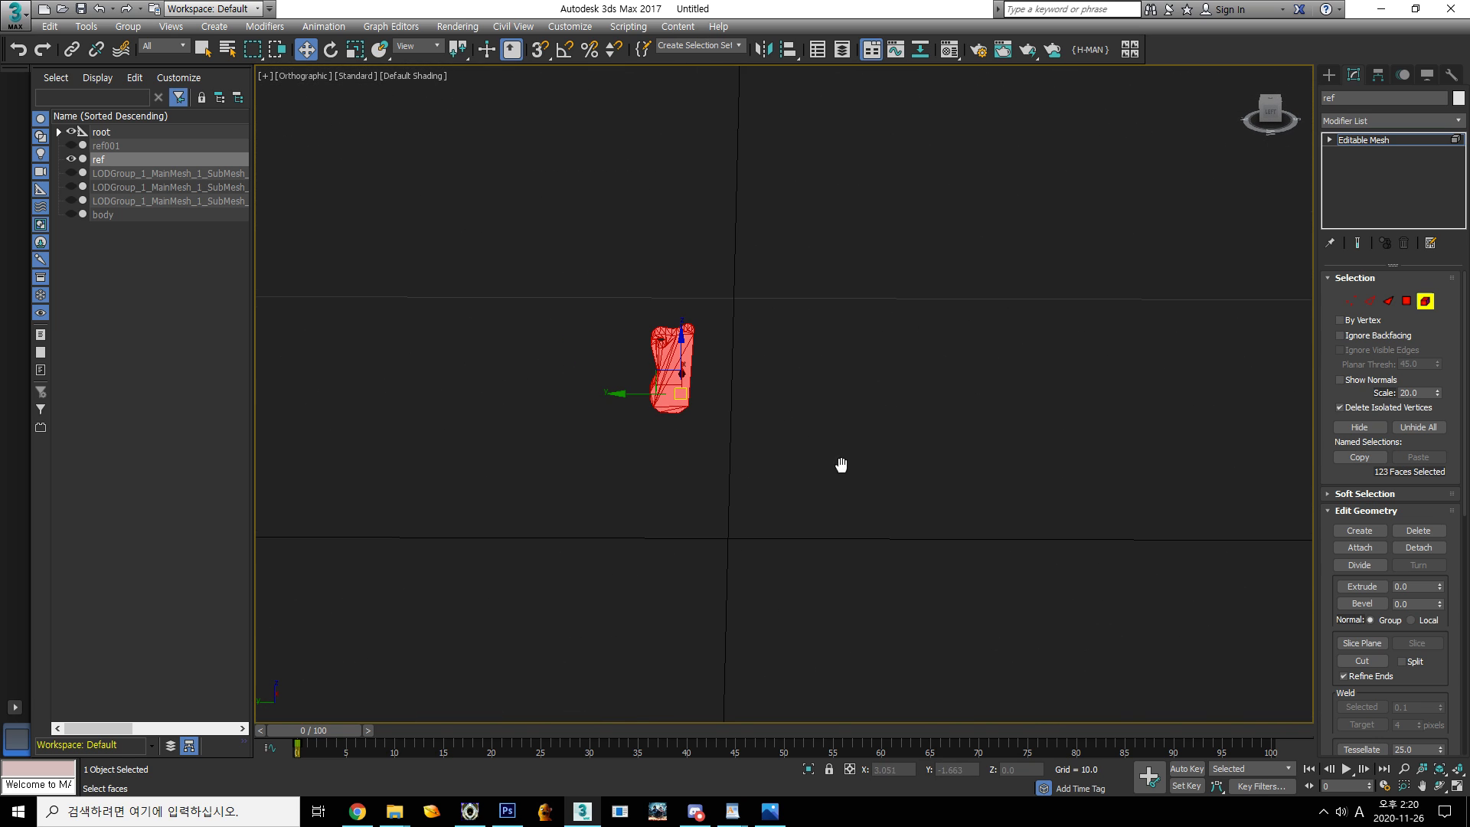
Examine ref's hammer mesh around its round hole and outline in Element and Vertex modes
click(1272, 115)
middle_drag(772, 130, 780, 697)
scroll(701, 512, up, 5)
middle_drag(875, 588, 463, 471)
scroll(785, 465, up, 3)
scroll(642, 195, up, 5)
alt+middle_drag(673, 223, 742, 88)
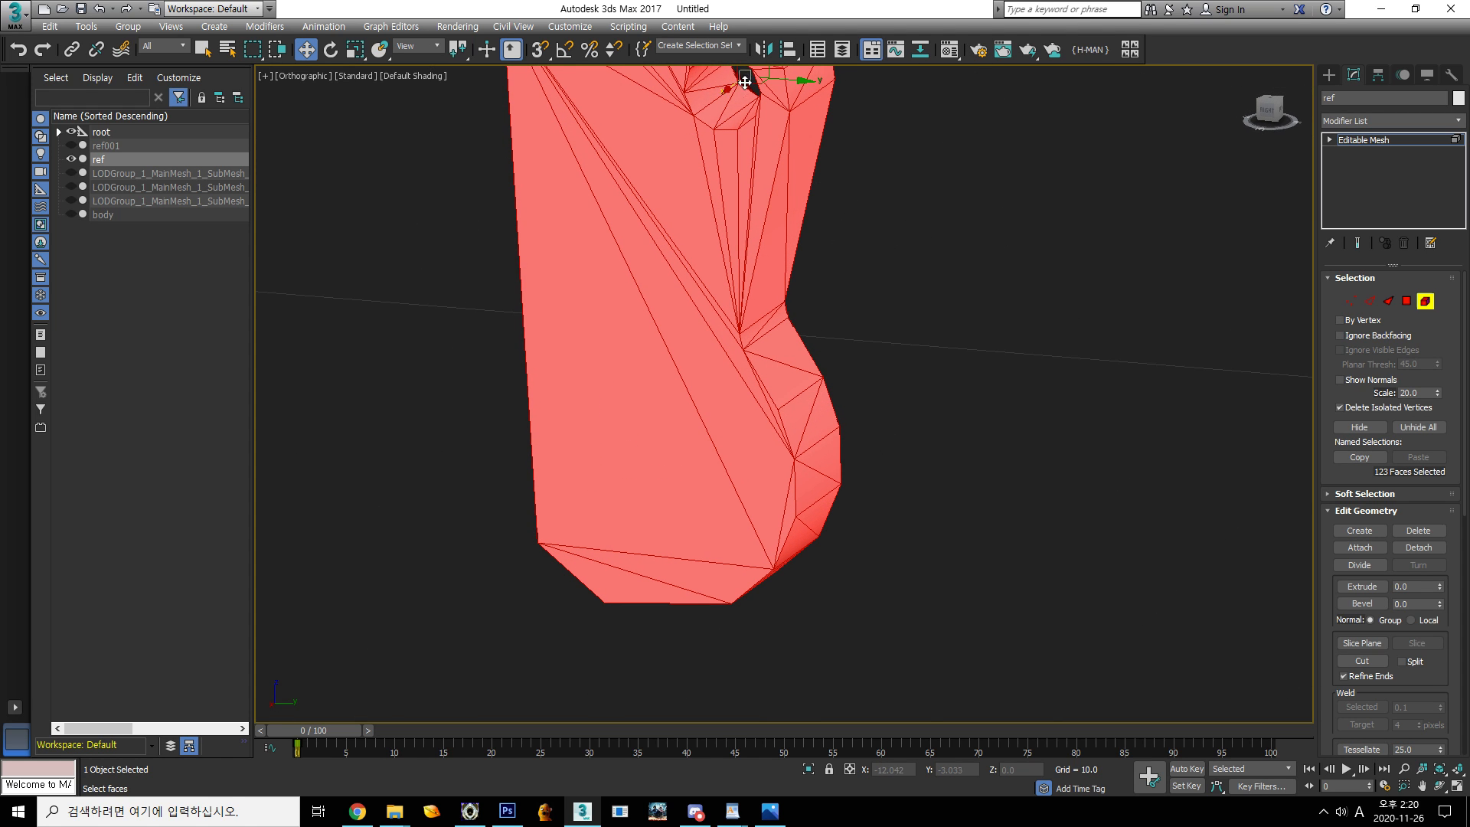
click(954, 163)
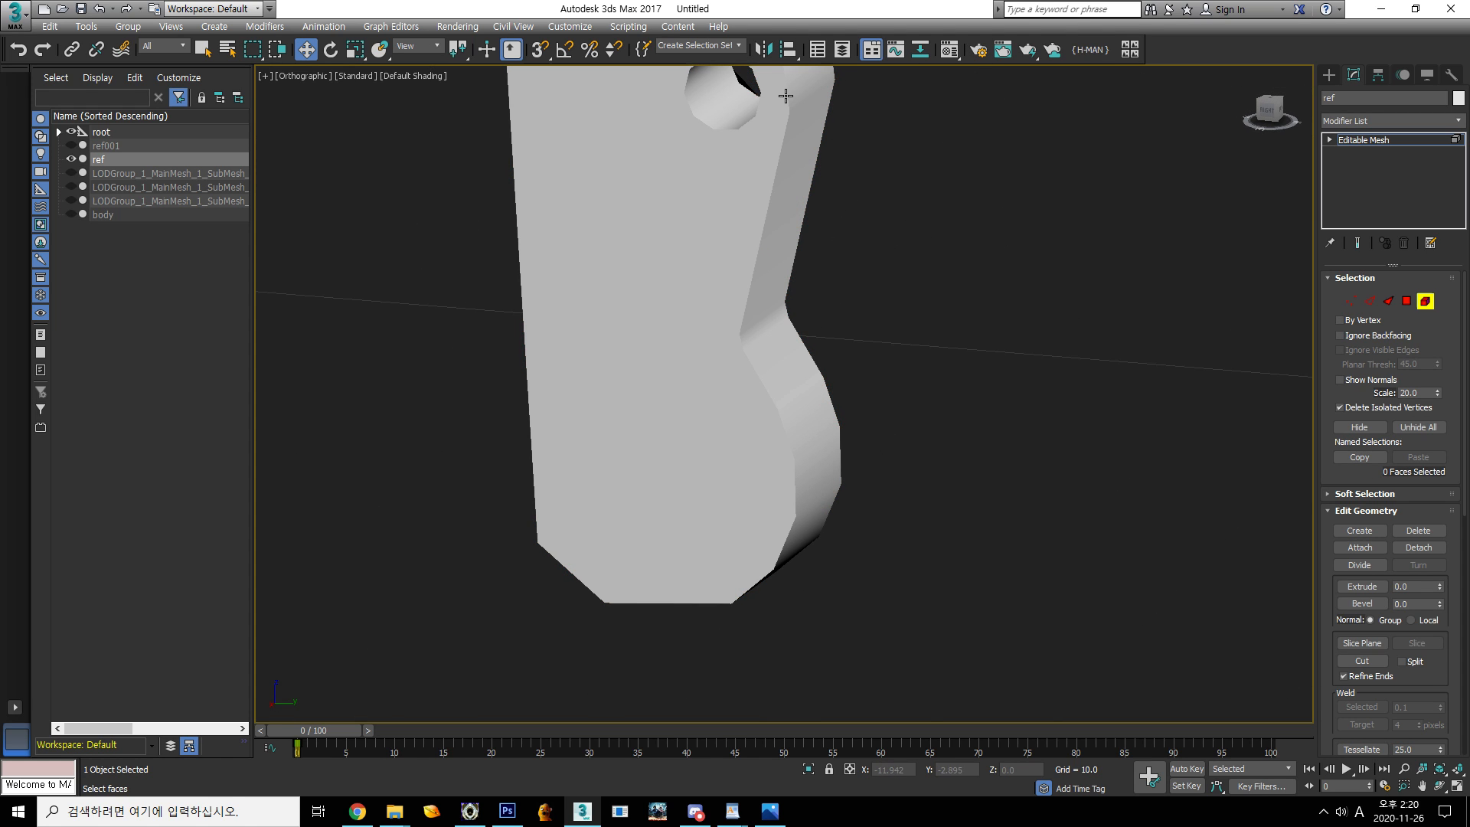
alt+middle_drag(744, 91, 427, 185)
click(727, 72)
click(1352, 300)
click(576, 194)
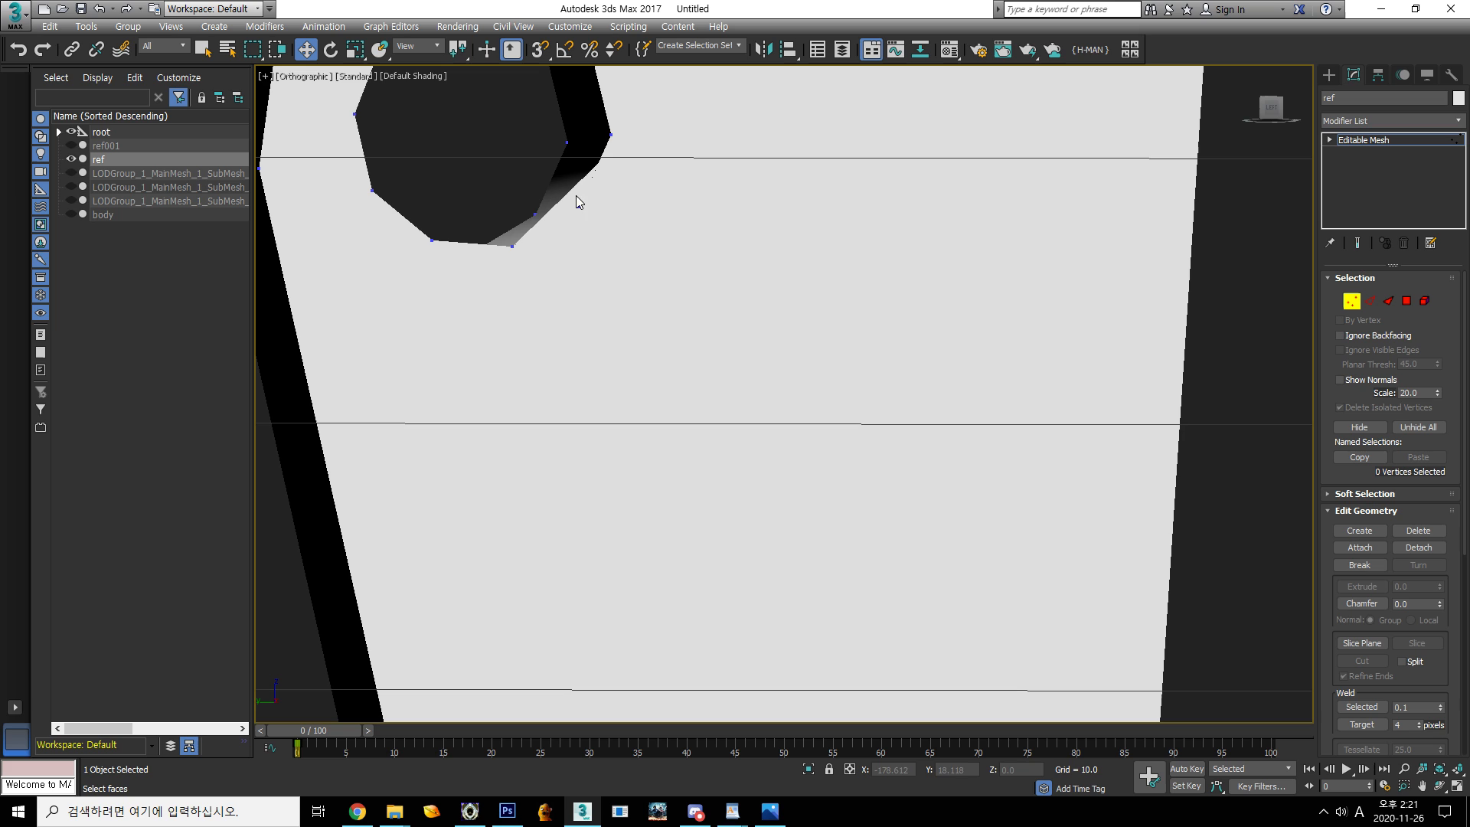
scroll(575, 220, down, 8)
alt+middle_drag(565, 252, 557, 324)
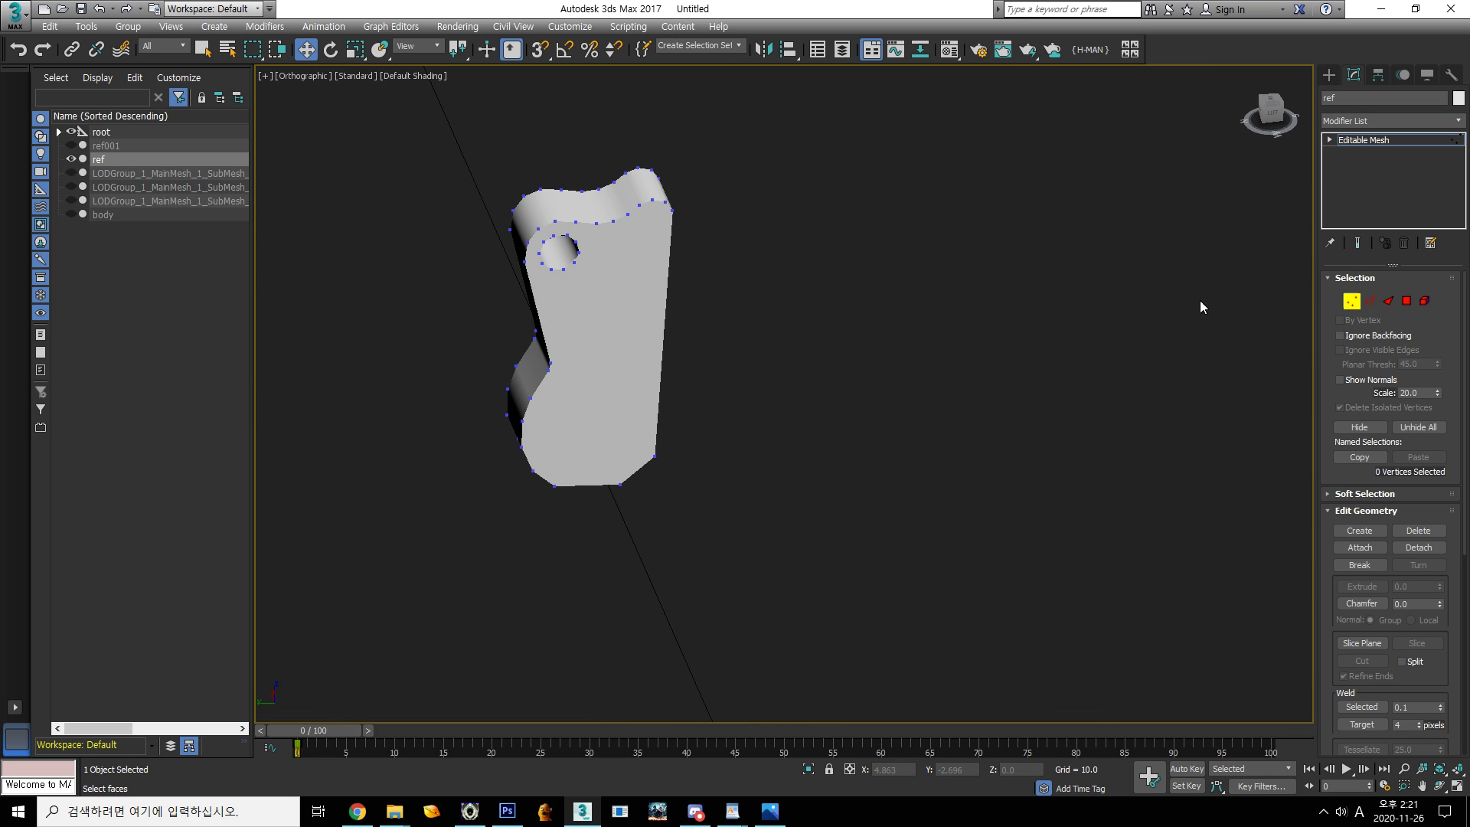
click(1424, 300)
click(742, 337)
alt+middle_drag(703, 379, 584, 338)
scroll(583, 337, down, 3)
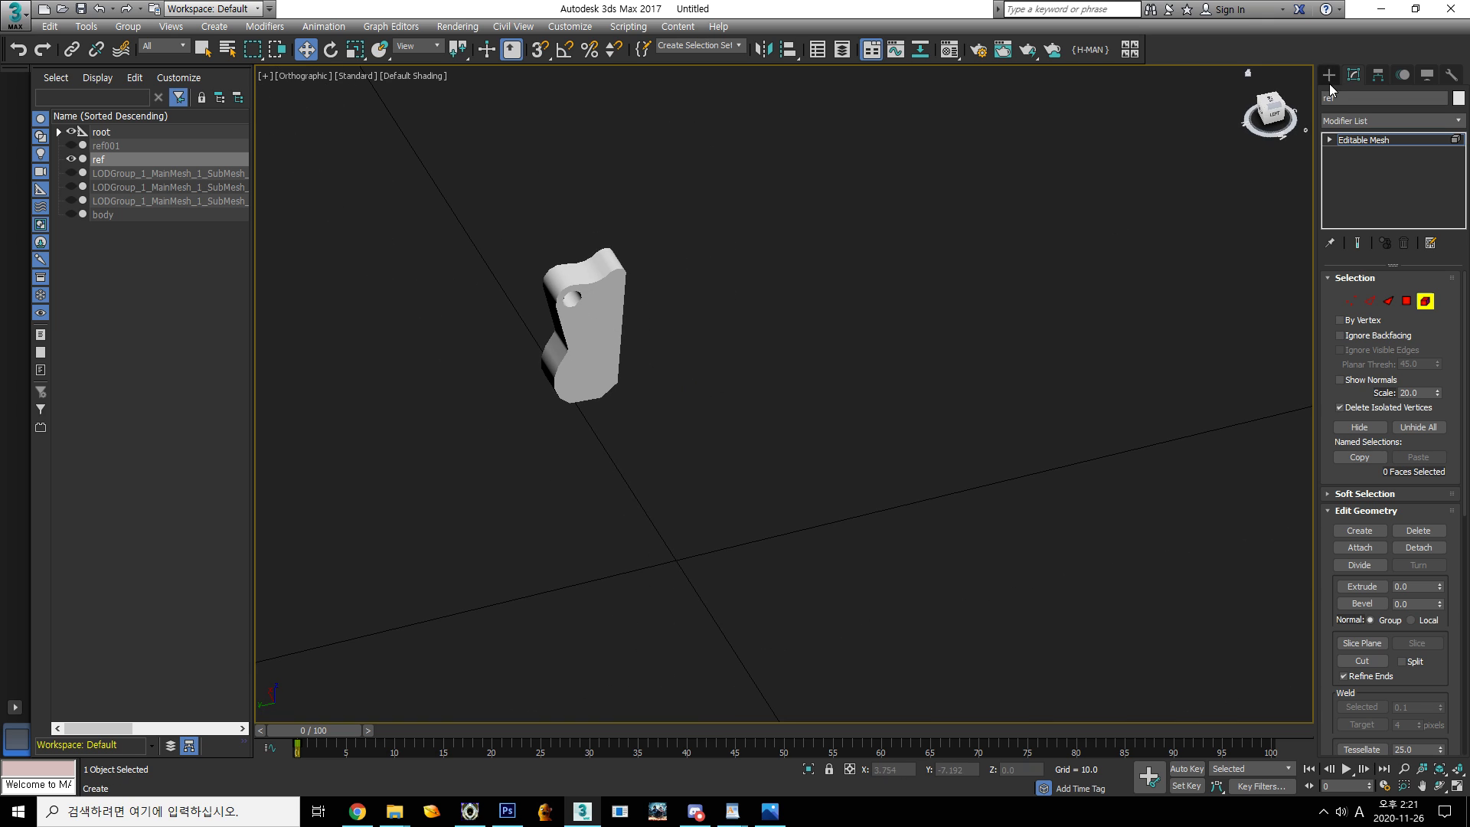
Return to the Left view, show ref001 beside ref, and select ref001
click(1274, 115)
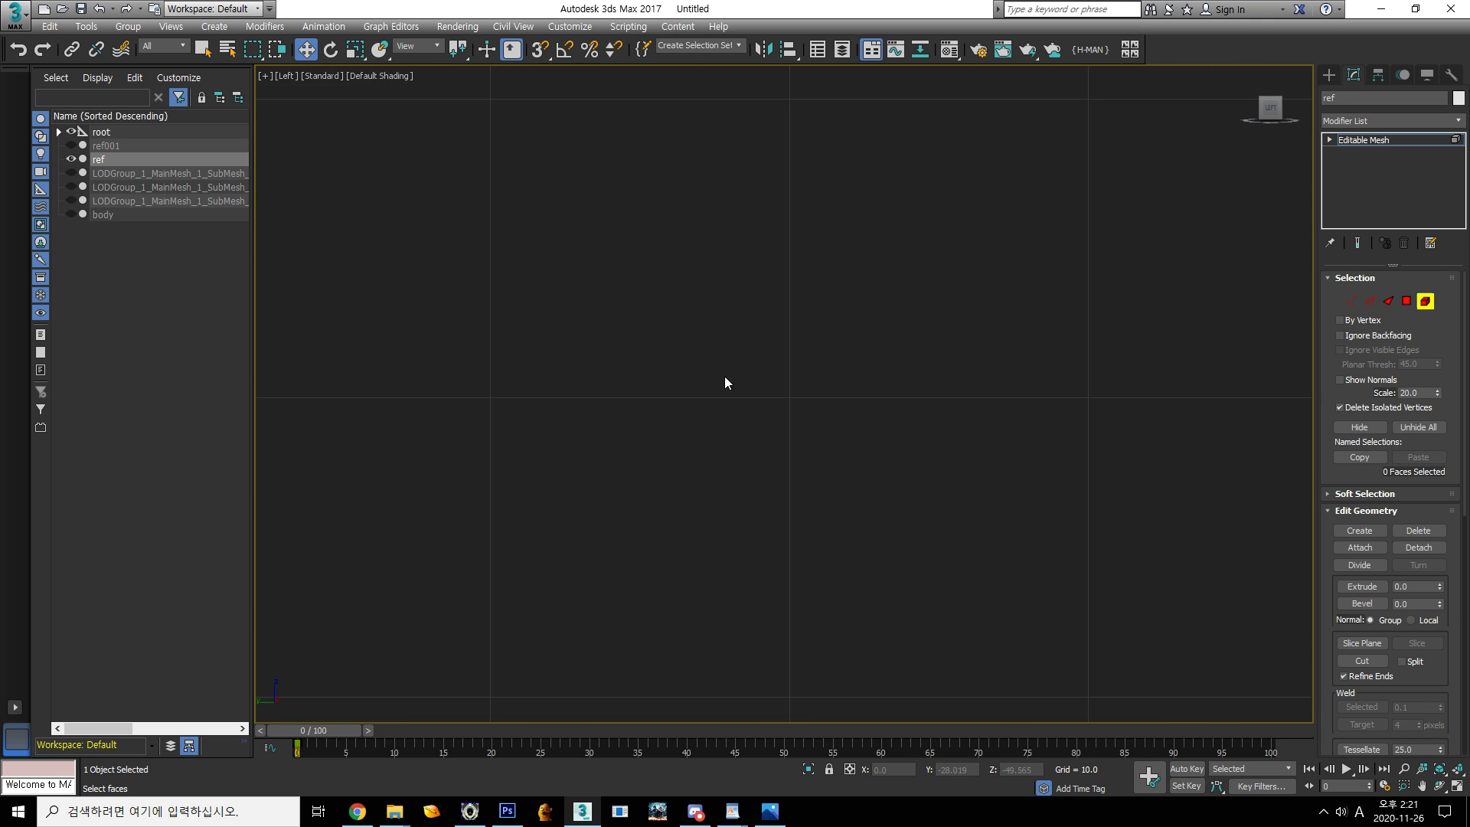
middle_drag(720, 322, 793, 540)
scroll(687, 379, up, 4)
scroll(749, 453, up, 7)
scroll(787, 437, up, 4)
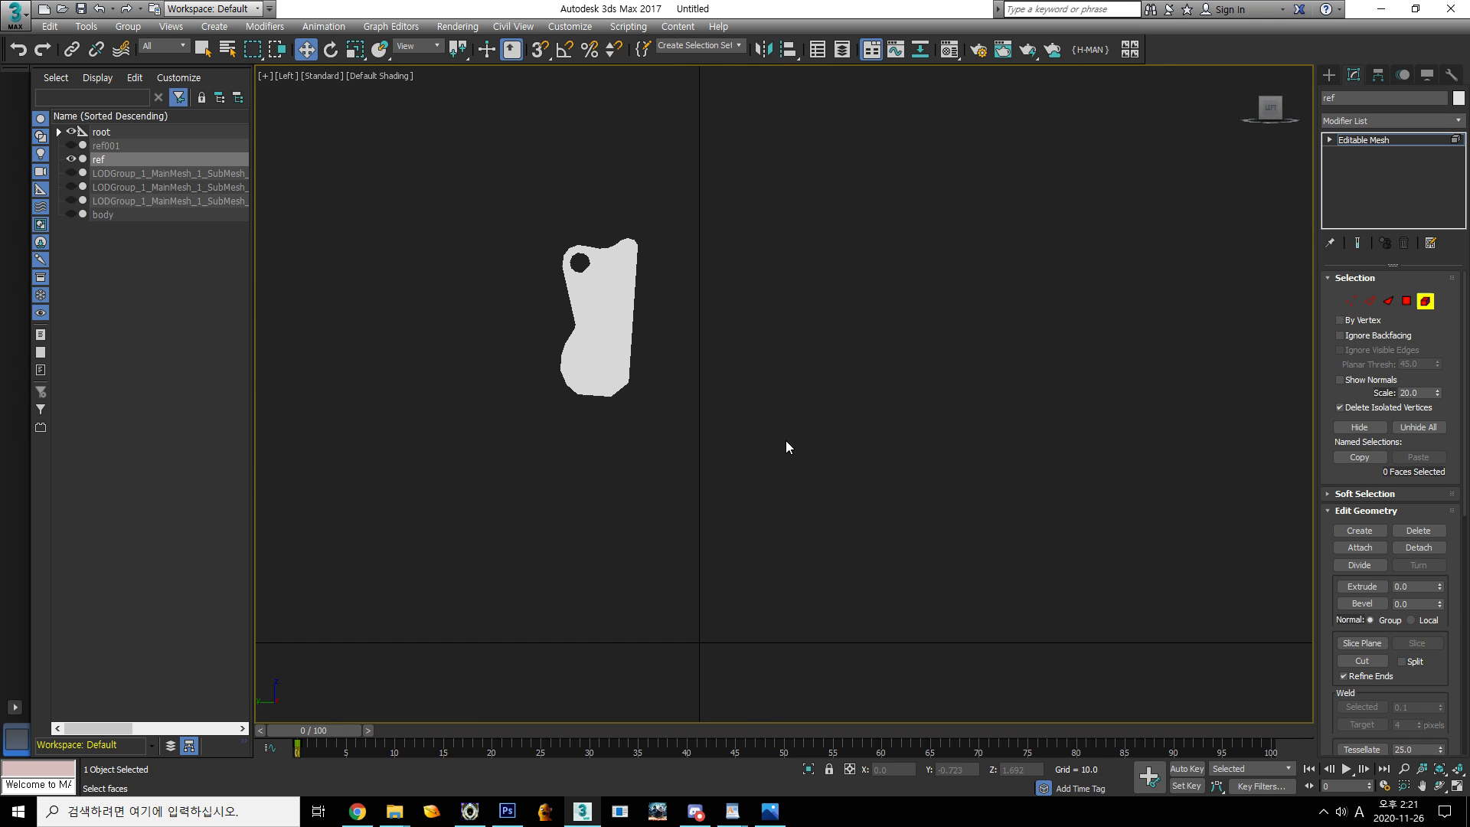
middle_drag(785, 439, 735, 374)
click(71, 146)
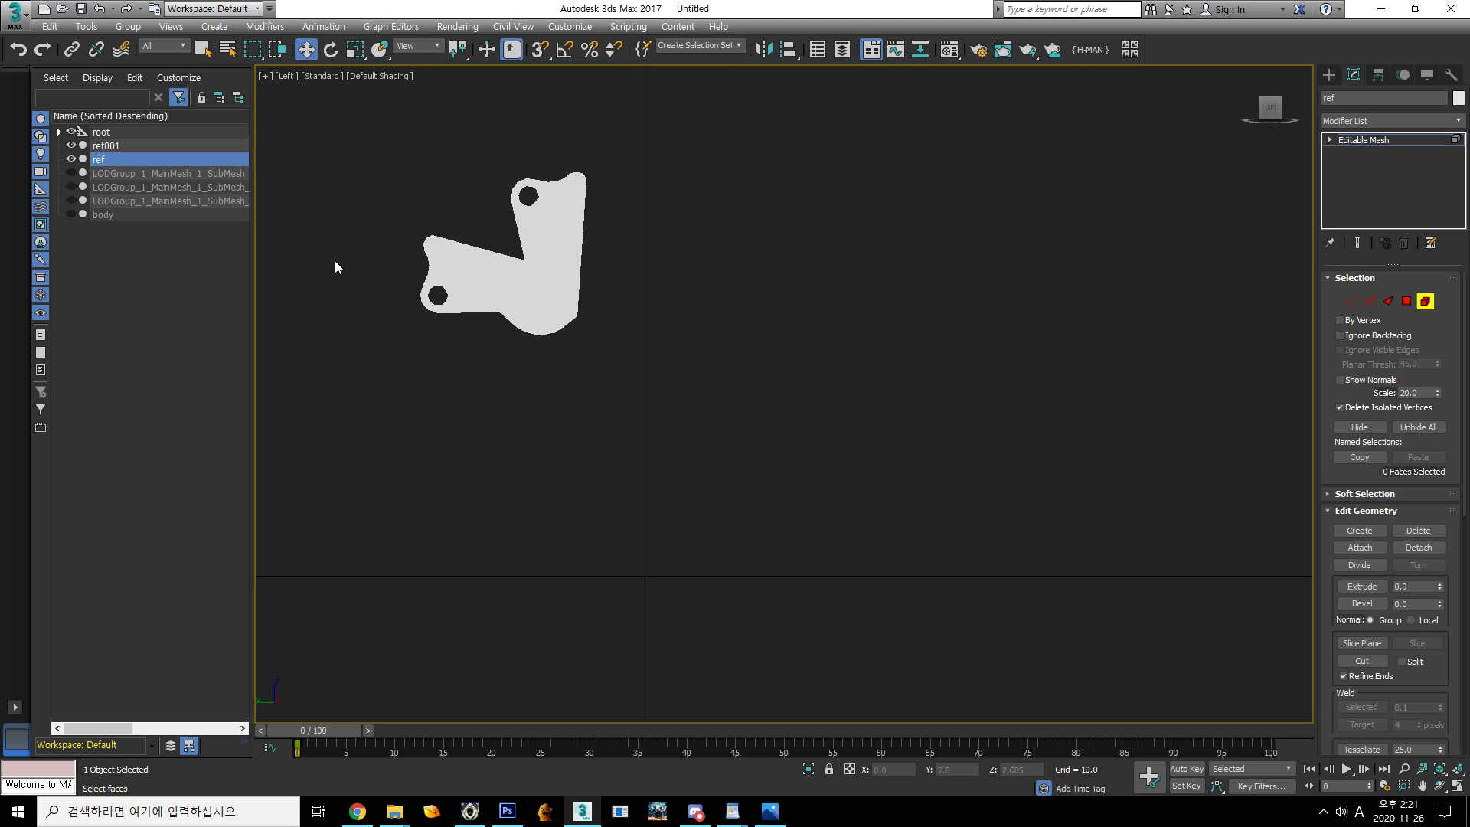
middle_drag(552, 364, 599, 406)
click(104, 146)
middle_drag(813, 410, 847, 413)
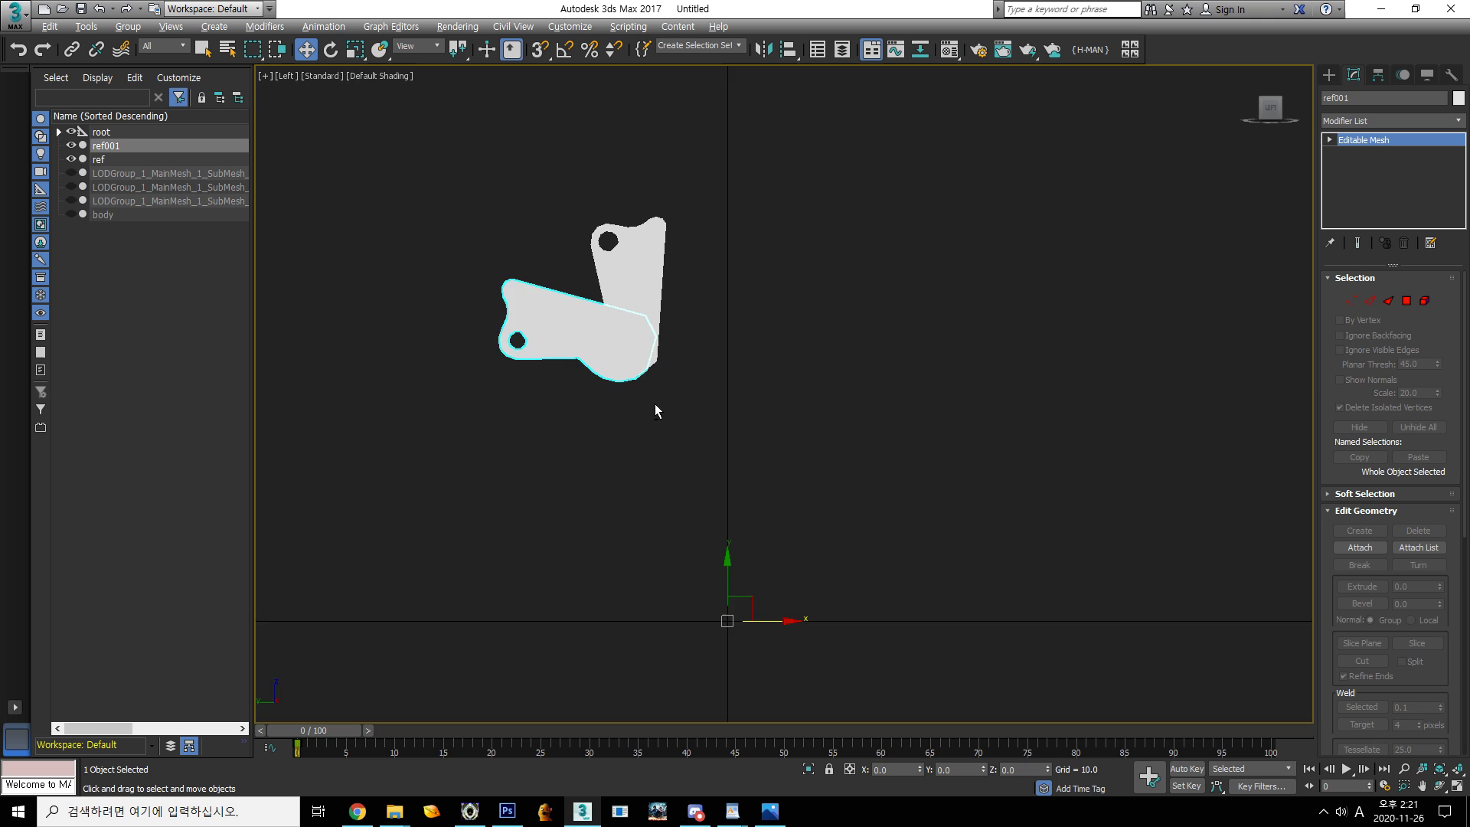
Try deleting ref001's hammer element and unhiding its remaining faces, and undo the deletion
alt+middle_drag(654, 404, 705, 418)
click(1425, 301)
click(614, 393)
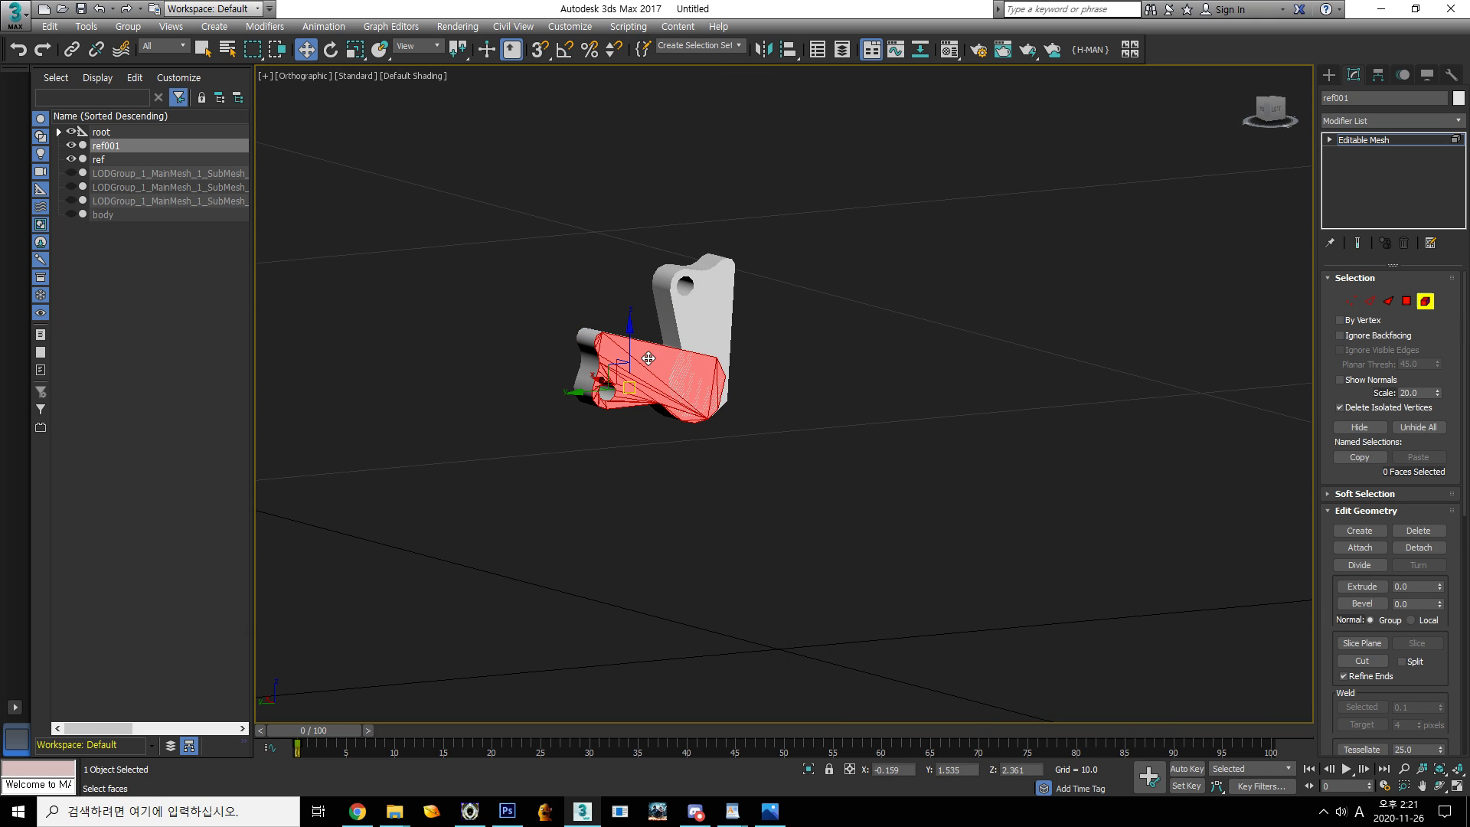
drag(606, 444, 608, 445)
alt+middle_drag(608, 462, 744, 493)
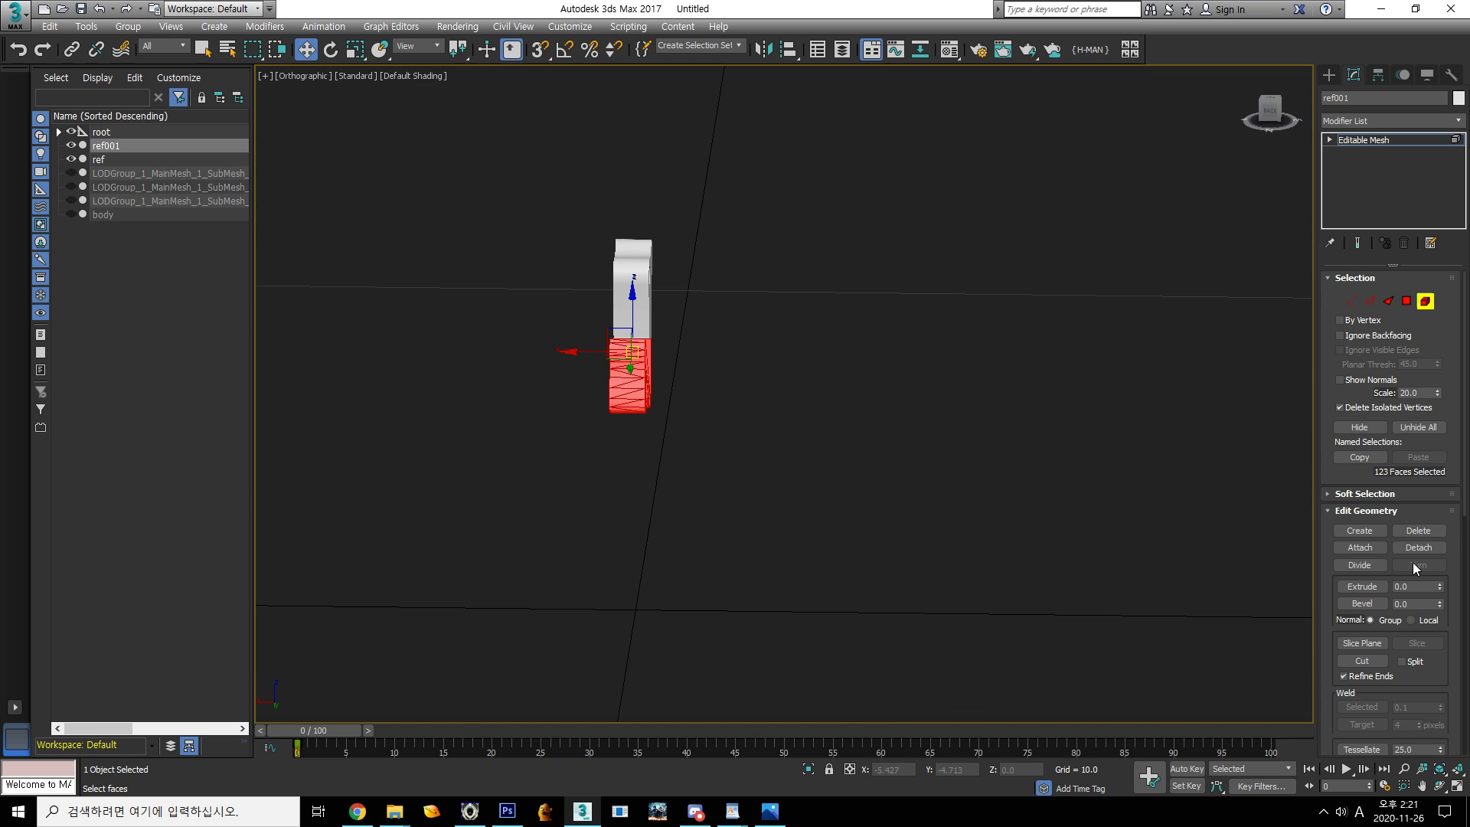
click(1427, 533)
alt+middle_drag(1072, 508, 900, 503)
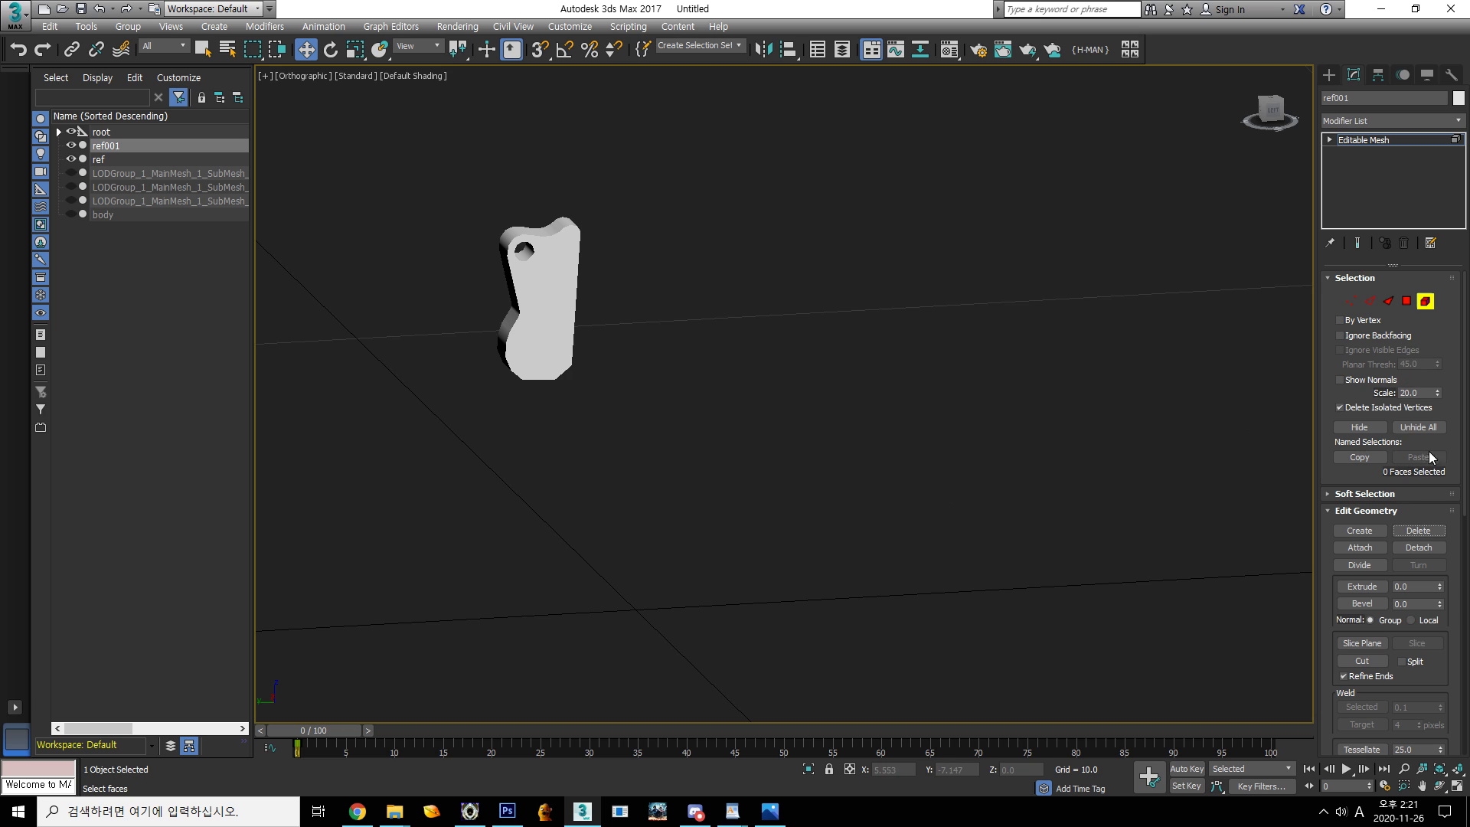
click(1399, 428)
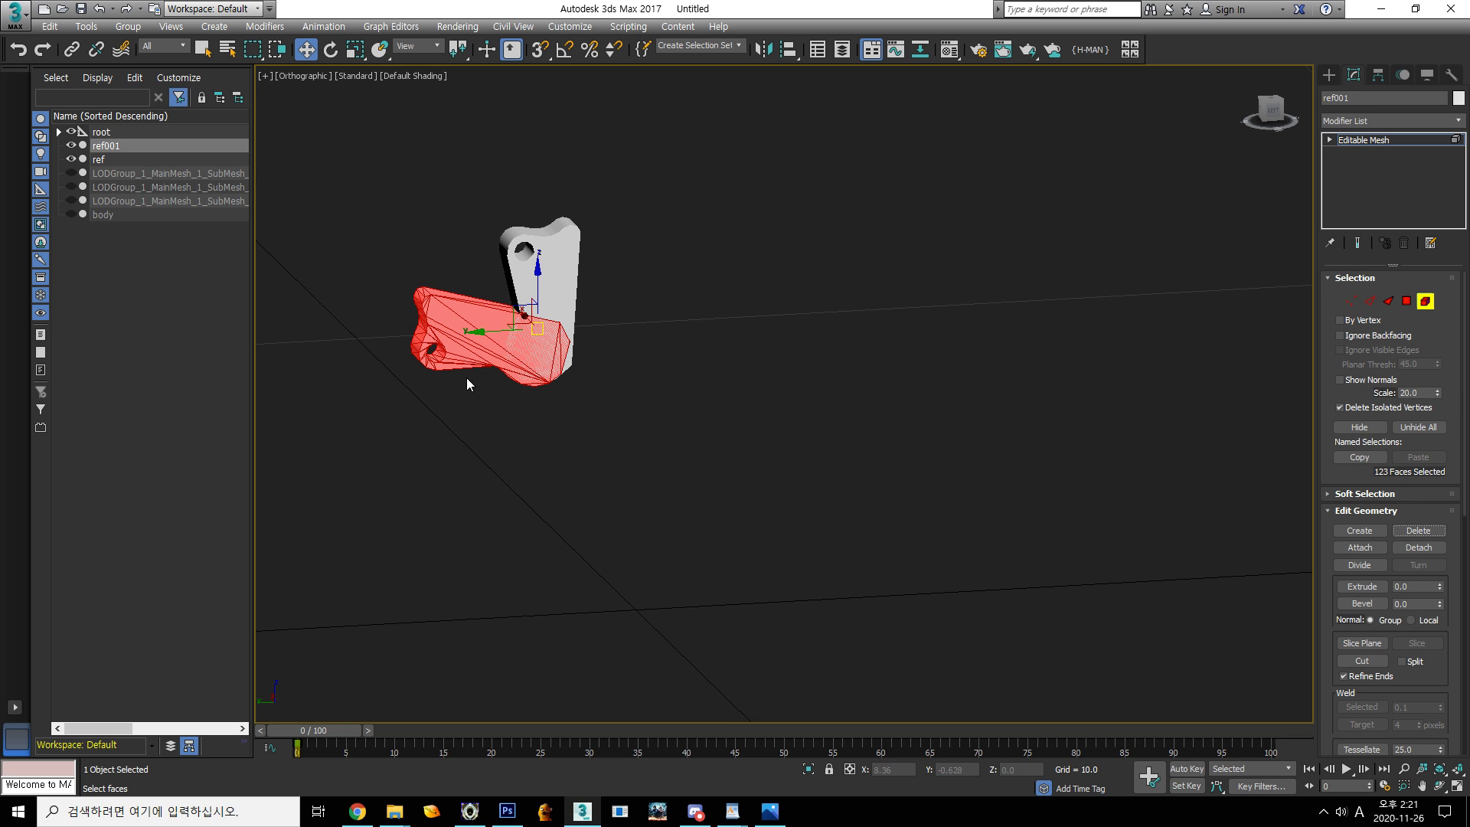
scroll(489, 382, up, 6)
alt+middle_drag(799, 331, 770, 344)
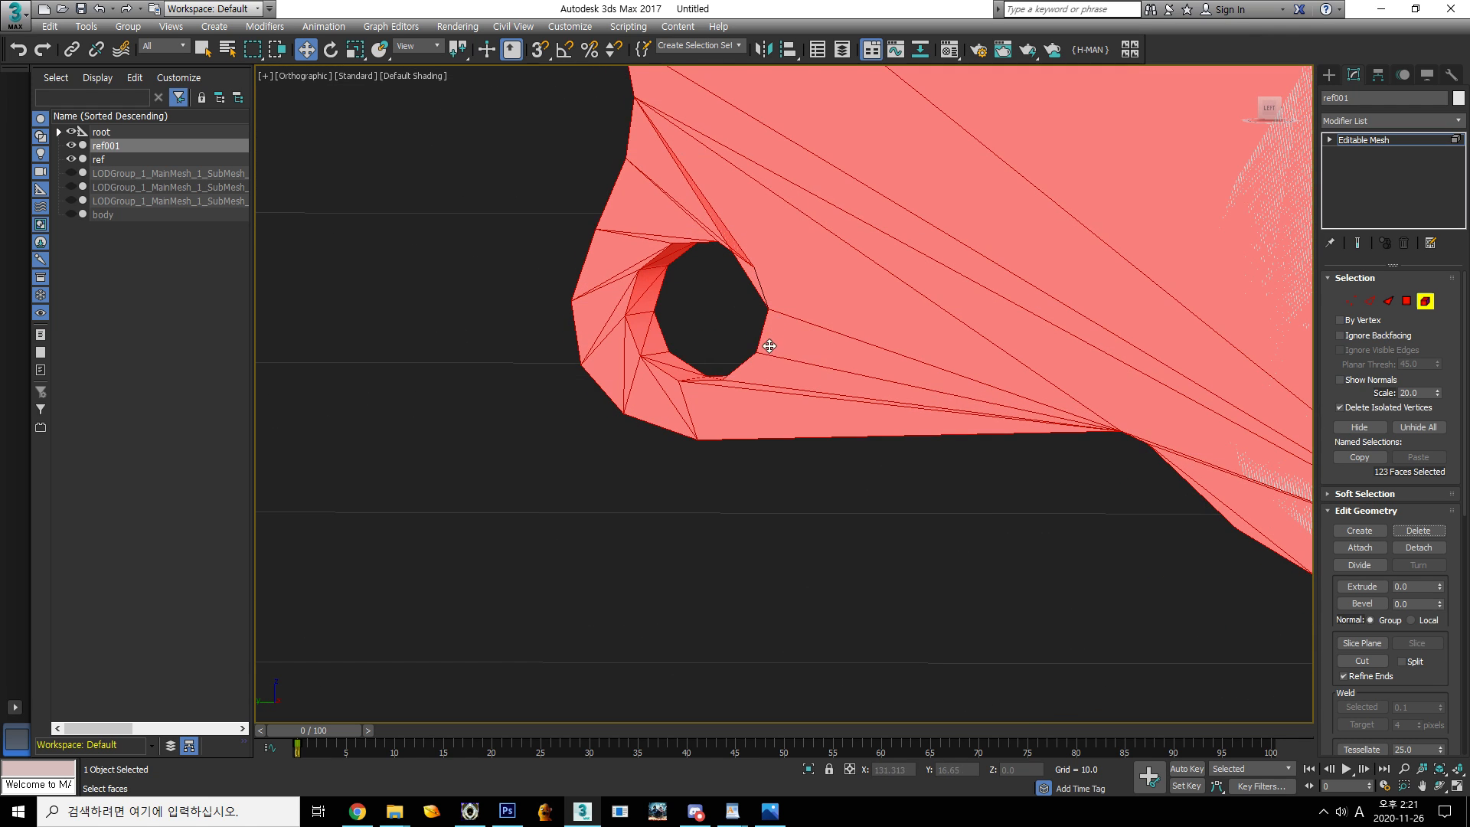
scroll(770, 344, down, 8)
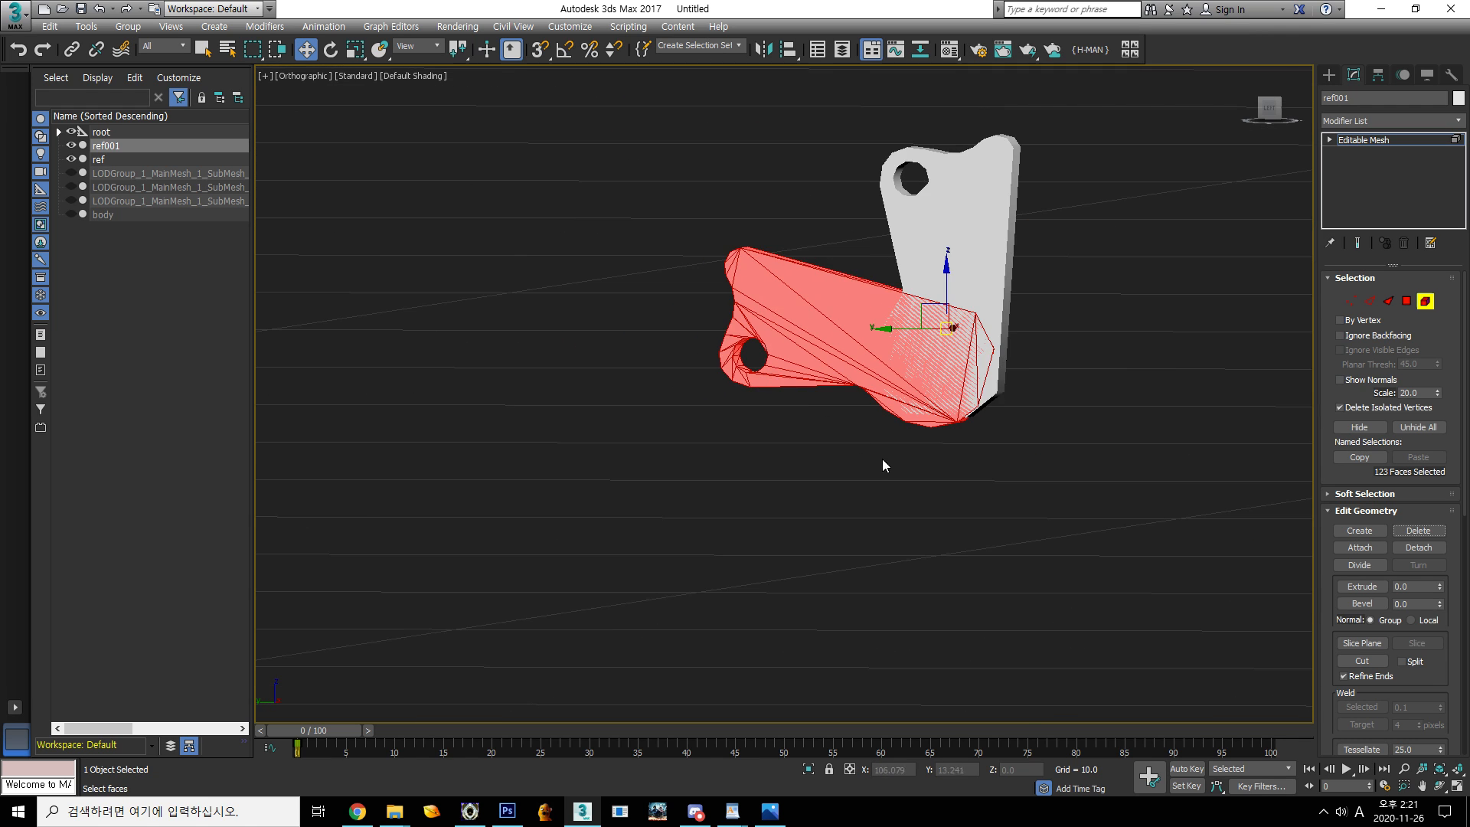
Try deleting ref001's lying hammer element, unhiding the pistol faces, and selecting the stray face behind the grip
click(1412, 531)
click(1404, 428)
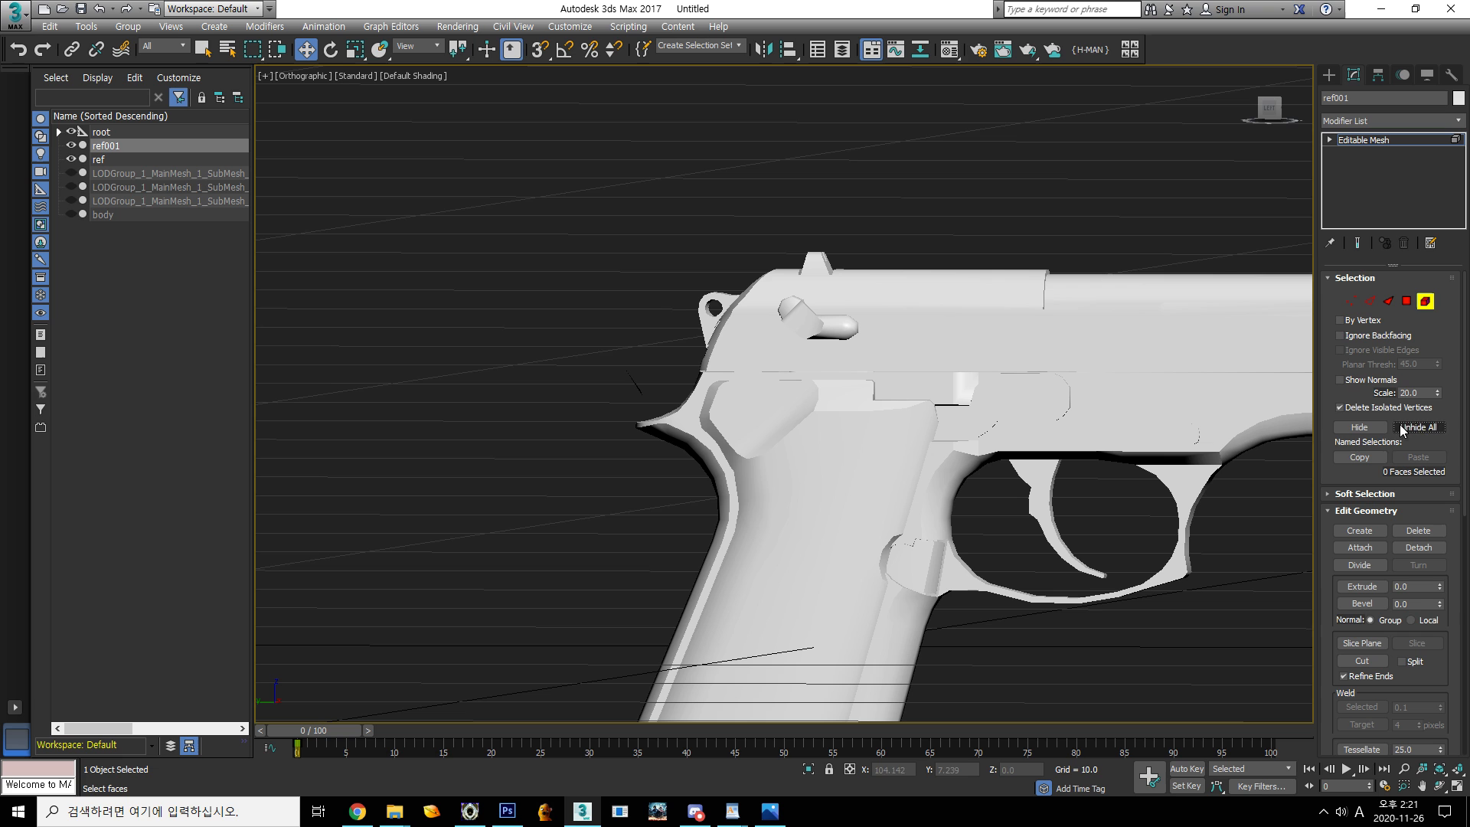
alt+middle_drag(884, 479, 929, 490)
scroll(696, 429, up, 6)
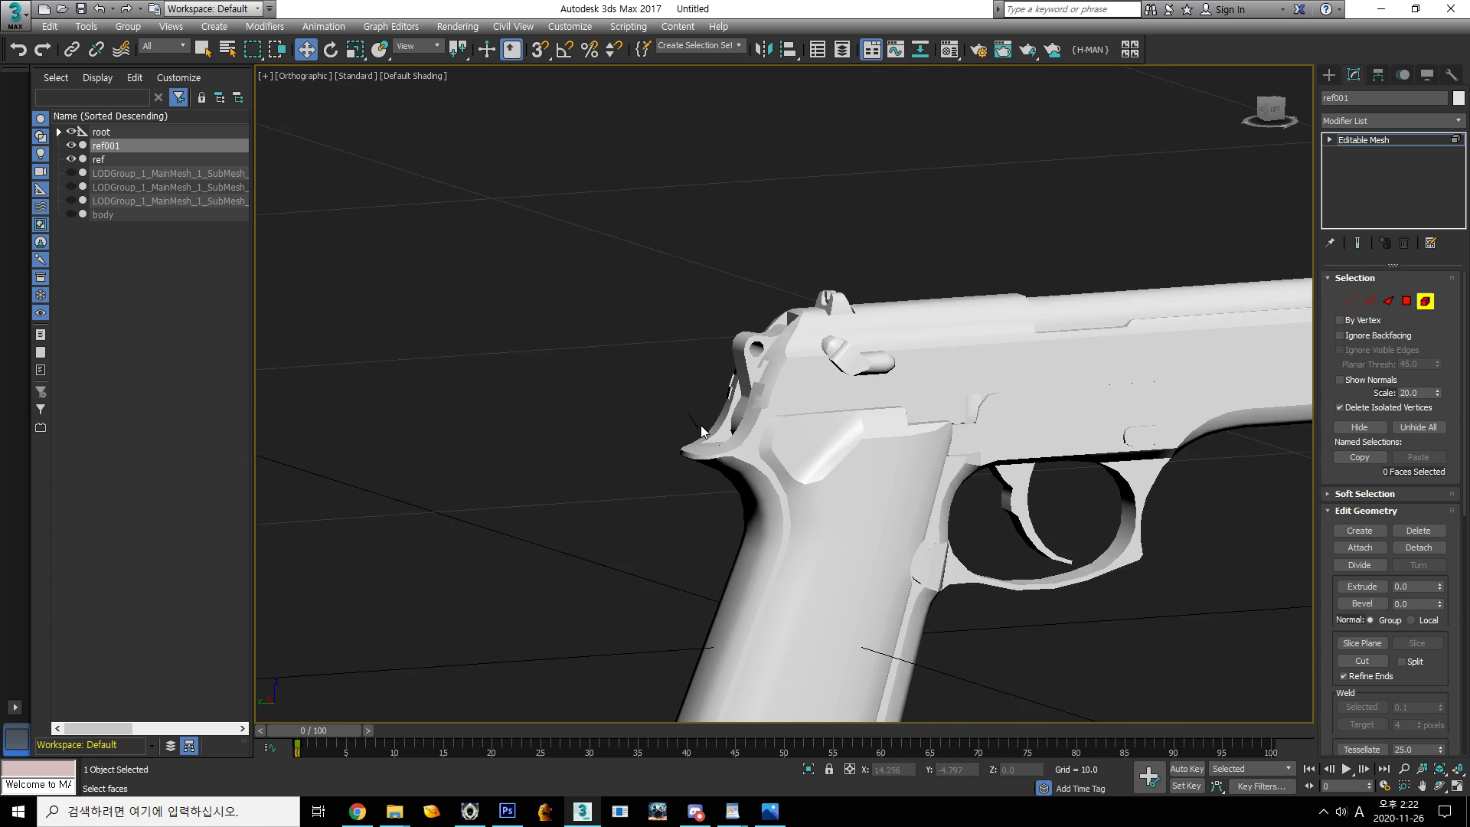
click(669, 419)
alt+middle_drag(871, 473, 1079, 474)
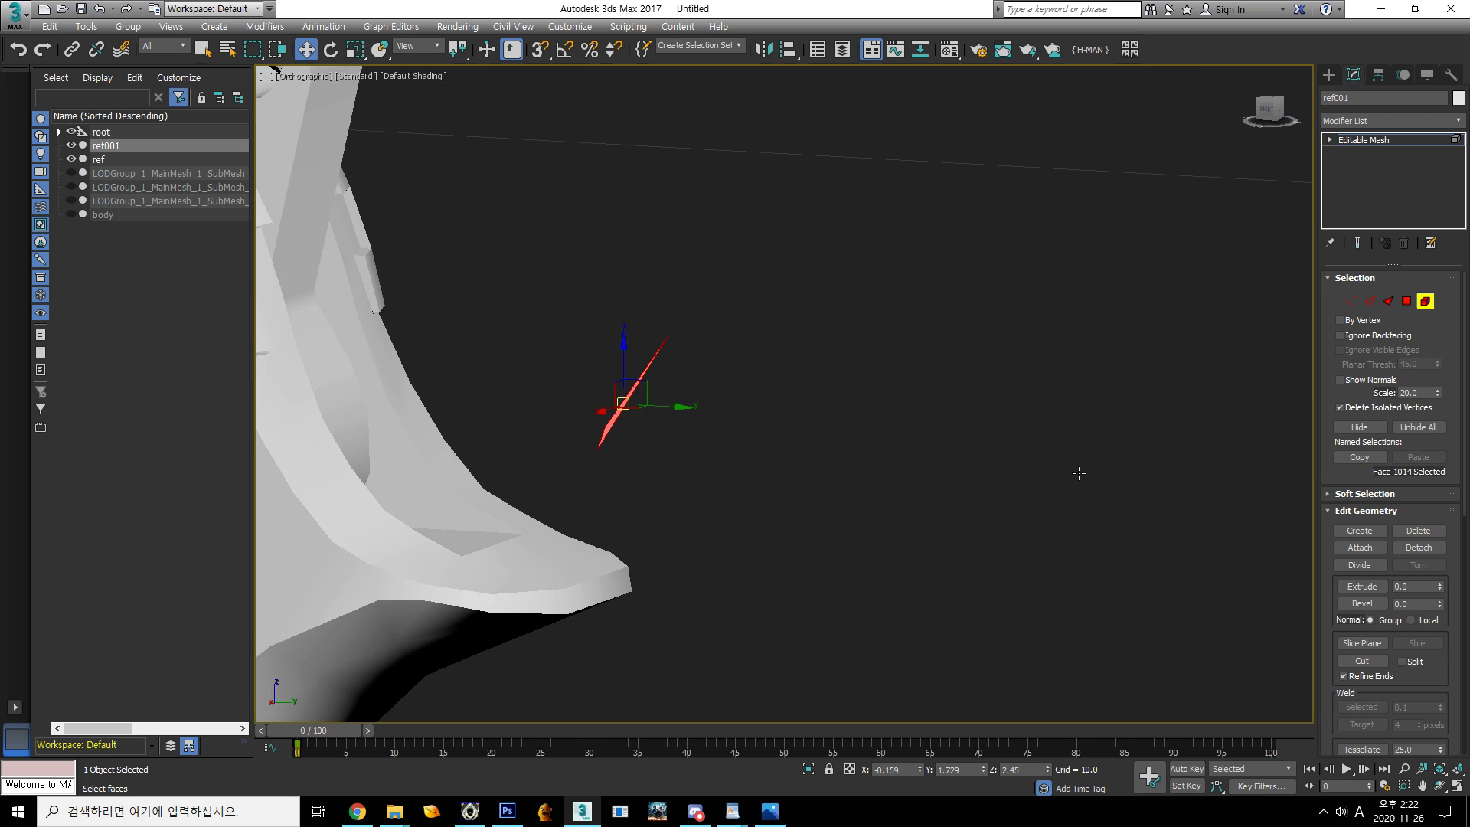
alt+middle_drag(910, 467, 521, 509)
Undo the deletion of ref001's hammer element and the selection changes around it
key(ctrl+z)
key(ctrl+z)
key(ctrl+z)
key(ctrl+z)
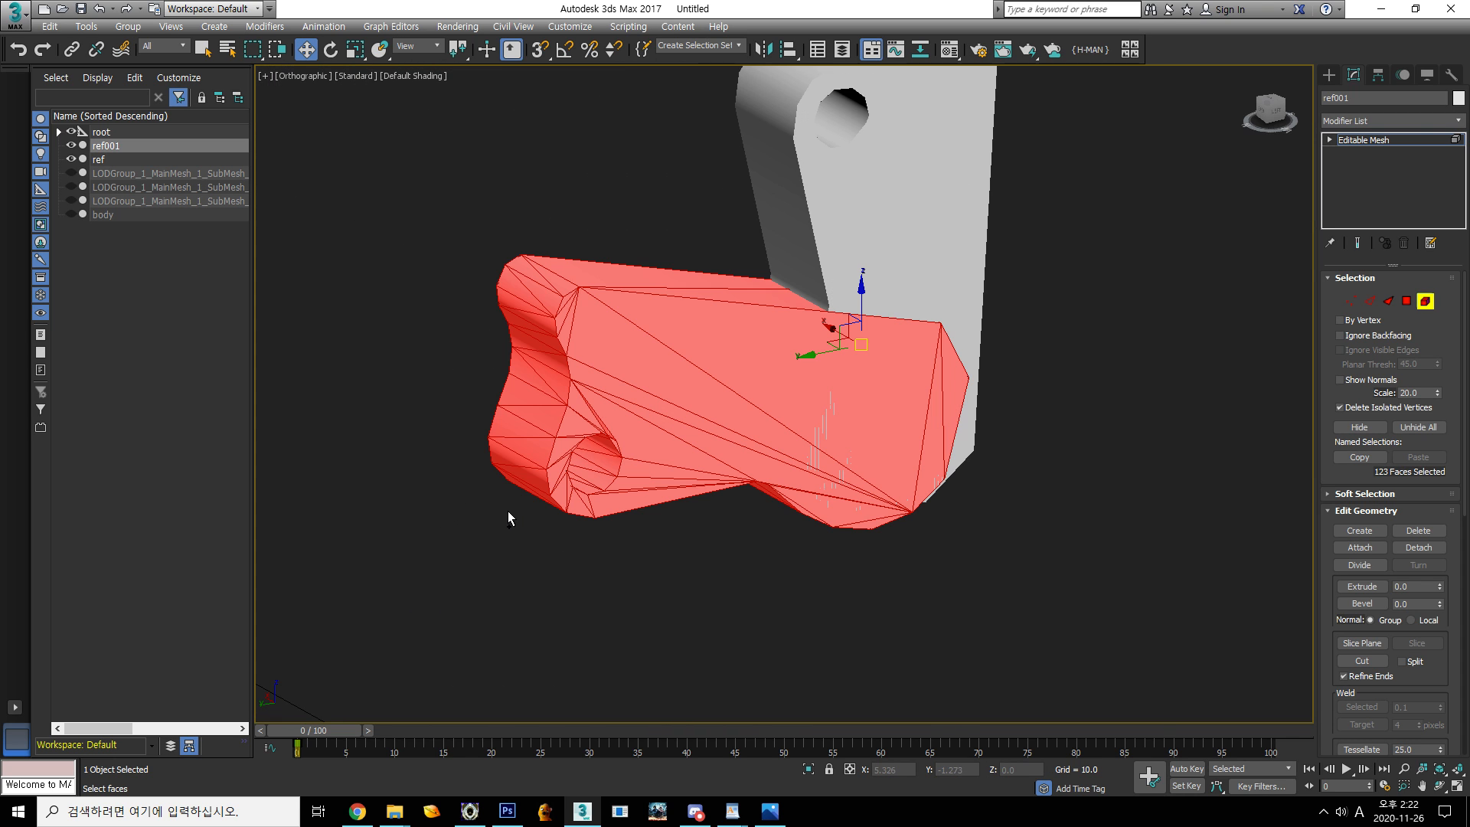
key(ctrl+z)
key(ctrl+z)
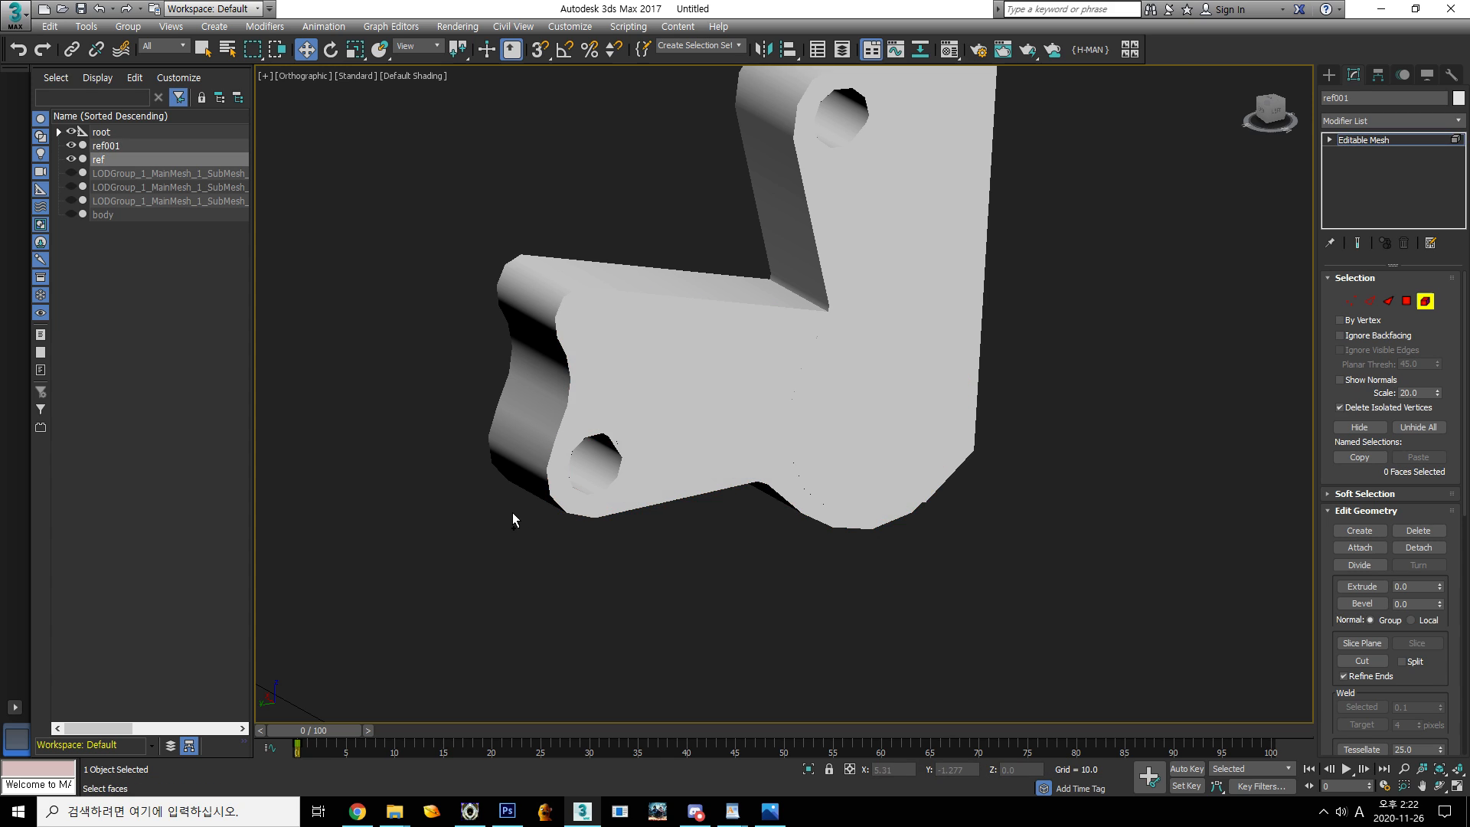
Select ref001's lying hammer element, unhide the other faces, add the stray face to the selection, and hide the selected faces
click(122, 145)
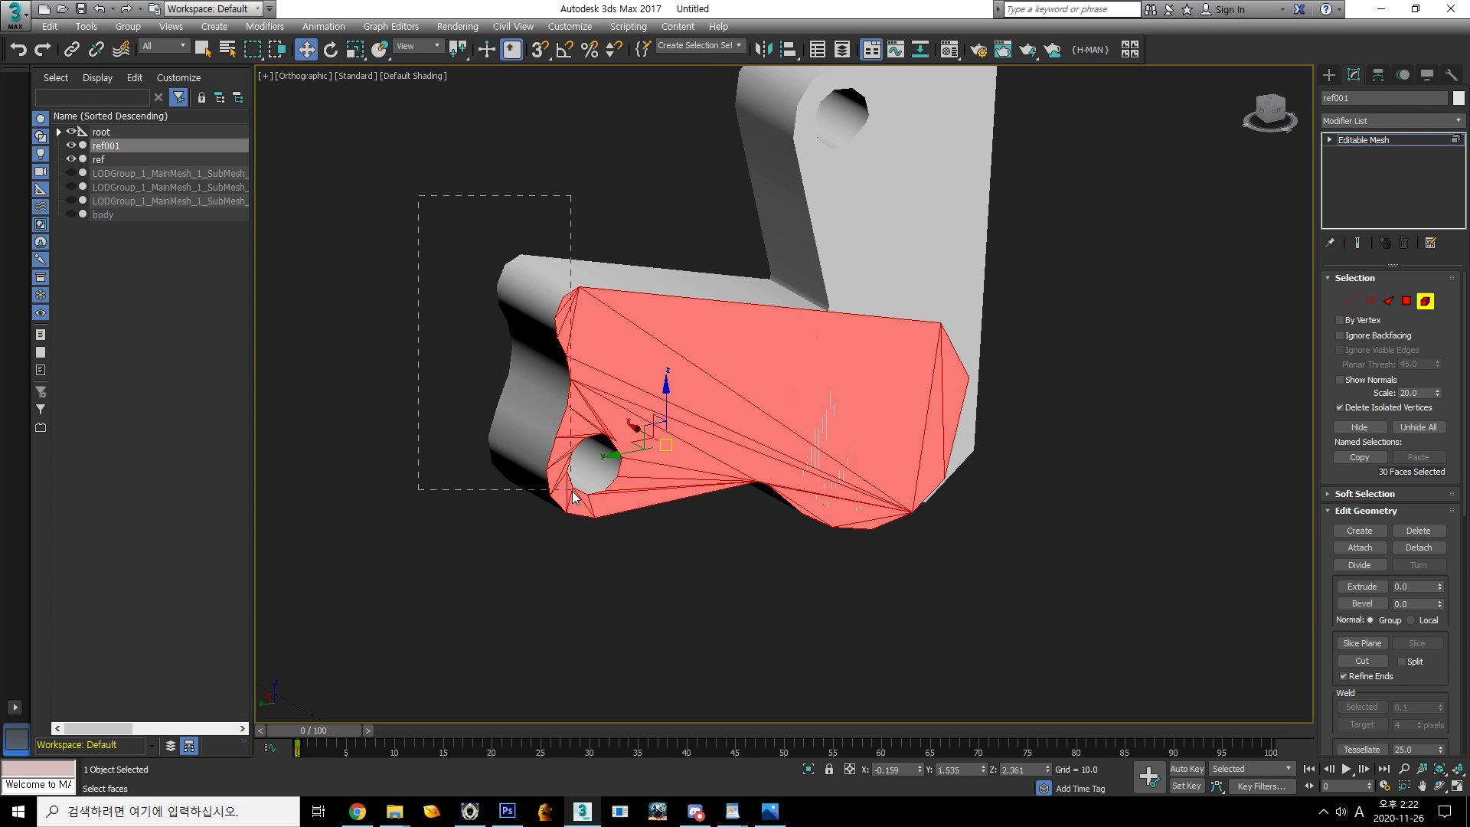
ctrl+drag(573, 497, 574, 498)
alt+middle_drag(627, 557, 448, 338)
click(1424, 428)
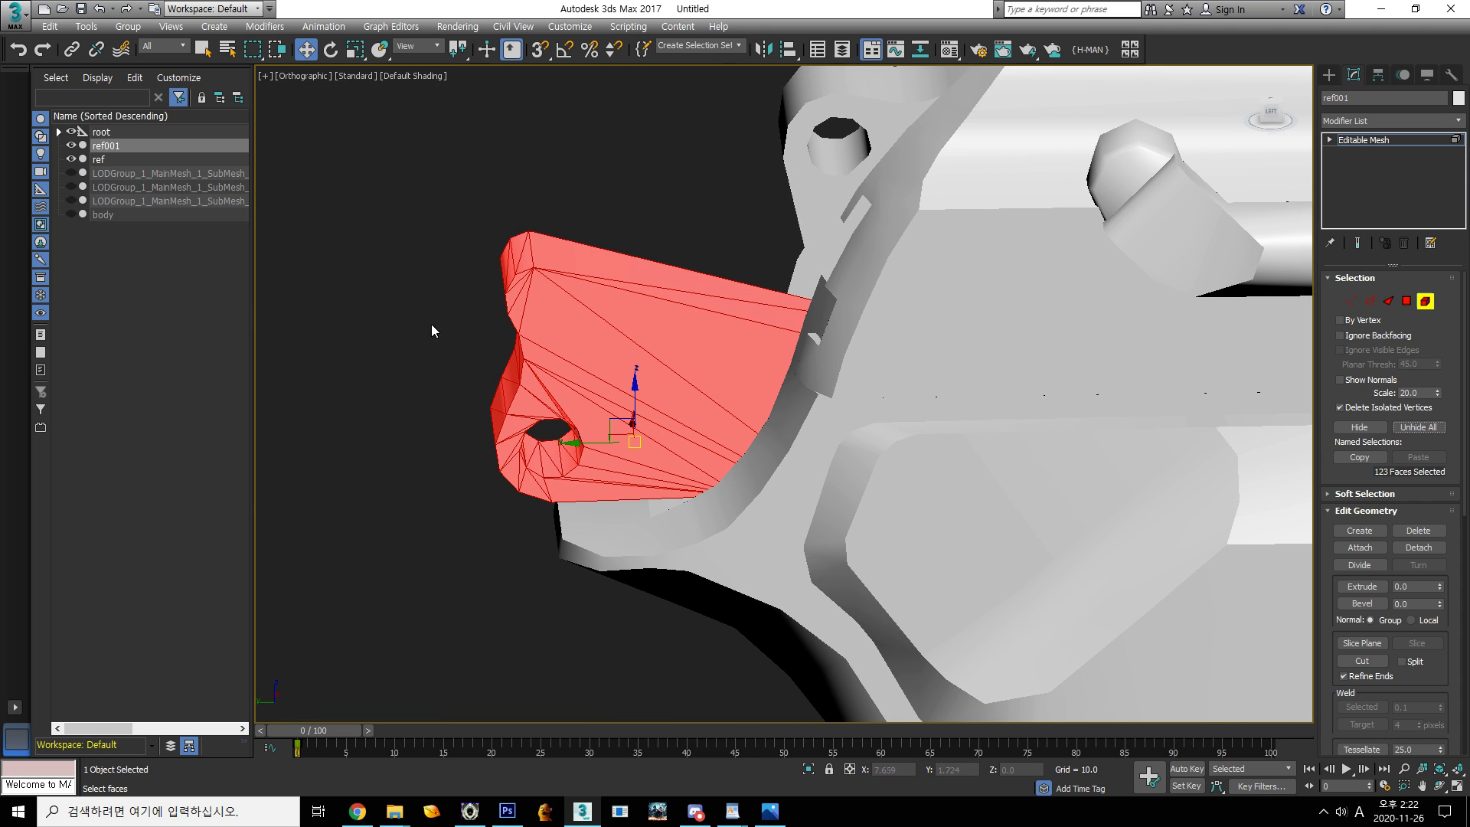
ctrl+drag(603, 445, 598, 442)
alt+middle_drag(623, 532, 764, 520)
key(ctrl+z)
alt+middle_drag(779, 467, 560, 377)
click(560, 377)
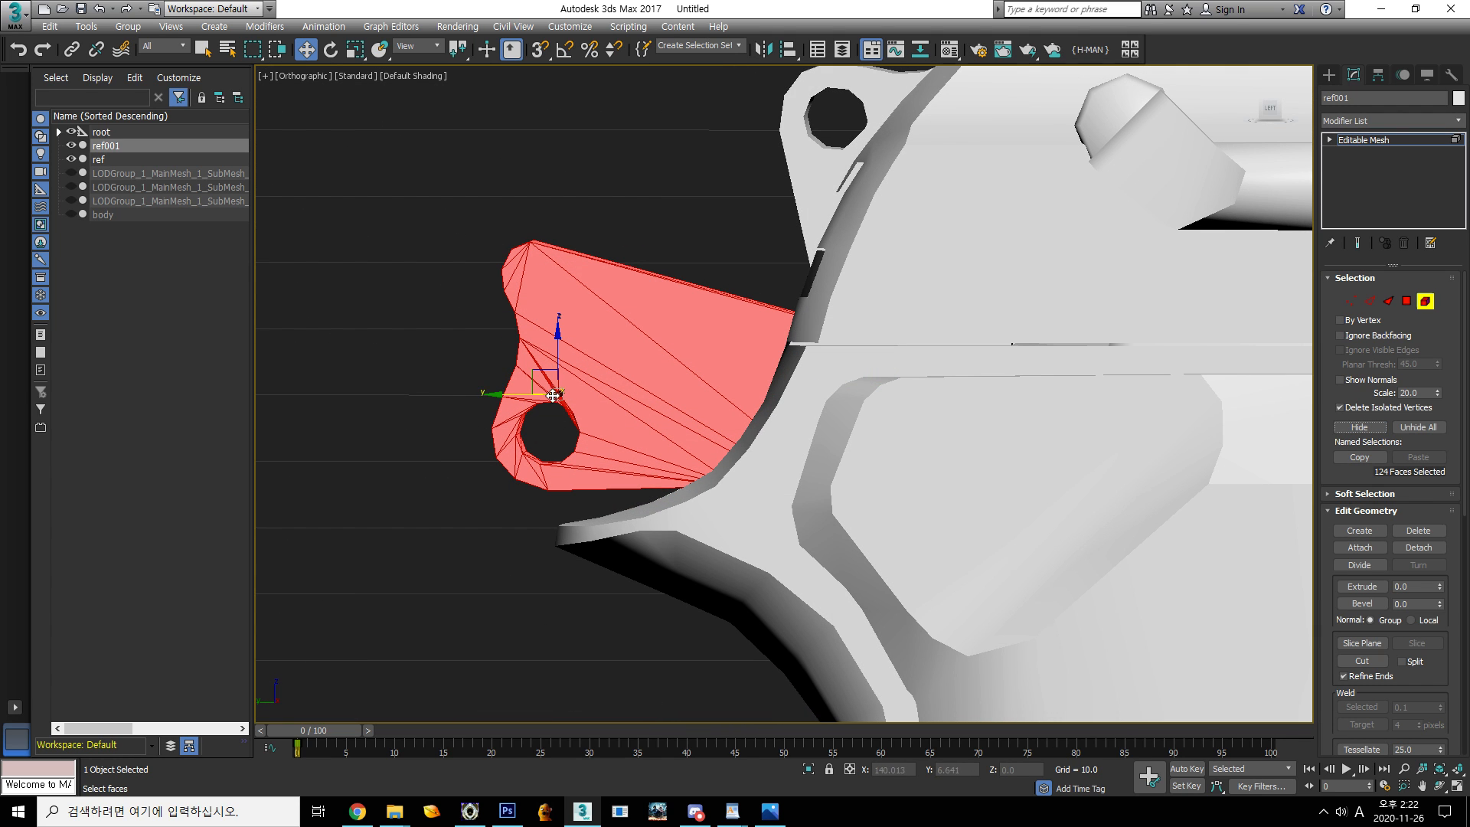
alt+middle_drag(773, 414, 872, 441)
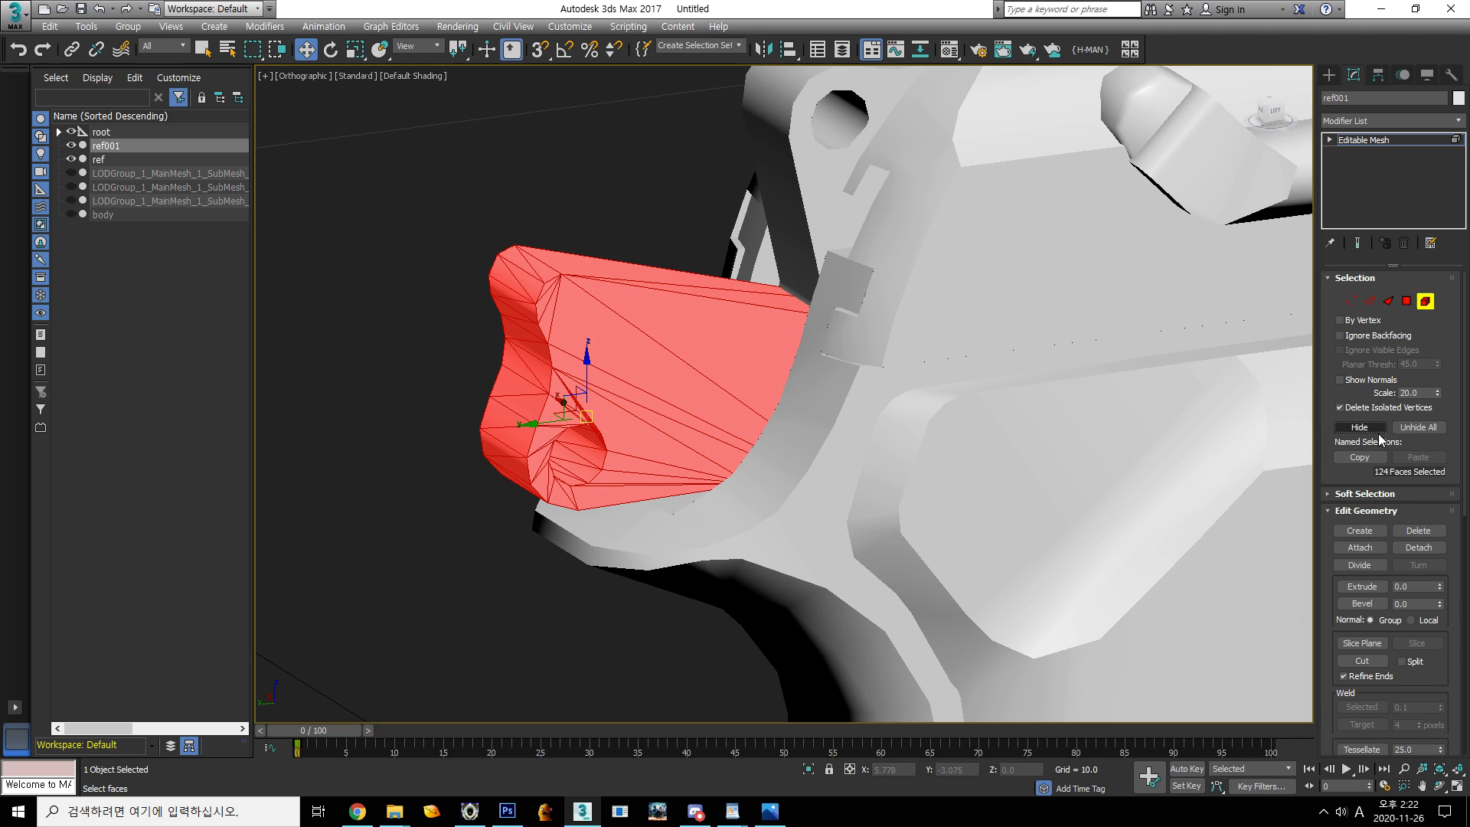
click(1360, 429)
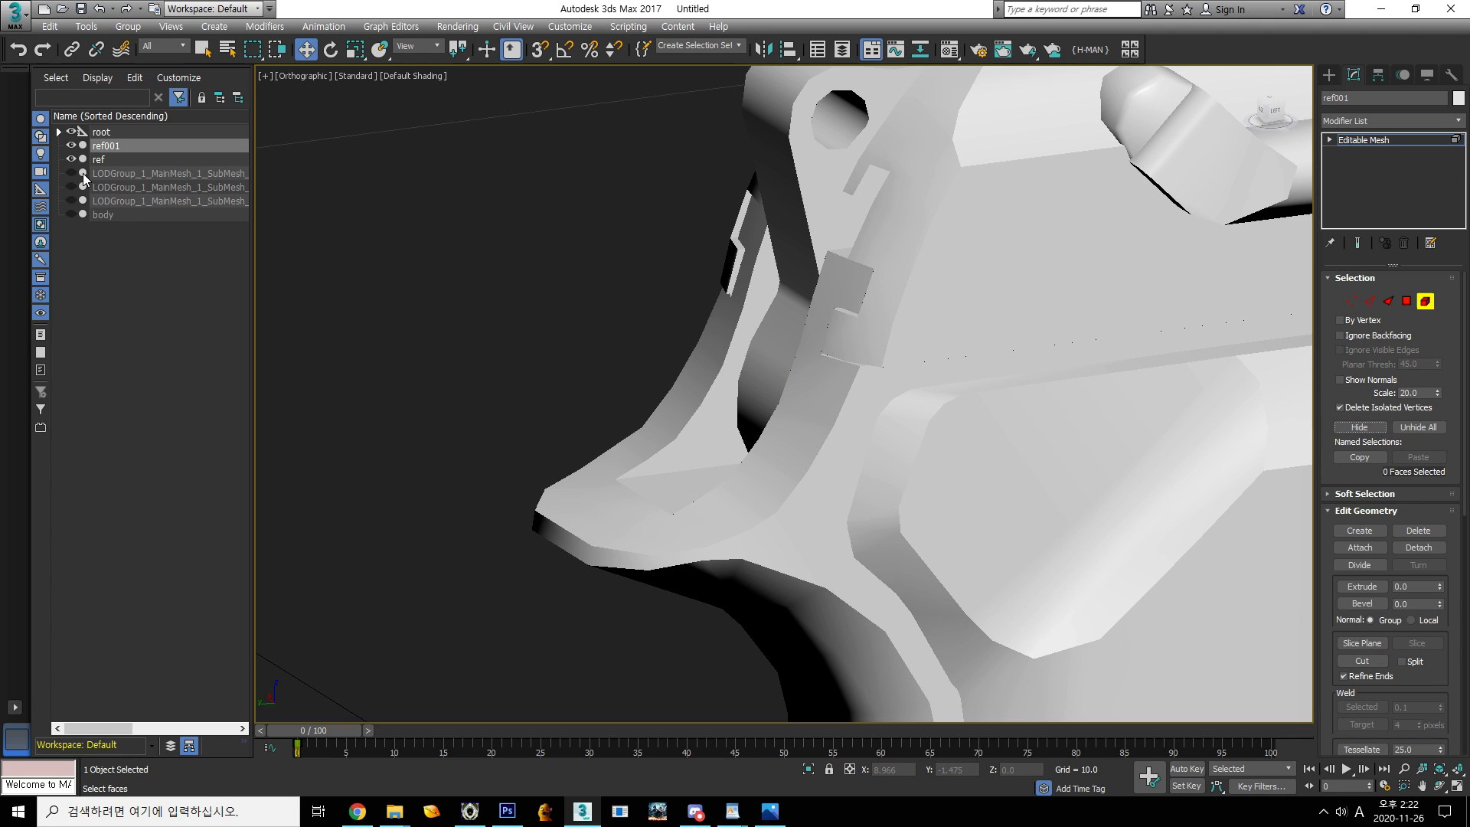
Hide ref001, inspect ref's upright hammer on its own from several sides, and show ref001 again
click(74, 215)
click(75, 216)
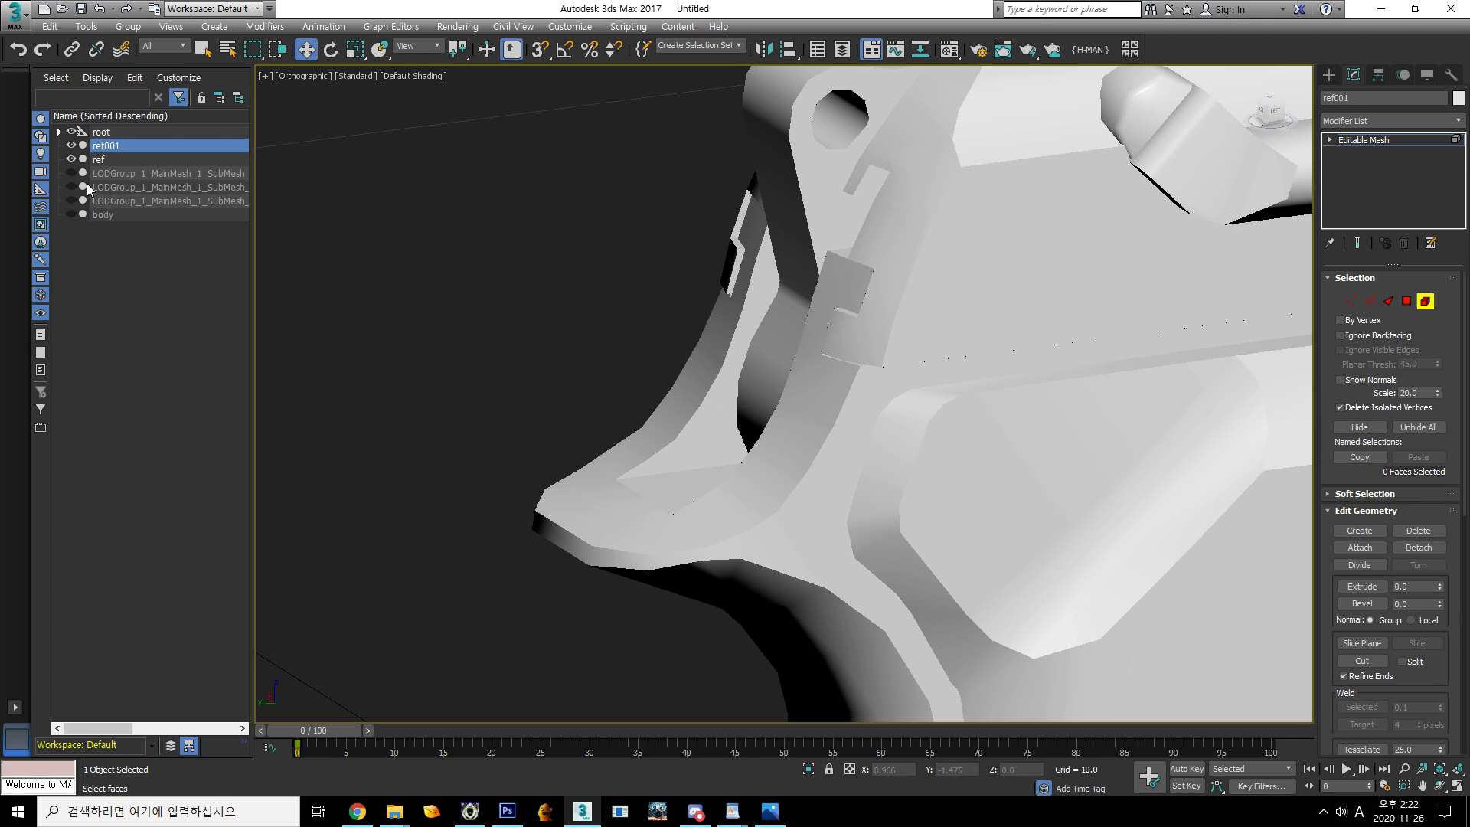
click(73, 145)
middle_drag(797, 248, 1030, 441)
scroll(893, 315, down, 5)
middle_drag(1034, 441, 577, 407)
scroll(851, 419, up, 6)
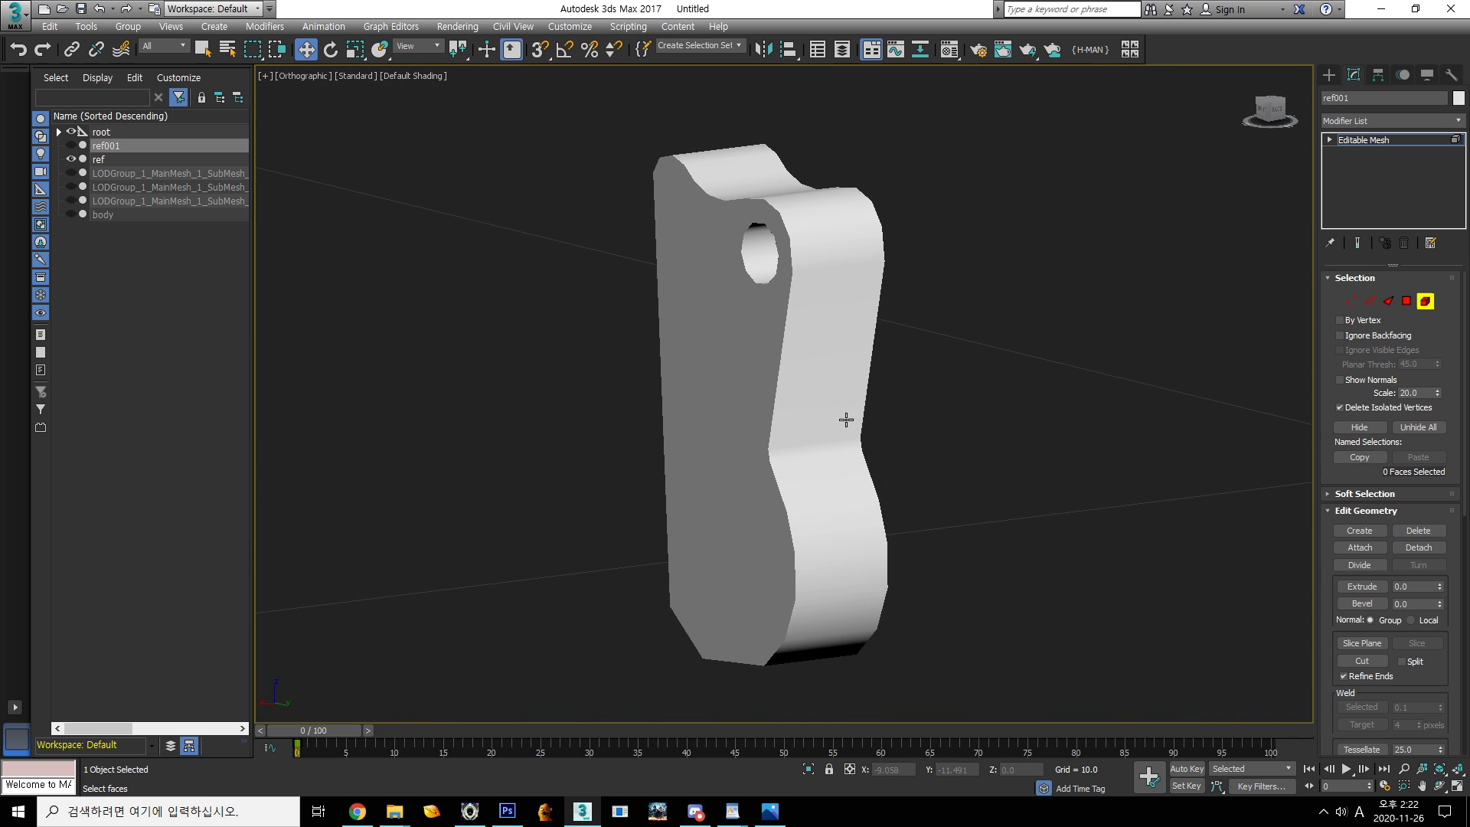
alt+middle_drag(919, 451, 567, 448)
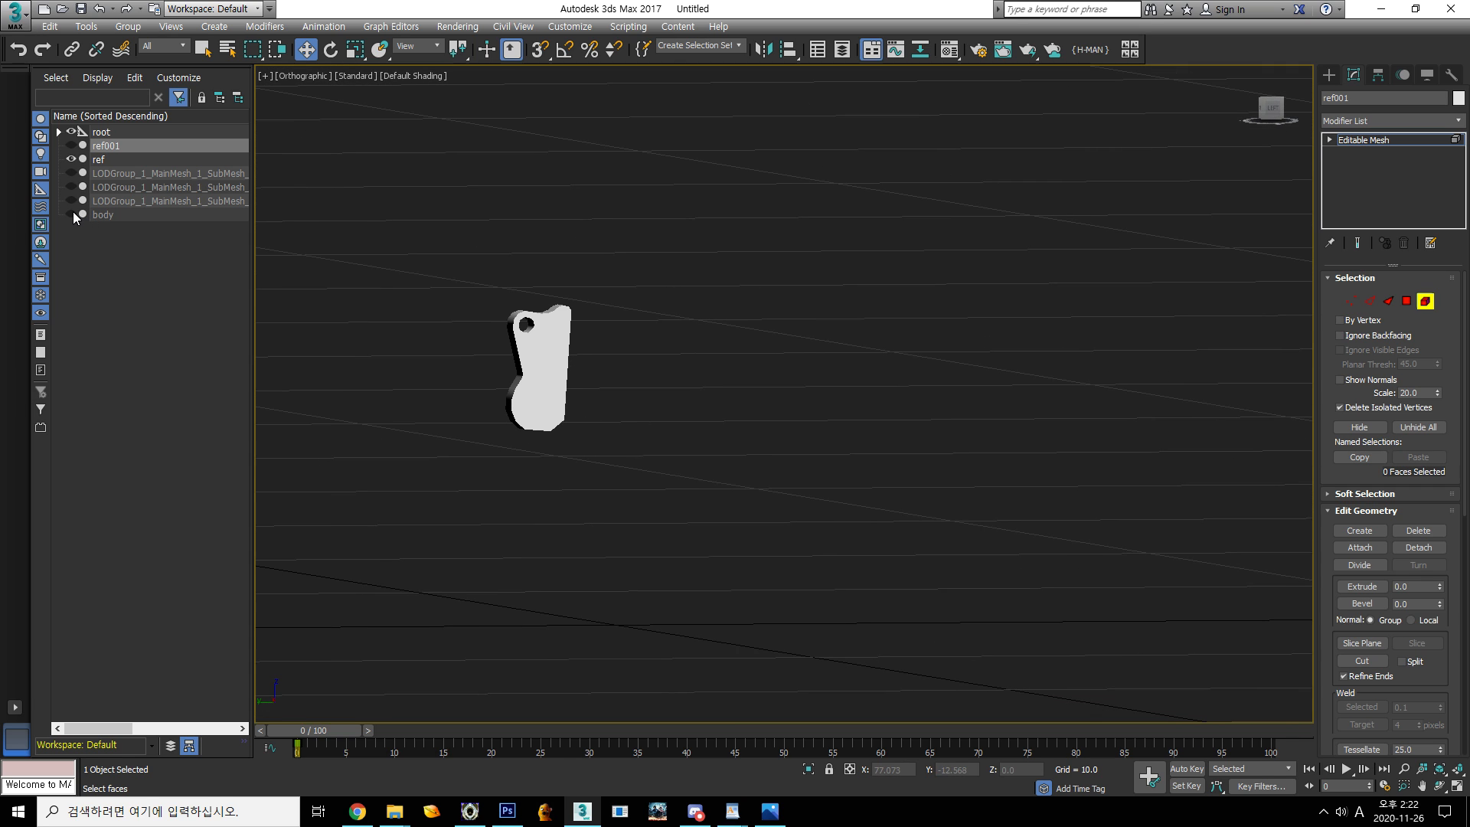
click(71, 145)
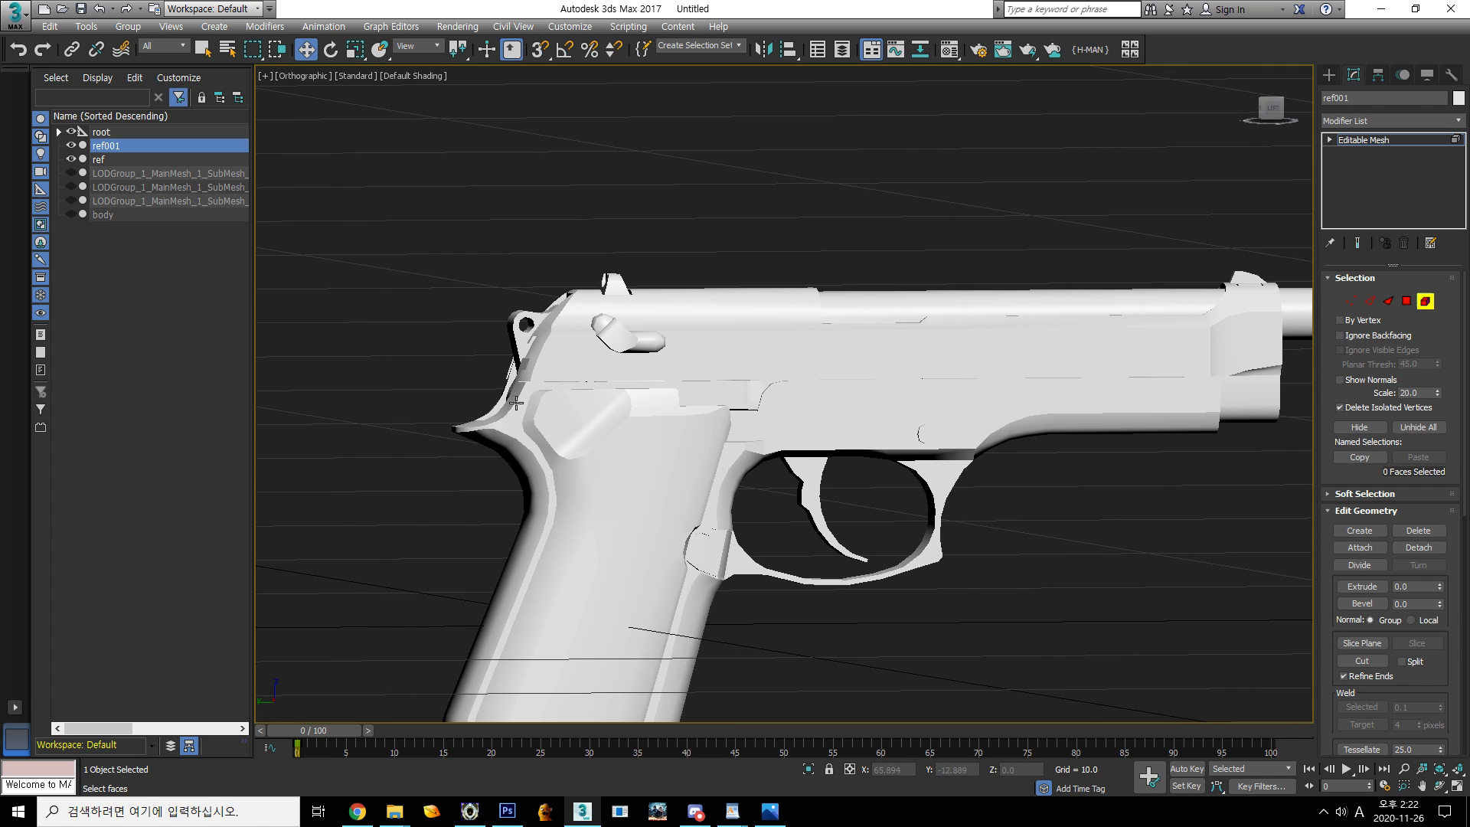
Hide ref001's pistol body elements, delete its lying hammer and stray face, and unhide all remaining faces
scroll(501, 402, down, 8)
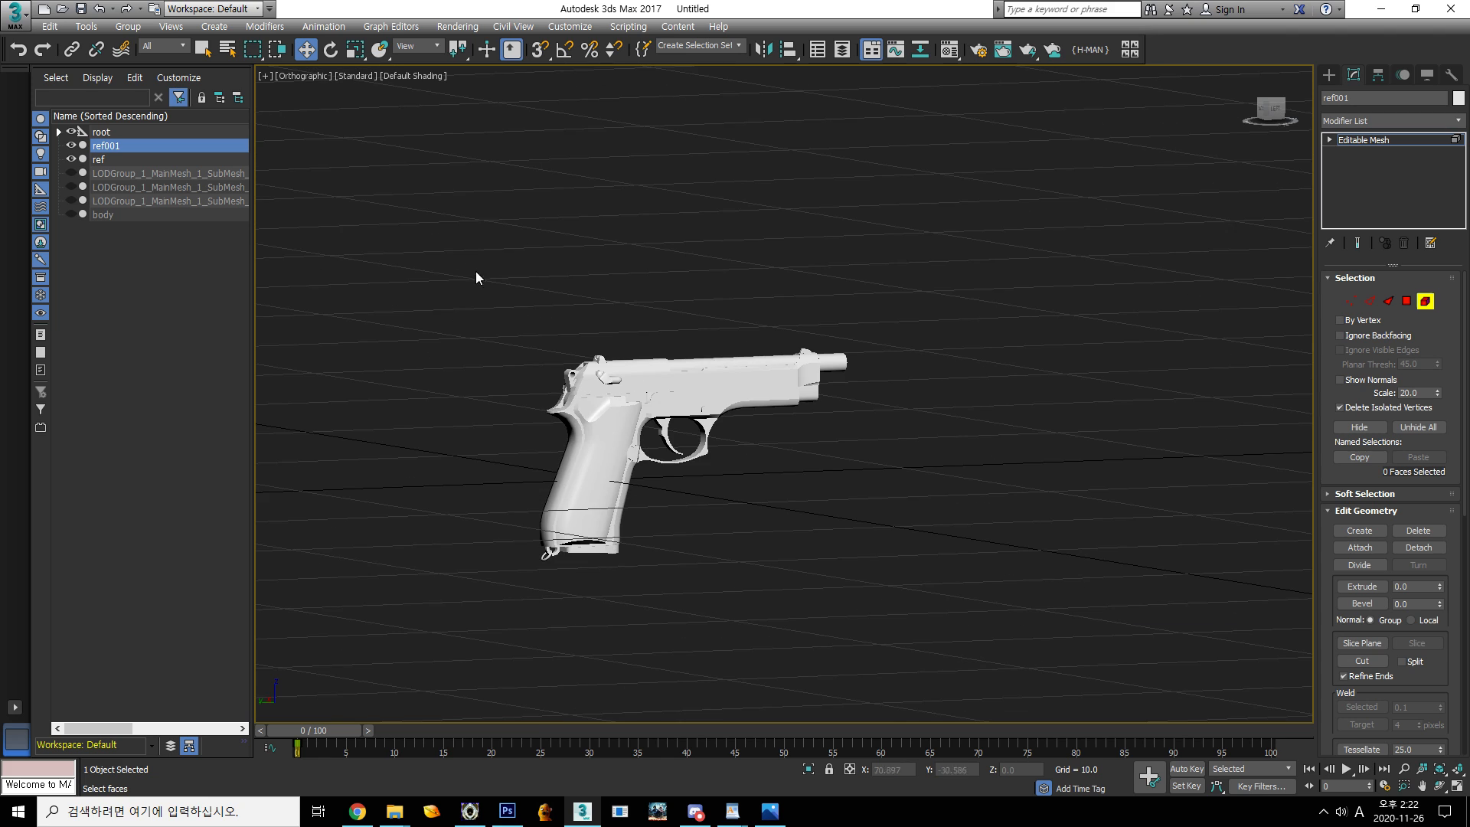
drag(497, 297, 1273, 679)
click(1360, 427)
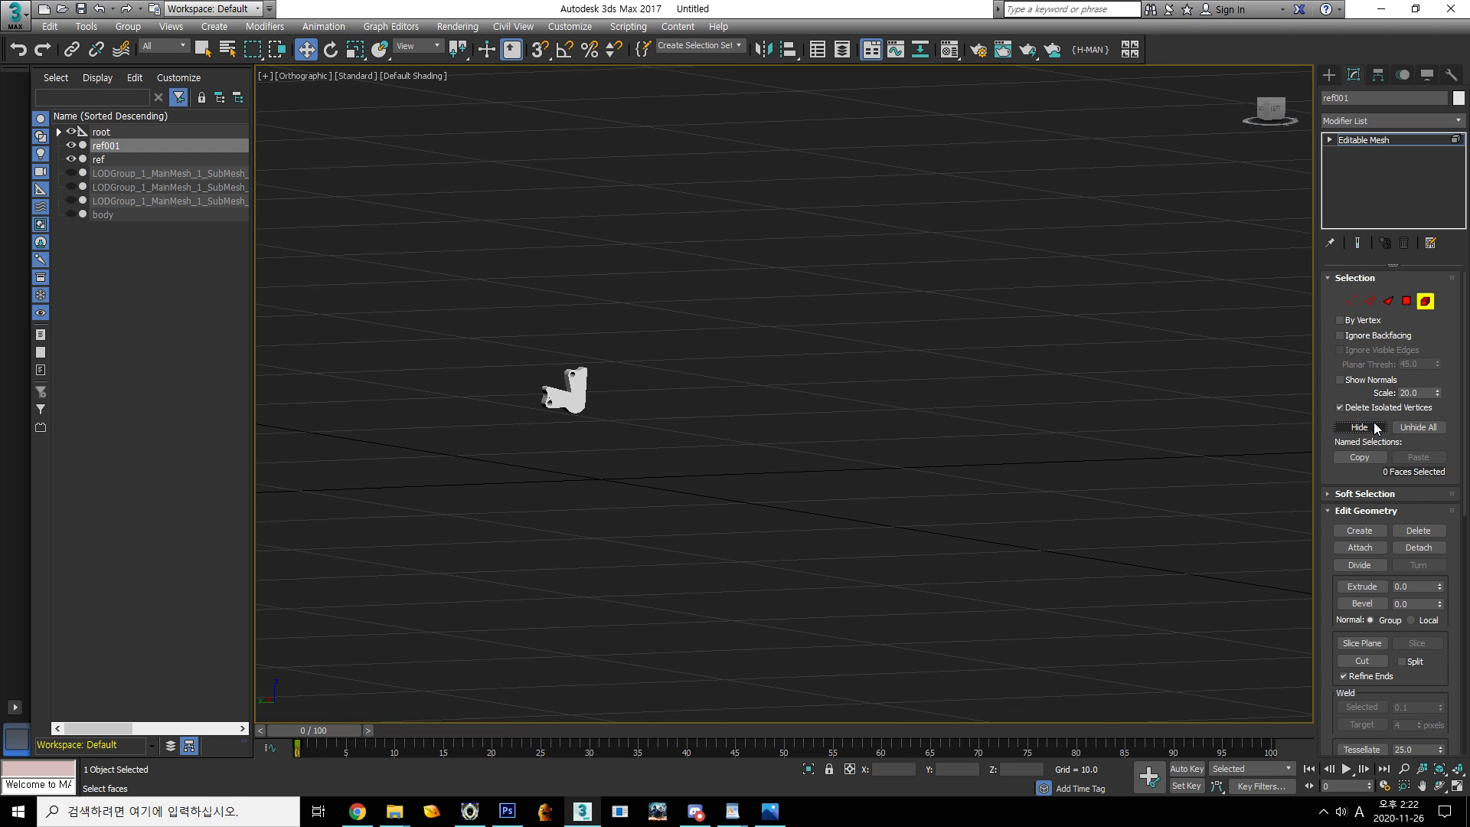
drag(488, 319, 1309, 517)
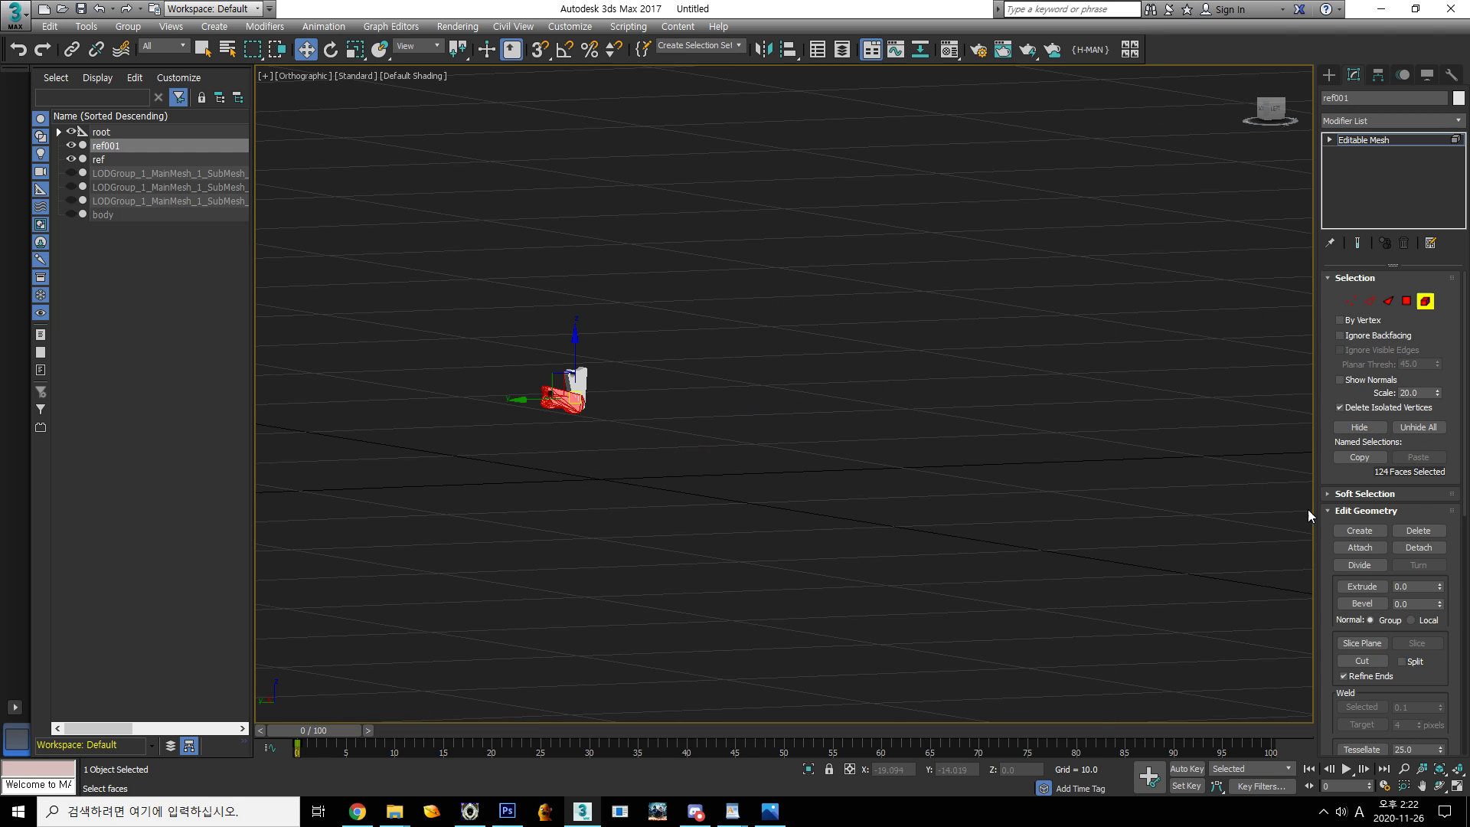
click(1418, 531)
click(1418, 427)
alt+middle_drag(630, 443, 526, 424)
scroll(721, 394, up, 10)
scroll(856, 399, down, 15)
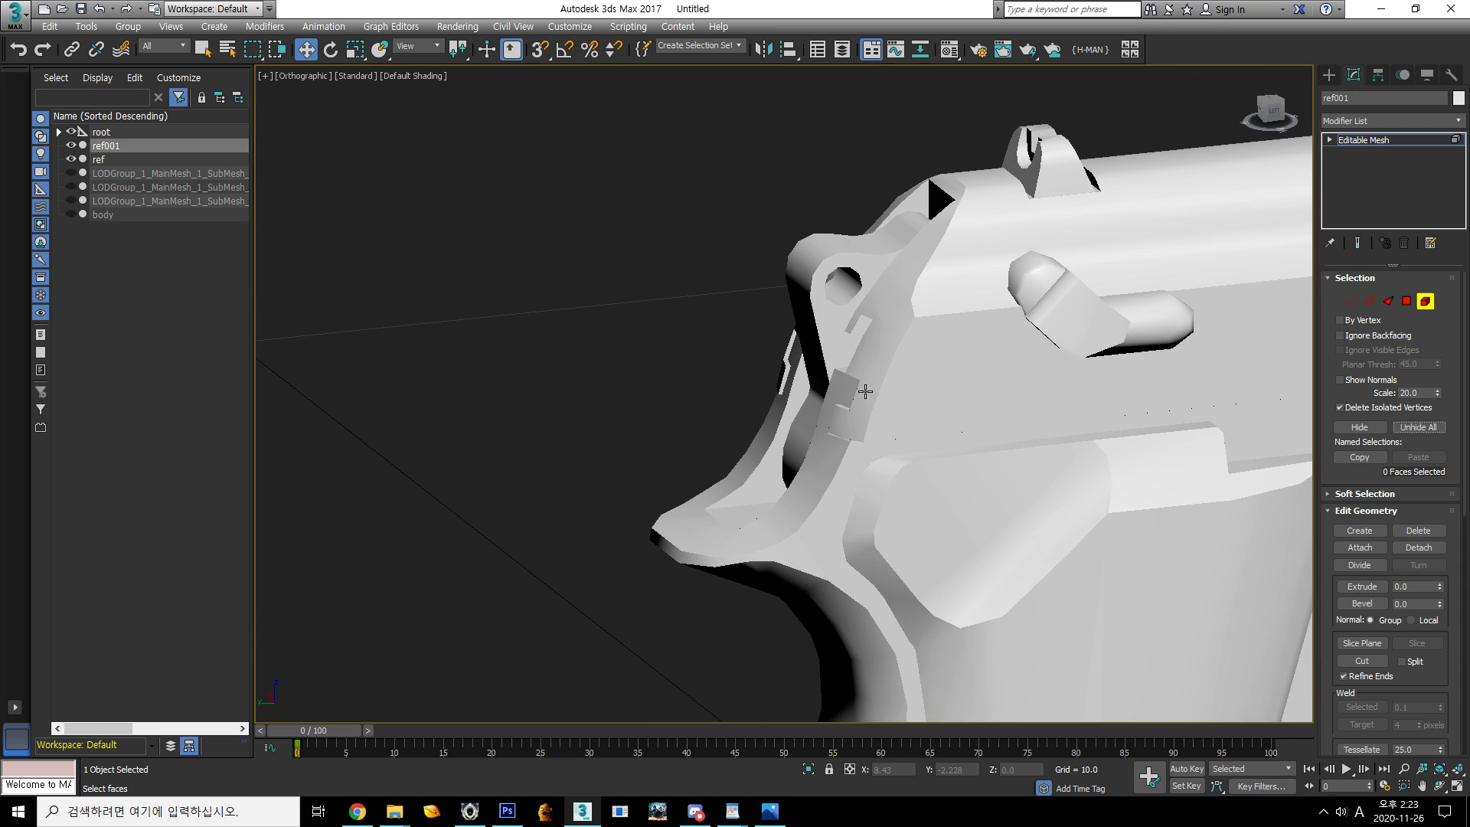
Select ref001 and ref together, check how the upright hammer sits in the pistol's rear, and clear the selection
ctrl+click(133, 161)
scroll(951, 469, up, 5)
alt+middle_drag(951, 469, 666, 428)
scroll(663, 417, up, 5)
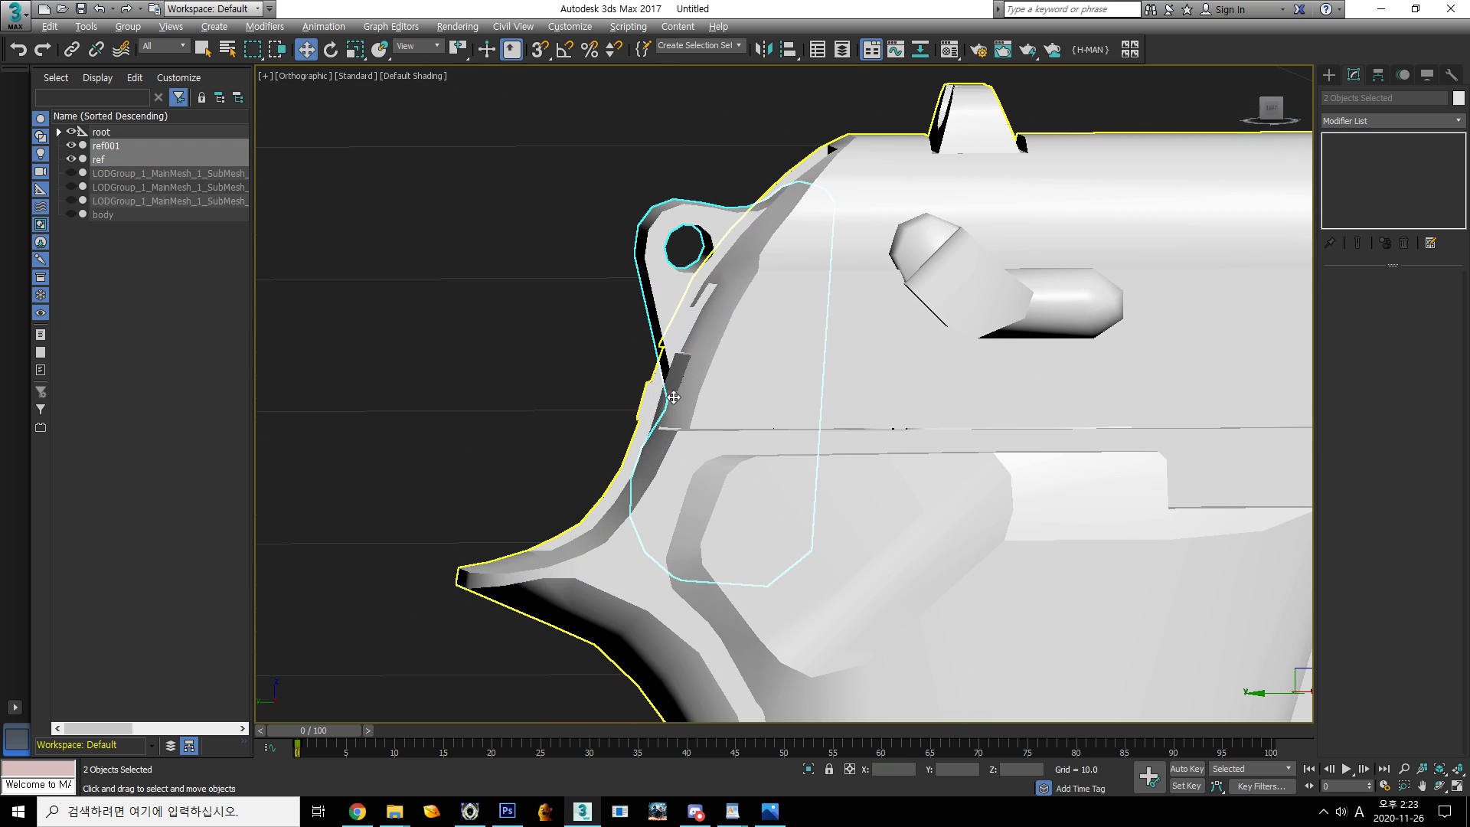
scroll(656, 397, down, 5)
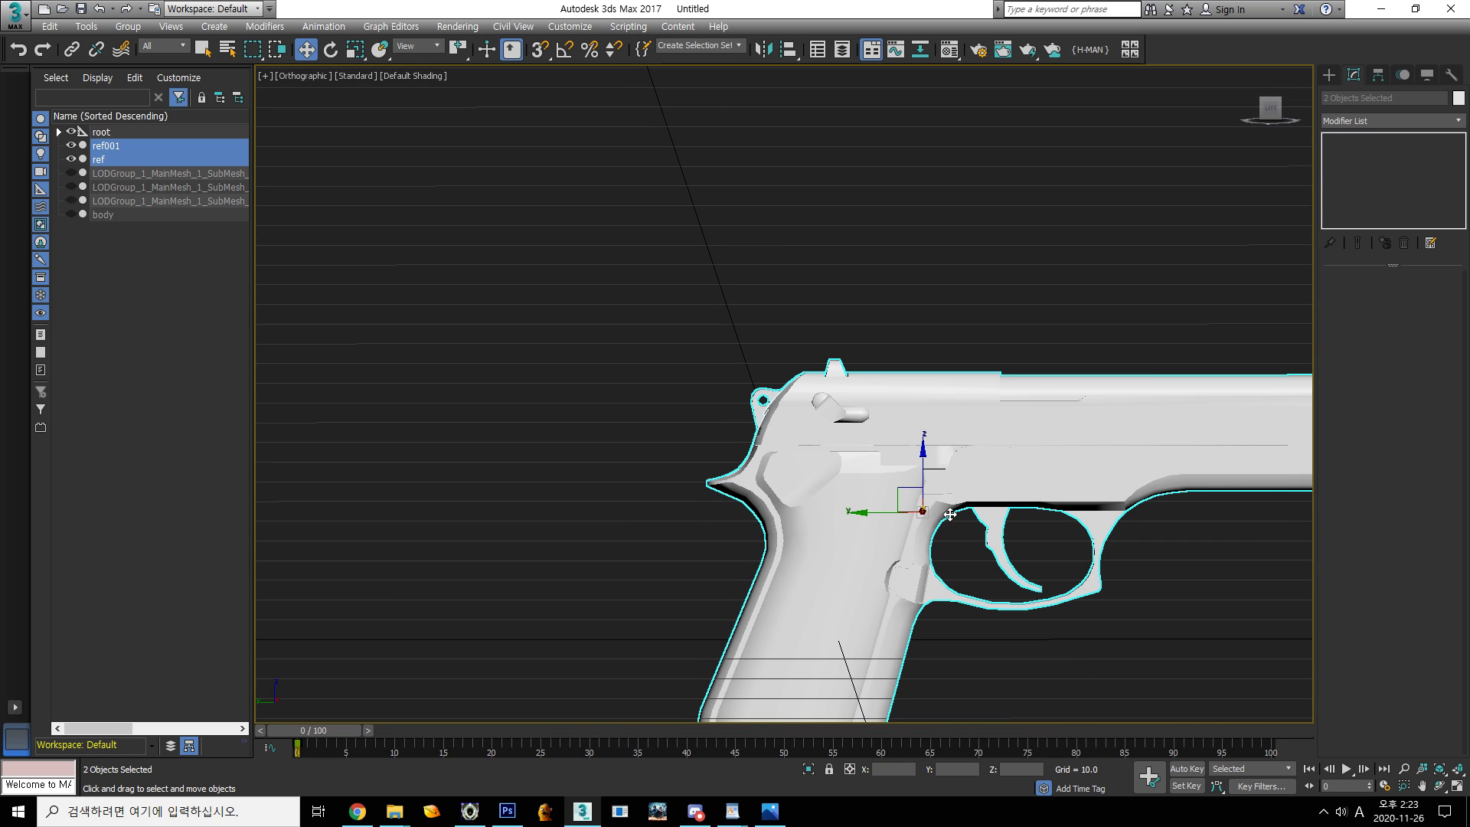
click(161, 223)
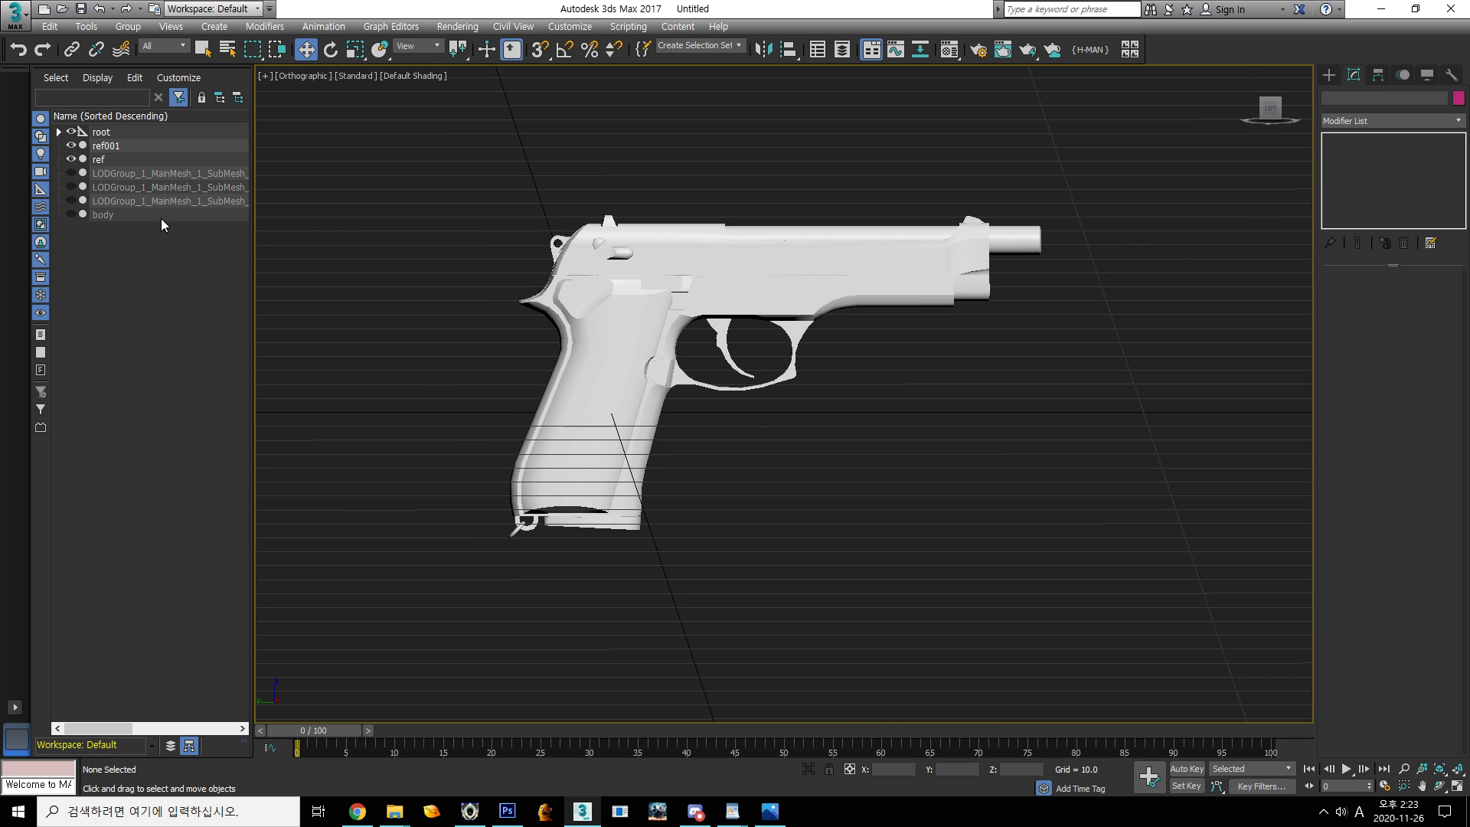
Try attaching ref001 to ref and check the combined mesh in Element mode
click(159, 159)
ctrl+click(151, 146)
click(155, 159)
click(1361, 547)
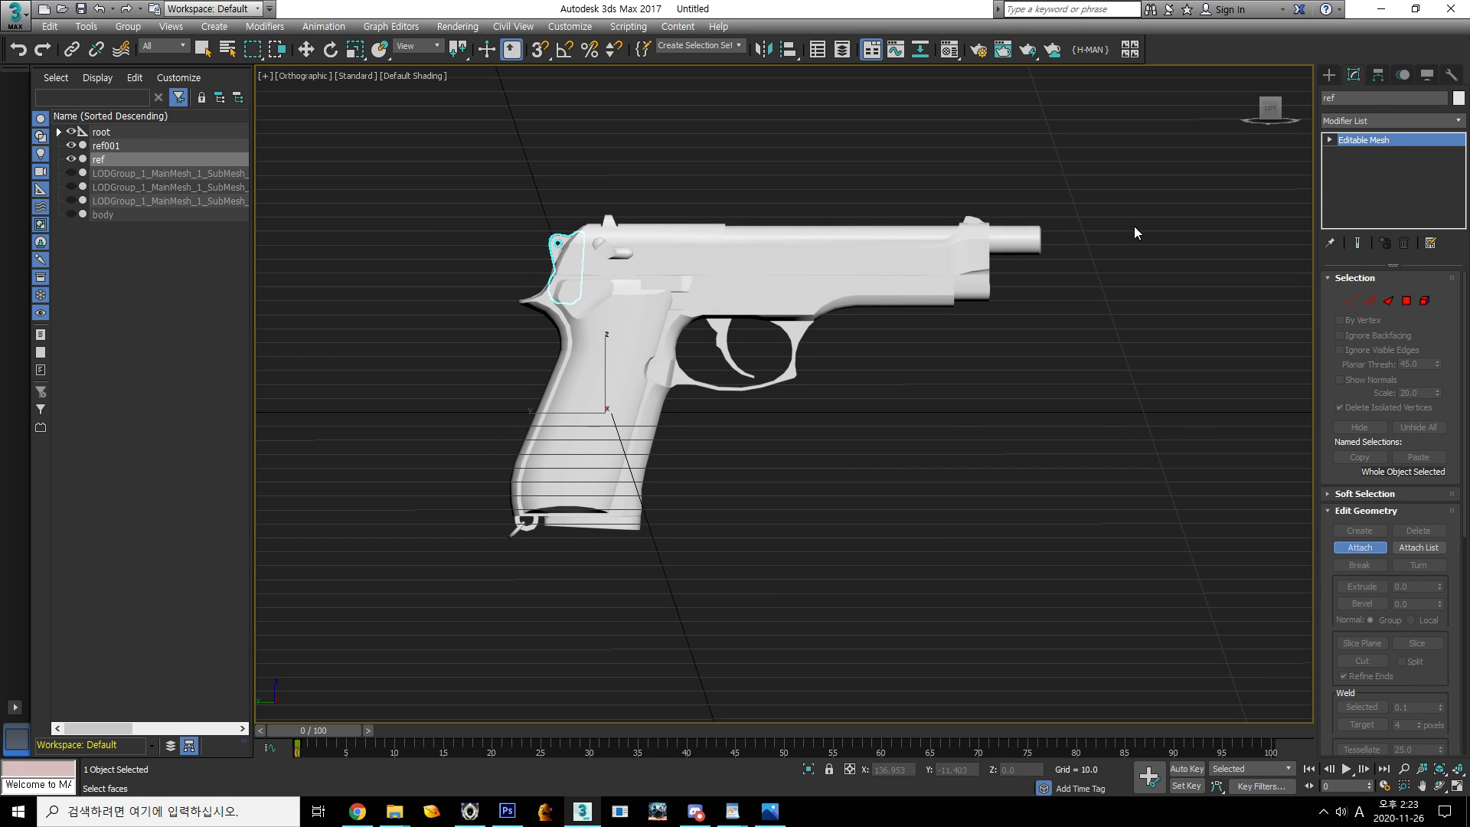
click(720, 273)
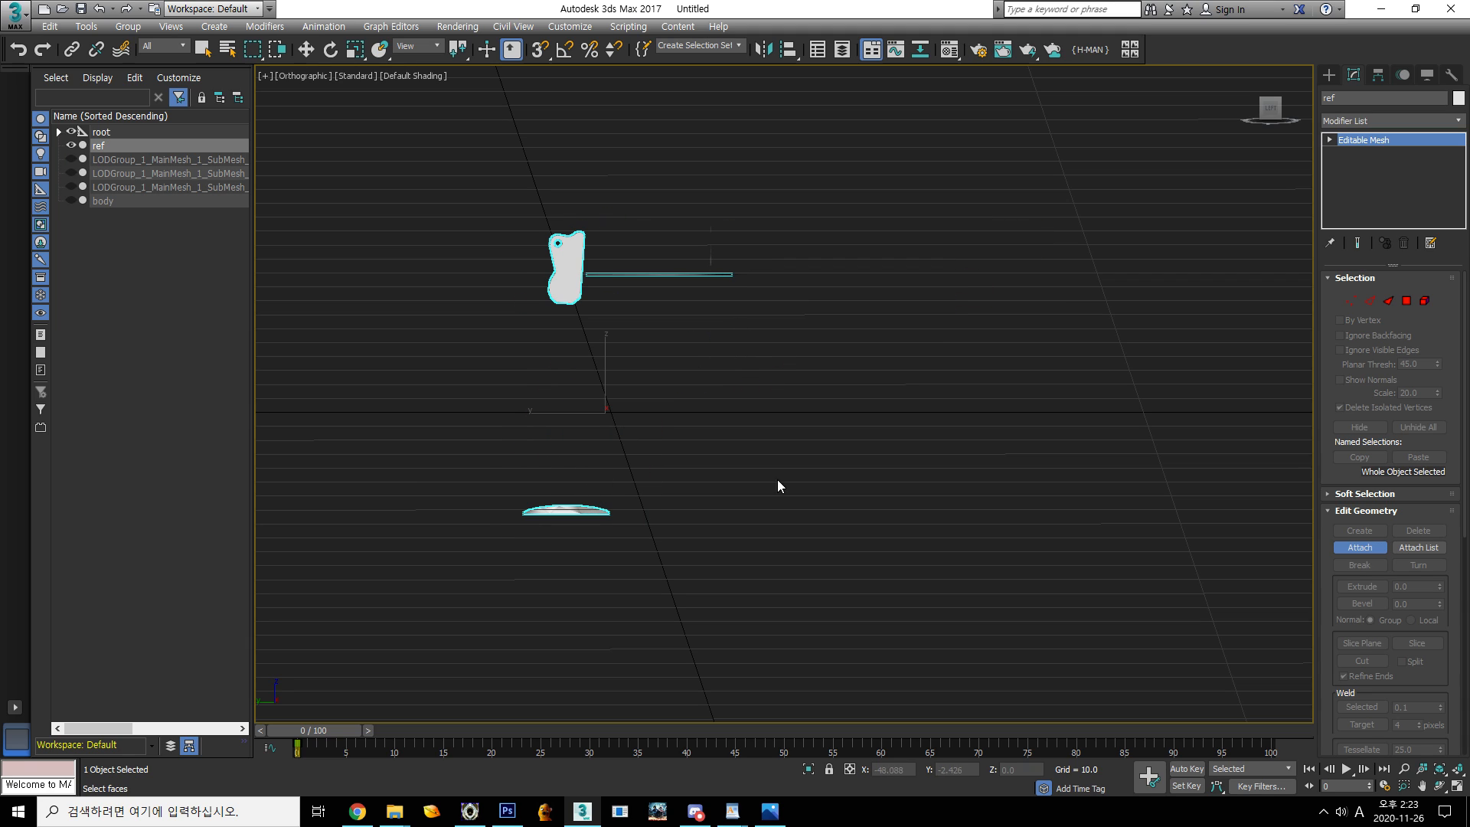
click(1425, 300)
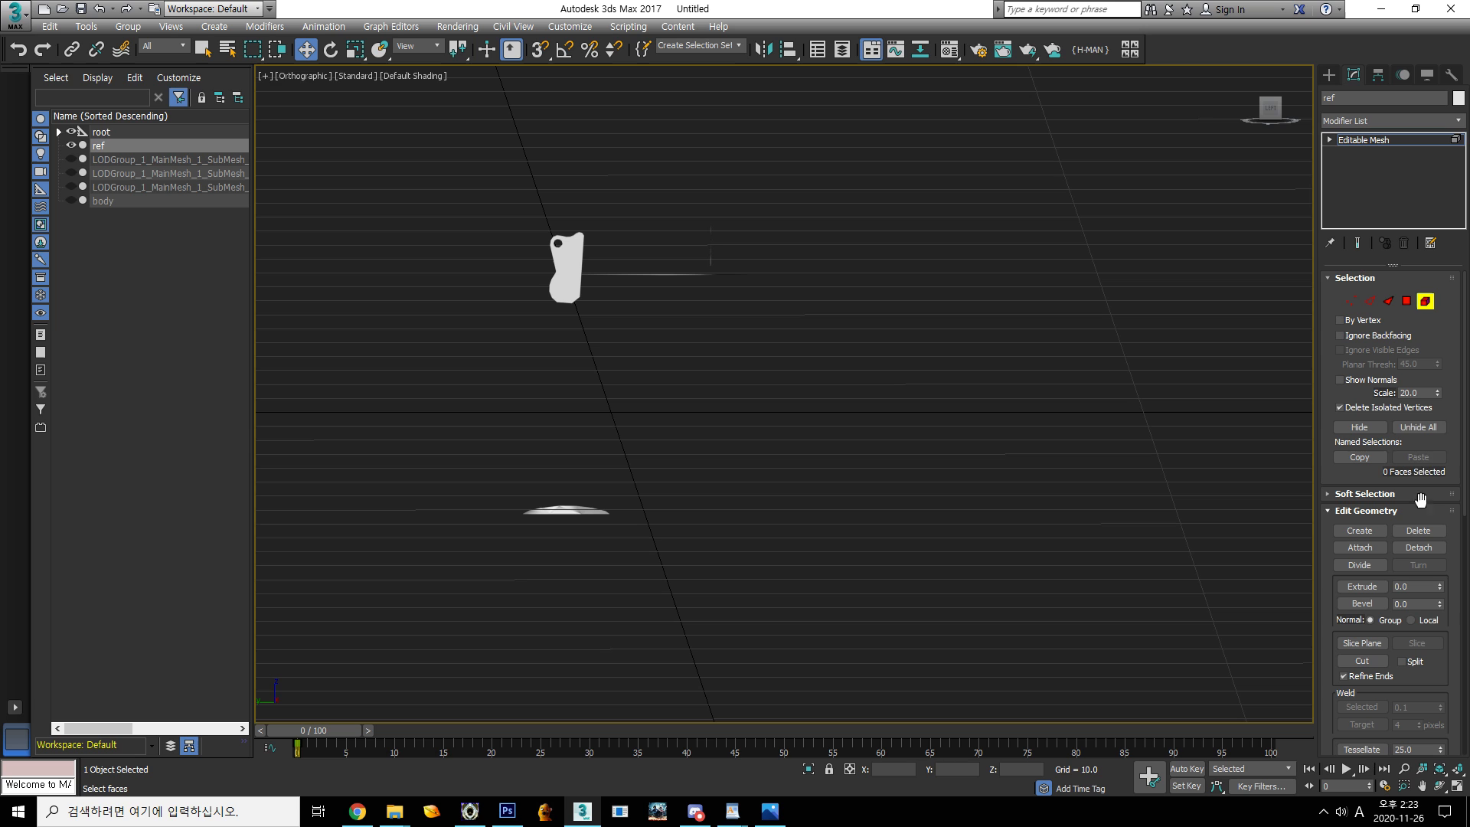
alt+middle_drag(631, 385, 664, 443)
alt+middle_drag(699, 222, 853, 312)
scroll(831, 233, up, 5)
alt+middle_drag(831, 234, 693, 423)
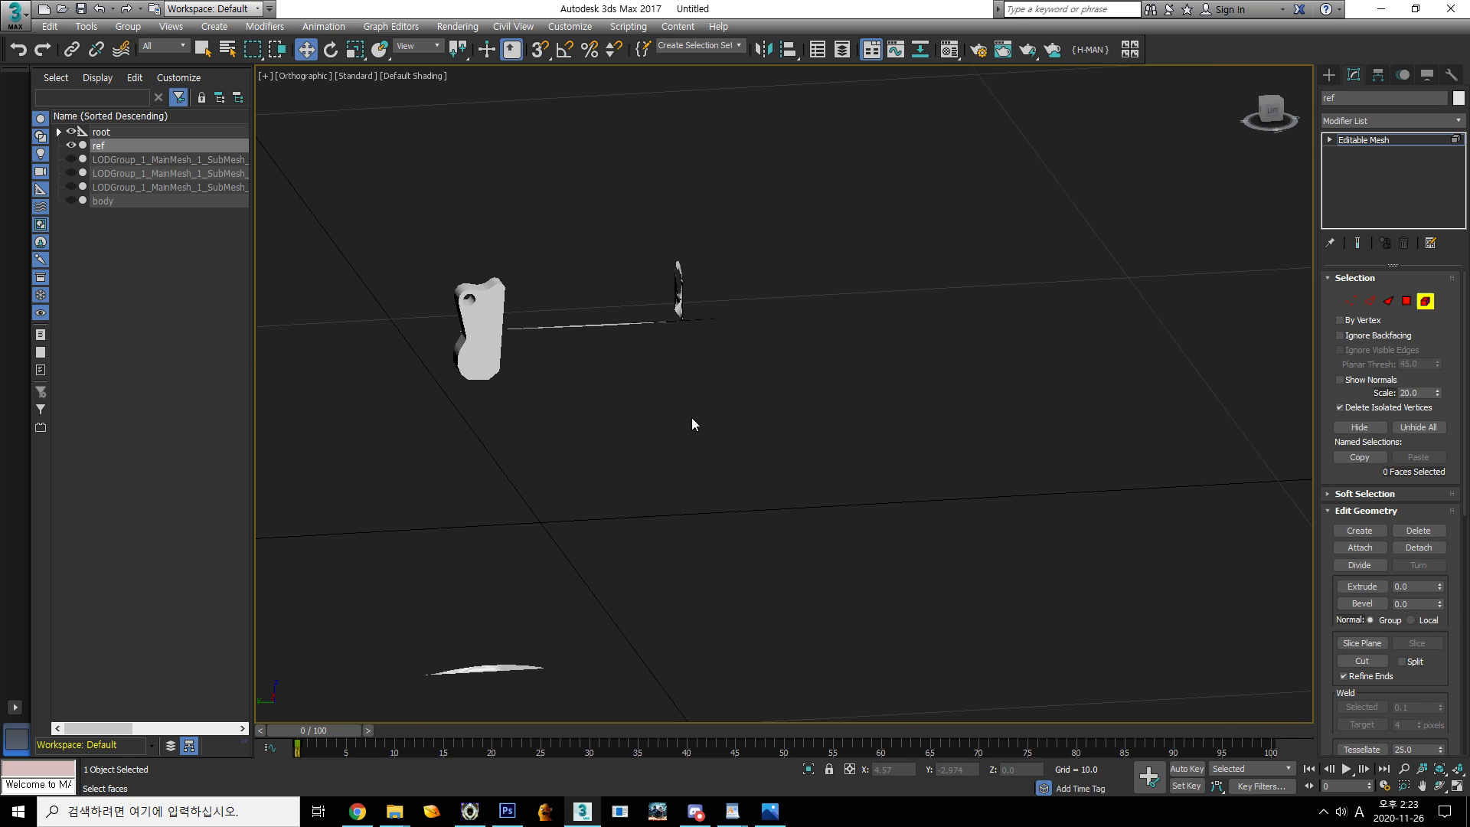
Undo attaching ref001 to ref and check that the whole pistol is back
key(ctrl+z)
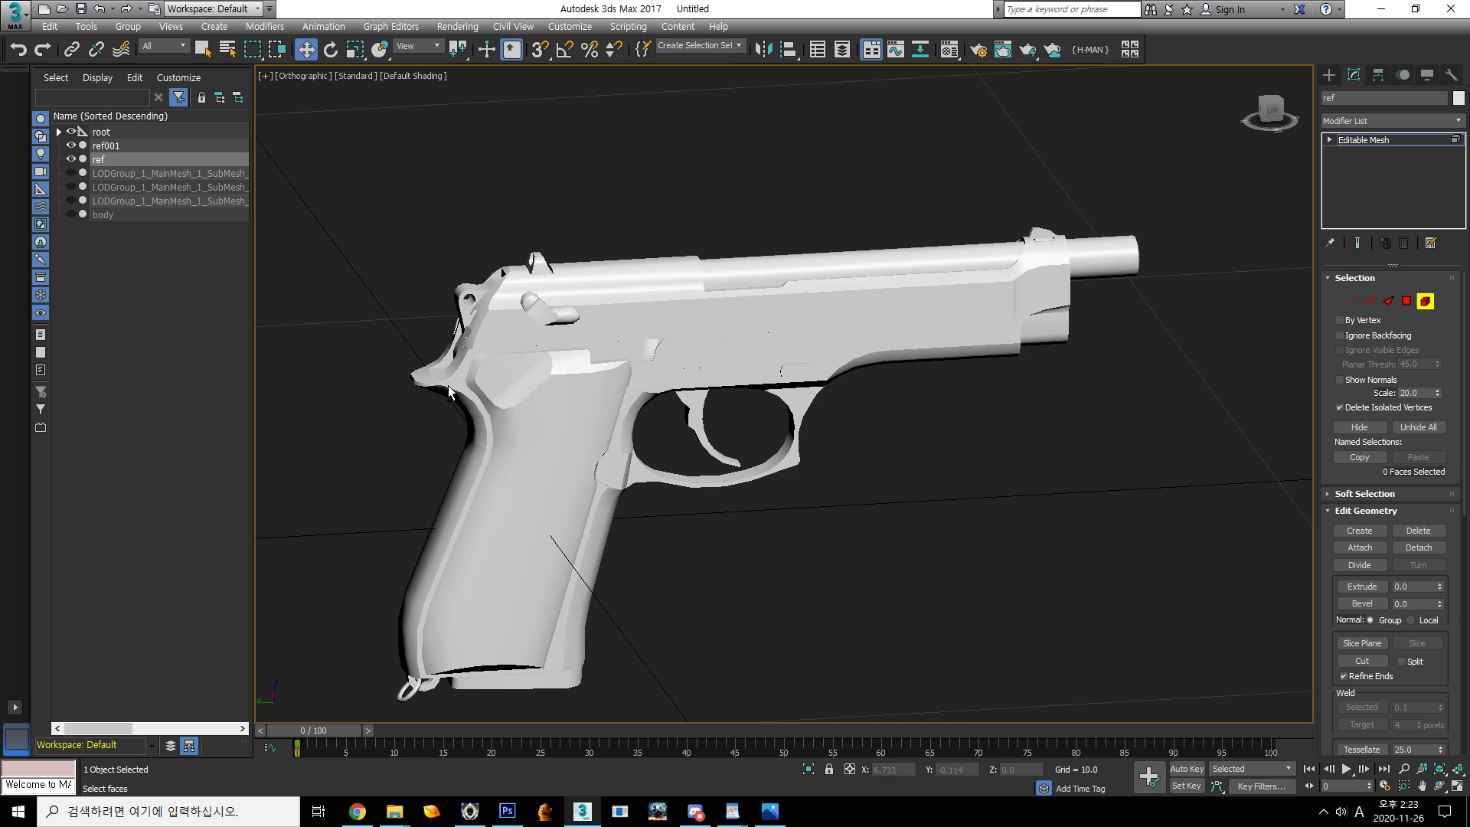
alt+middle_drag(674, 569, 756, 469)
scroll(664, 551, up, 2)
scroll(746, 571, down, 5)
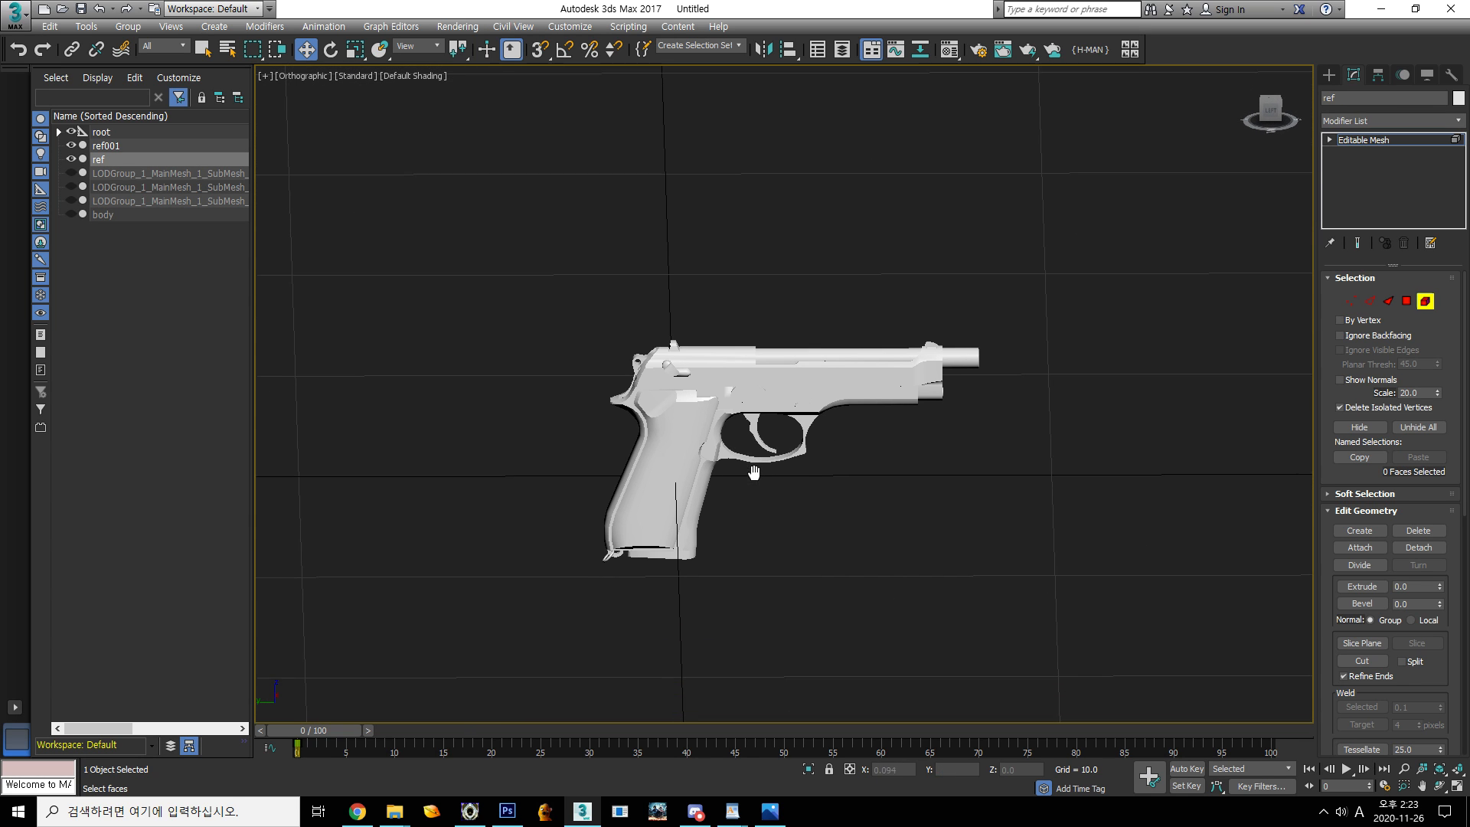
Try collapsing ref001 and ref into a single mesh object with the Collapse utility, and inspect the hammer area
click(108, 225)
click(114, 146)
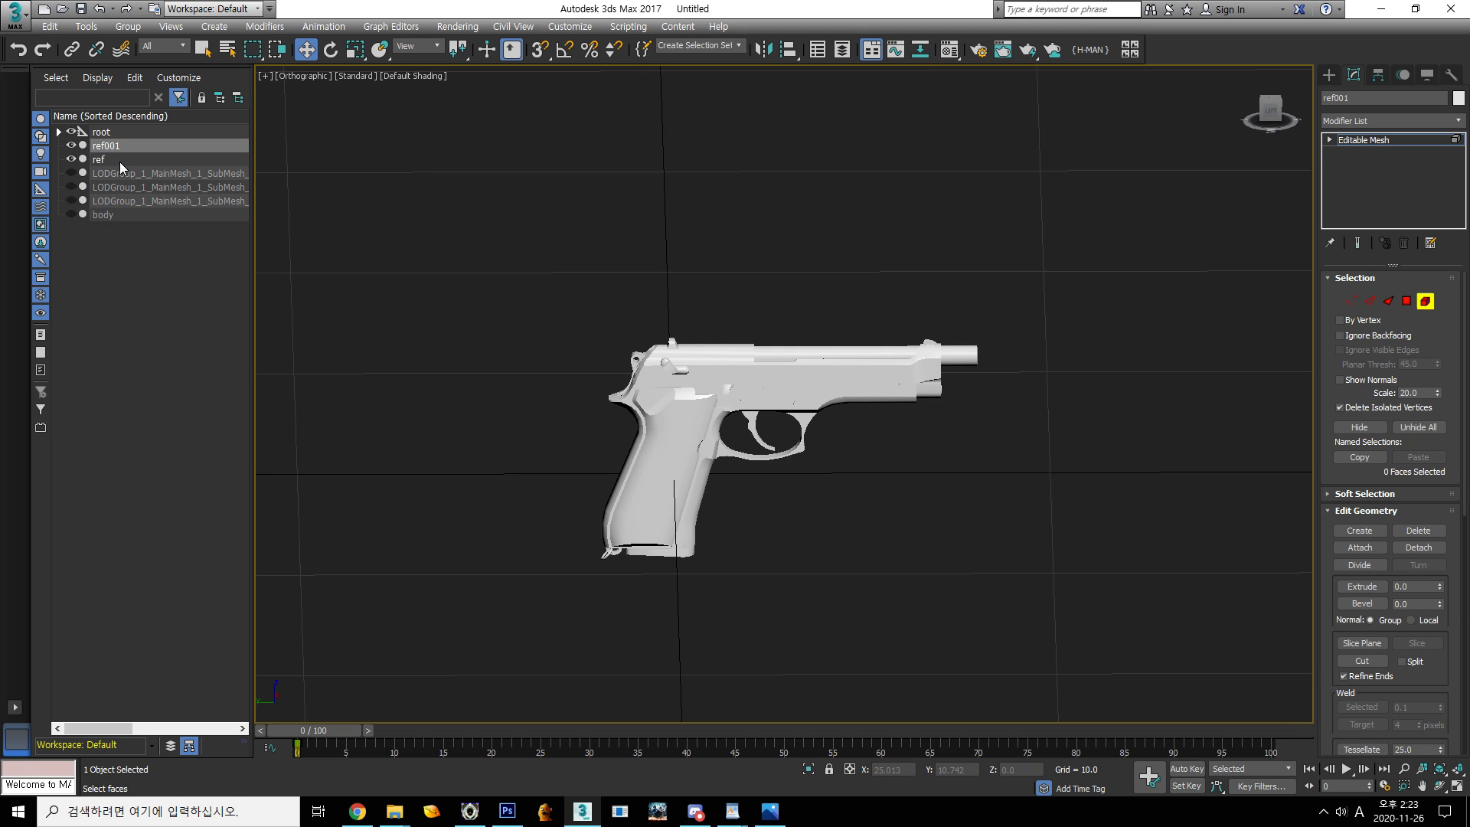
ctrl+click(120, 162)
click(1451, 75)
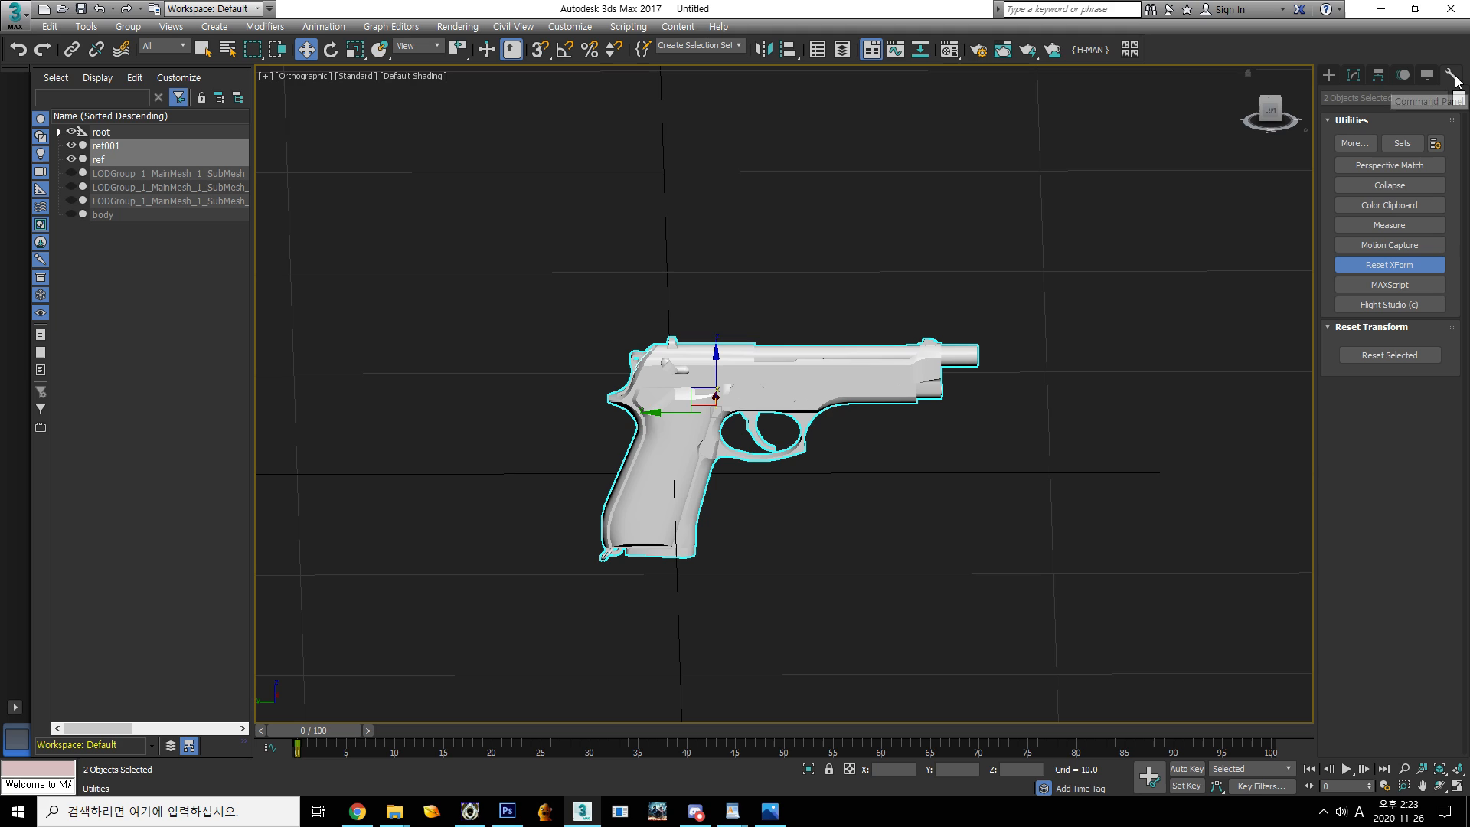
click(1400, 188)
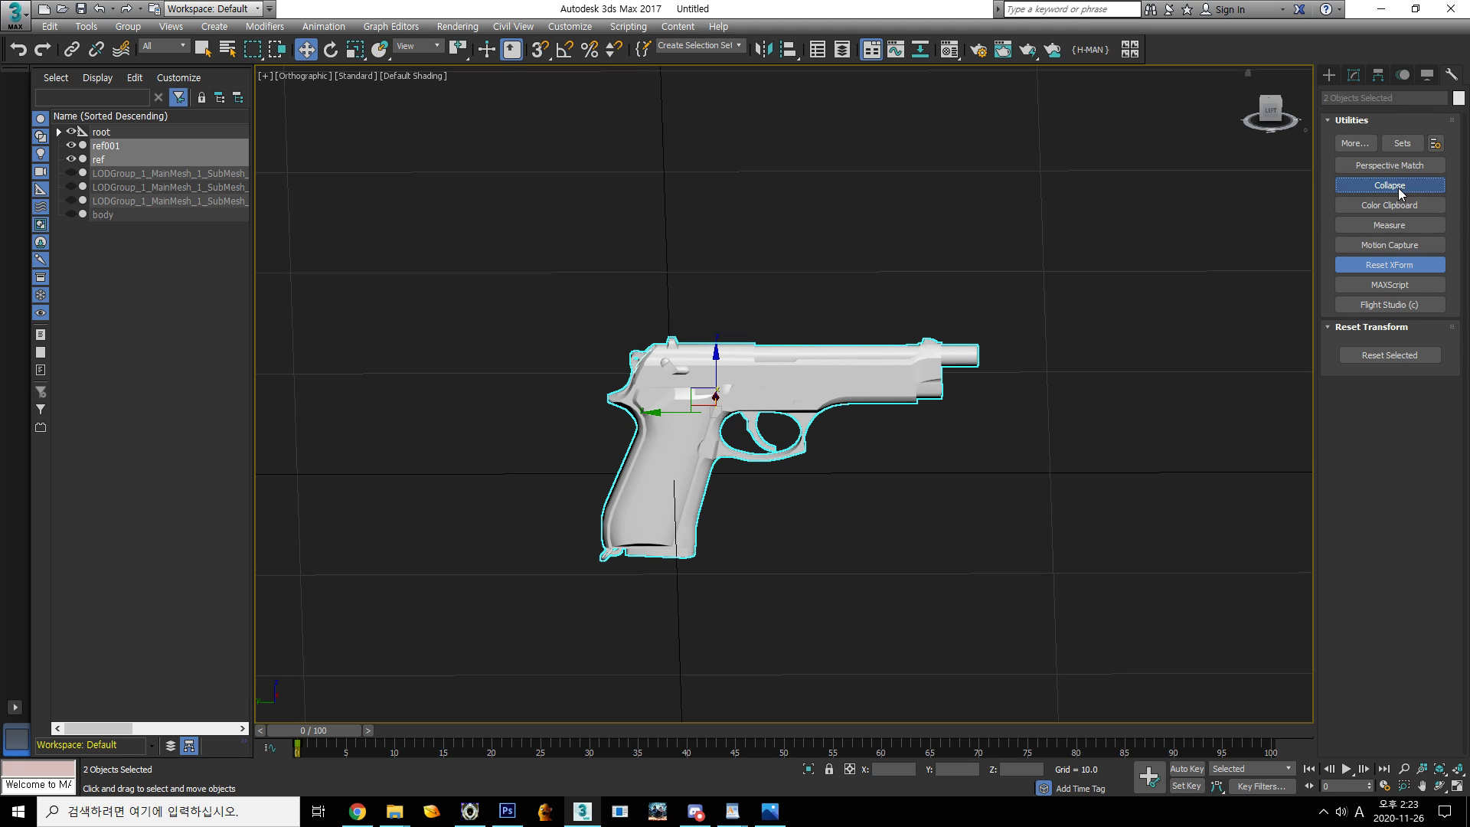
click(1380, 381)
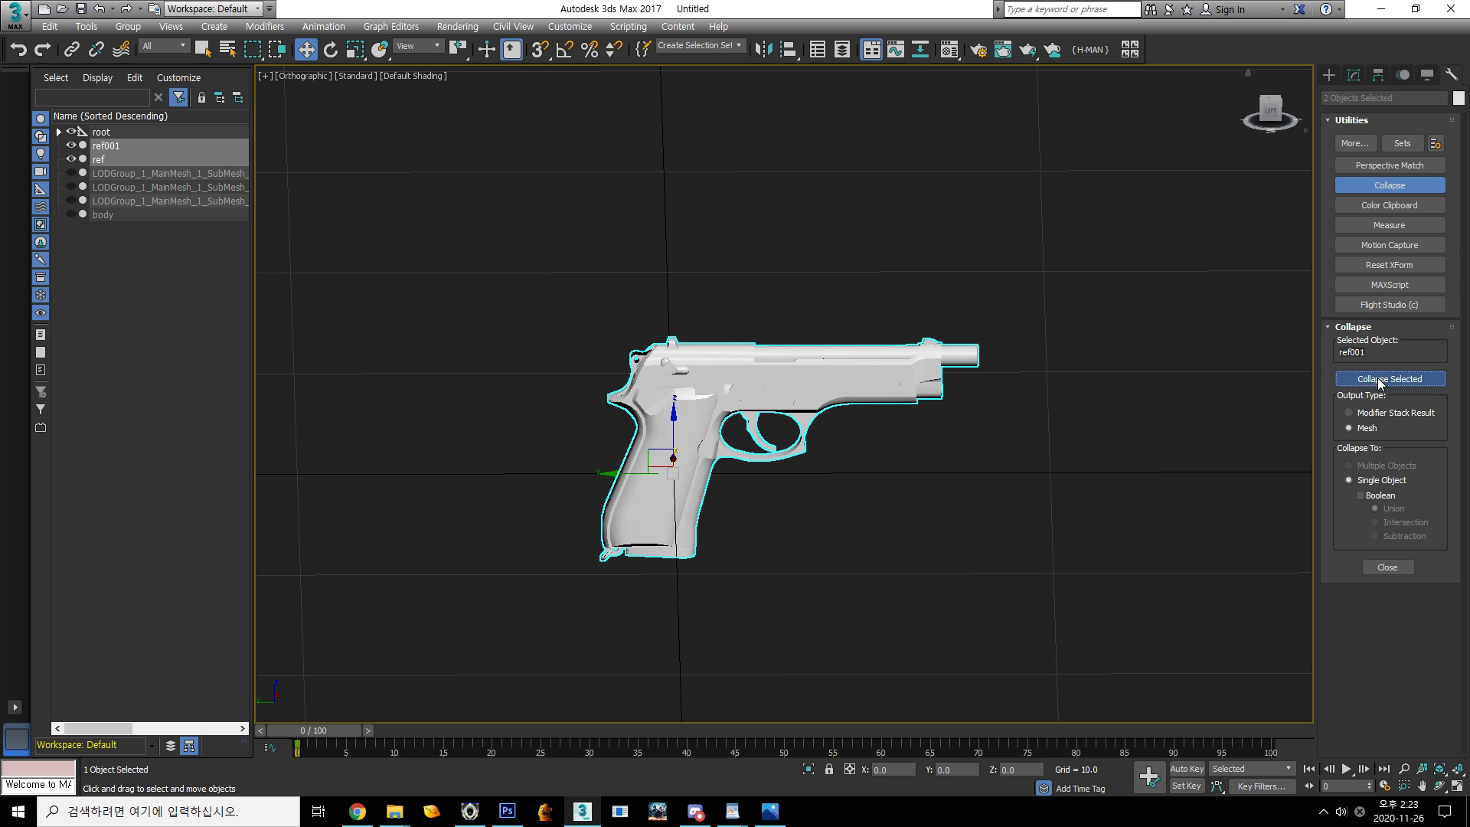
scroll(641, 385, up, 4)
alt+middle_drag(641, 385, 745, 388)
scroll(779, 423, up, 4)
scroll(810, 453, down, 1)
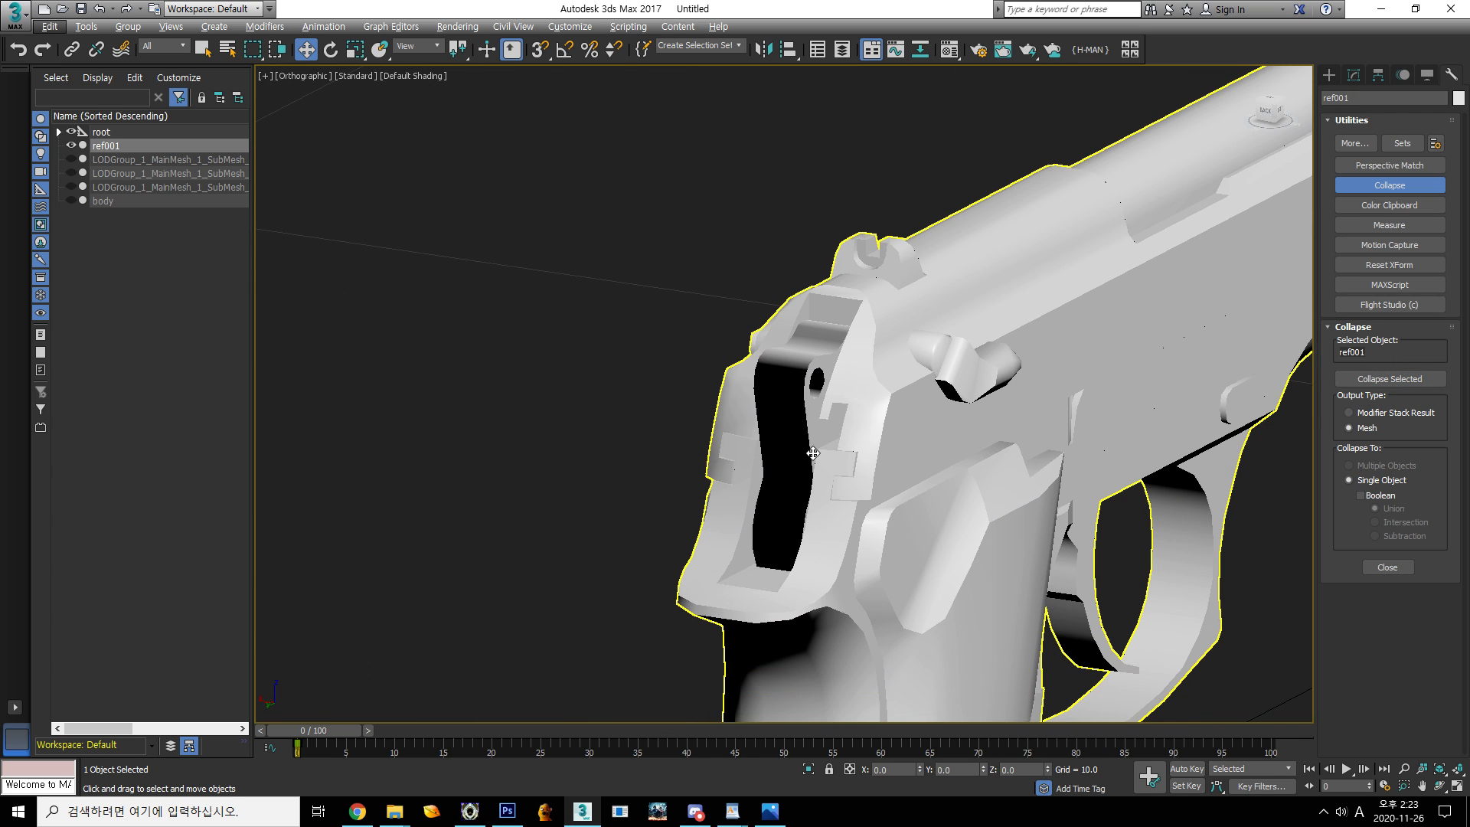
Undo the collapse of ref001 and ref
key(ctrl+z)
scroll(790, 462, down, 8)
scroll(783, 499, up, 4)
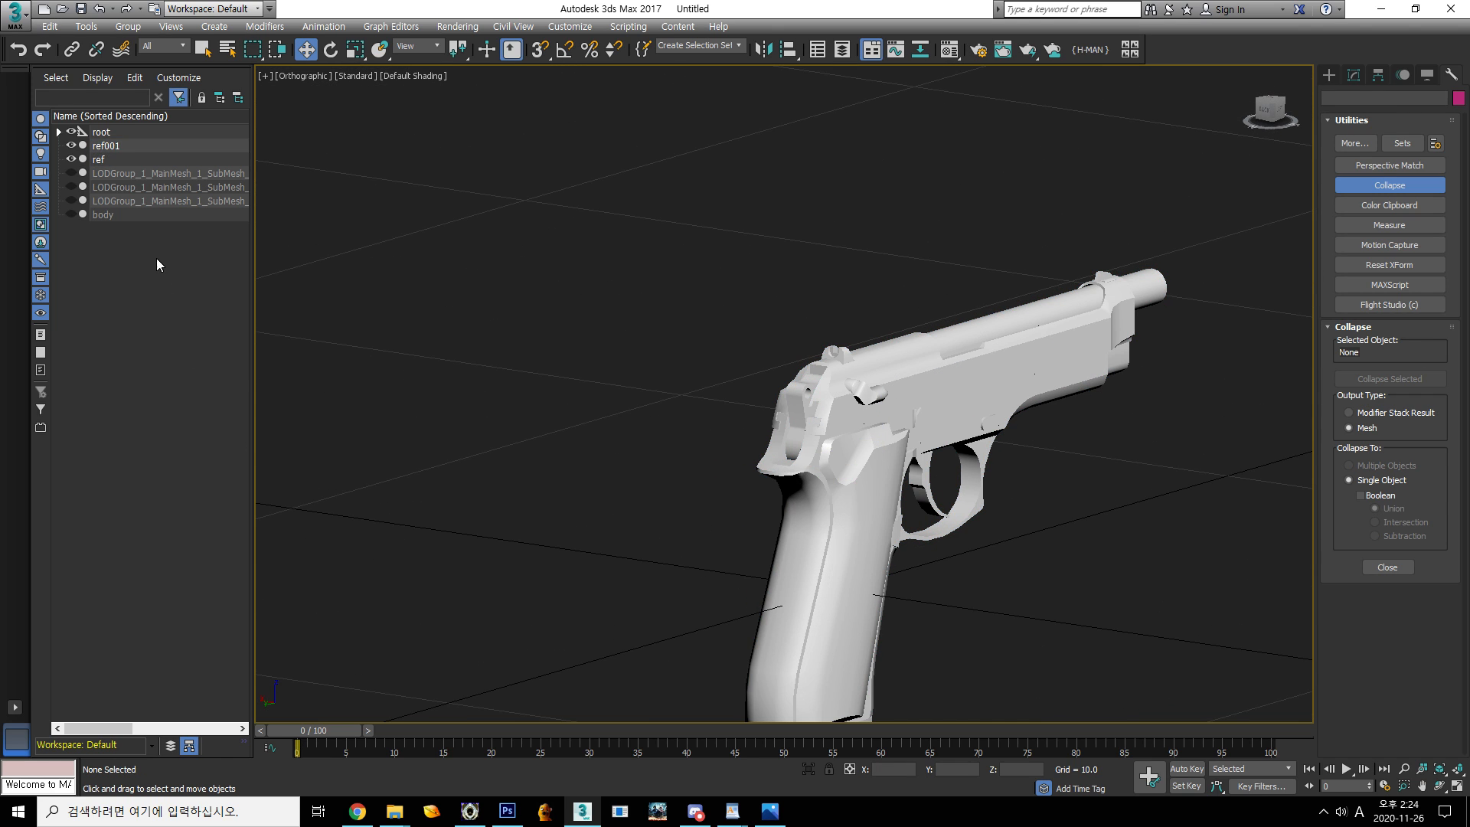
Try collapsing ref001 and ref into a single mesh object once more and inspect the pistol from the side
click(138, 158)
click(152, 145)
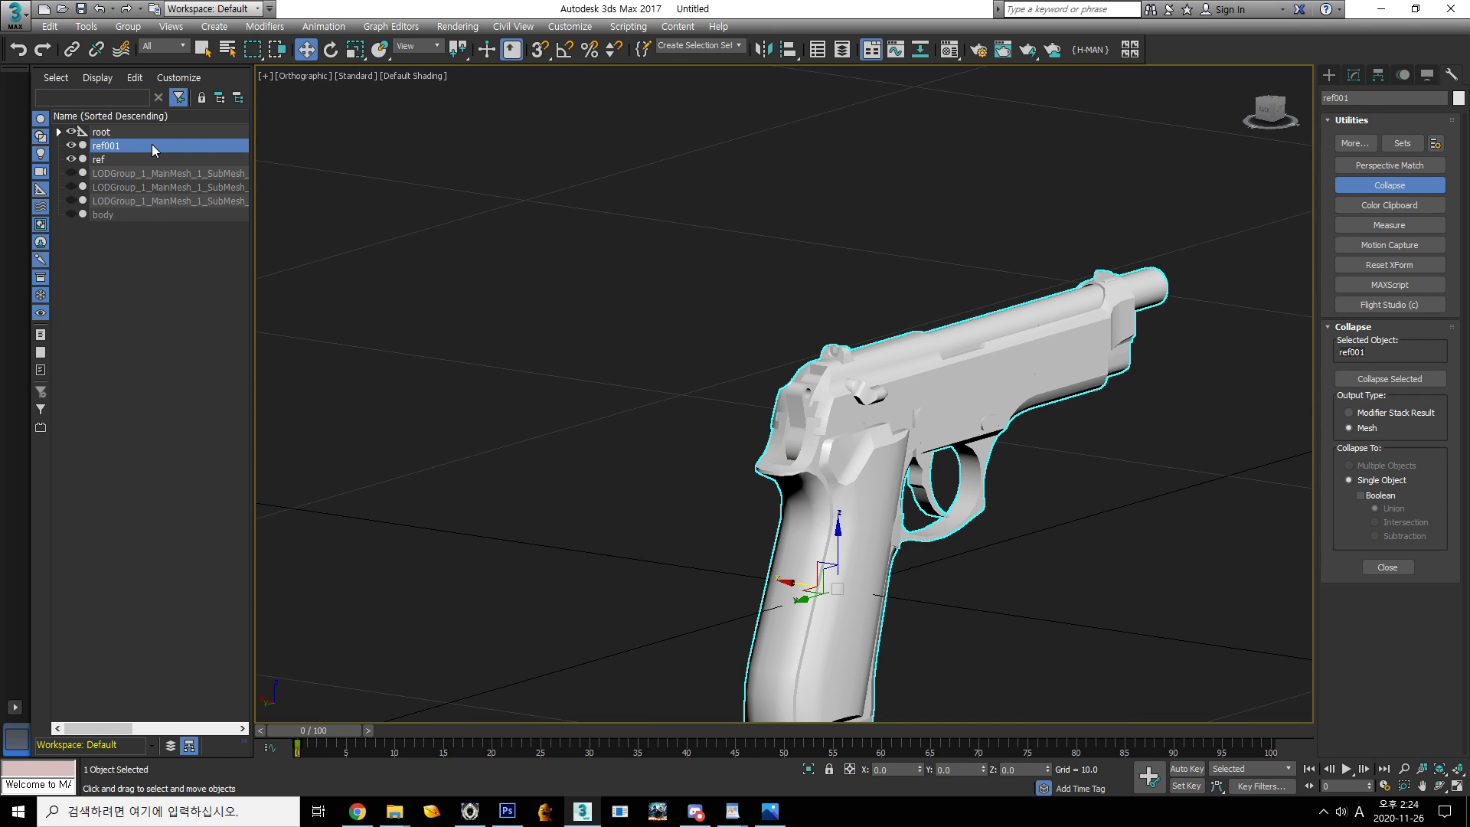
click(122, 227)
ctrl+click(131, 147)
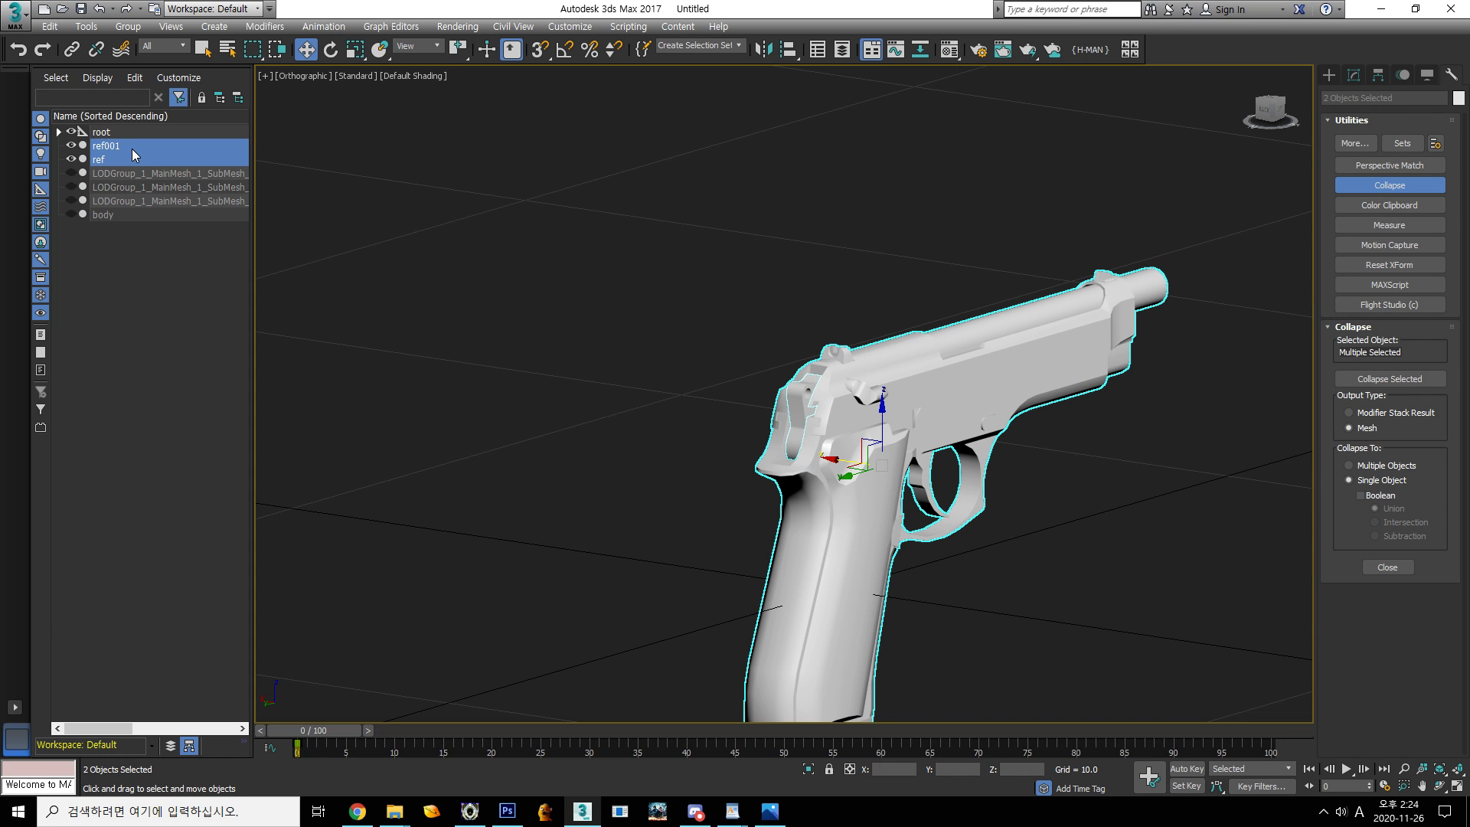
click(1392, 375)
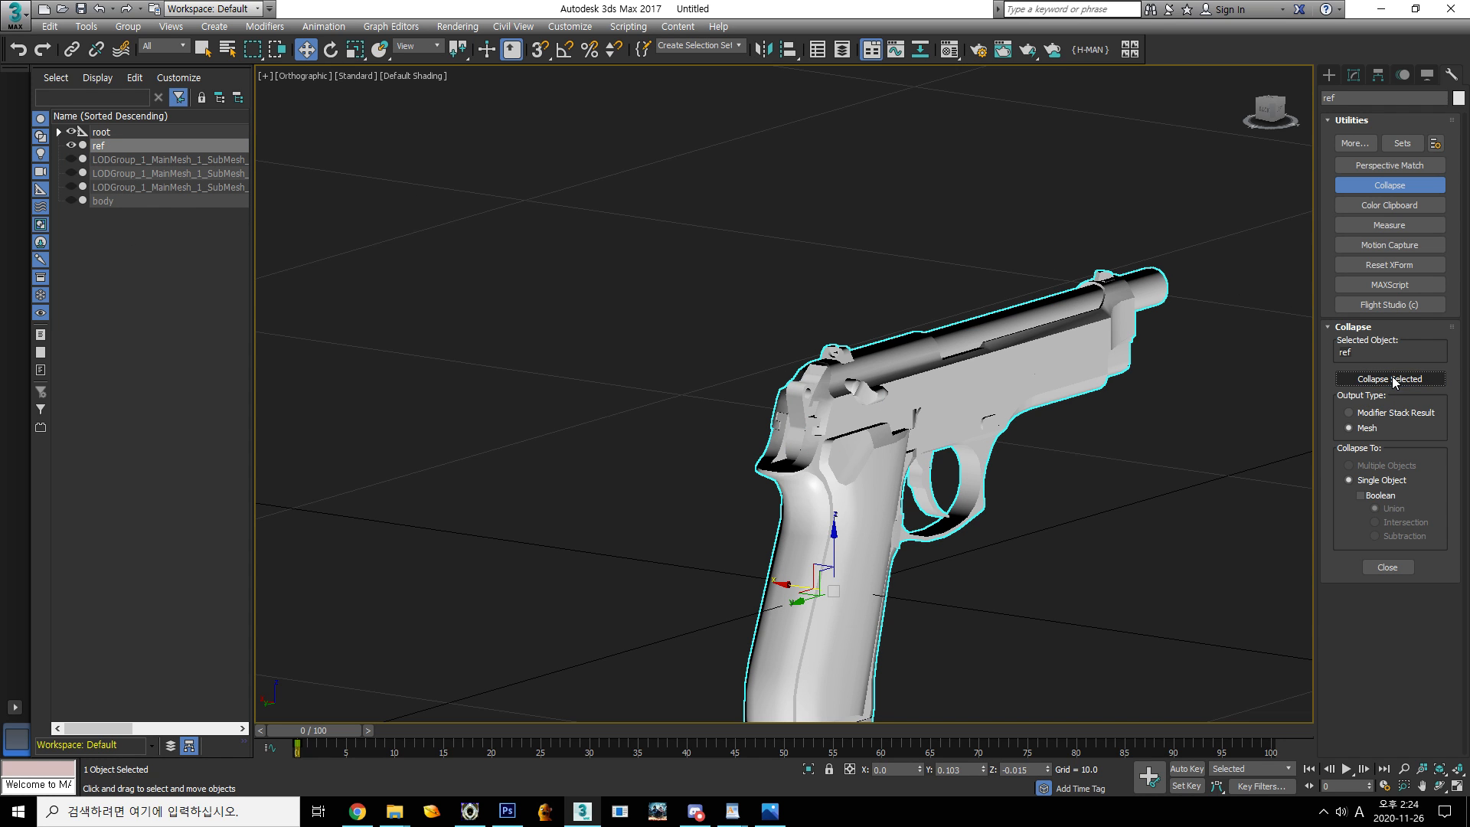
middle_drag(891, 415, 581, 490)
Undo the repeated collapse so that ref001 and ref are separate objects again, and check the pistol
key(super)
key(ctrl+z)
click(99, 159)
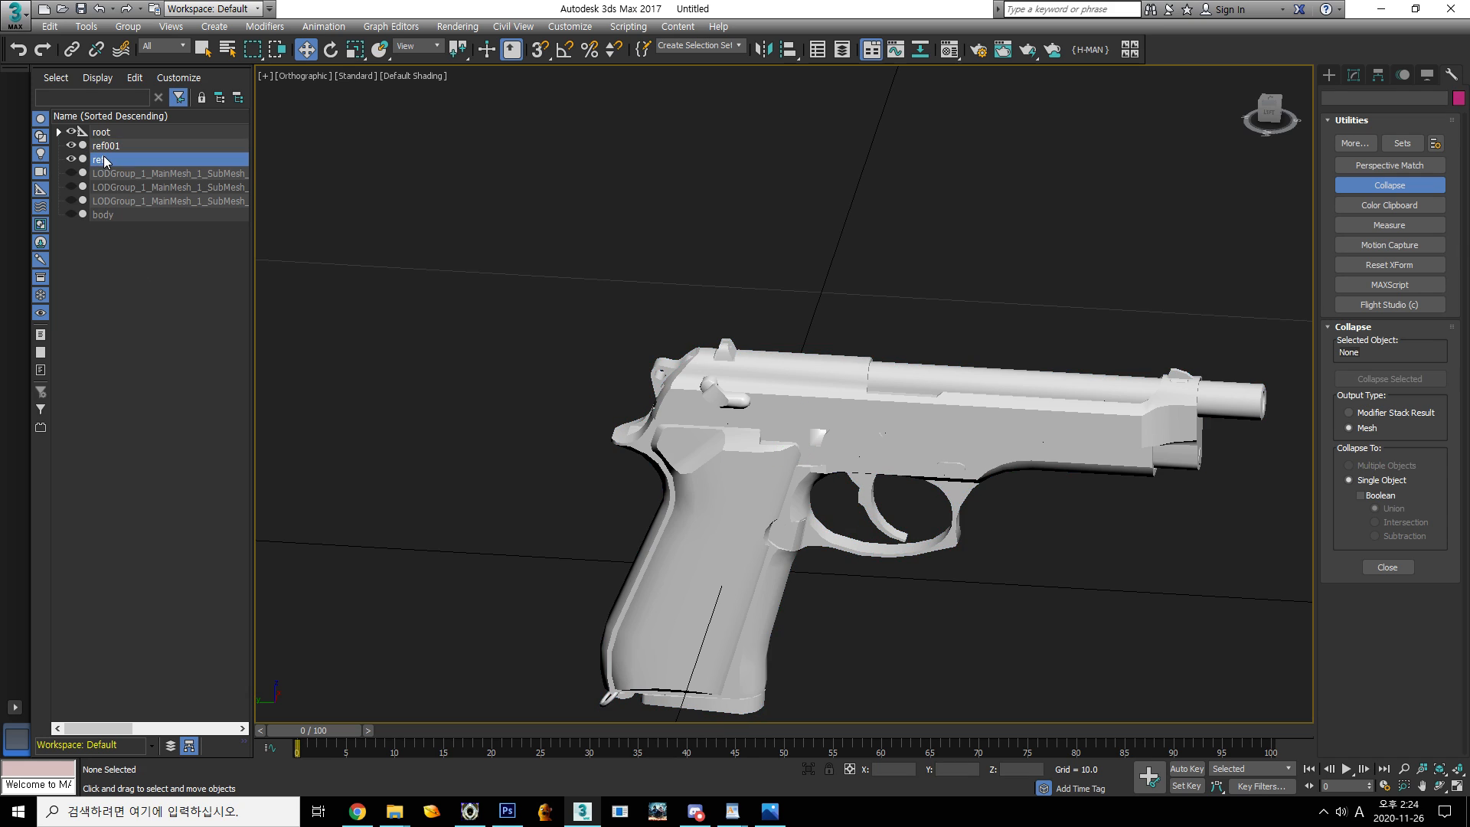
alt+middle_drag(766, 444, 829, 411)
key(ctrl+z)
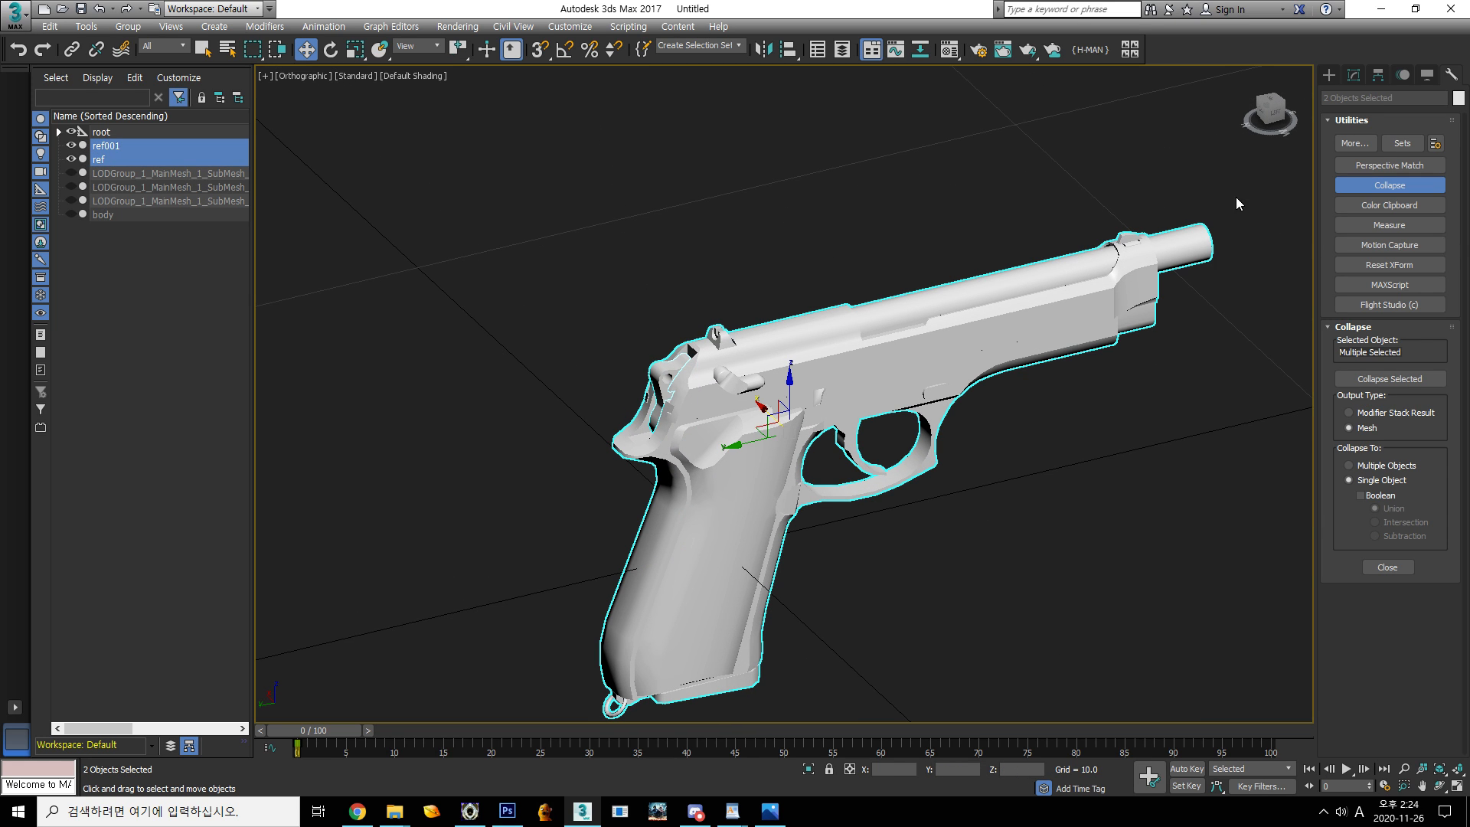
Try resetting the transforms of both ref001 and ref with Reset XForm and inspect the pistol
click(1404, 273)
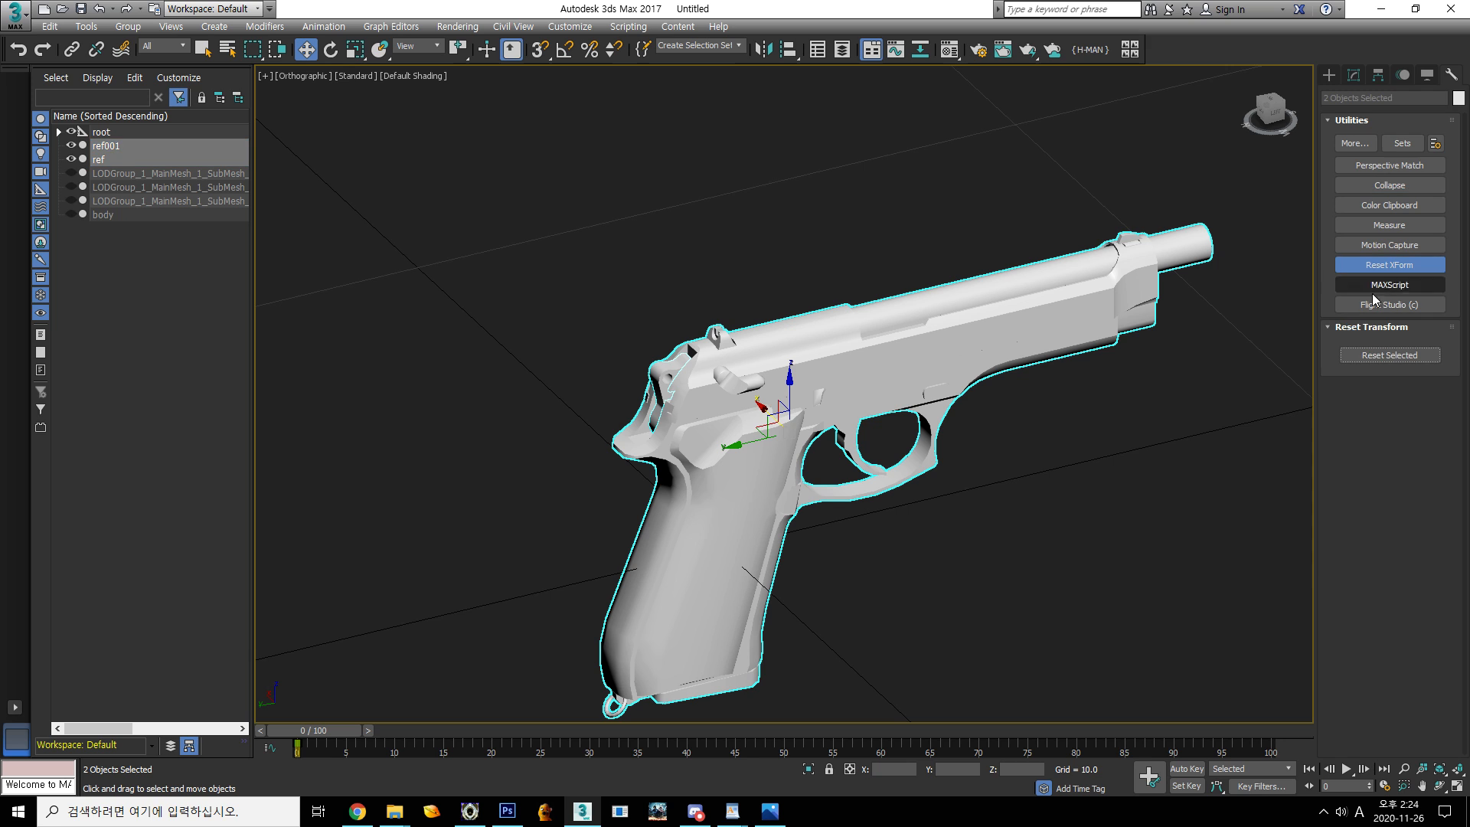
click(1385, 357)
alt+middle_drag(718, 544, 853, 446)
Undo the recent edits back to the state where the hammer sits detached behind the pistol grip
key(ctrl+z)
key(ctrl+z)
key(ctrl+z)
key(ctrl+z)
key(ctrl+z)
key(ctrl+z)
key(ctrl+z)
key(ctrl+z)
key(z)
key(alt)
key(ctrl+z)
key(ctrl+z)
key(ctrl+z)
key(ctrl+z)
key(ctrl+z)
ctrl+middle_drag(766, 475, 778, 509)
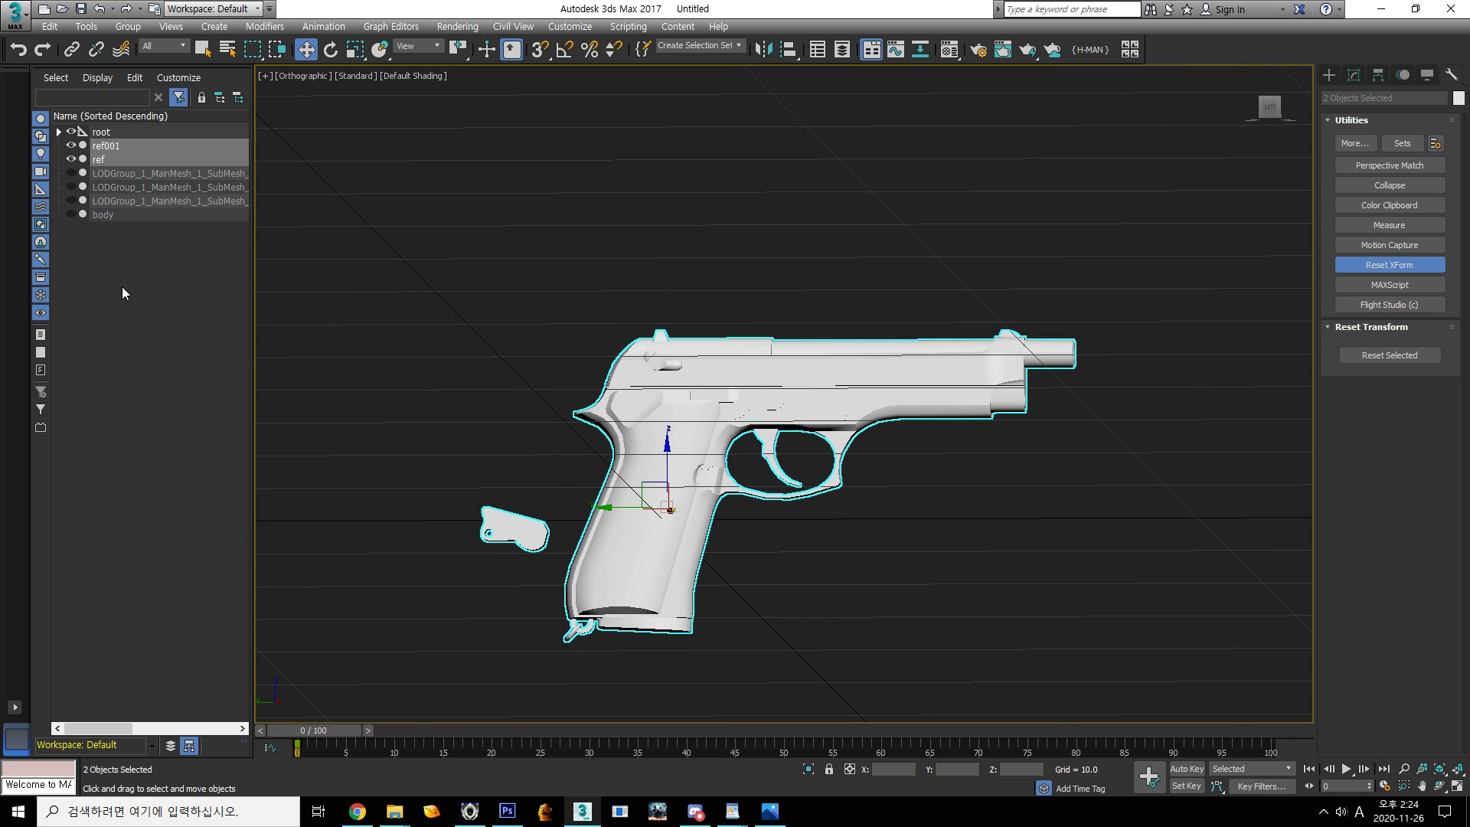
Delete the XForm modifier from ref and capture a screenshot with the whole hammer selected in Element mode
click(107, 159)
click(1353, 74)
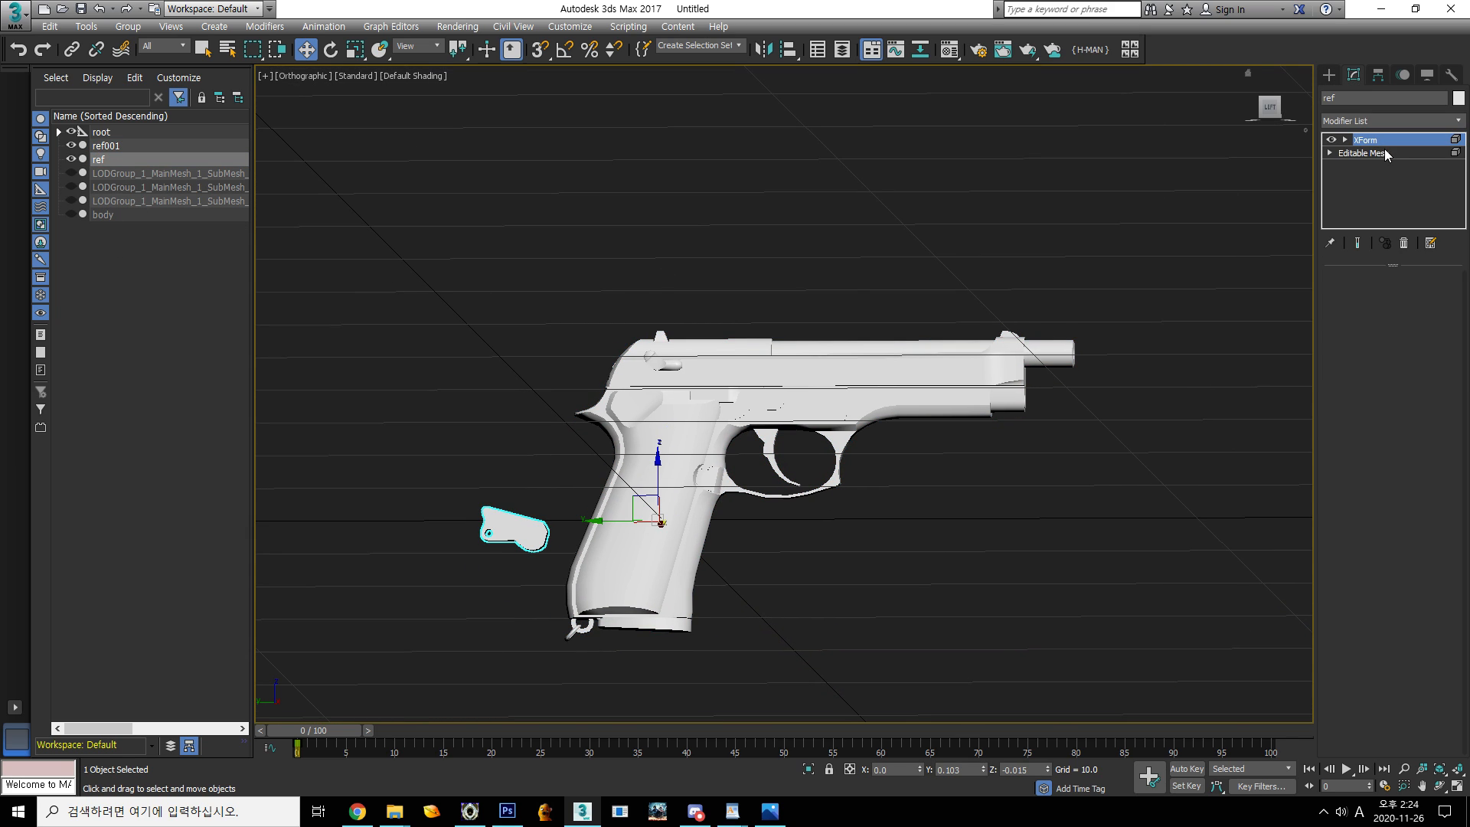
click(1404, 243)
key(5)
drag(459, 452, 532, 548)
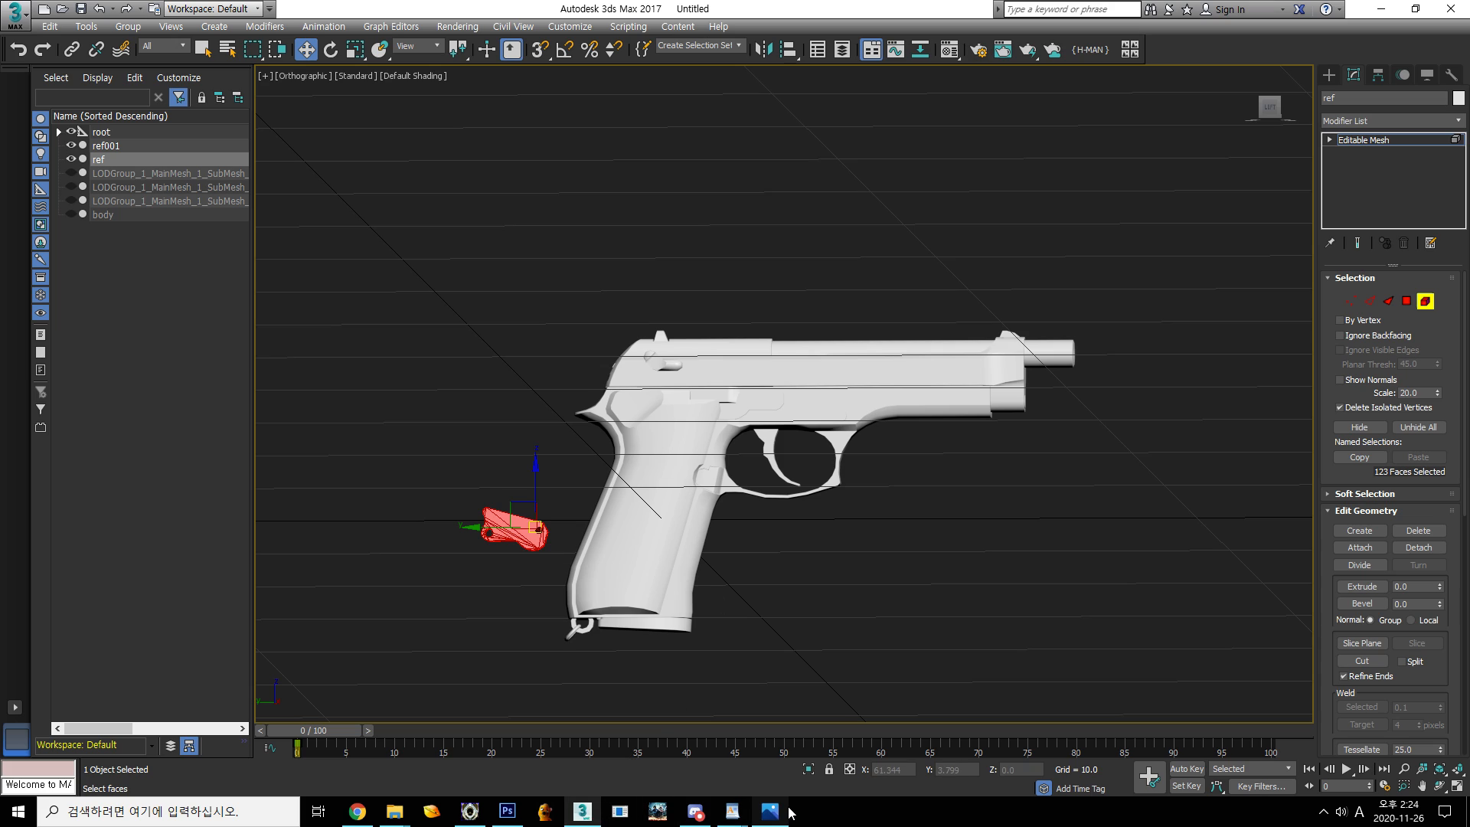
key(alt+F1)
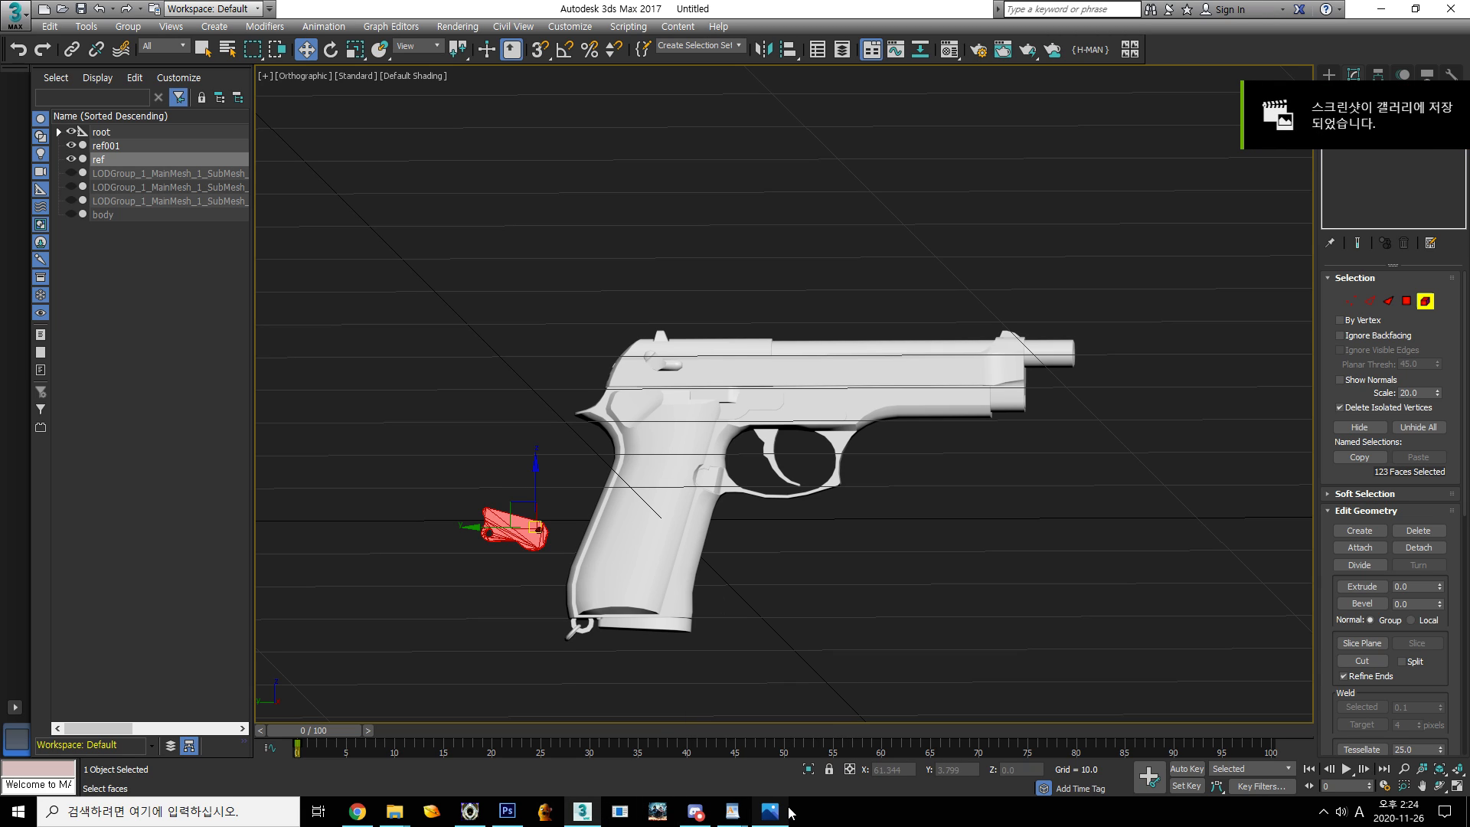